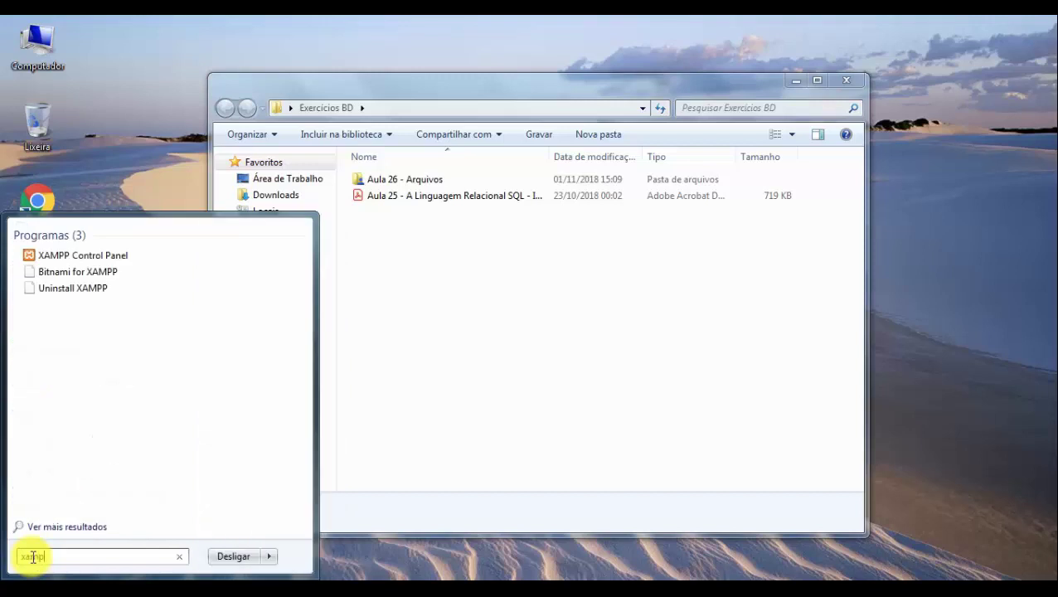
Launch the XAMPP Control Panel and open the Aula 25 SQL lesson PDF at the Exercício 1 slide
click(113, 258)
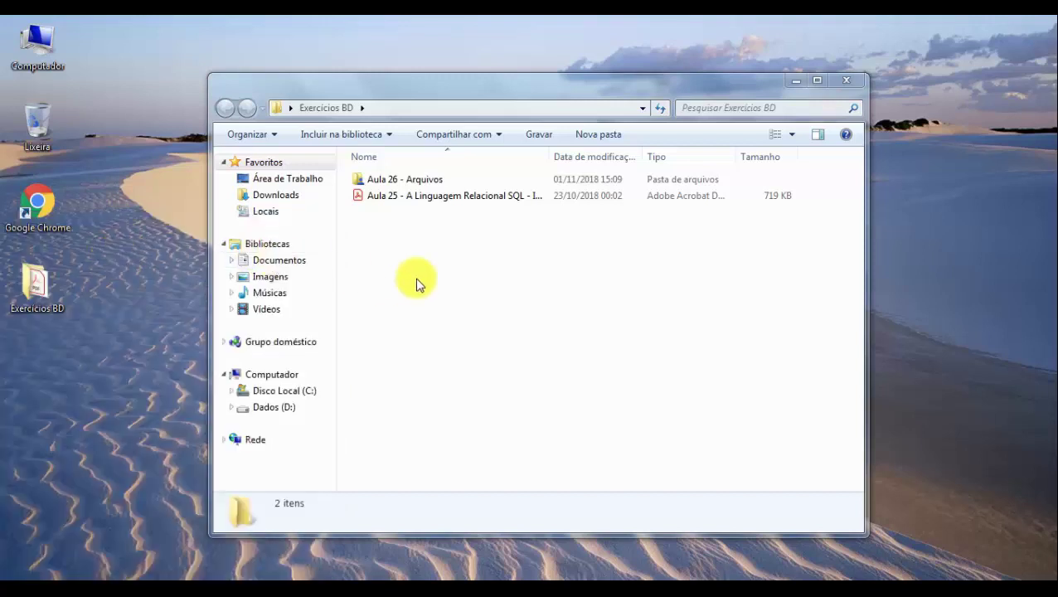
double_click(398, 202)
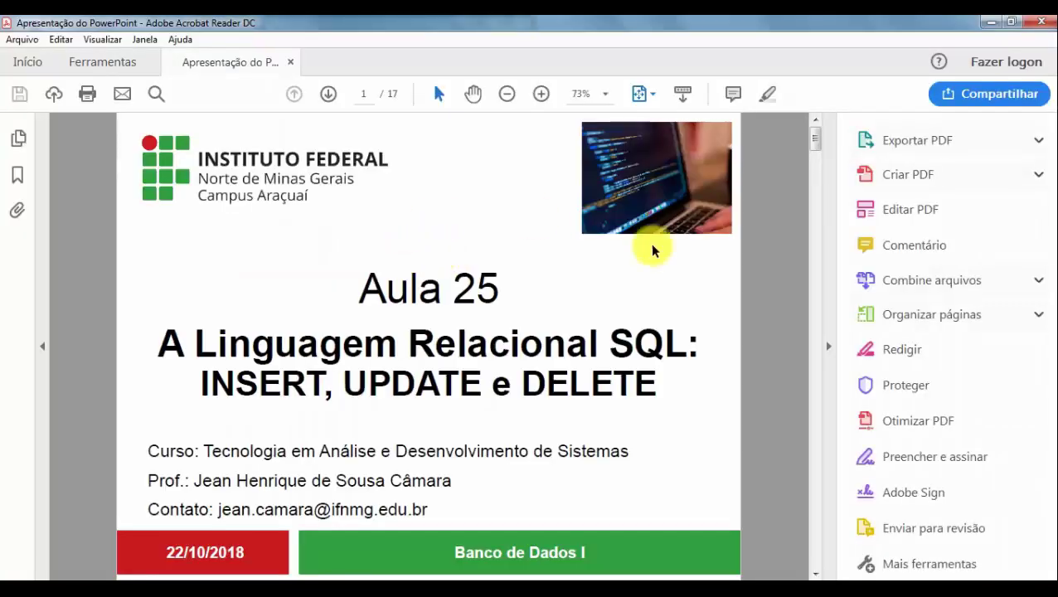
scroll(785, 181, down, 2)
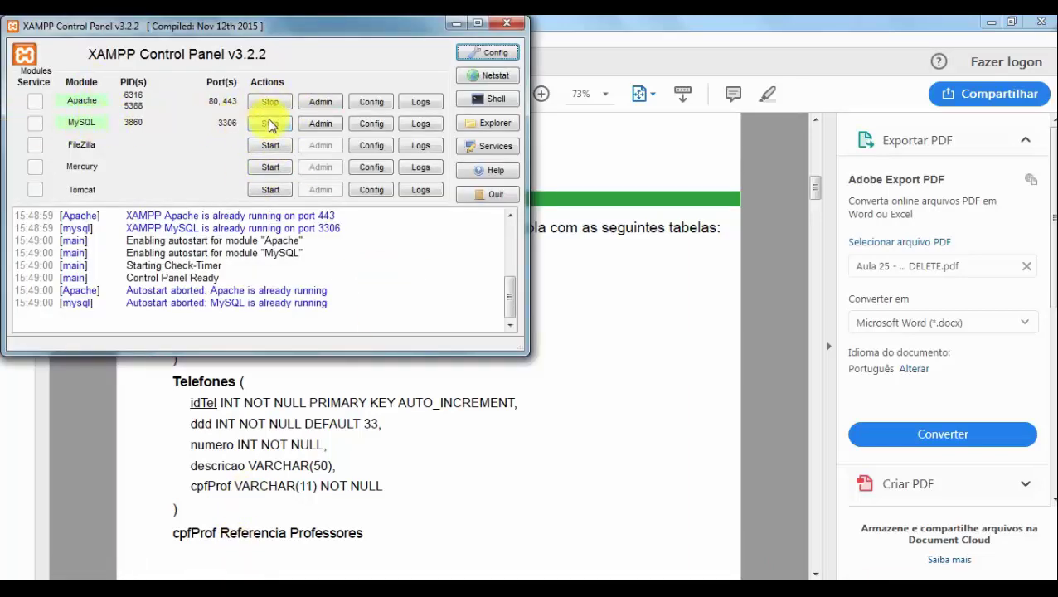
Open phpMyAdmin through the MySQL module's administration in XAMPP and consult the Exercício 1 slide
click(321, 126)
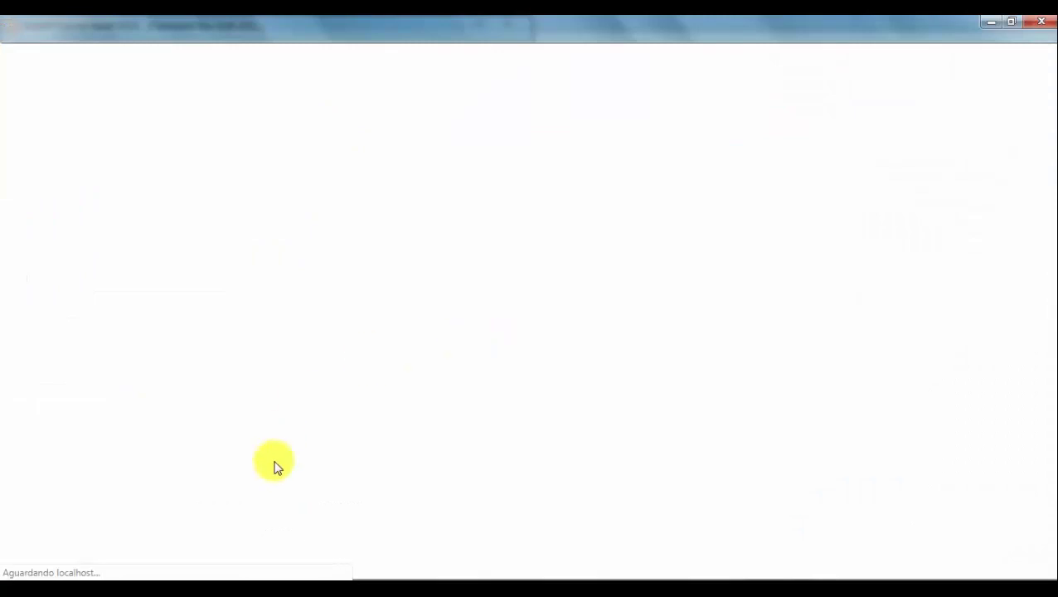
key(alt+Tab)
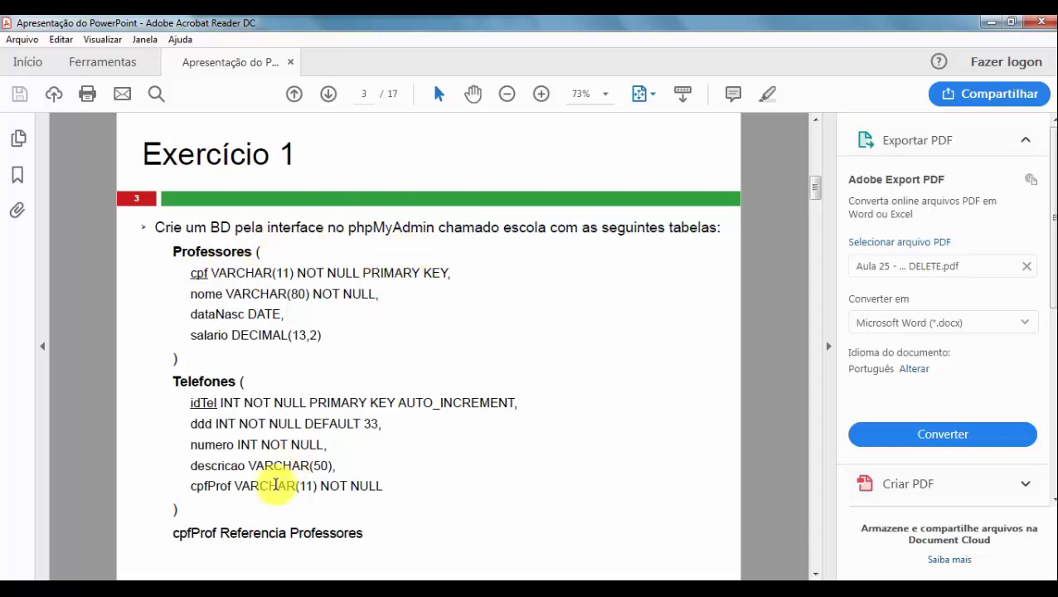
key(alt+Tab)
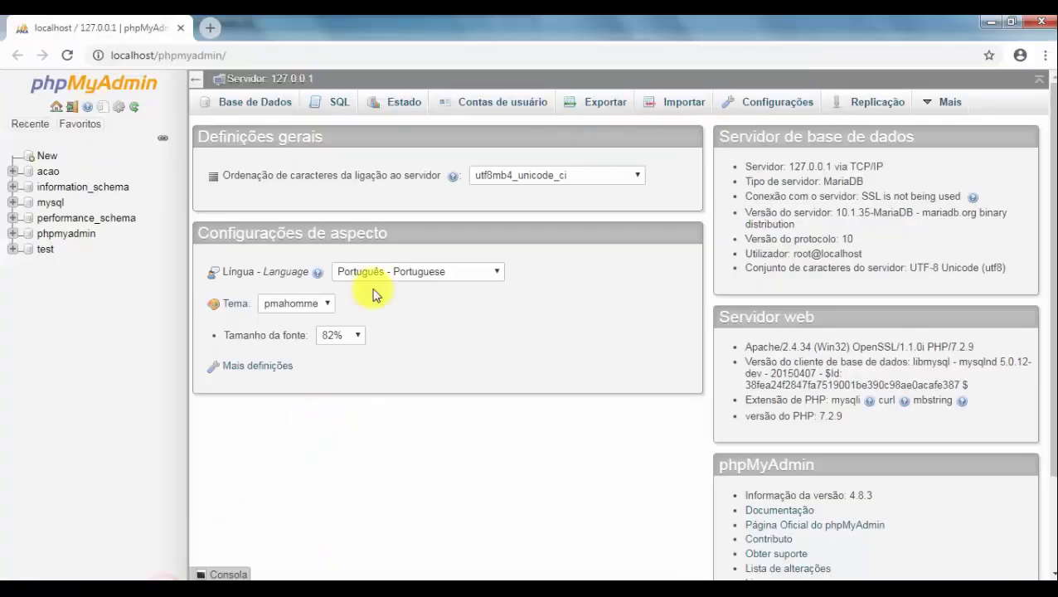
Create a new database named escola with the default collation and select it
click(47, 157)
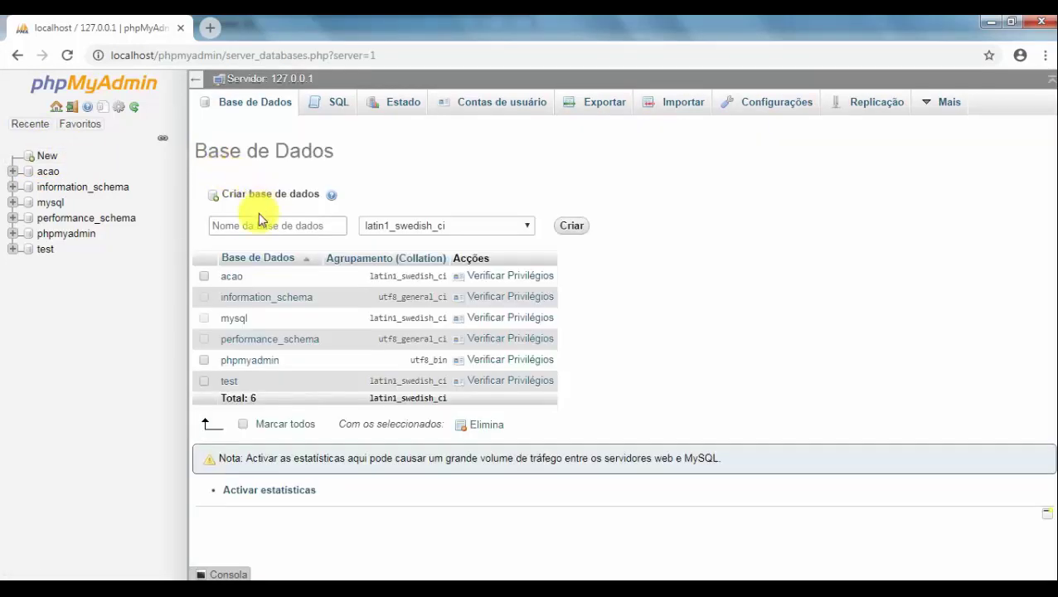
click(247, 221)
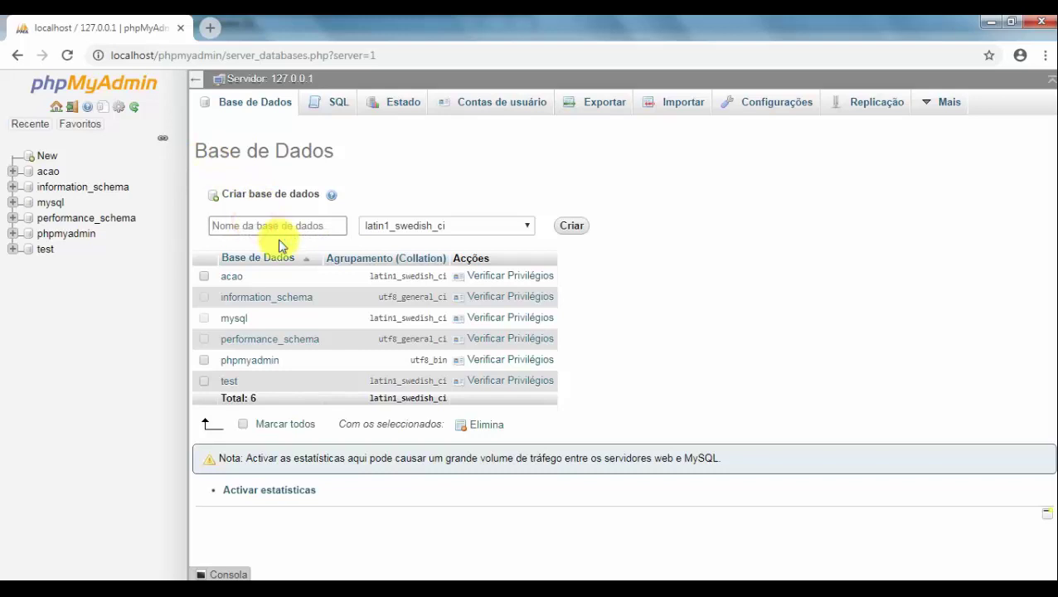
text(escola)
click(566, 227)
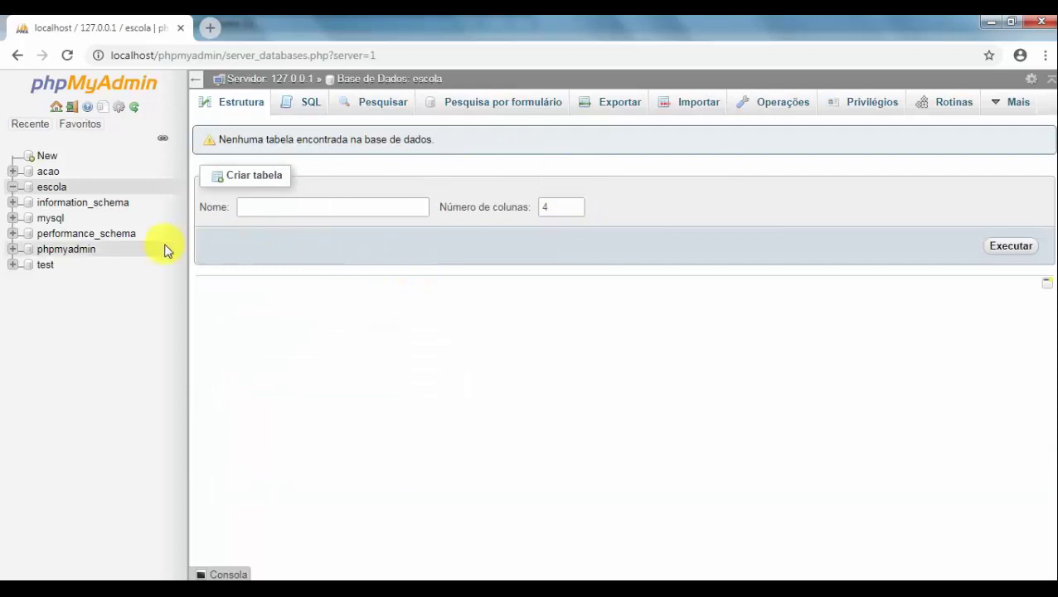
click(68, 188)
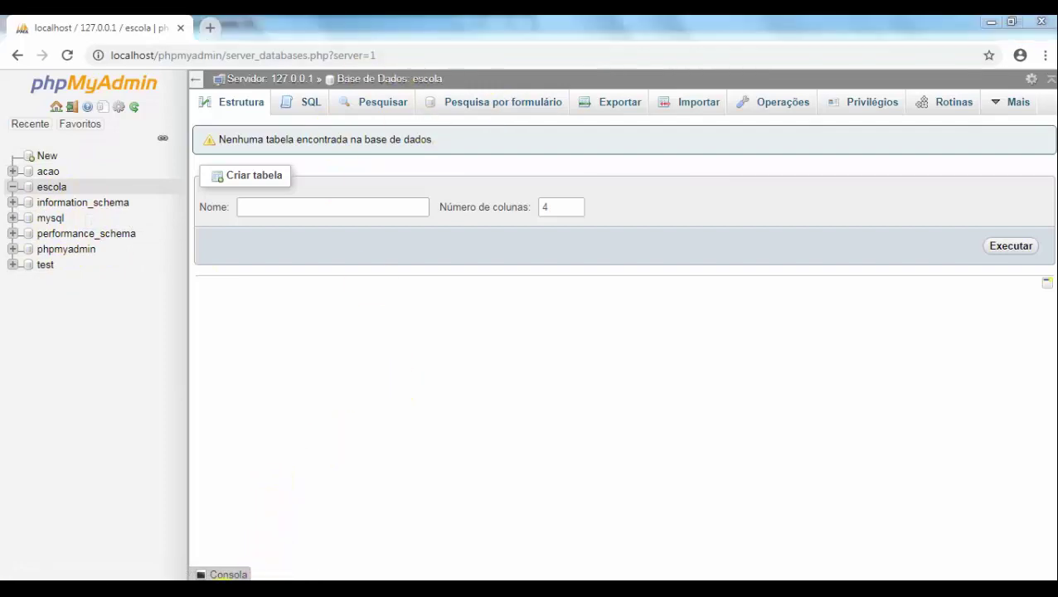
Review the Professores and Telefones table names in the PDF's Exercício 1 slide and return to phpMyAdmin
key(alt+Tab)
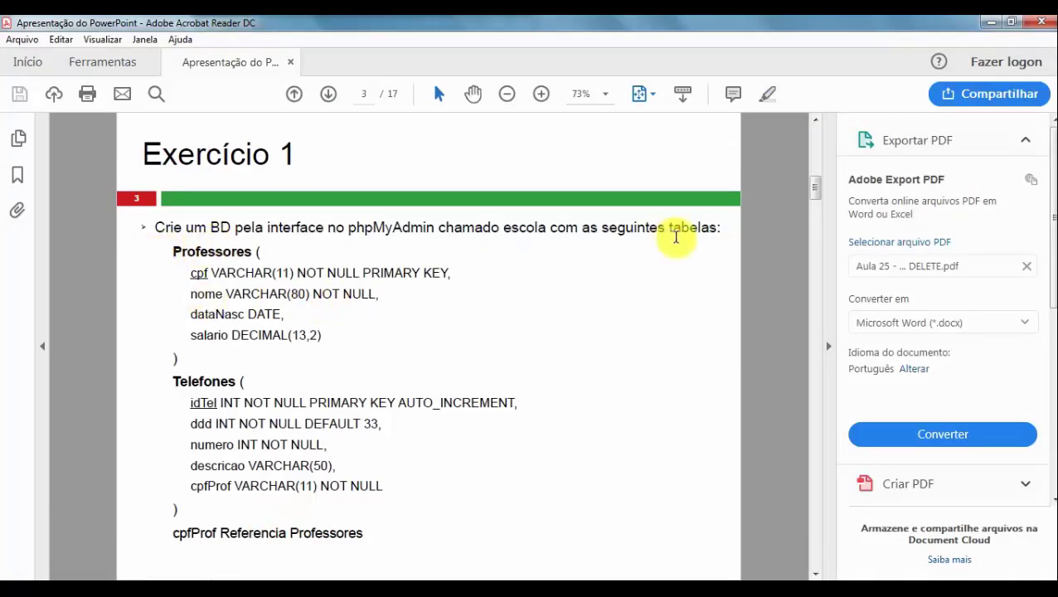
drag(172, 248, 253, 249)
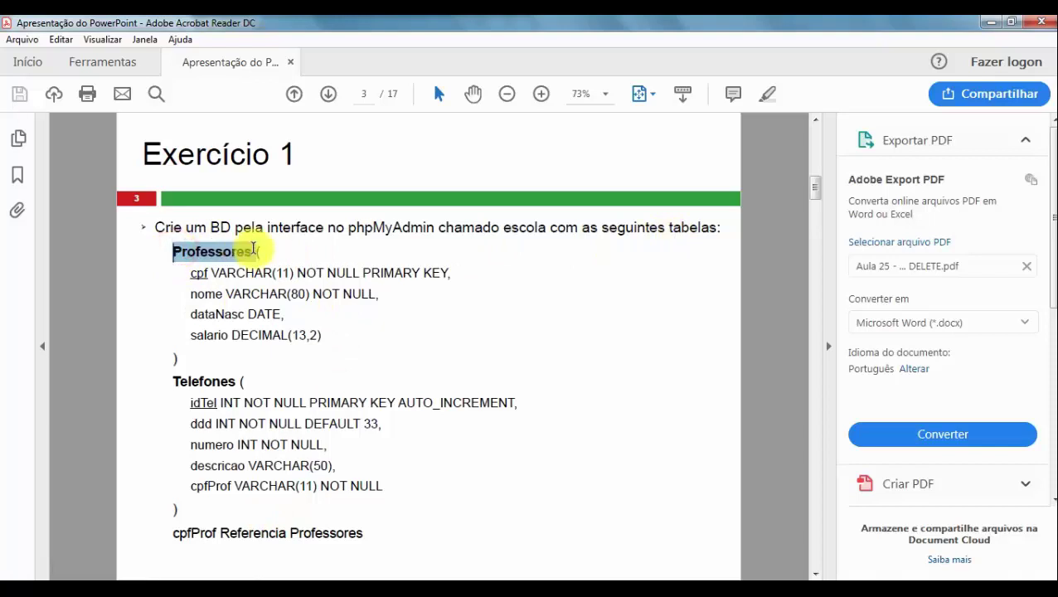
drag(174, 381, 209, 382)
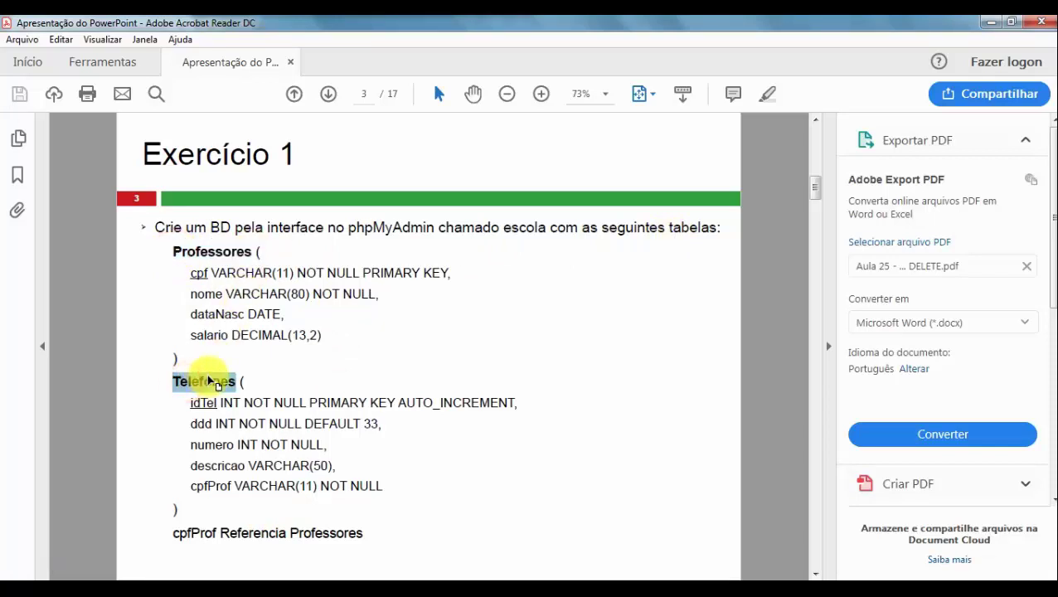
triple_click(193, 251)
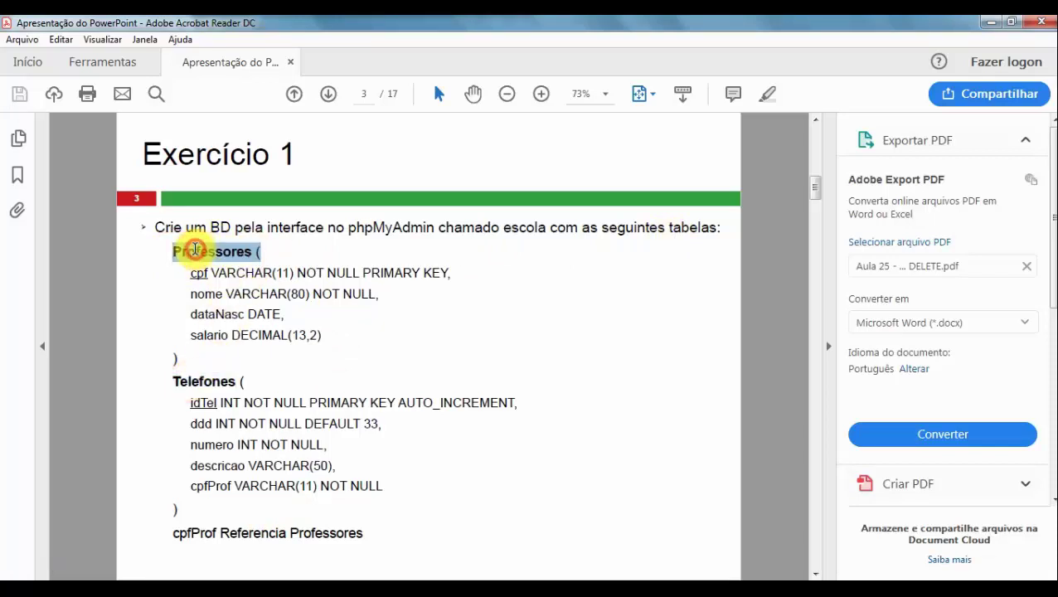
click(194, 249)
key(alt+Tab)
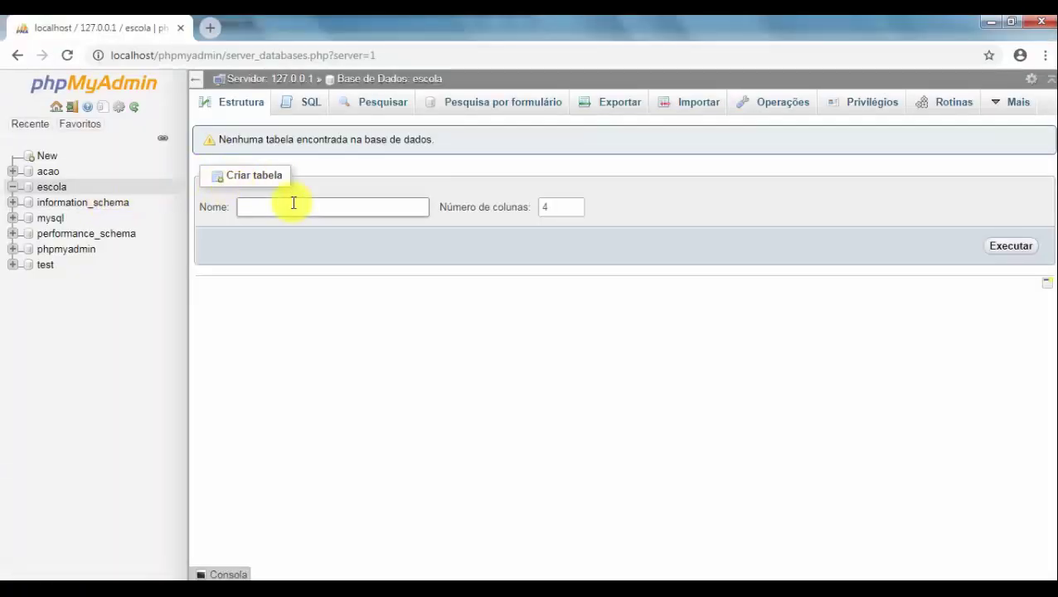
Start a new table named professores with 4 columns in the escola database, checking the column count against the exercise
click(257, 208)
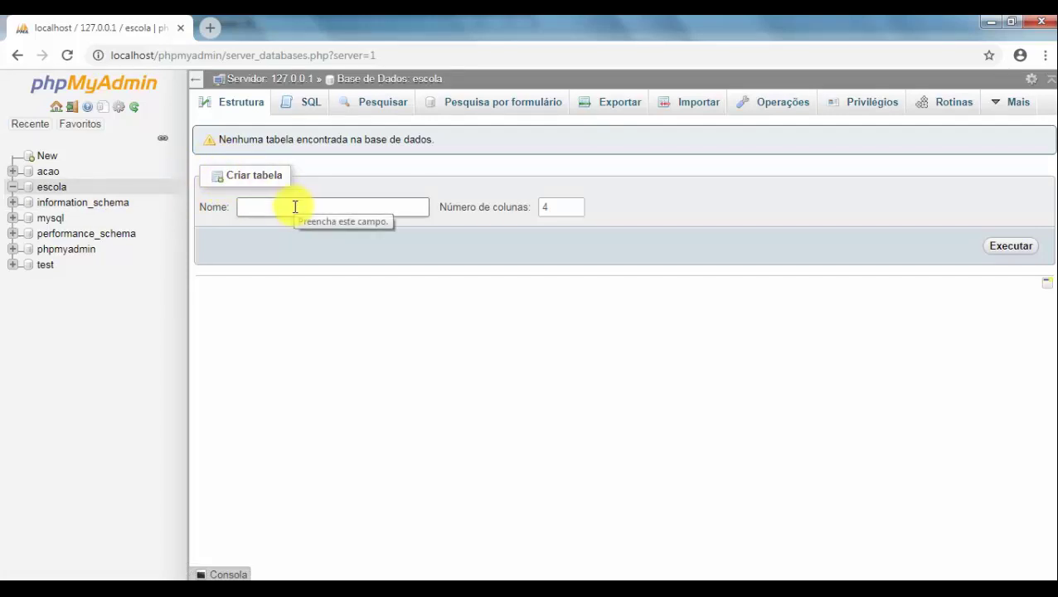
text(professores)
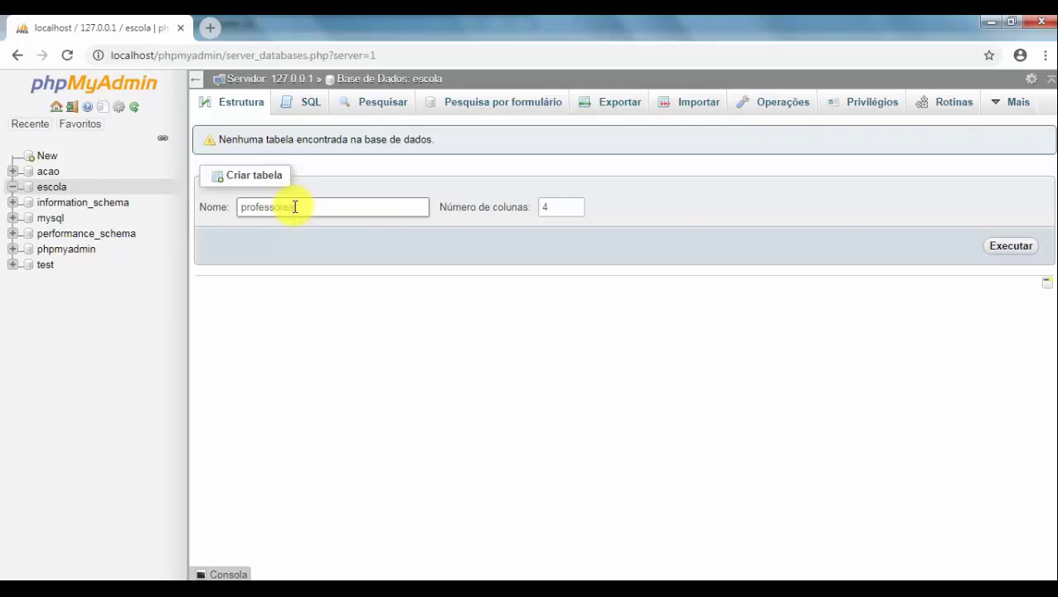
double_click(550, 205)
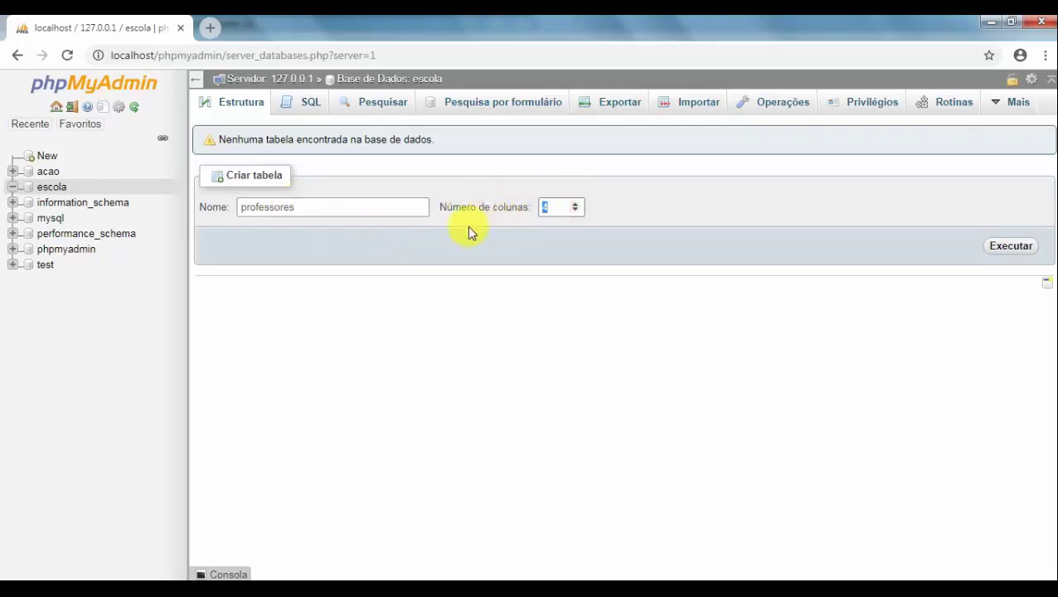
key(alt+Tab)
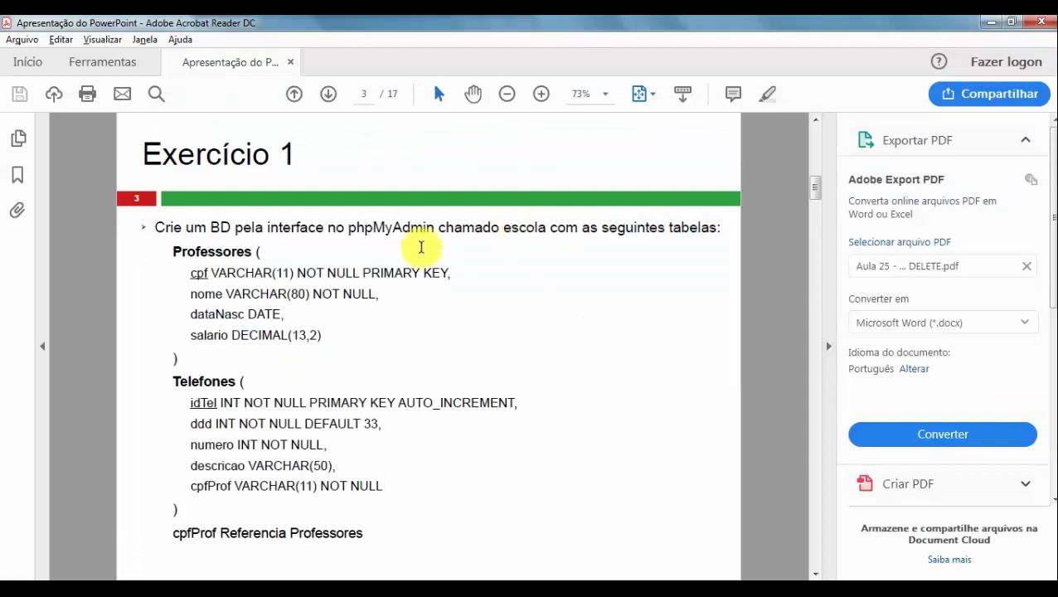
key(alt+Tab)
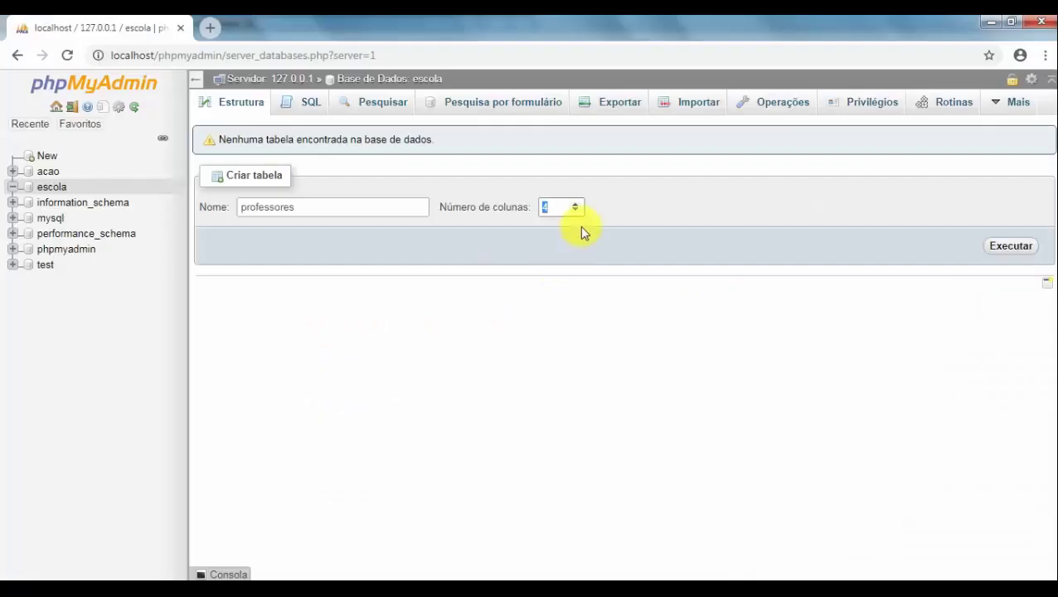
click(553, 206)
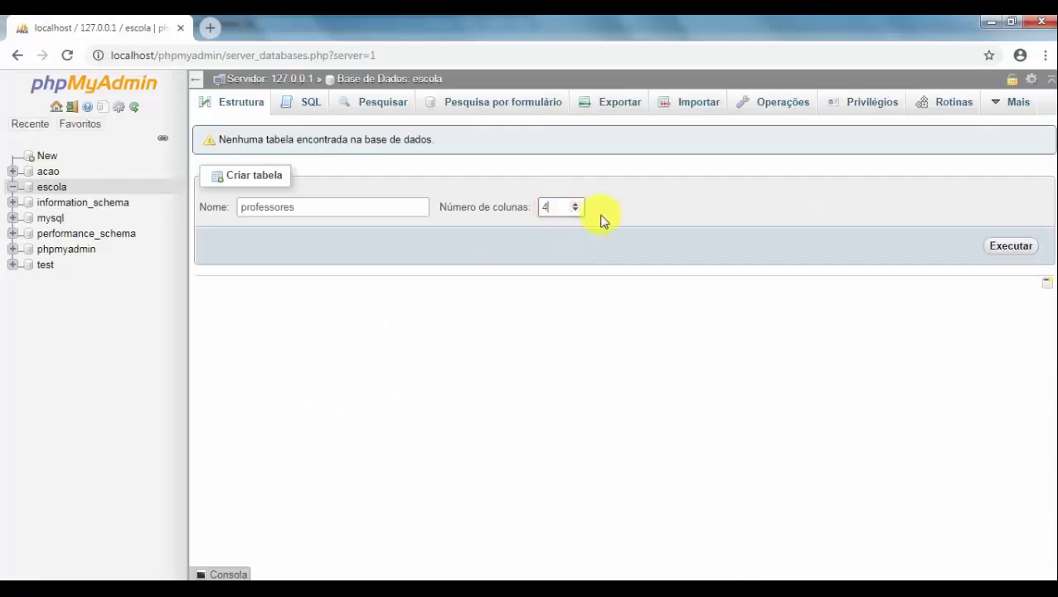
click(1010, 246)
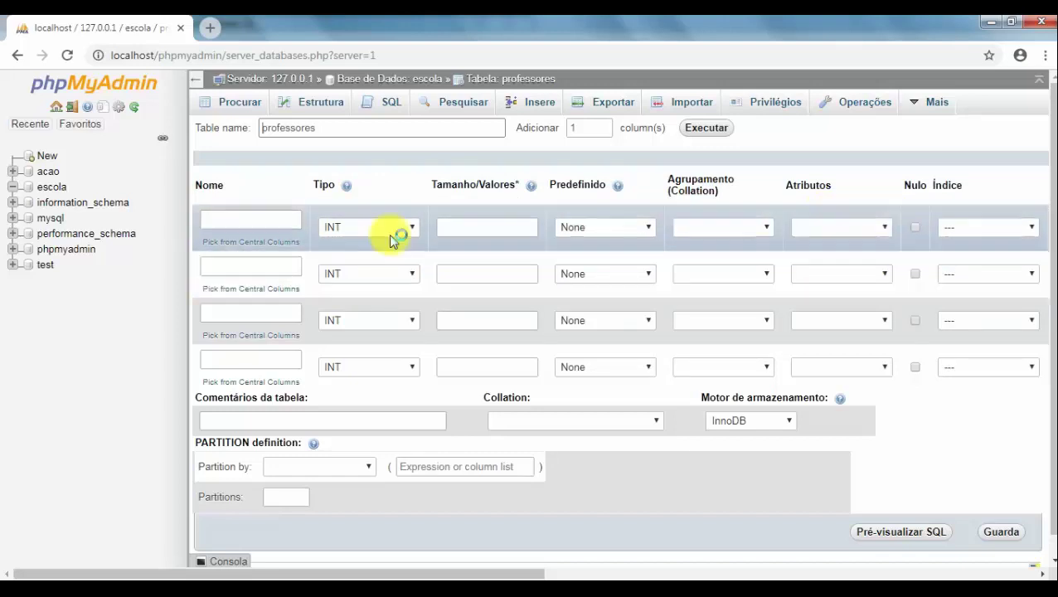
Define the first column of professores as cpf with type VARCHAR and length 11
key(alt+Tab)
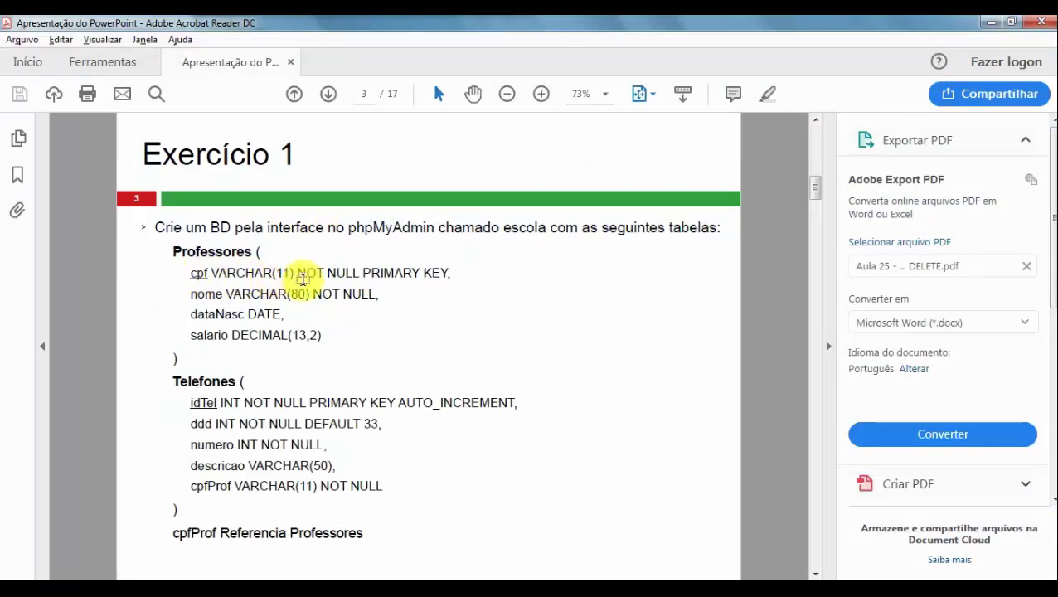
key(alt+Tab)
click(262, 222)
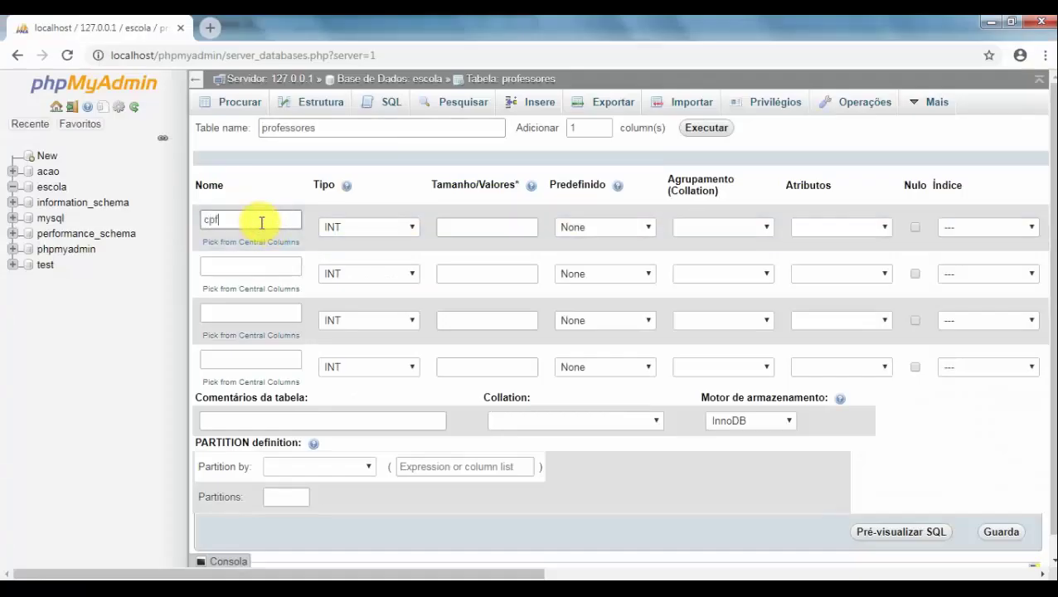
click(349, 229)
click(347, 252)
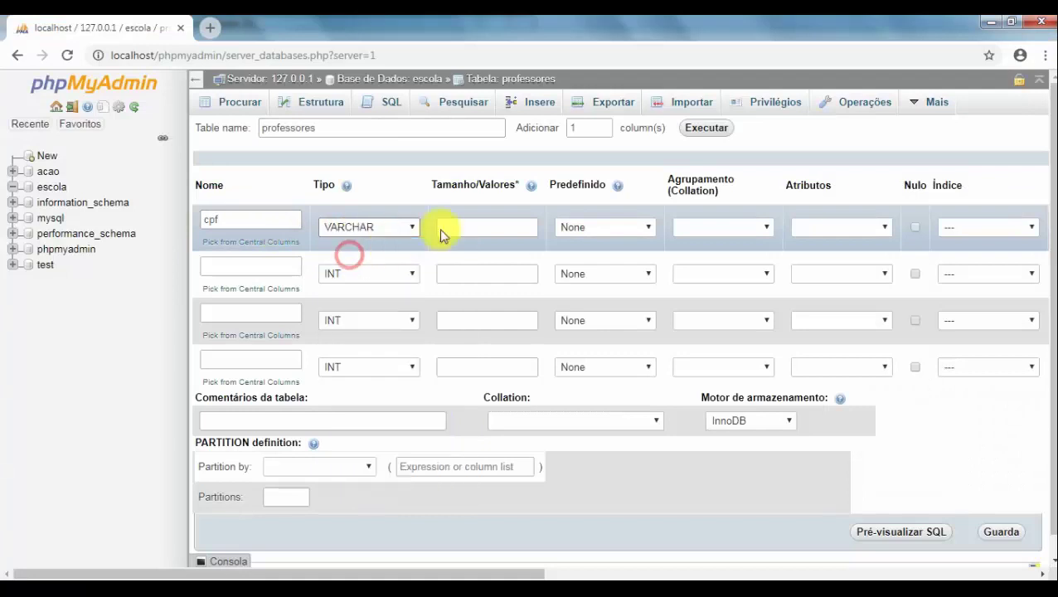
click(470, 224)
text(11)
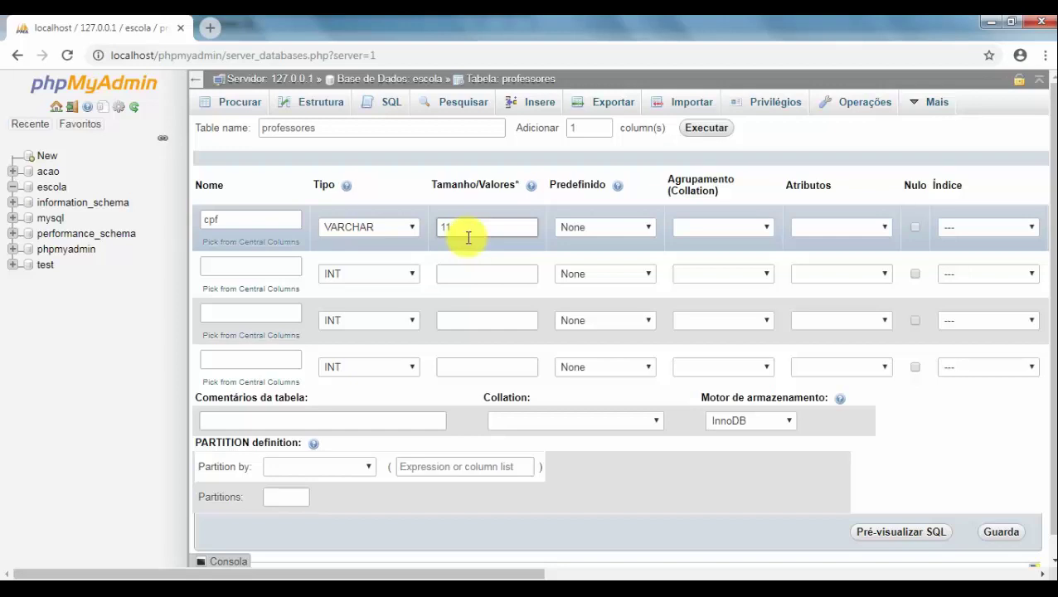
drag(455, 229, 440, 228)
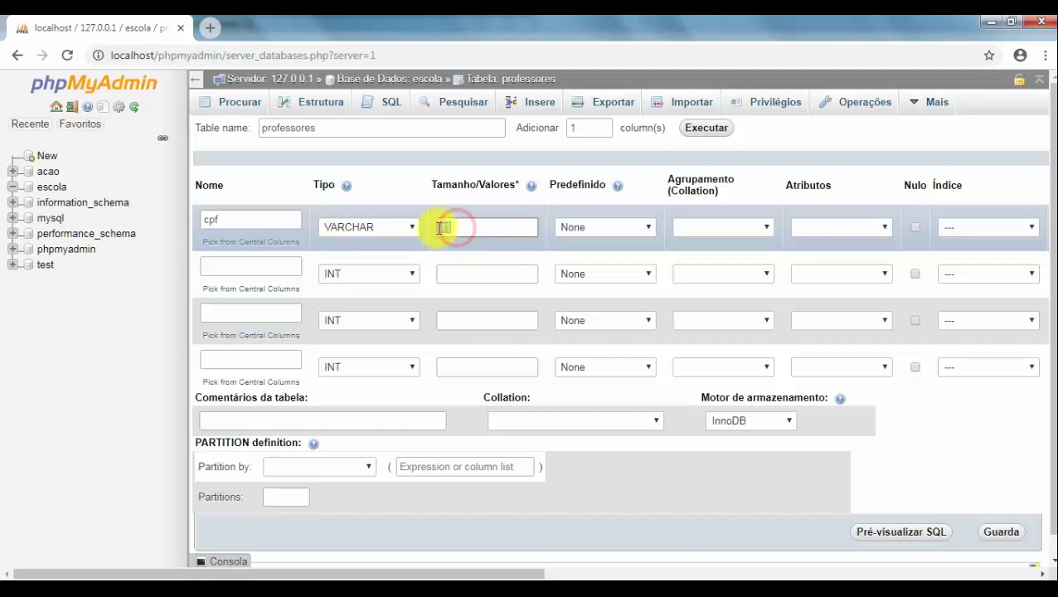
click(463, 229)
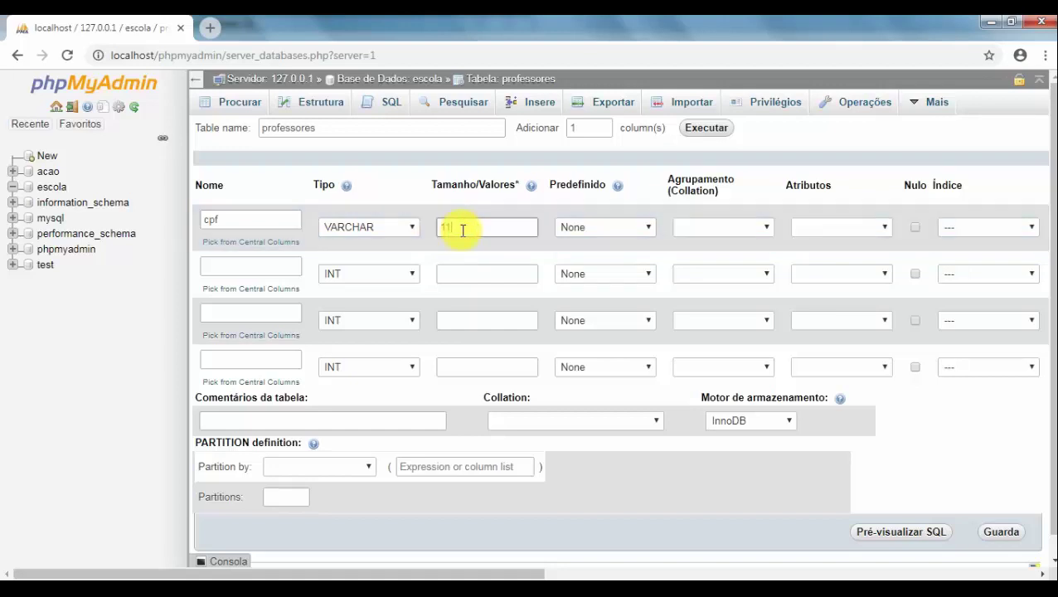
Check the cpf constraints in the PDF exercise and add a PRIMARY index on the cpf column
key(alt+Tab)
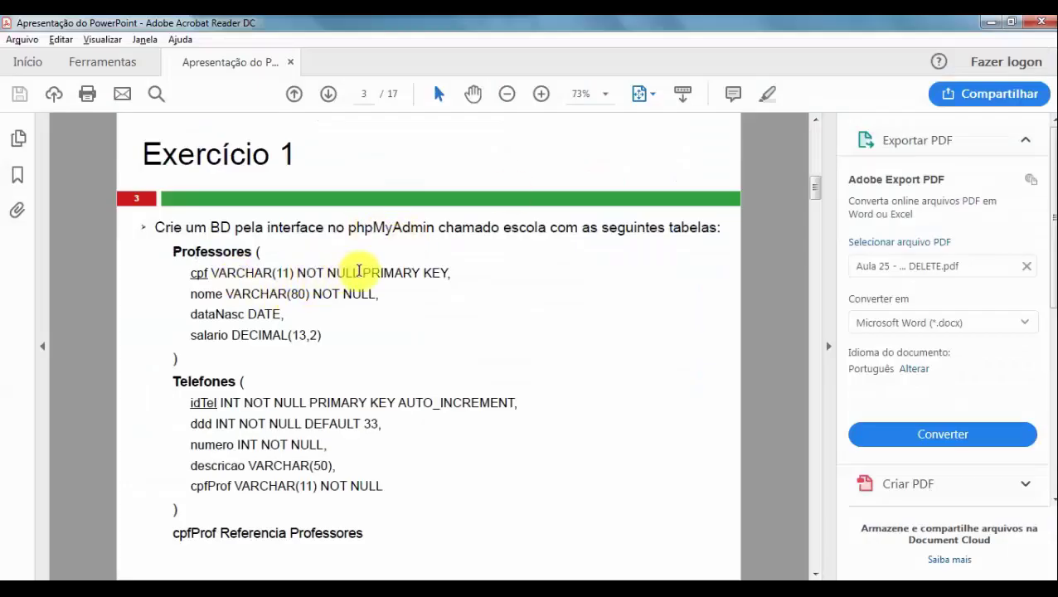
key(alt+Tab)
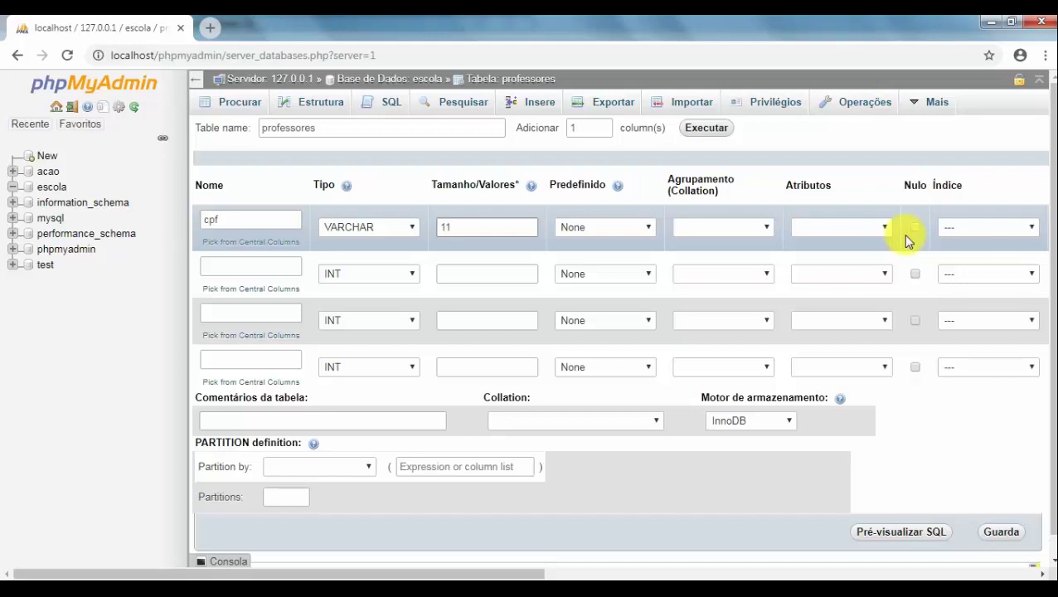
key(alt+Tab)
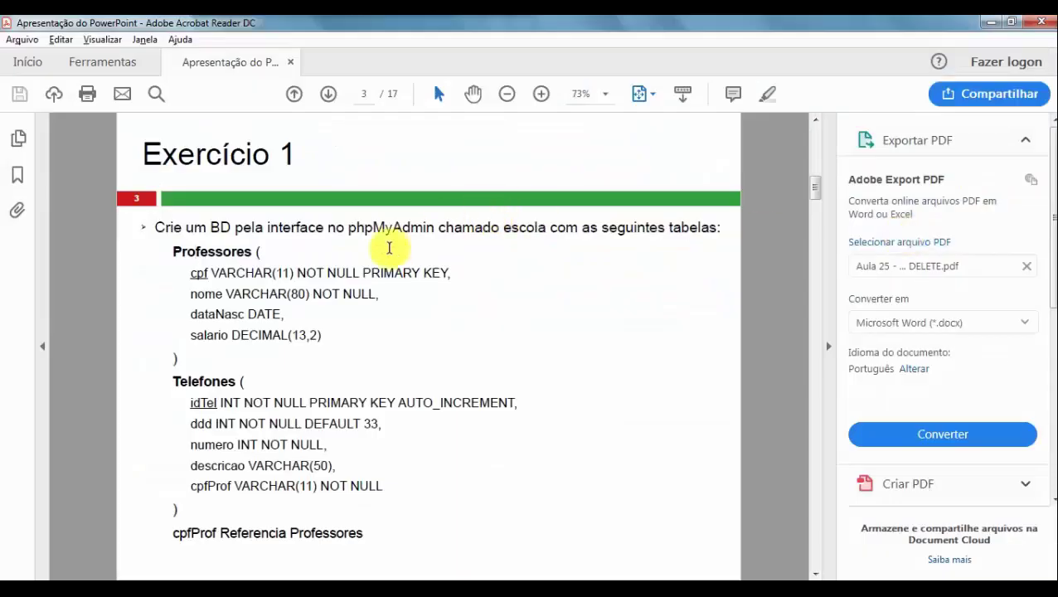
key(alt+Tab)
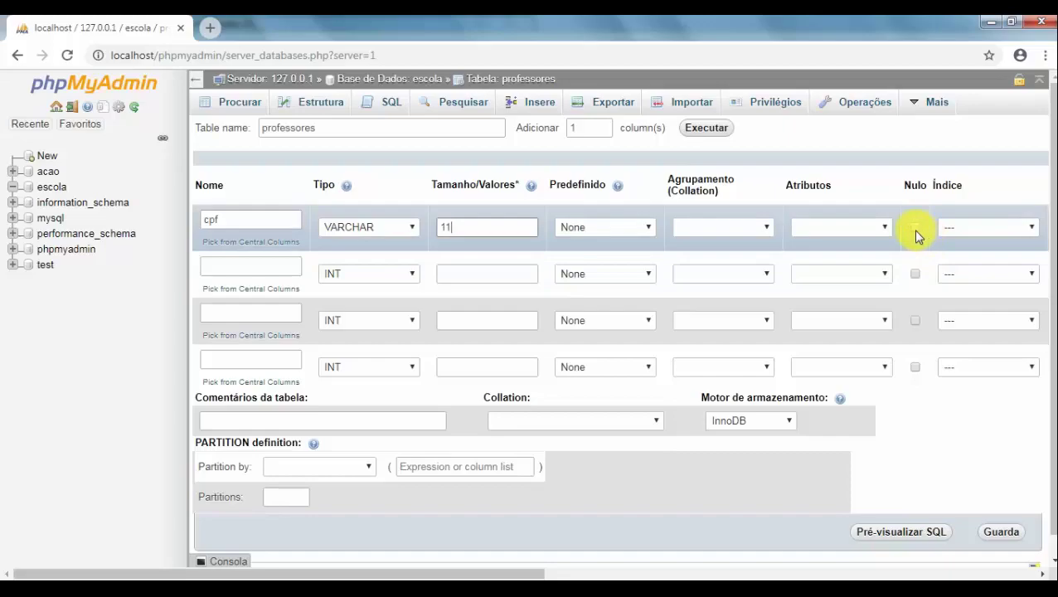
key(alt+Tab)
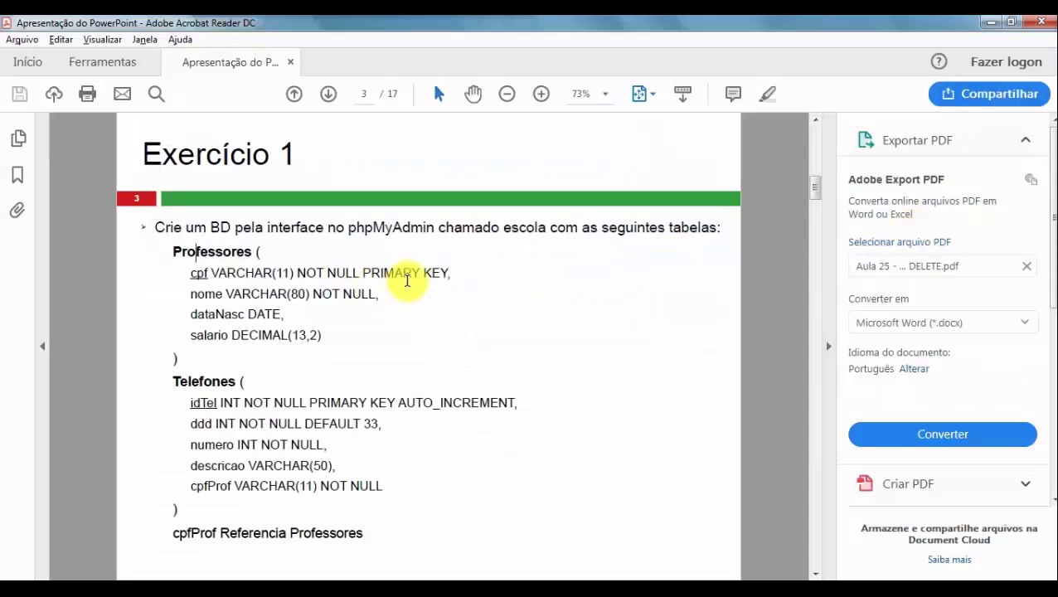
key(alt+Tab)
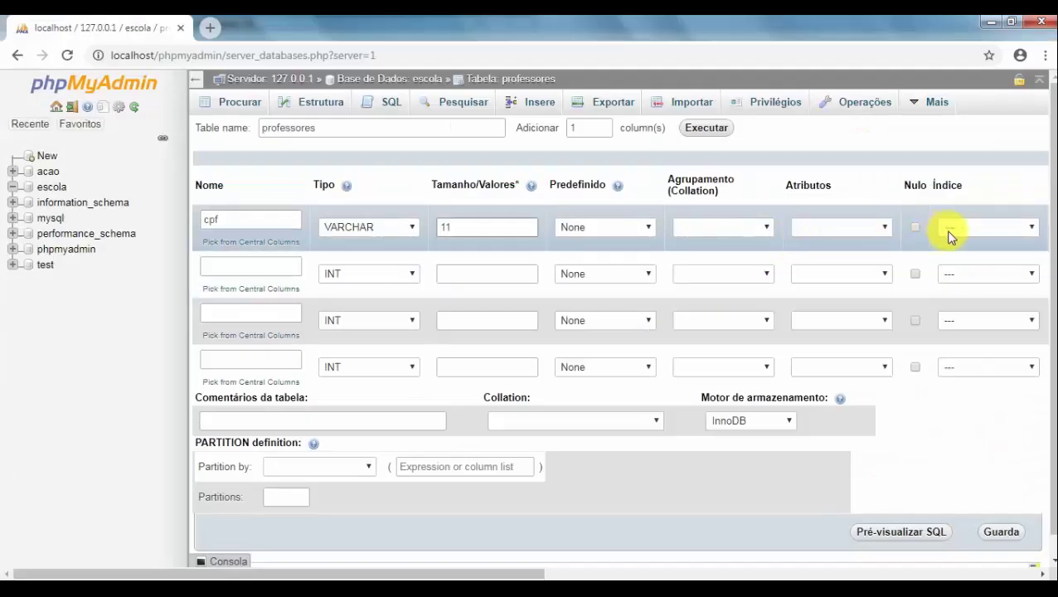
drag(498, 571, 653, 572)
click(762, 232)
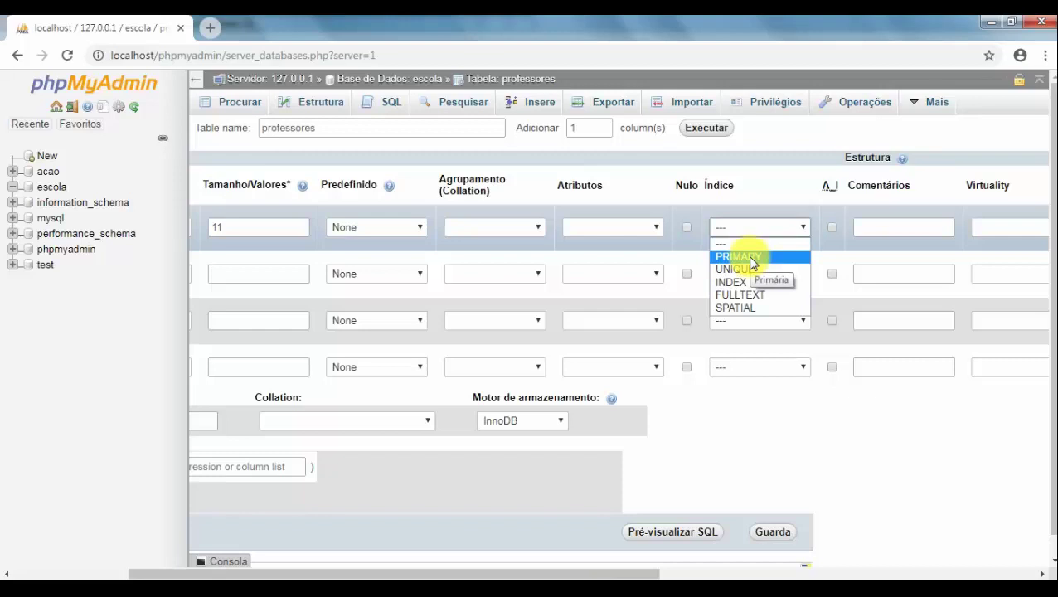
click(750, 259)
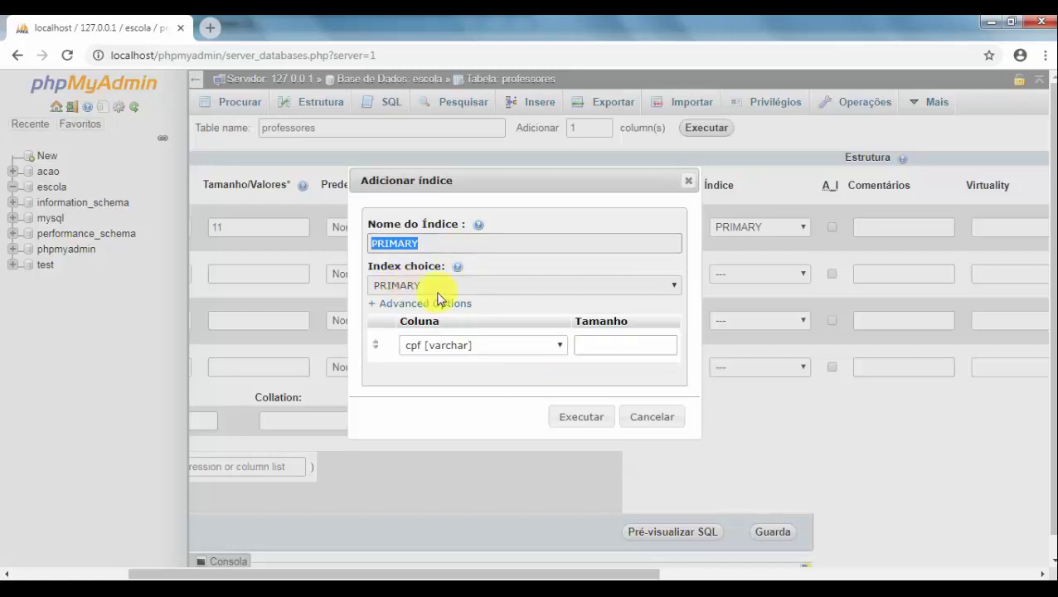
click(579, 417)
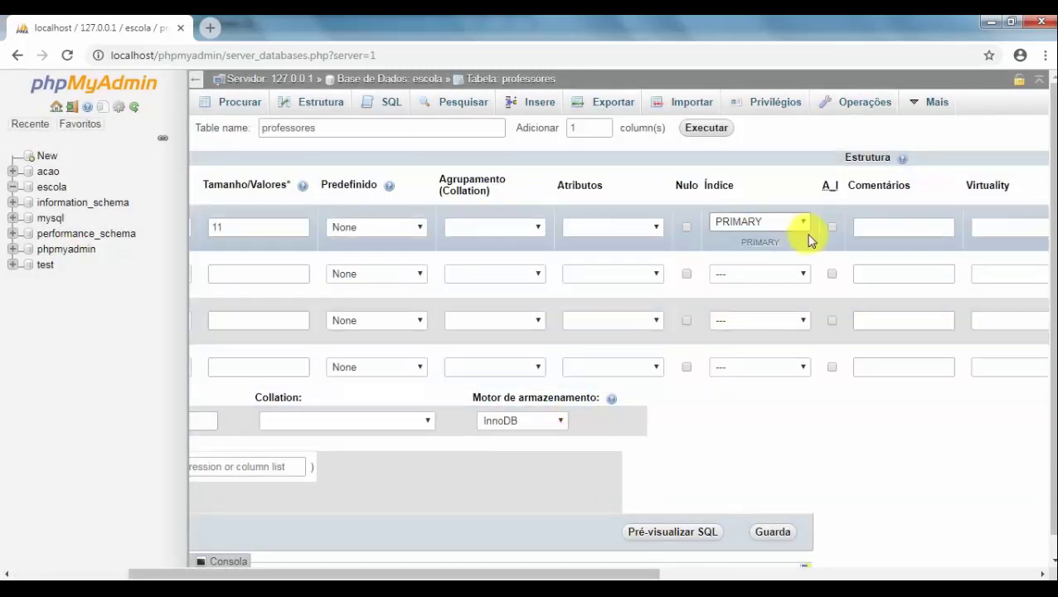
Define the second column of professores as nome with type VARCHAR and length 80, following the exercise slide
key(alt+Tab)
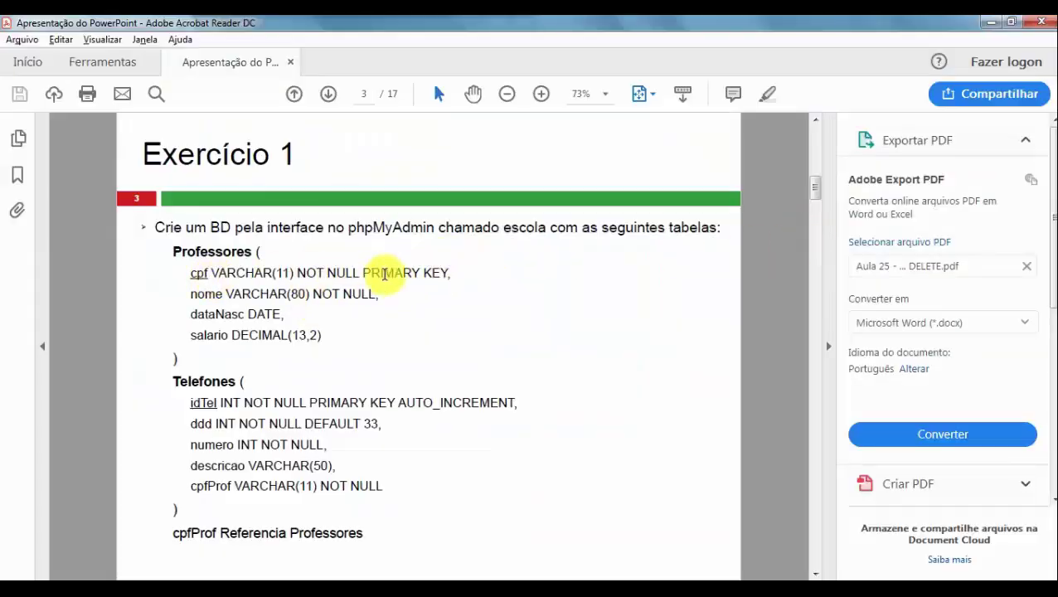
key(alt+Tab)
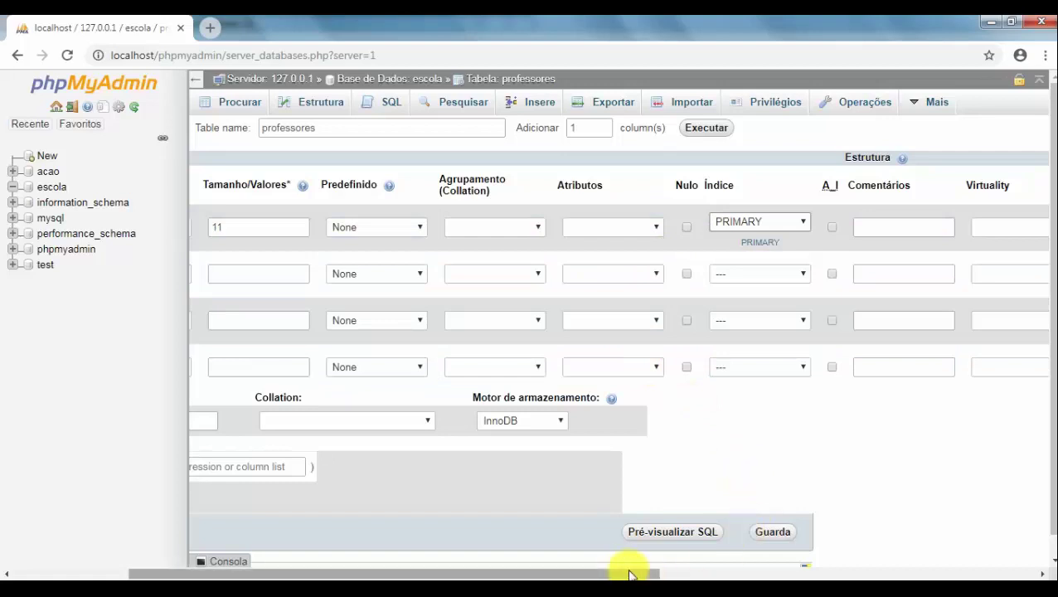
drag(623, 572, 420, 566)
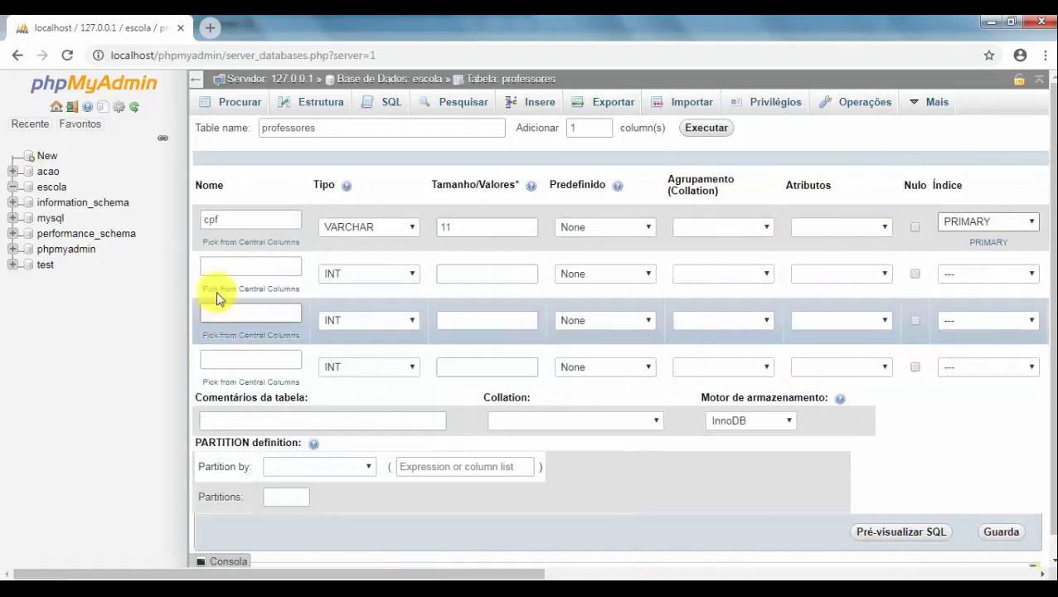
key(alt+Tab)
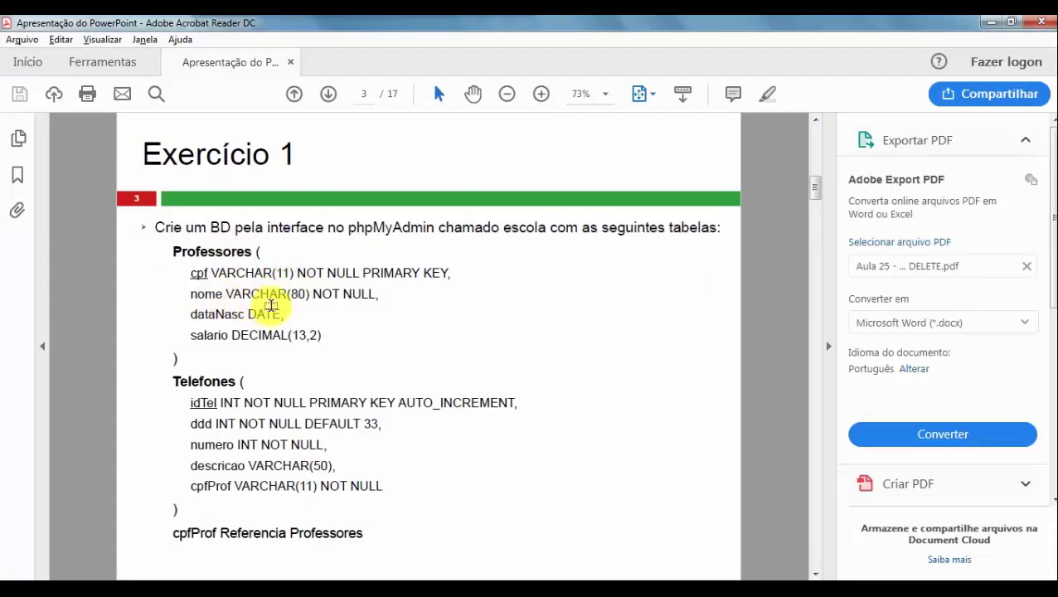
key(alt+Tab)
click(257, 267)
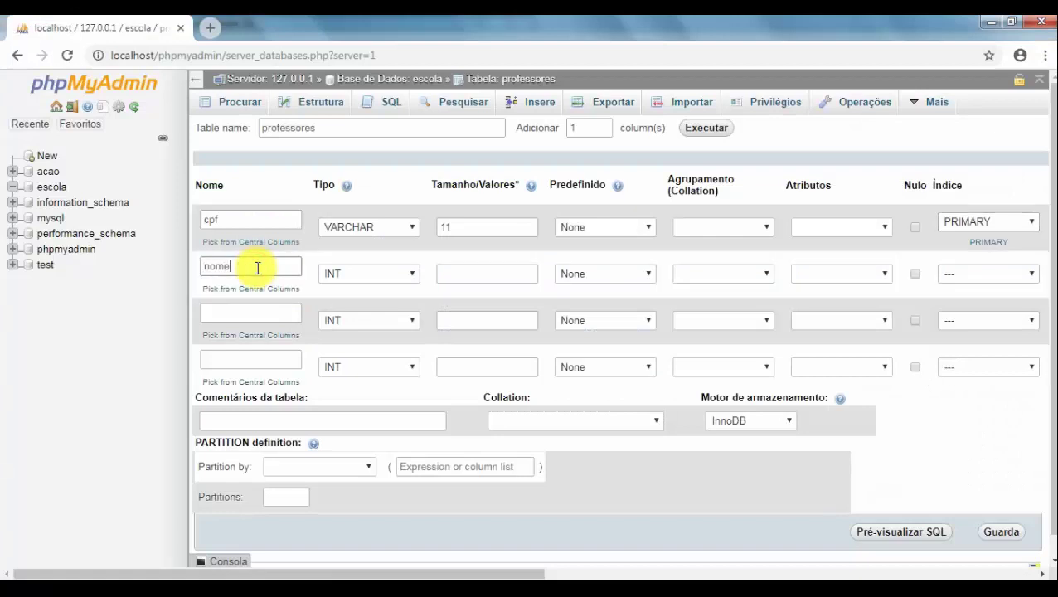
text(nome)
click(349, 277)
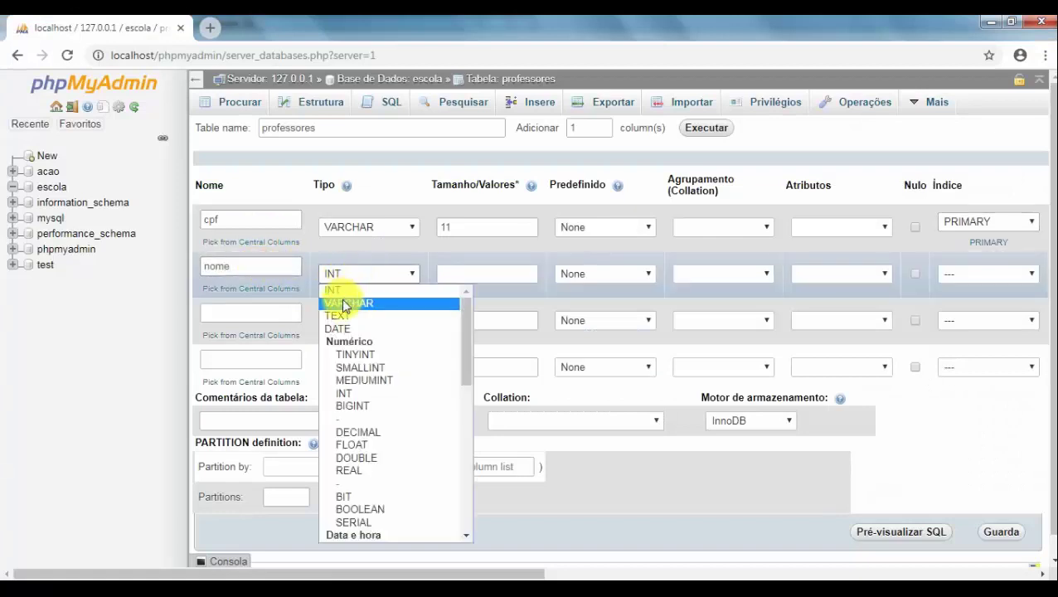
click(349, 302)
click(455, 278)
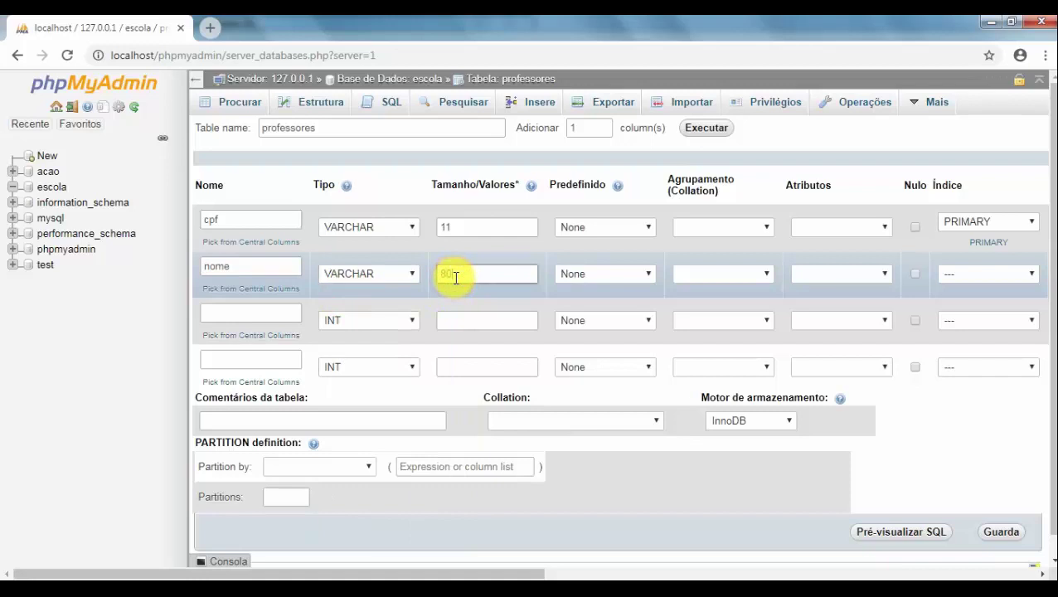
text(80)
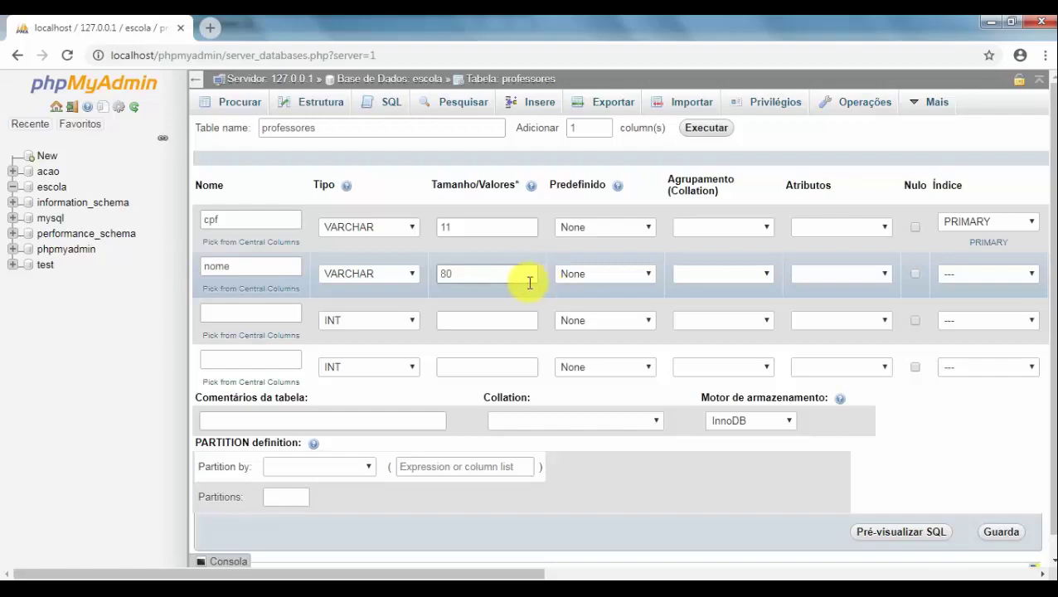
Check nome's NOT NULL constraint in the exercise and define the third column as dataNasc with type DATE
key(alt+Tab)
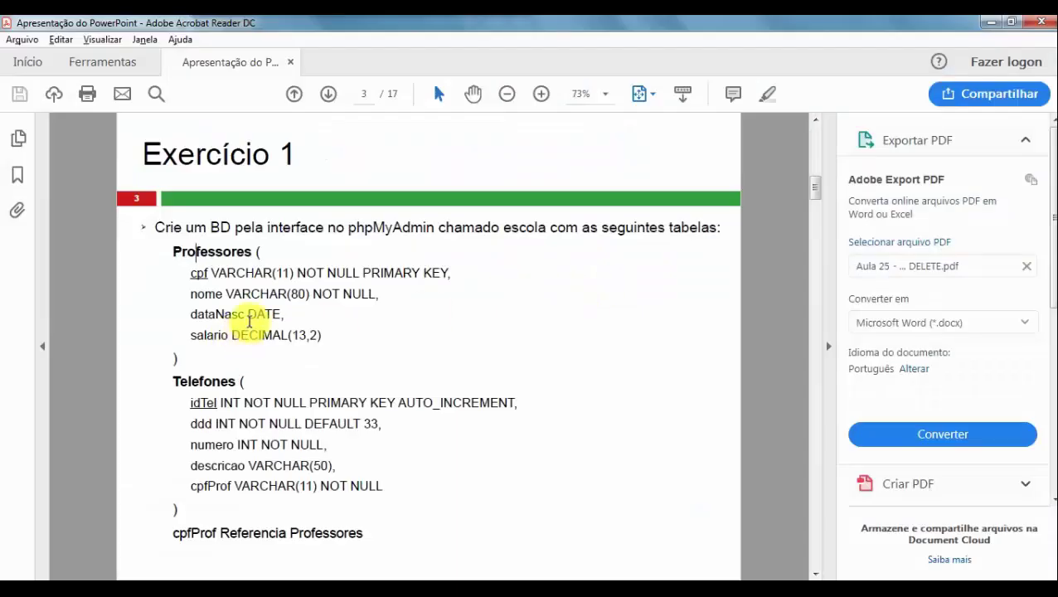
key(alt+Tab)
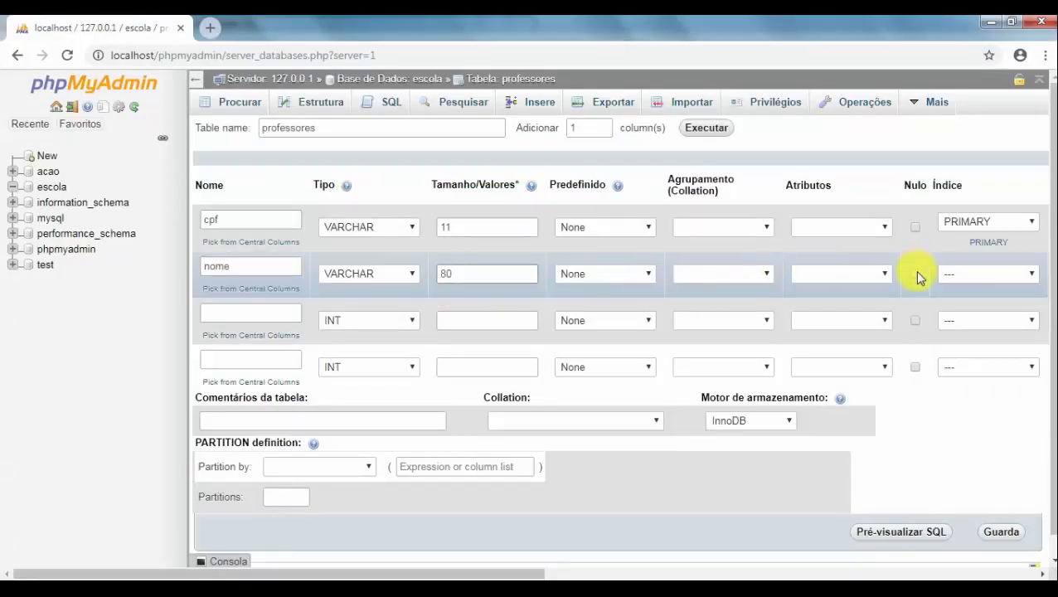
key(alt+Tab)
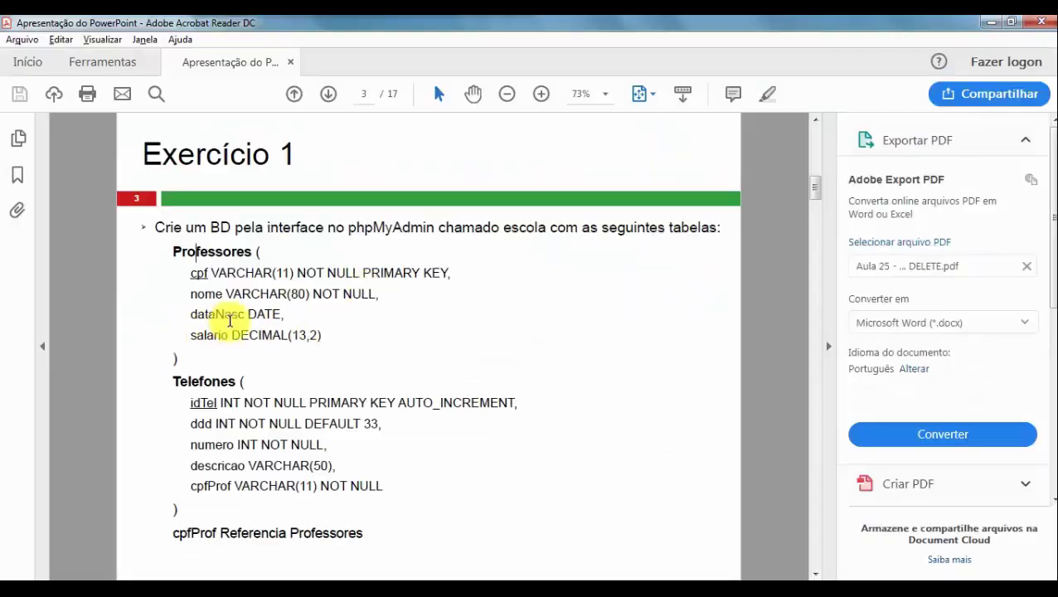
key(alt+Tab)
click(257, 311)
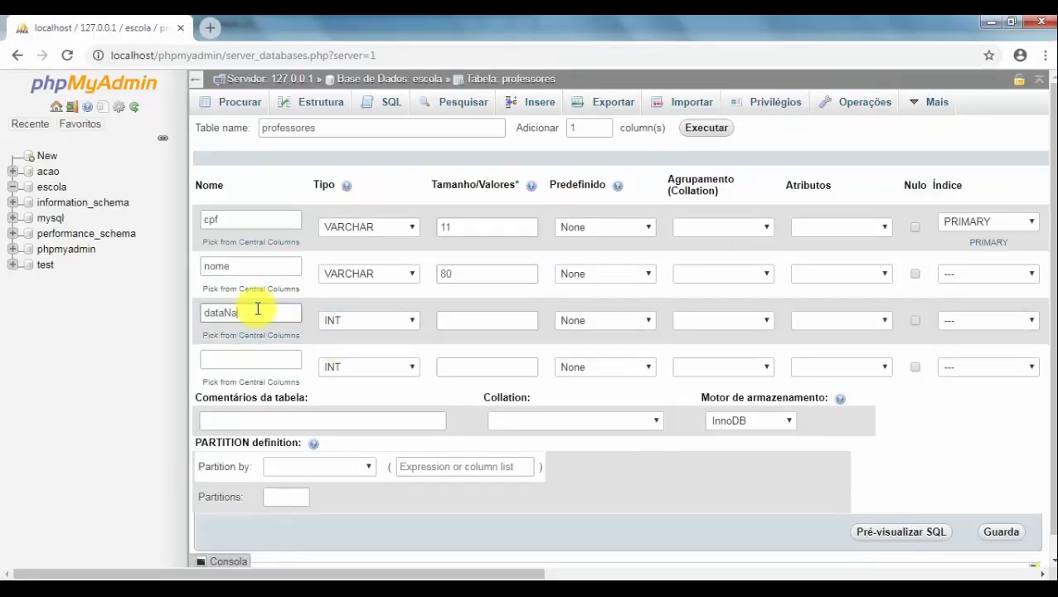
text(dataNasc)
click(340, 320)
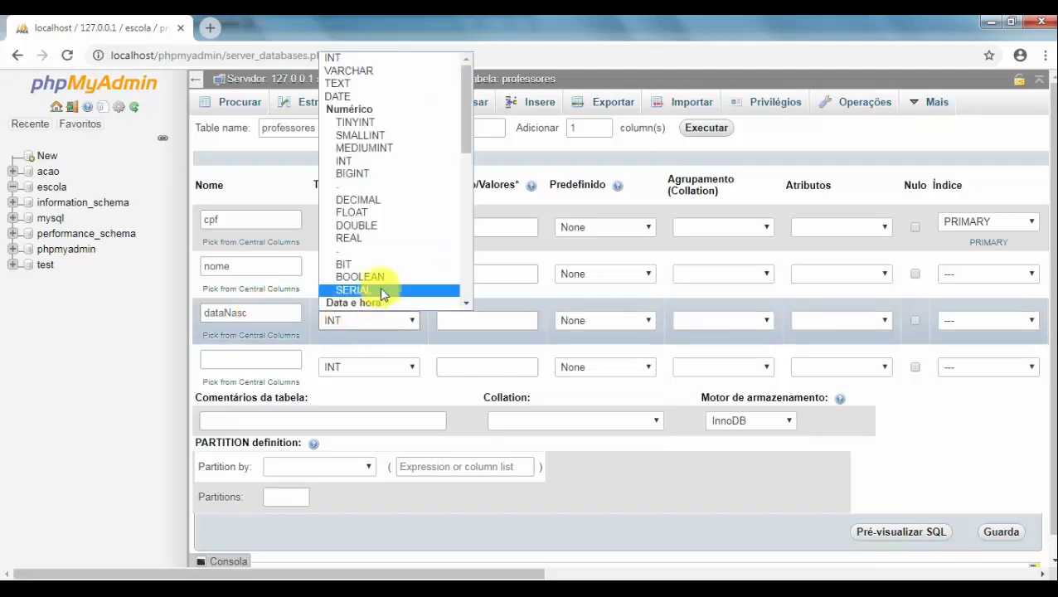
click(342, 97)
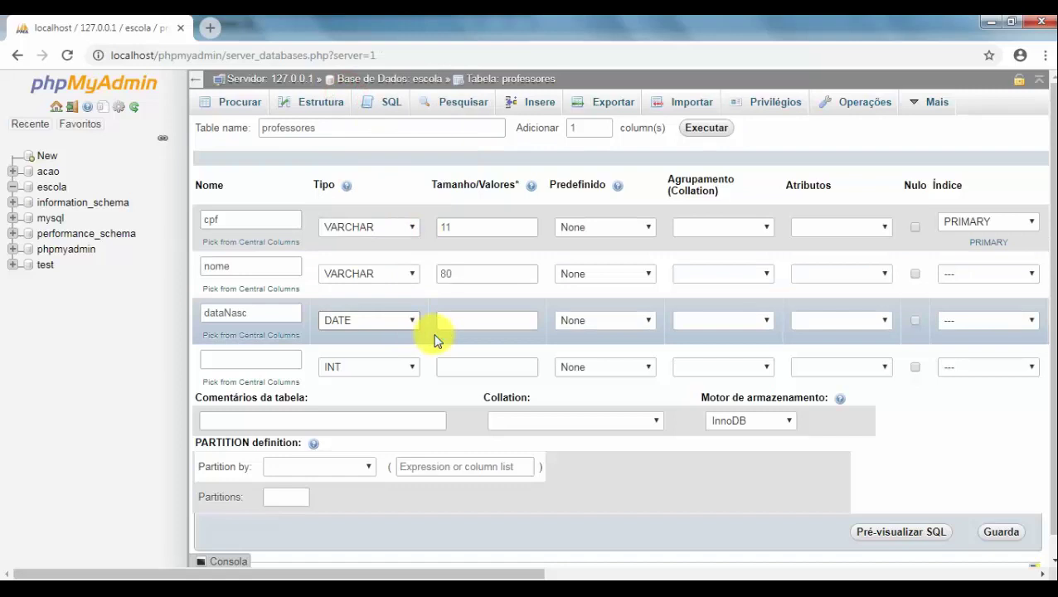
Check the dataNasc definition in the exercise and allow null values for that column
key(alt+Tab)
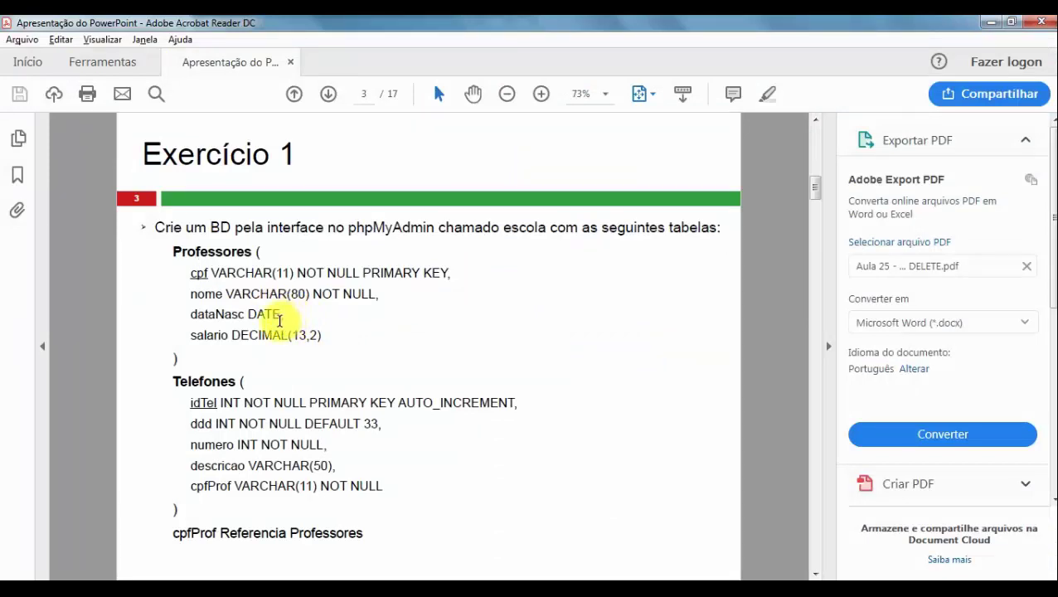
key(alt+Tab)
click(915, 320)
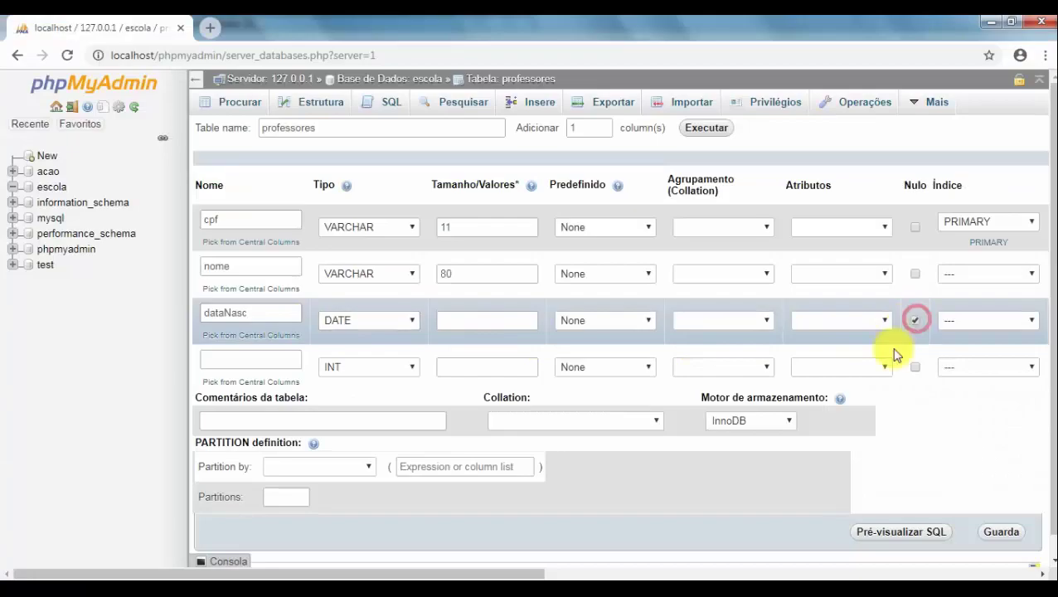
Define the fourth column of professores as salario with type DECIMAL and length 13,2, checking the exercise slide
key(alt+Tab)
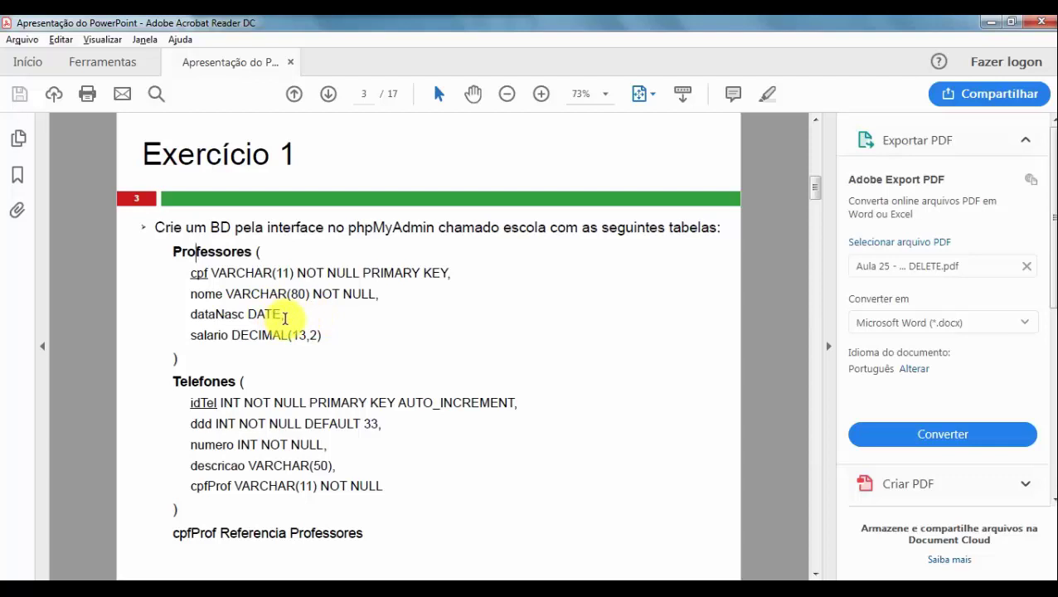
key(alt+Tab)
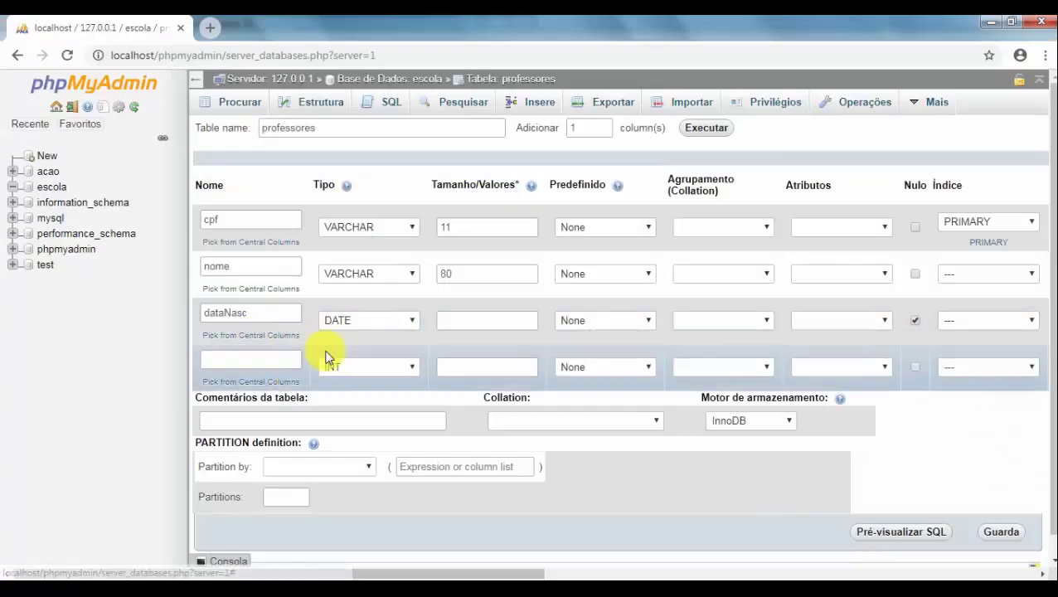
key(alt+Tab)
key(alt+Tab)
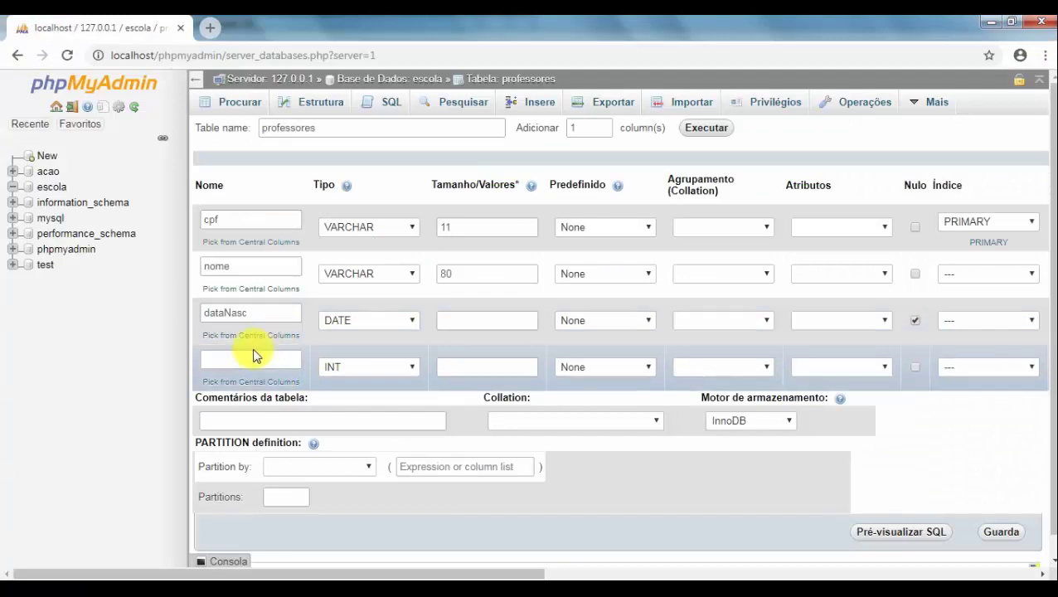
click(222, 356)
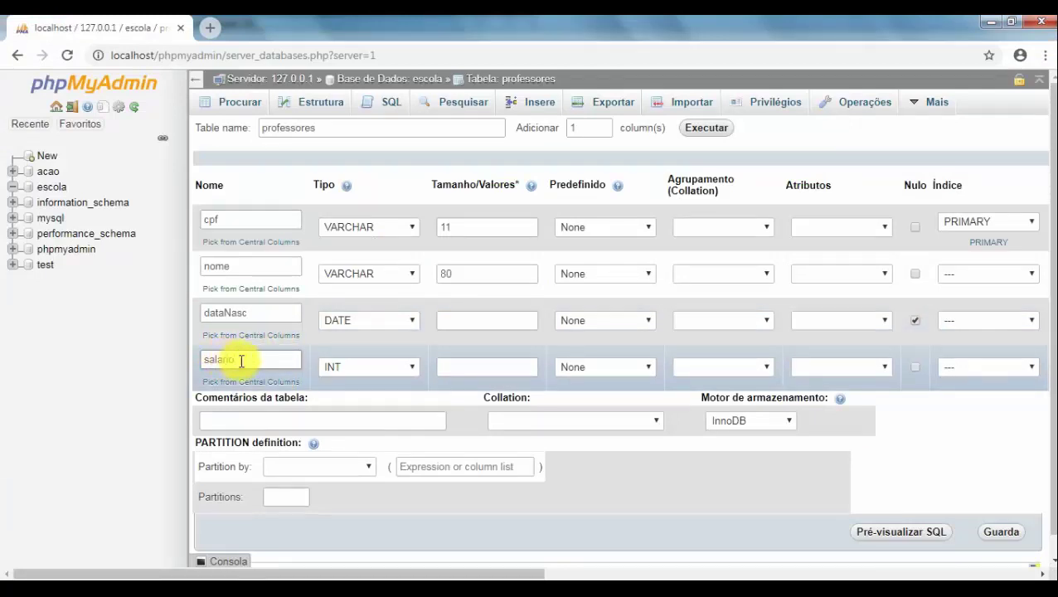
click(337, 370)
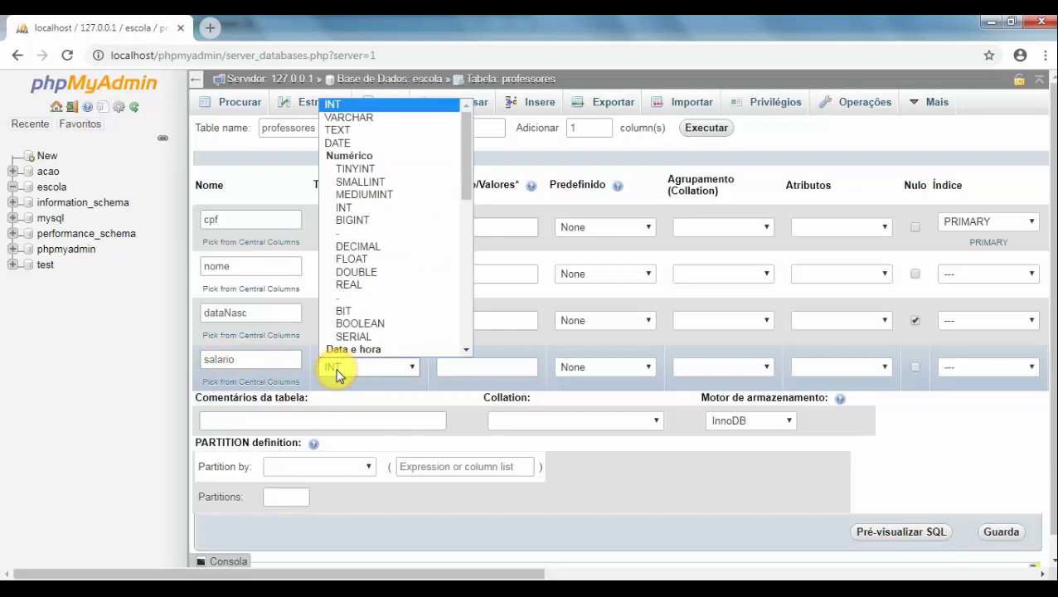
click(365, 249)
click(457, 366)
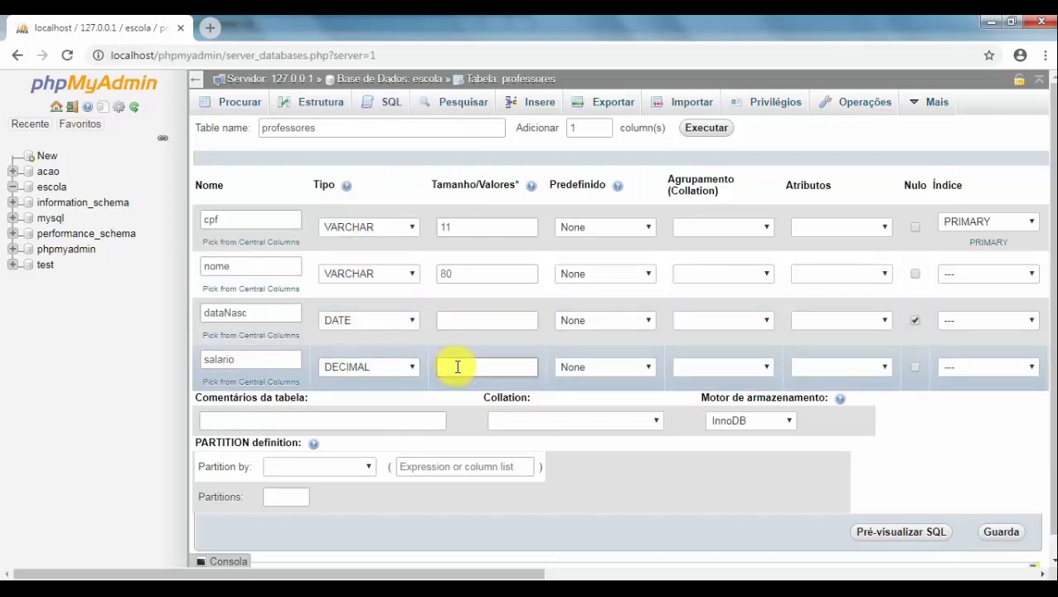
key(alt+Tab)
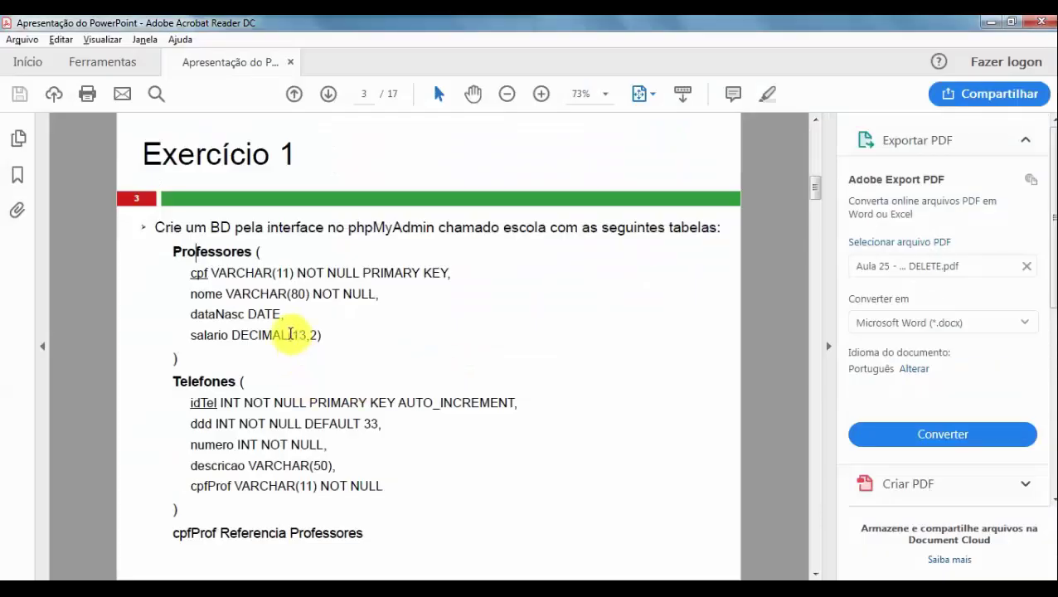
key(alt+Tab)
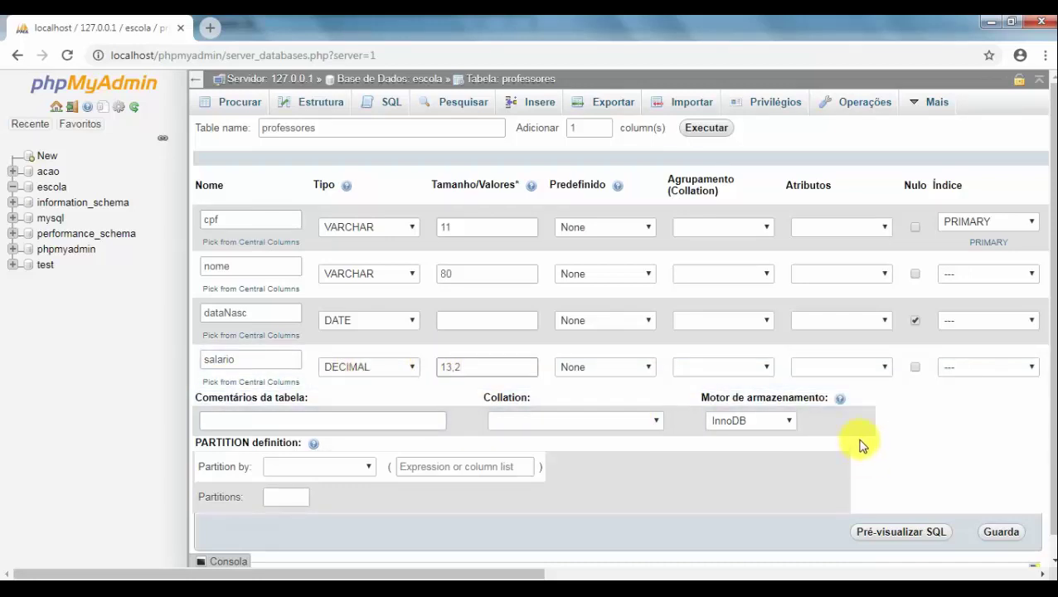
Check the salario definition in the exercise and allow null values for that column
key(alt+Tab)
key(alt+Tab)
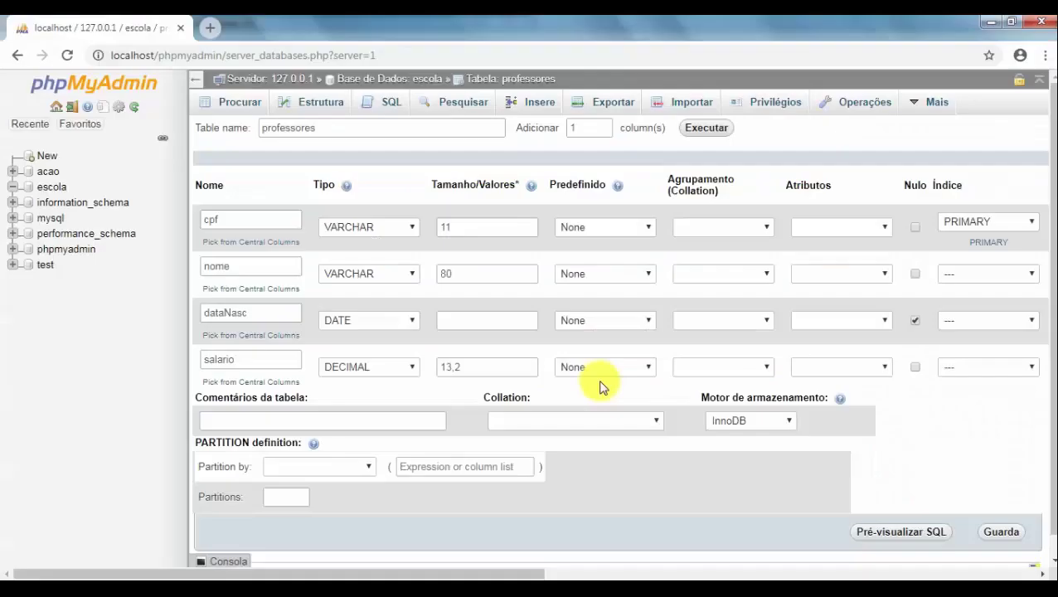
click(915, 366)
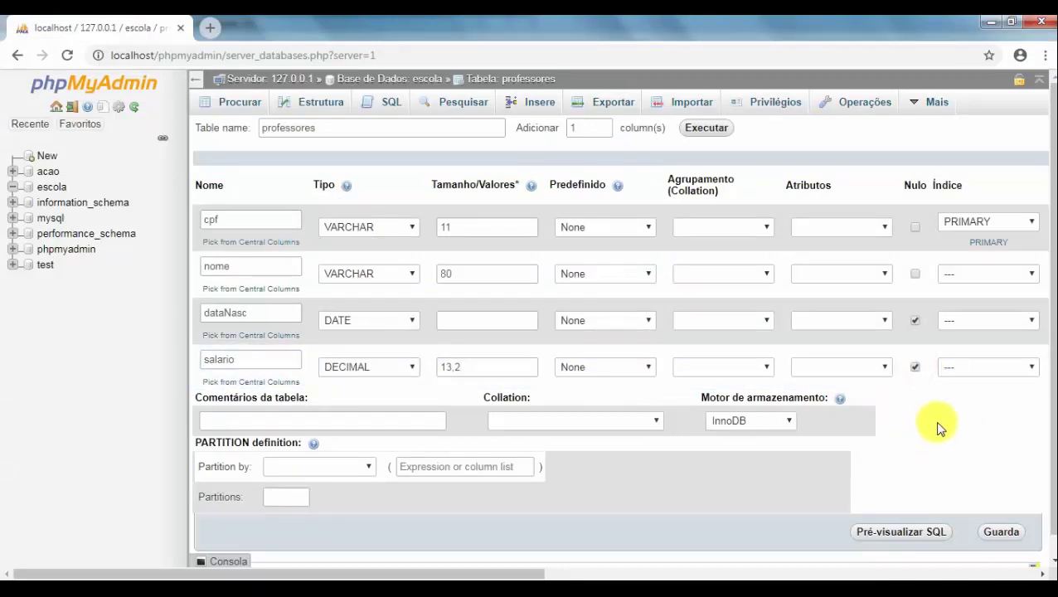
Compare the professores columns with the exercise, save the table and open its structure
key(alt+Tab)
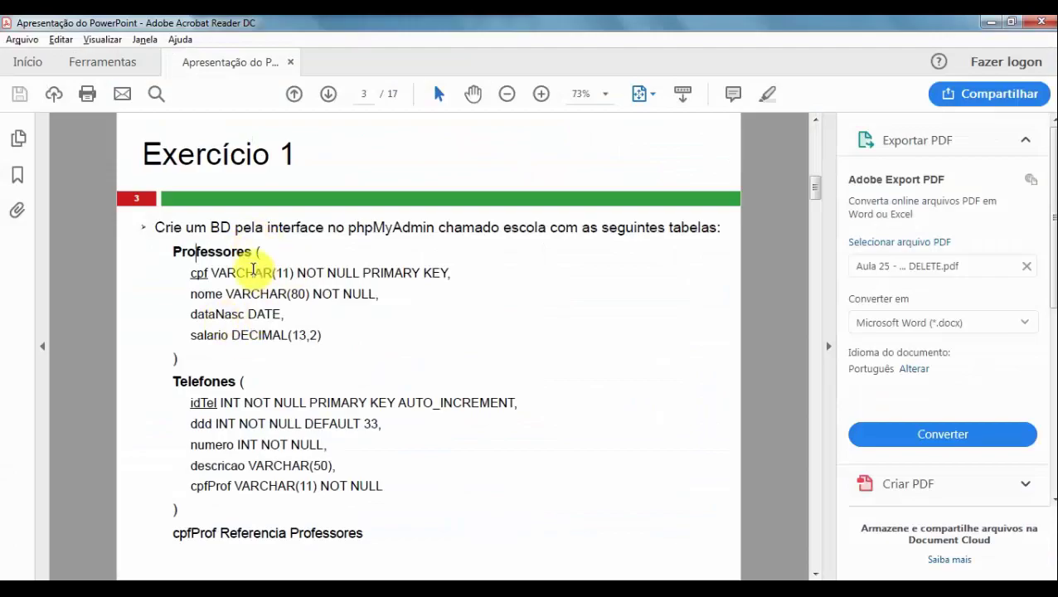
key(alt+Tab)
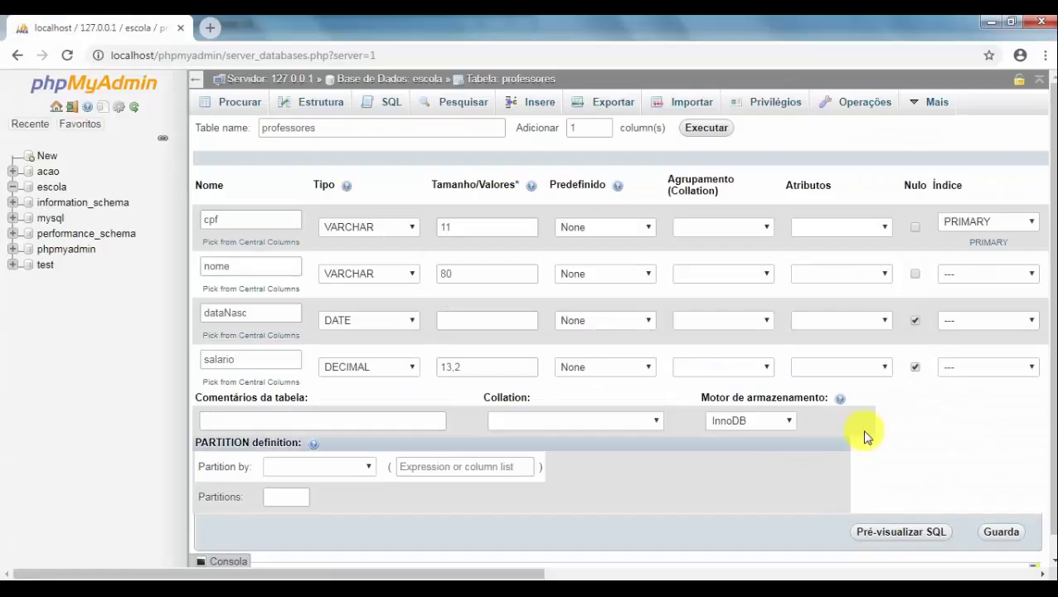
click(1002, 533)
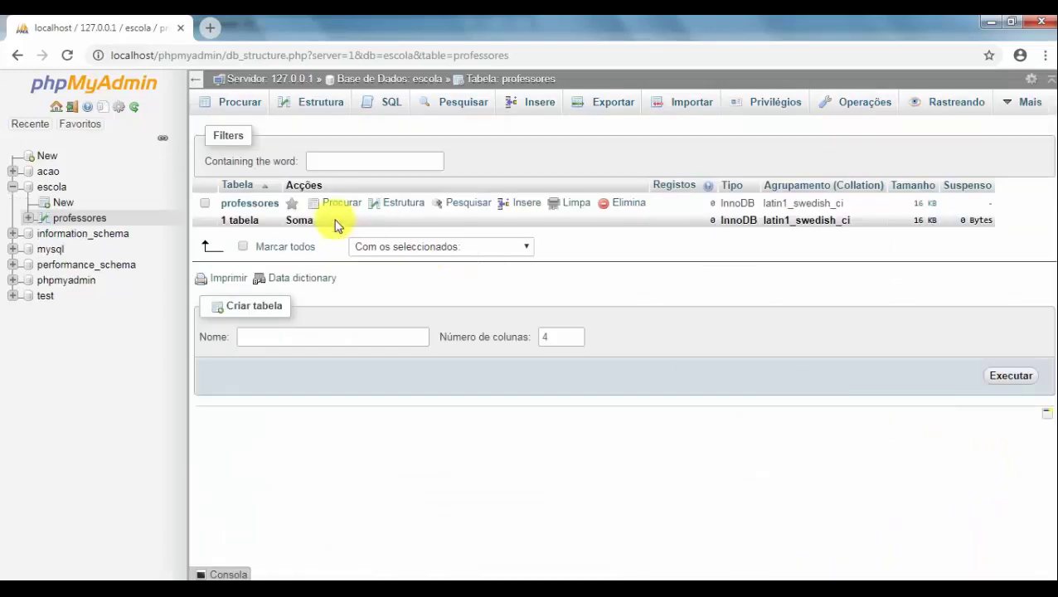
click(257, 205)
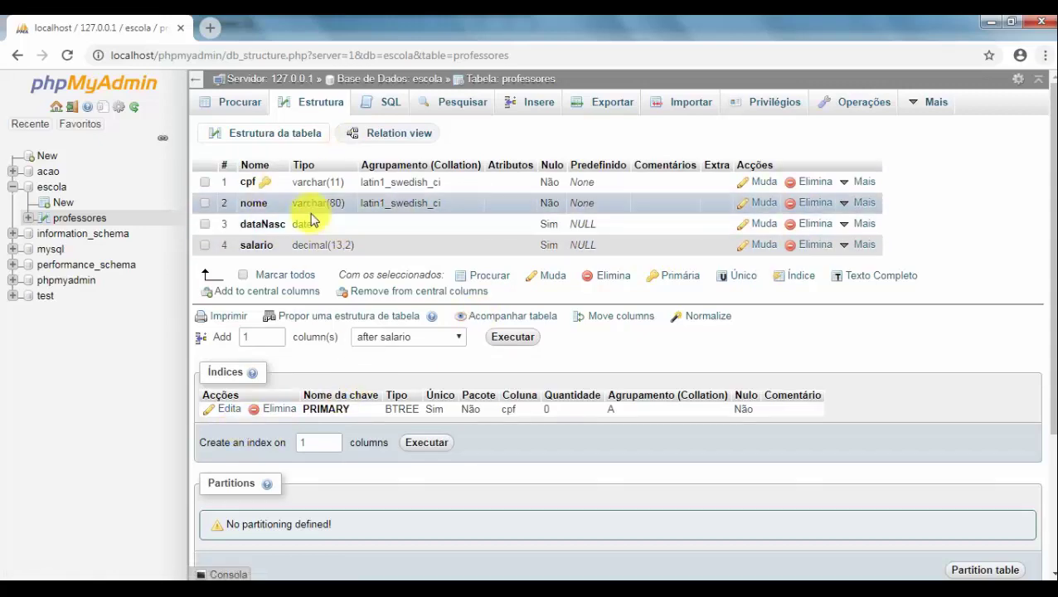
Check the second table's name in the exercise and start a new table named telefones in the escola database
key(alt+Tab)
drag(174, 381, 238, 382)
key(alt+Tab)
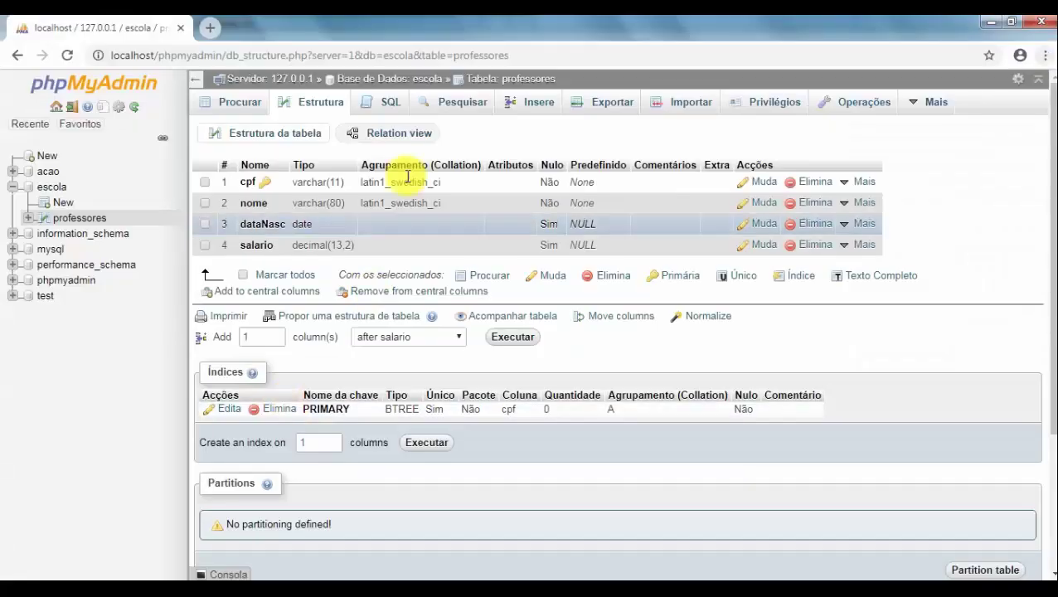
click(64, 203)
click(69, 207)
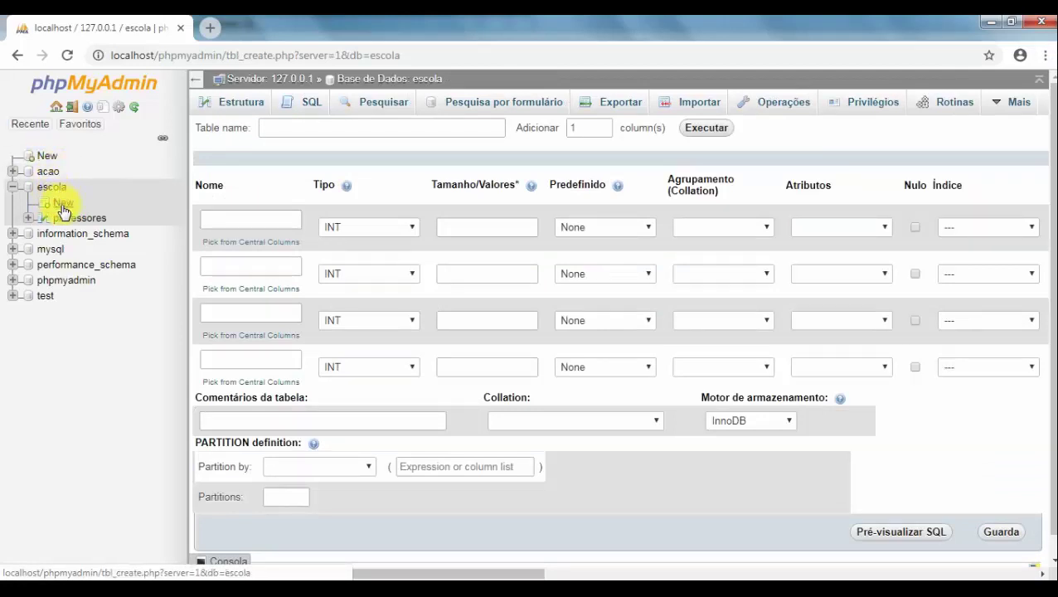
click(286, 126)
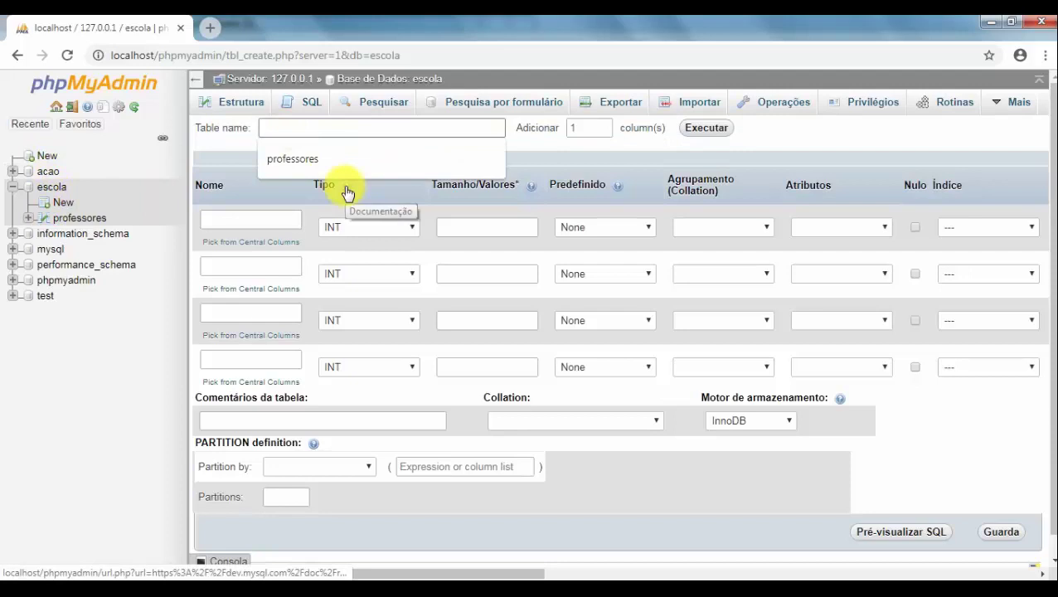
text(telefones)
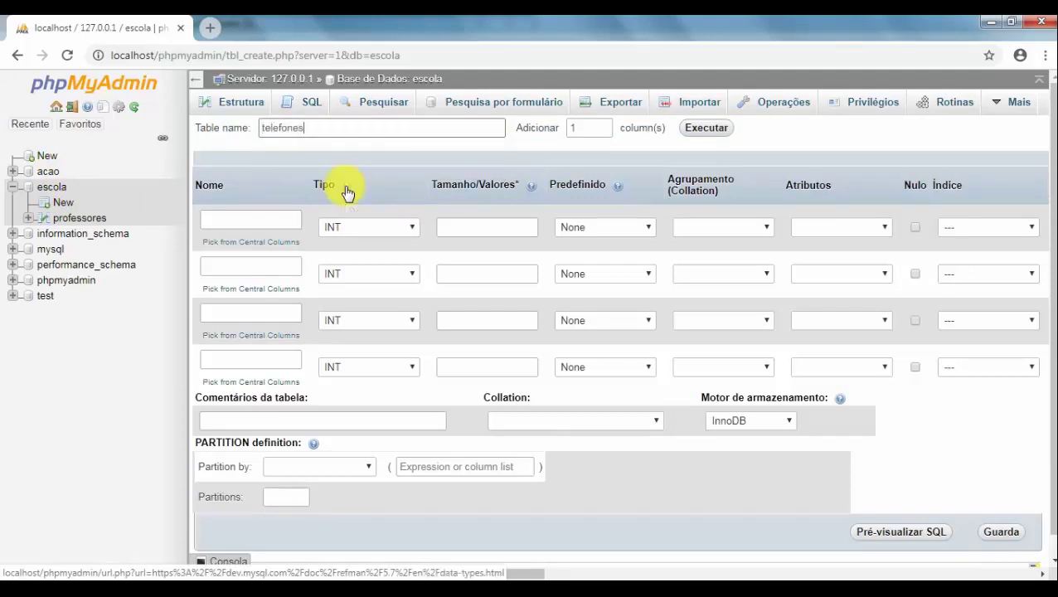
Check the Telefones columns in the exercise and add 1 more column row to the telefones table definition
double_click(581, 128)
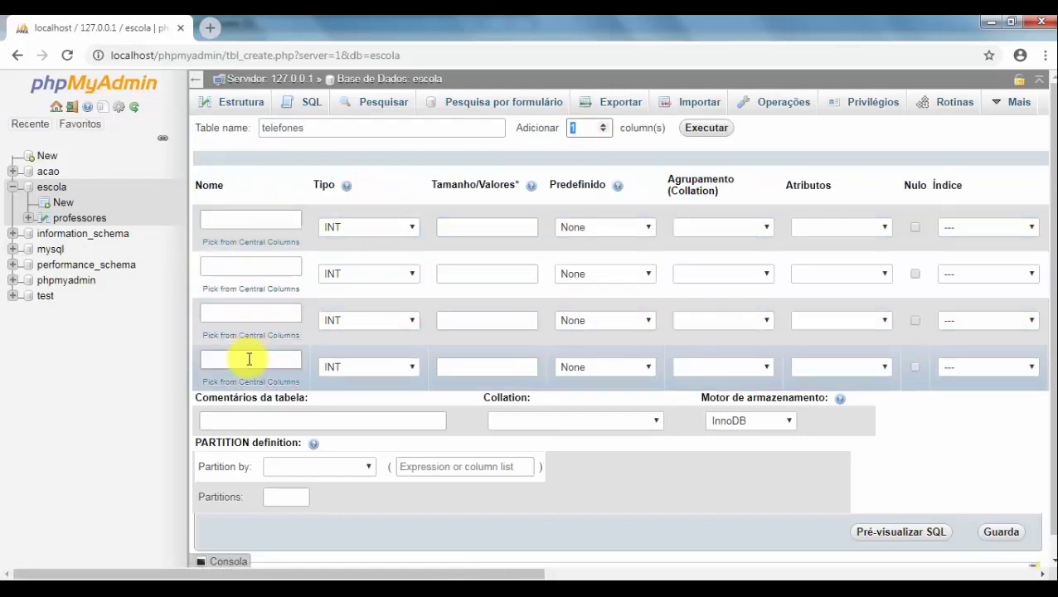
click(571, 127)
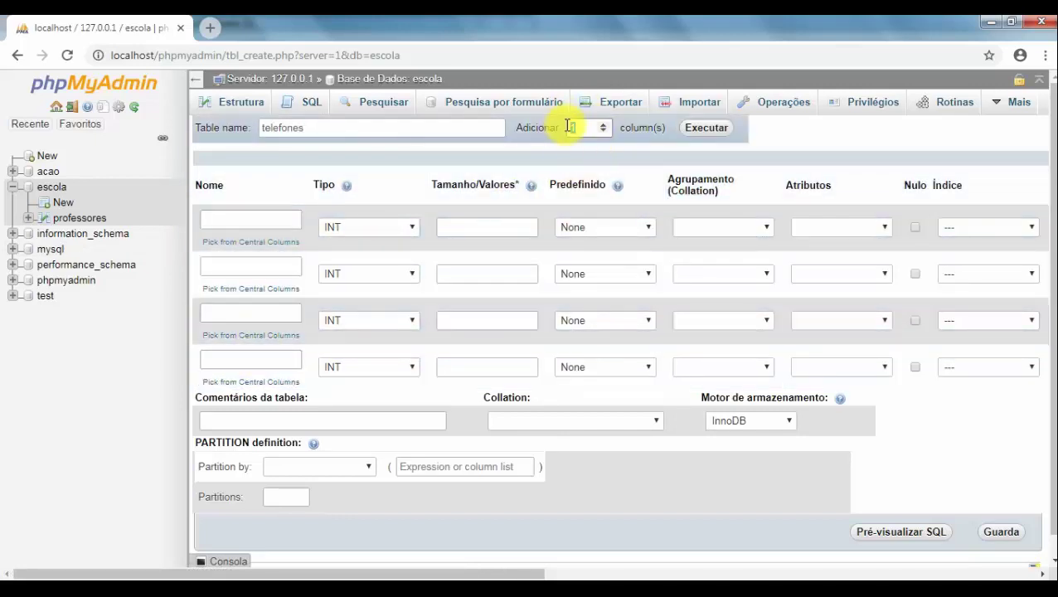
key(alt+Tab)
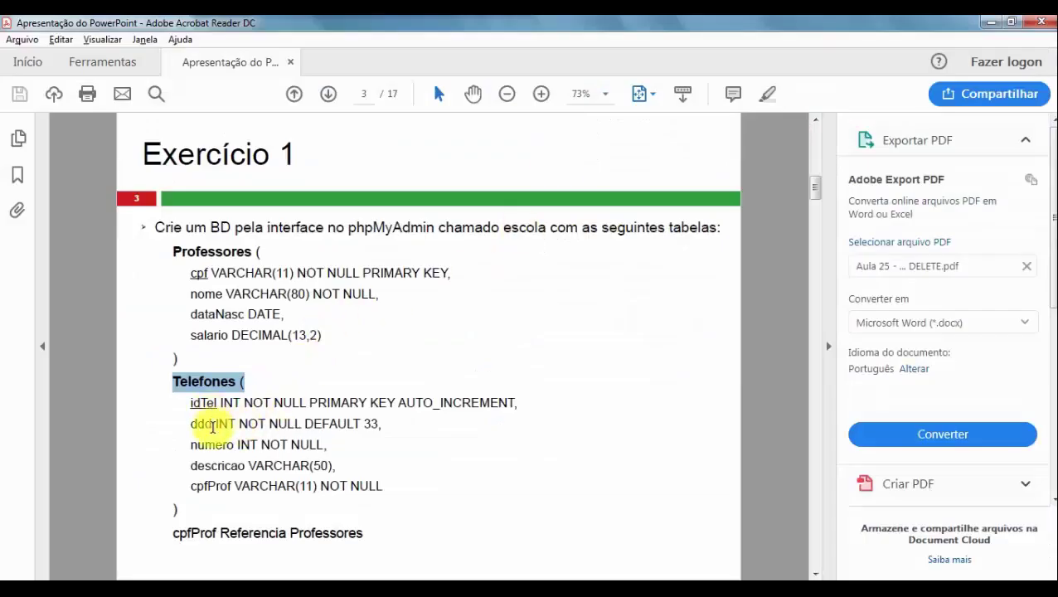
key(alt+Tab)
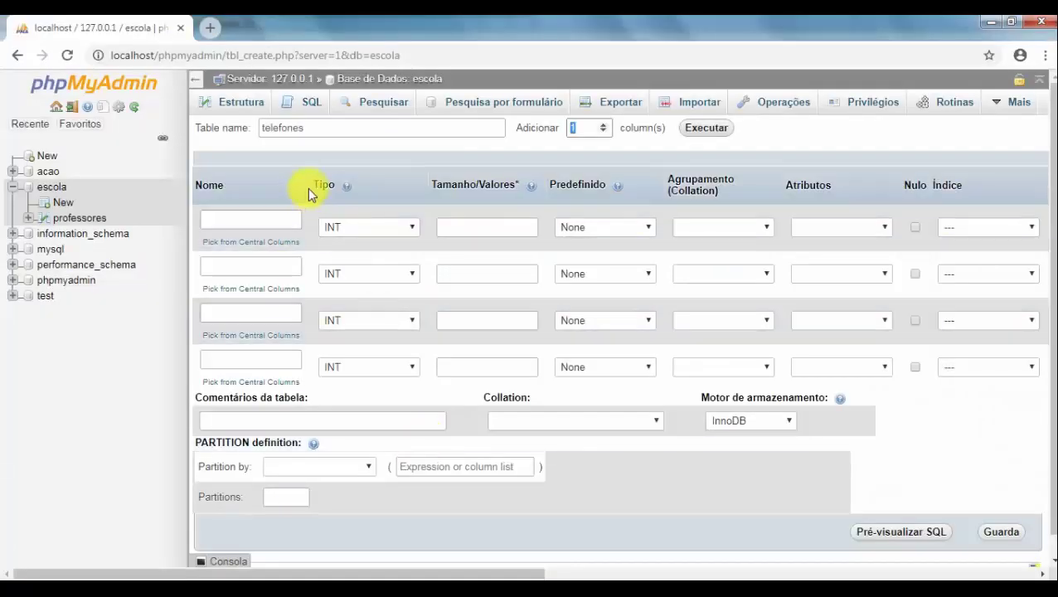
double_click(598, 133)
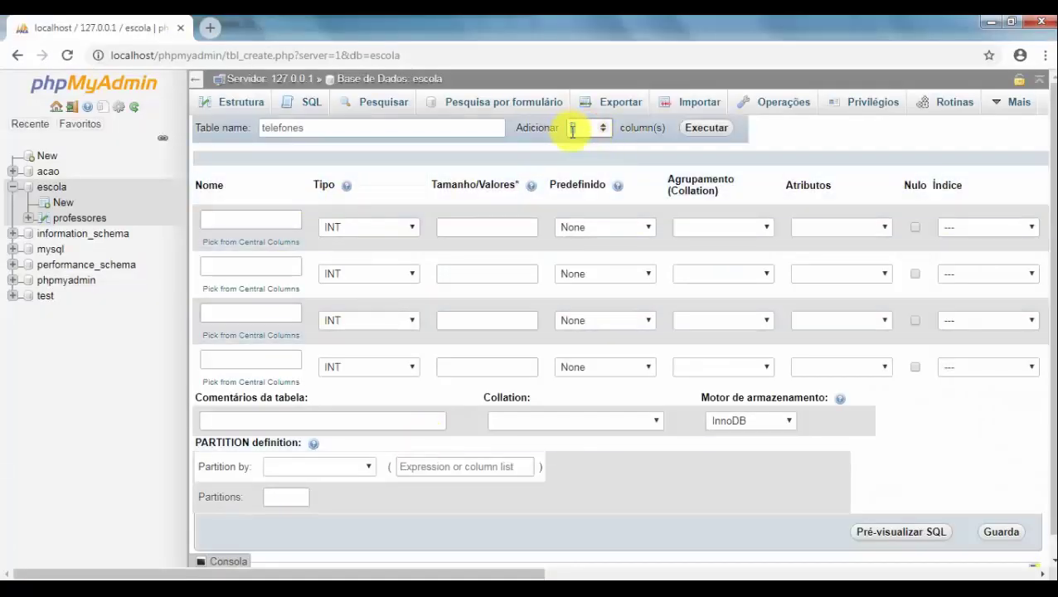
click(704, 133)
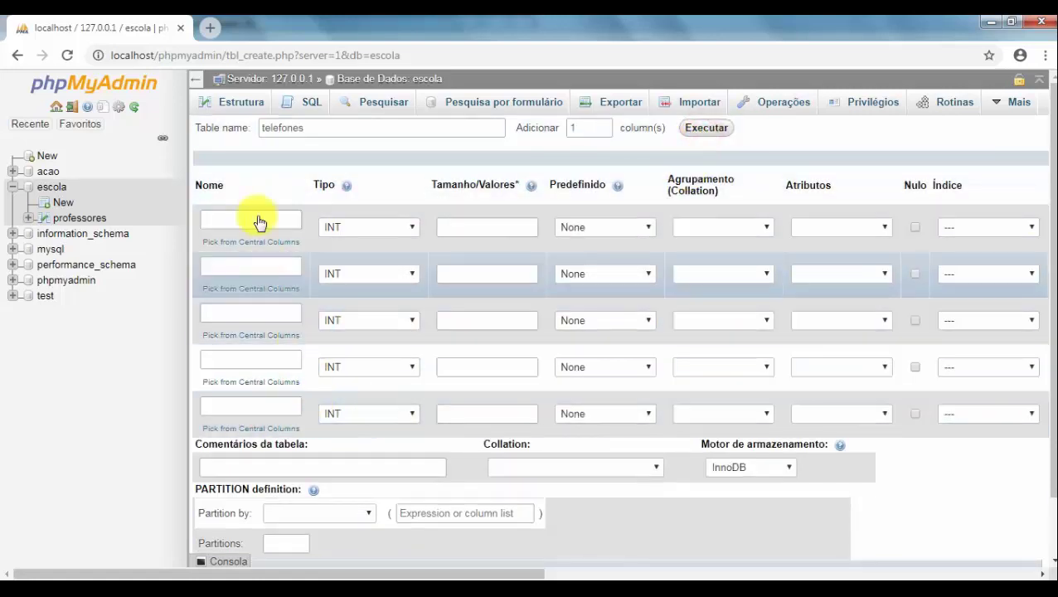
Name the first column of telefones idTel, checking its type and null constraint in the exercise
key(alt+Tab)
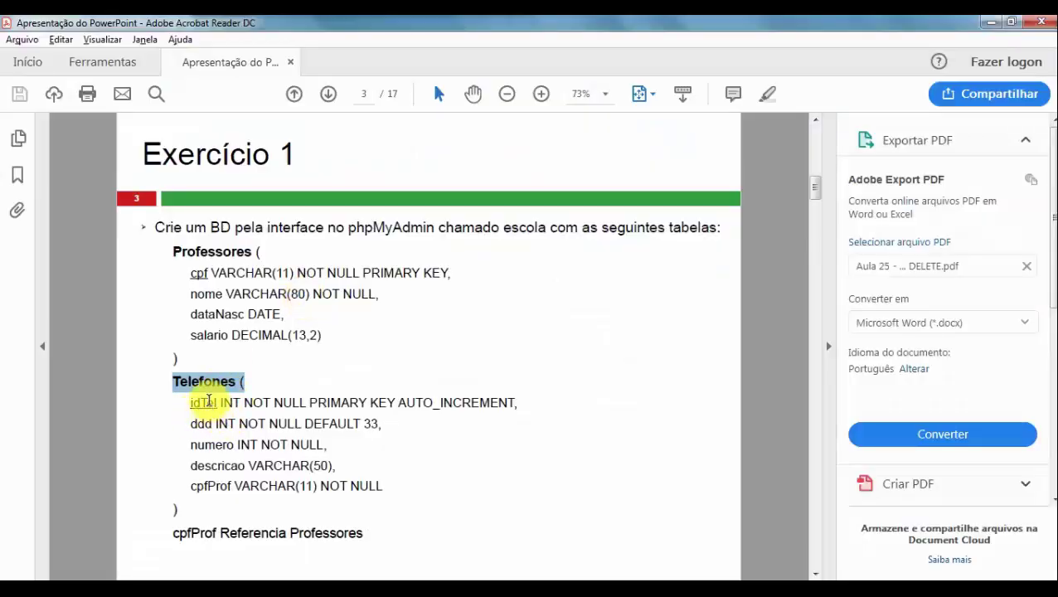
key(alt+Tab)
click(262, 218)
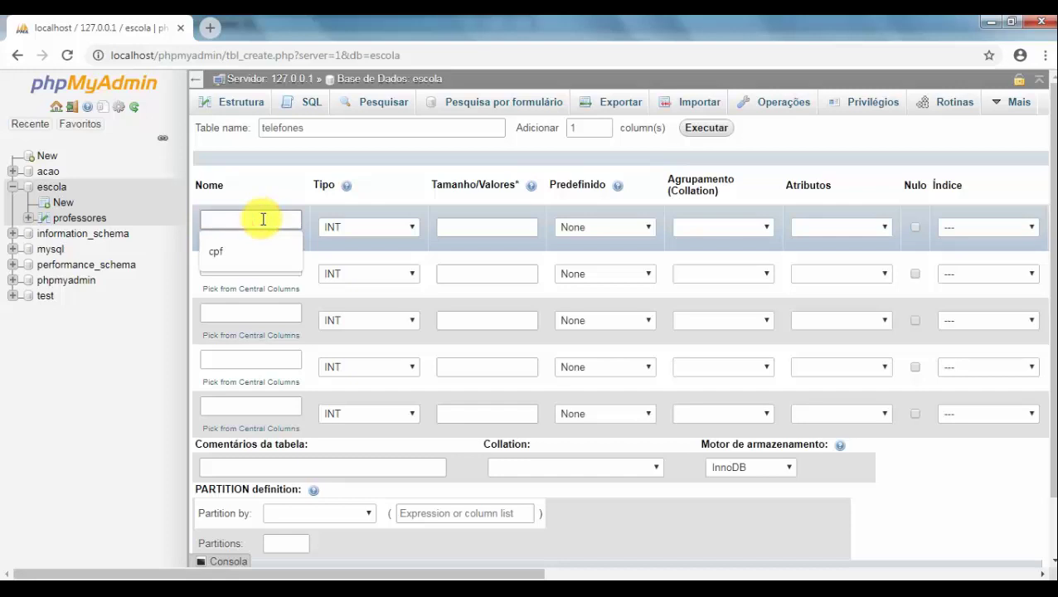
text(idTel)
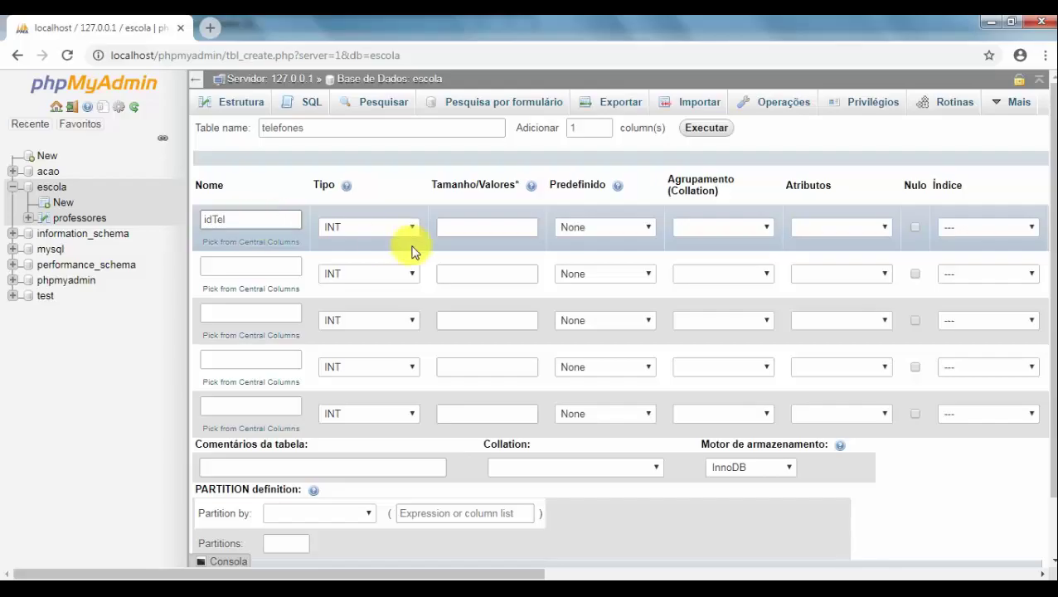
key(alt+Tab)
click(224, 406)
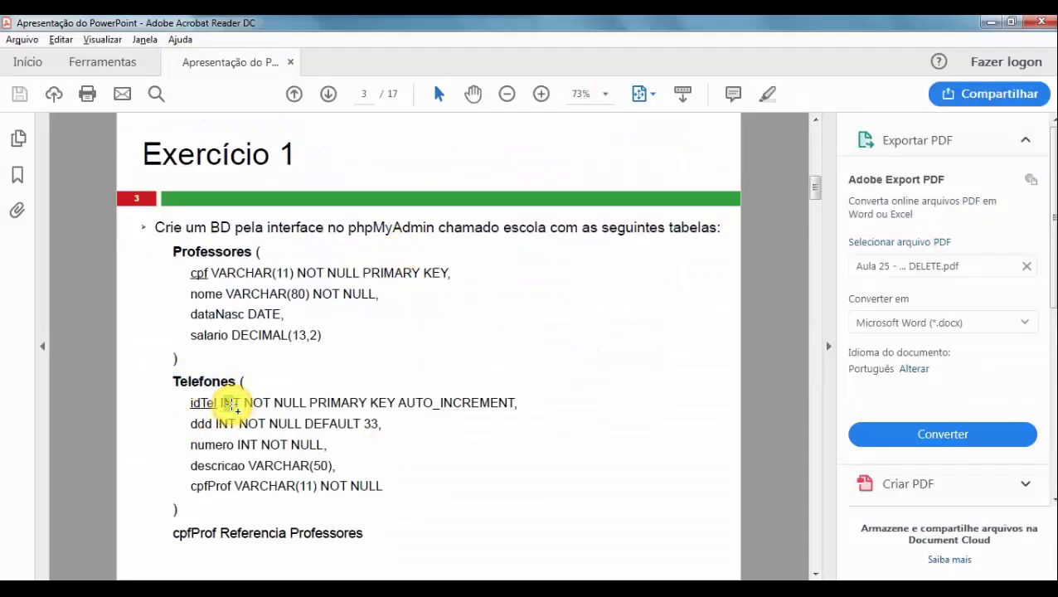
key(alt+Tab)
key(alt+Tab)
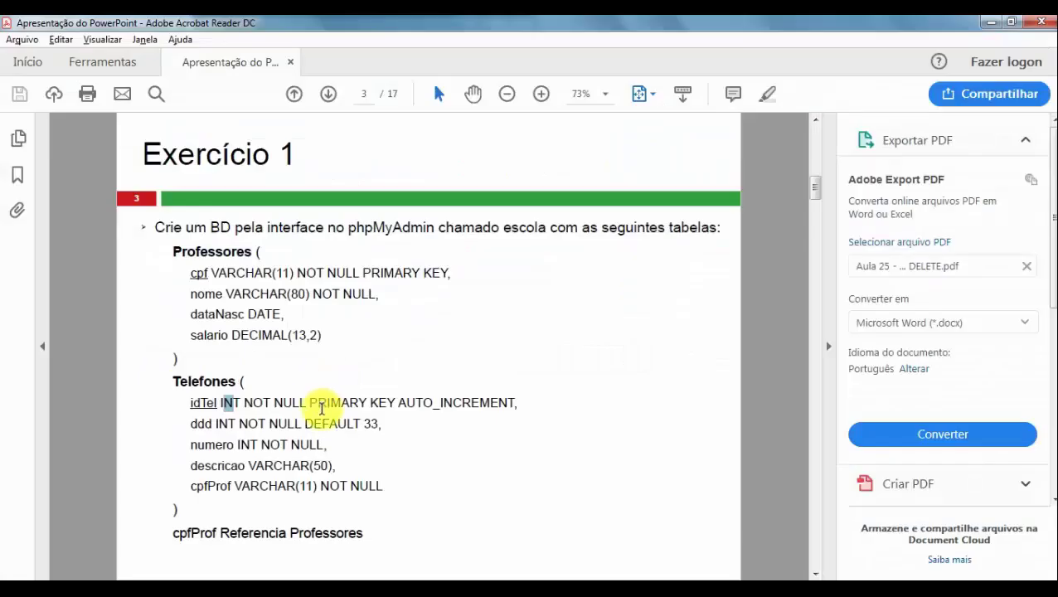
key(alt+Tab)
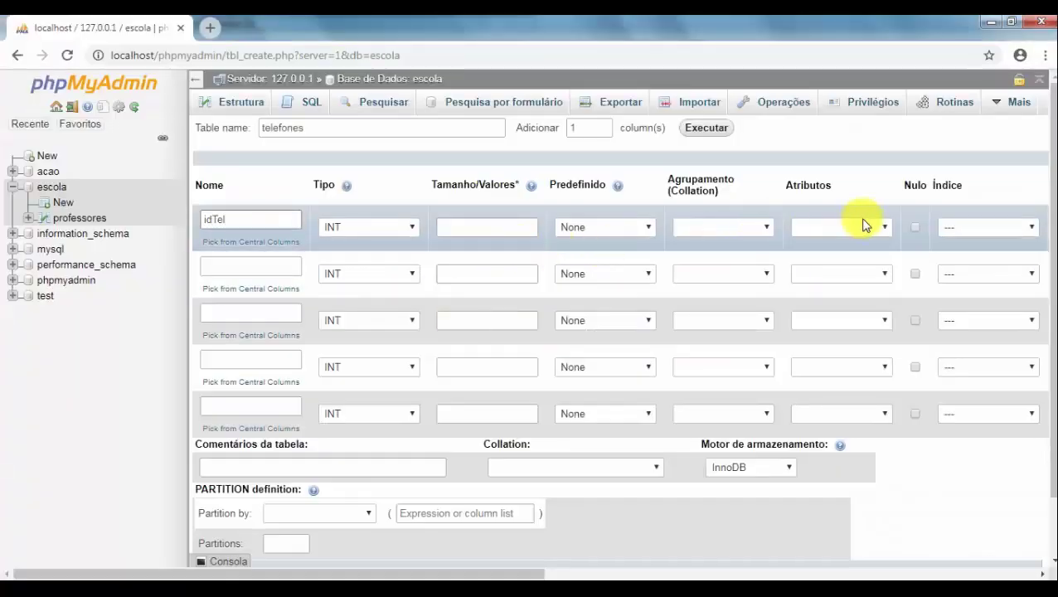
Check idTel's key definition in the exercise and add a PRIMARY index on that column
key(alt+Tab)
double_click(338, 402)
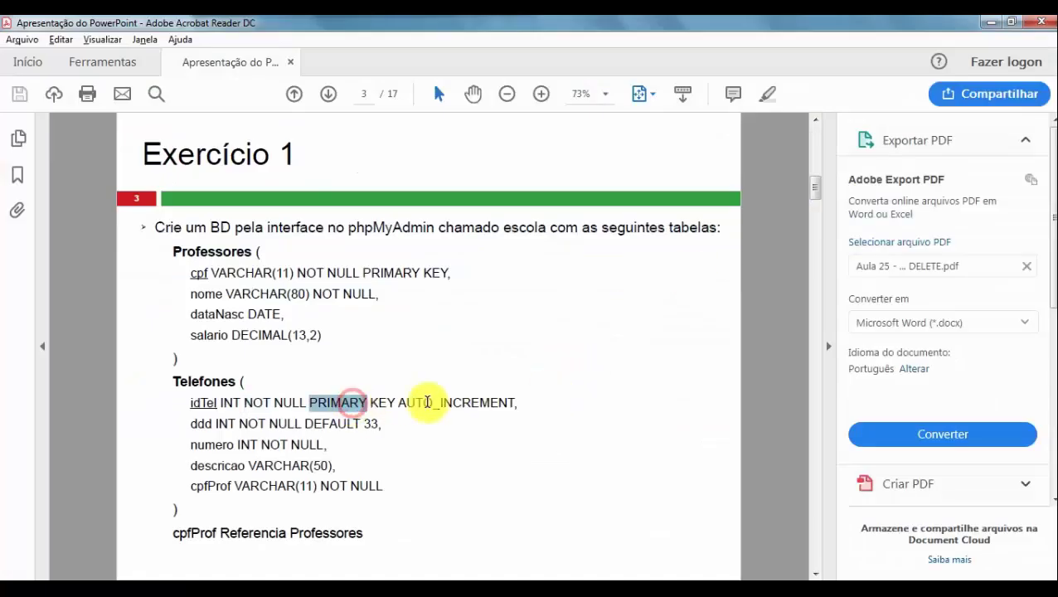
key(alt+Tab)
click(949, 227)
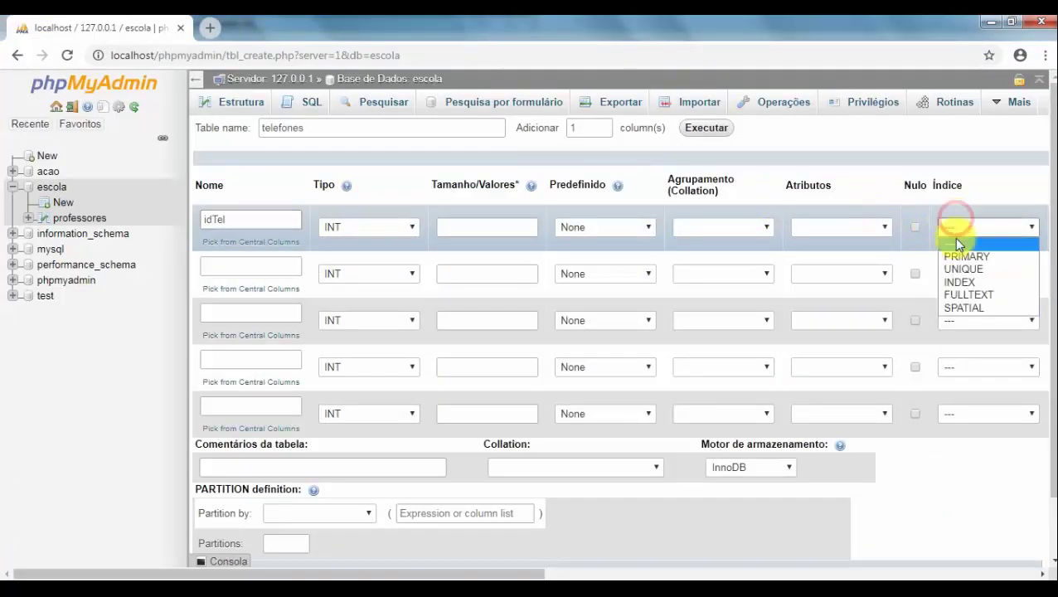
click(953, 251)
click(569, 420)
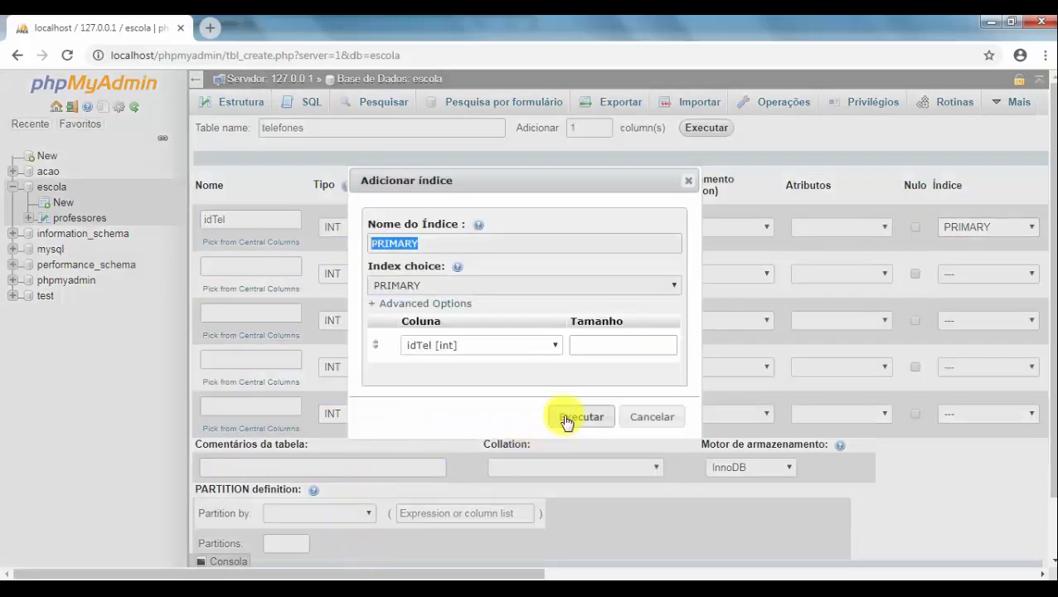
Check idTel's AUTO_INCREMENT attribute in the exercise and enable auto-increment for that column
drag(394, 572, 643, 572)
key(alt+Tab)
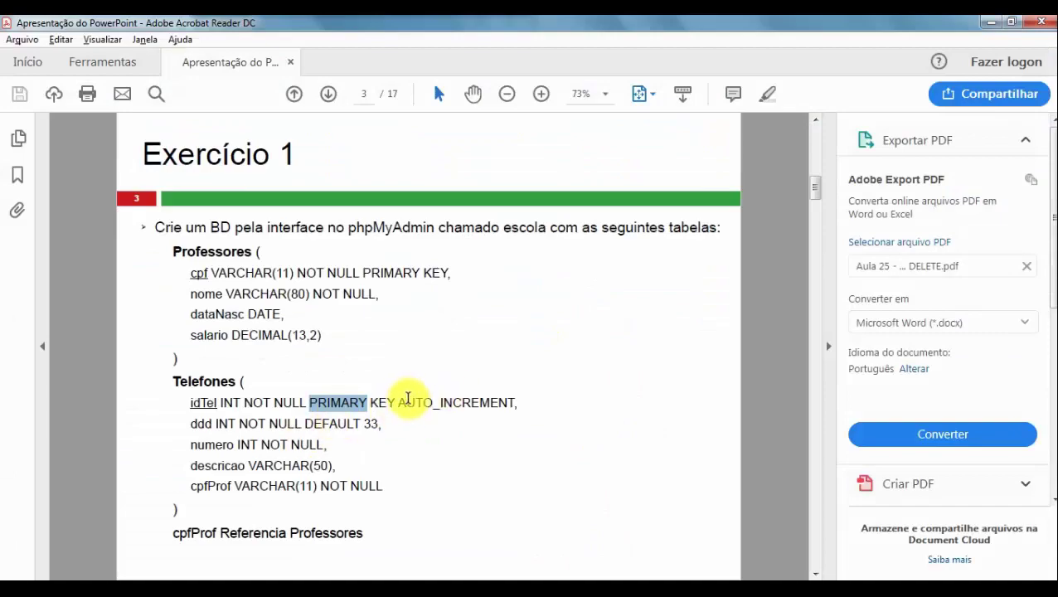
drag(405, 403, 500, 401)
key(alt+Tab)
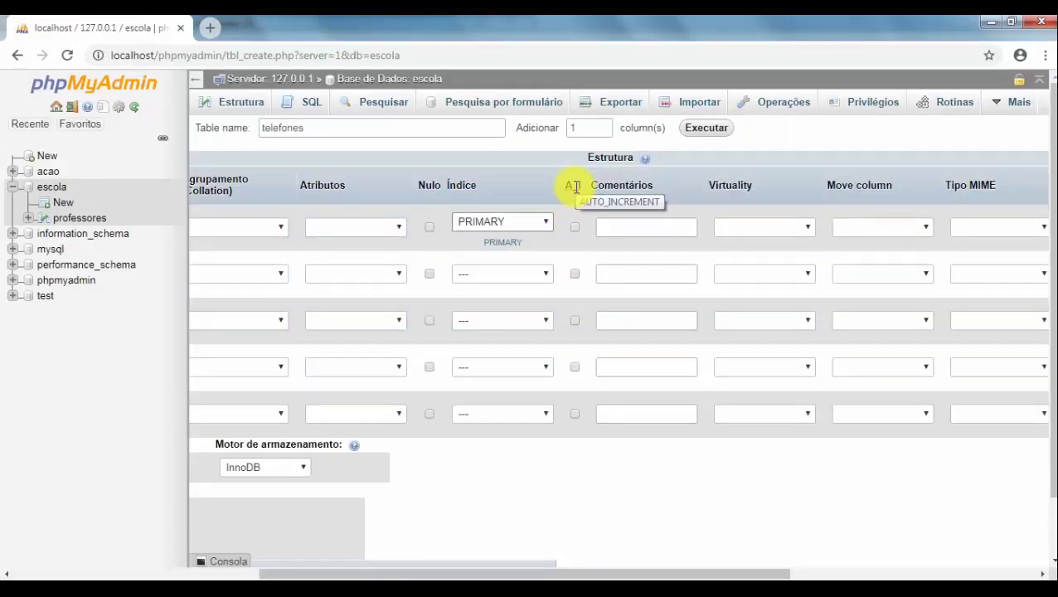
click(574, 228)
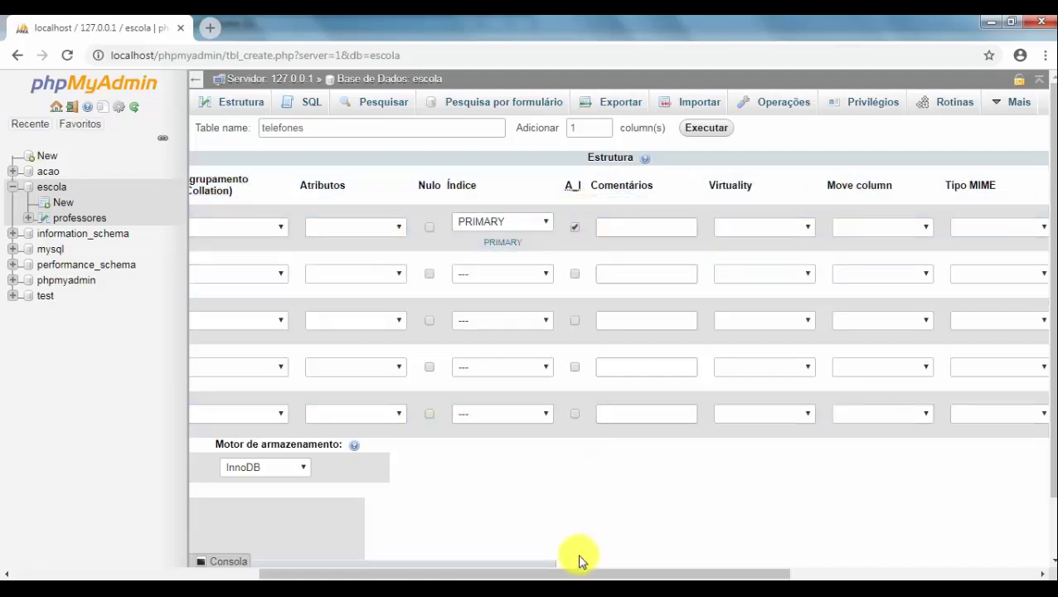
Look up the second Telefones column in the exercise and name the second column of telefones ddd
drag(582, 573, 310, 574)
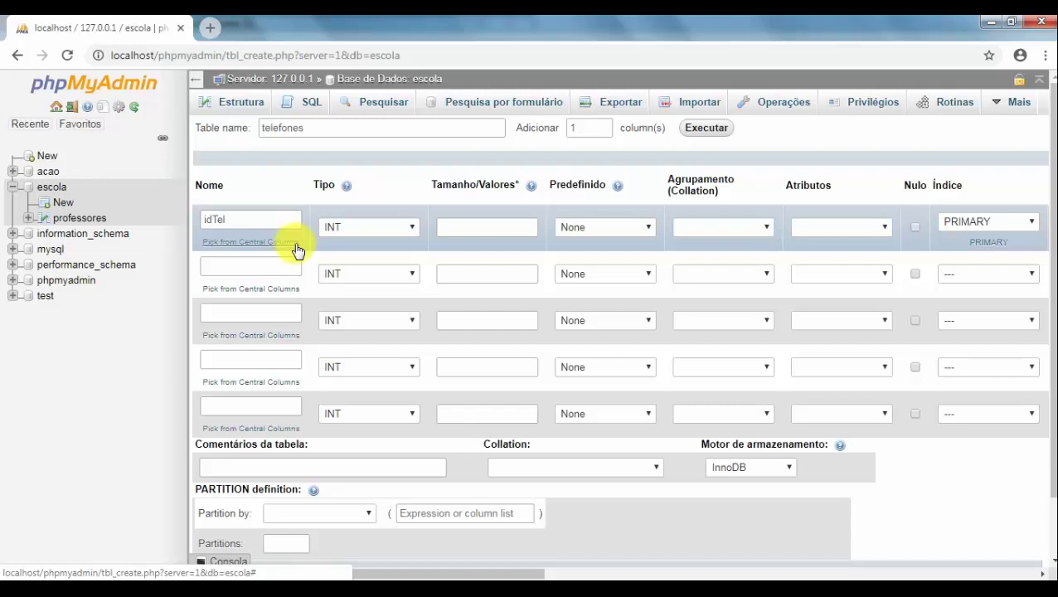
key(alt+Tab)
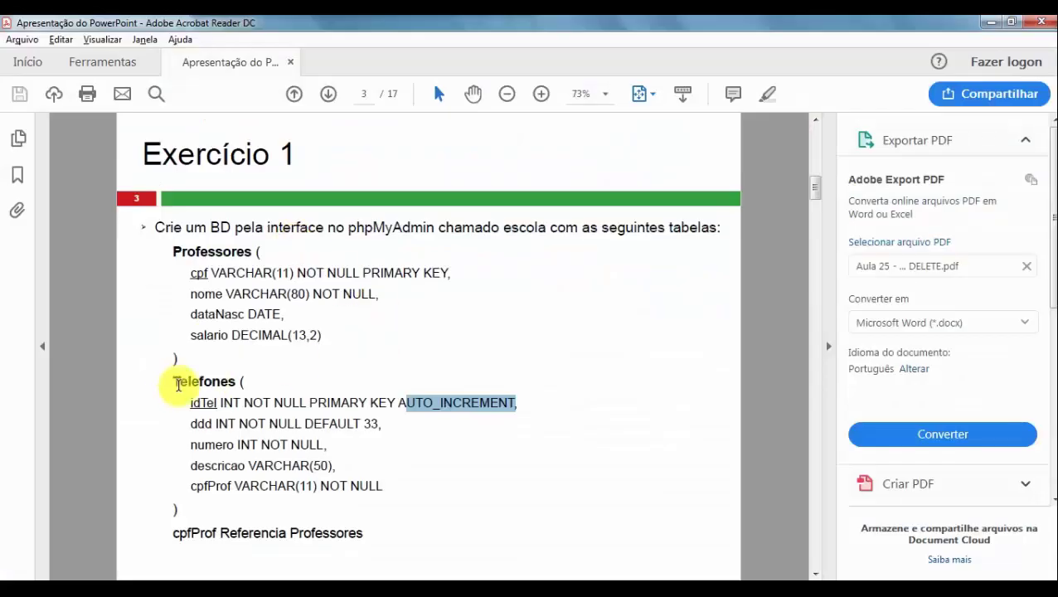
key(alt+Tab)
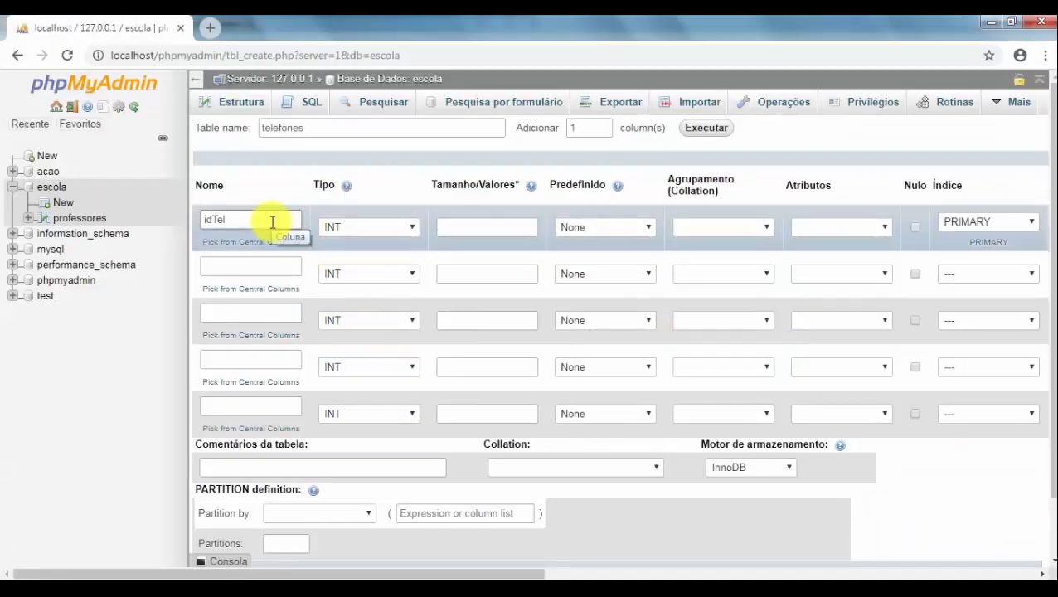
key(alt+Tab)
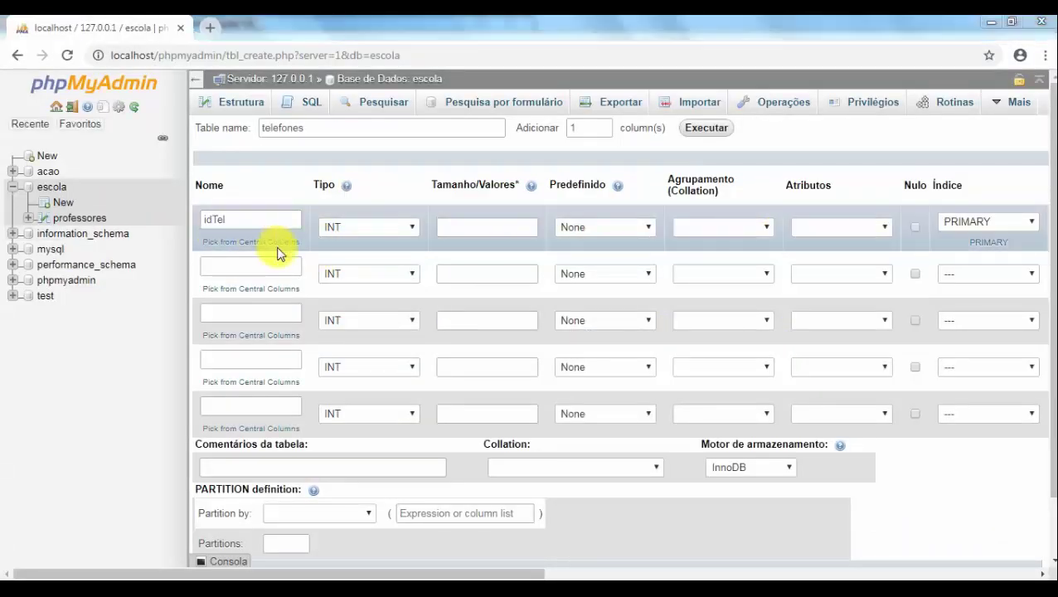
double_click(199, 423)
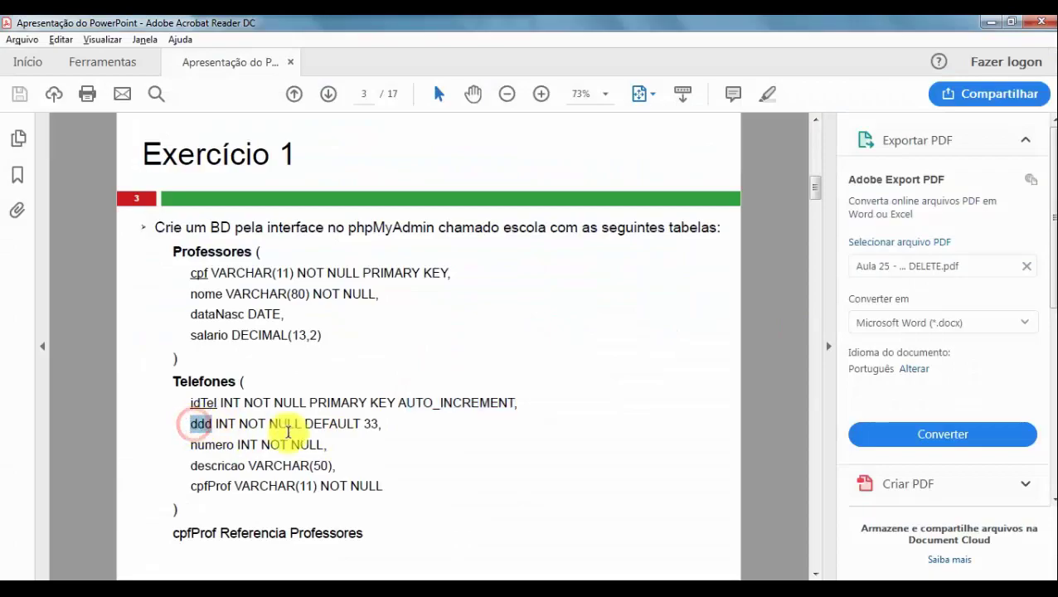
key(alt+Tab)
click(257, 265)
text(ddd)
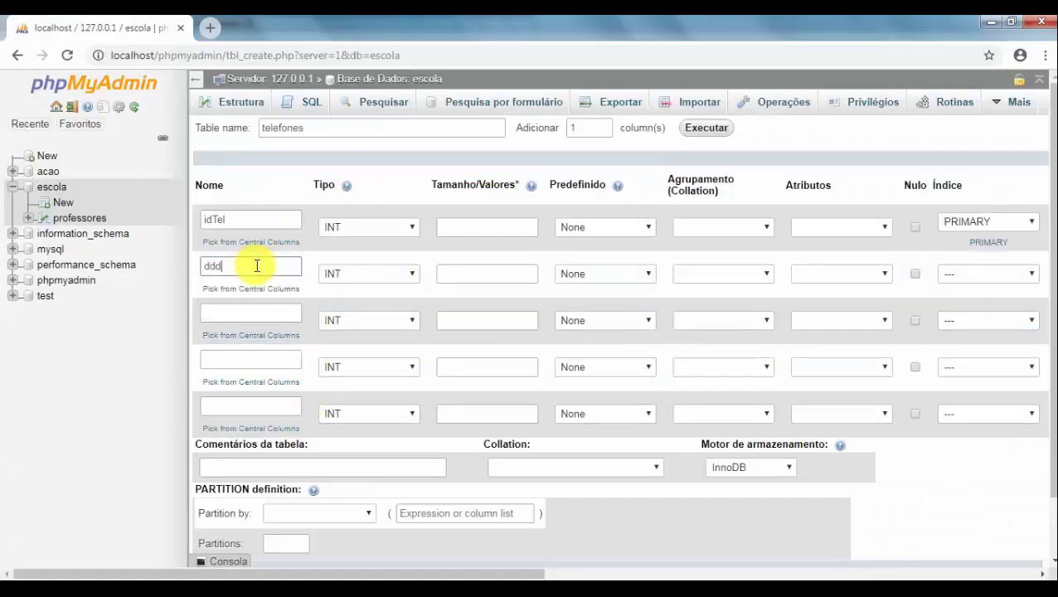
Check ddd's DEFAULT clause in the exercise and give that column the user-defined default value 33
key(alt+Tab)
key(alt+Tab)
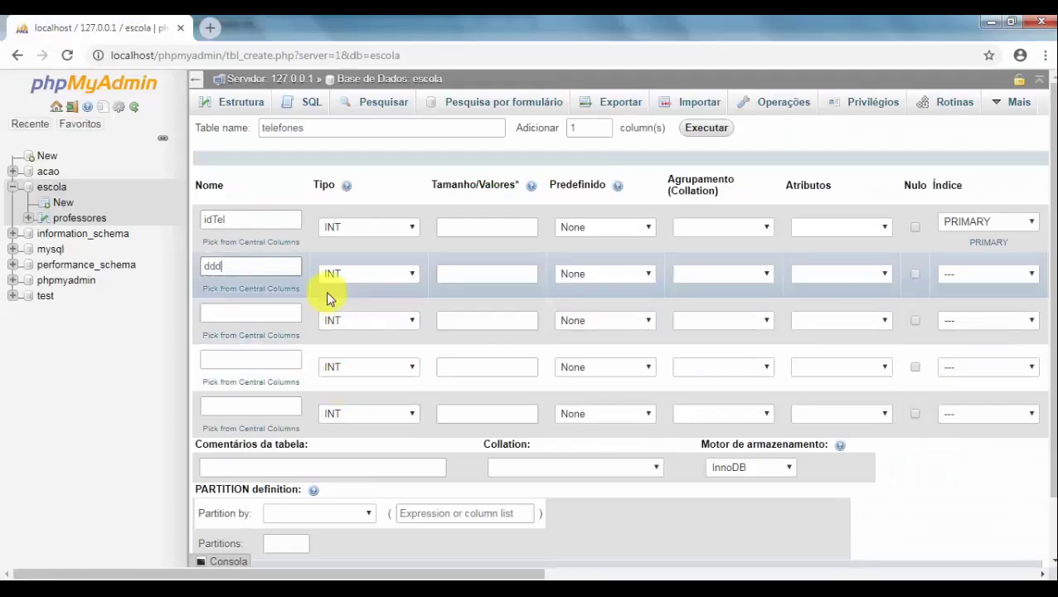
key(alt+Tab)
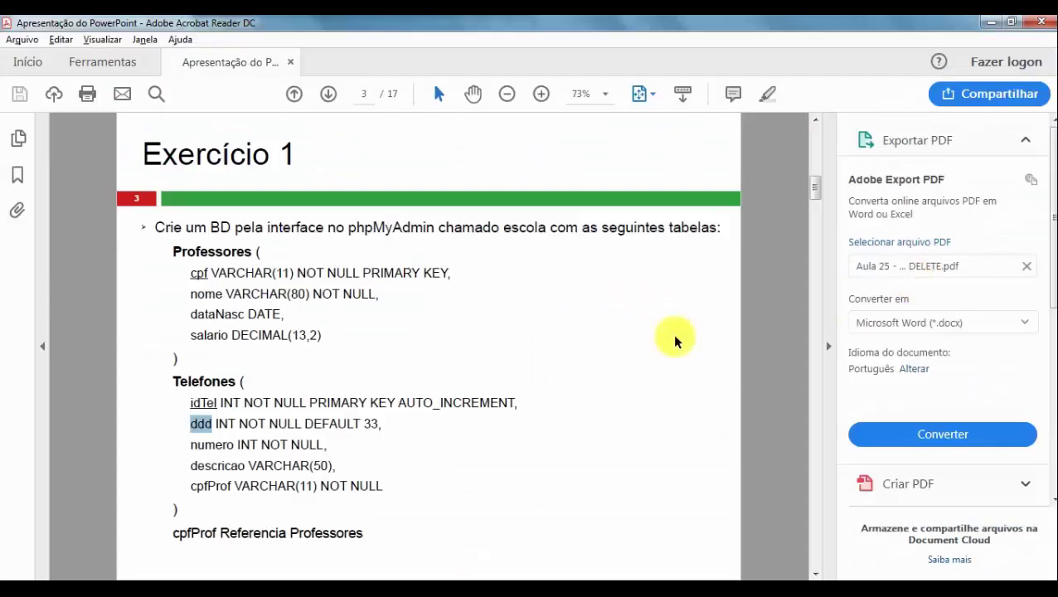
drag(304, 424, 381, 424)
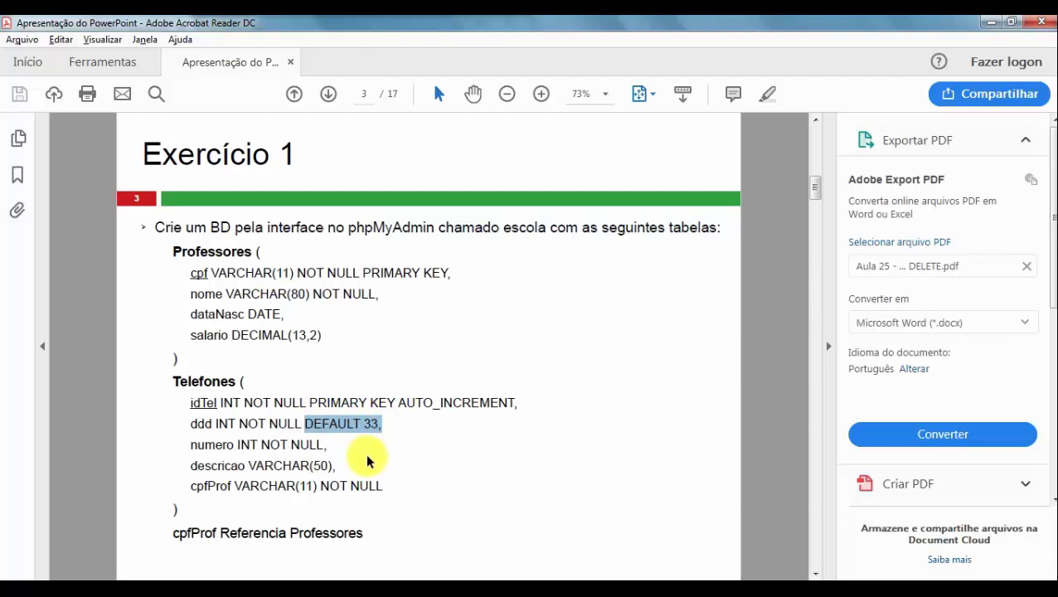
key(alt)
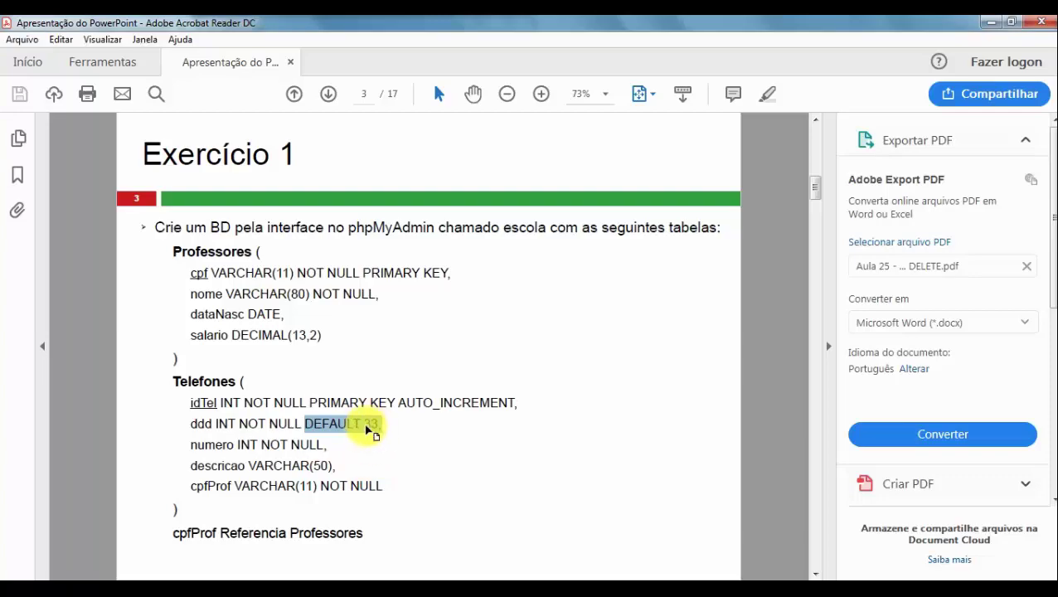
key(alt+Tab)
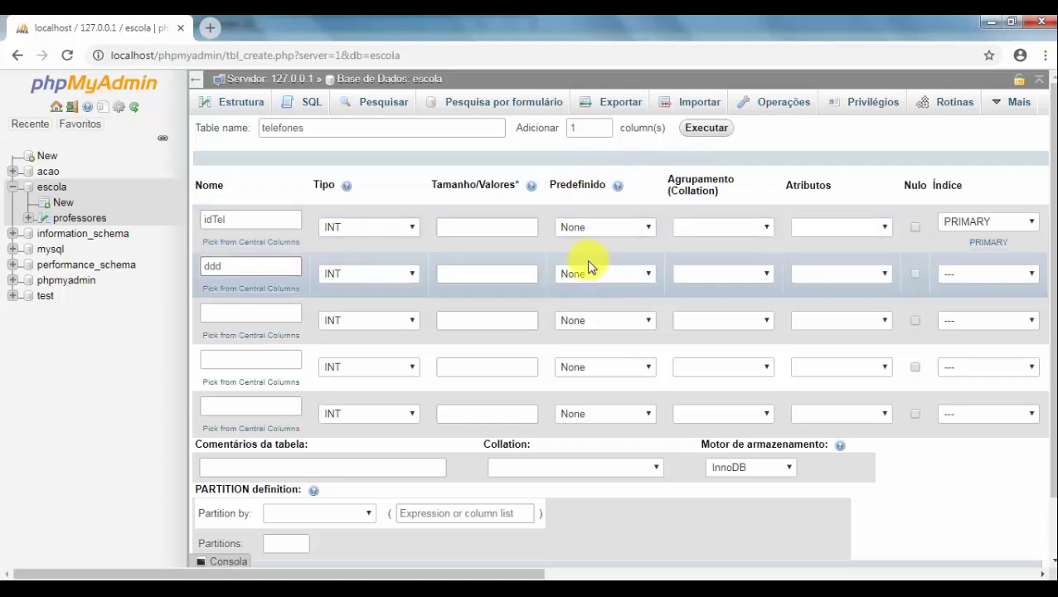
click(580, 274)
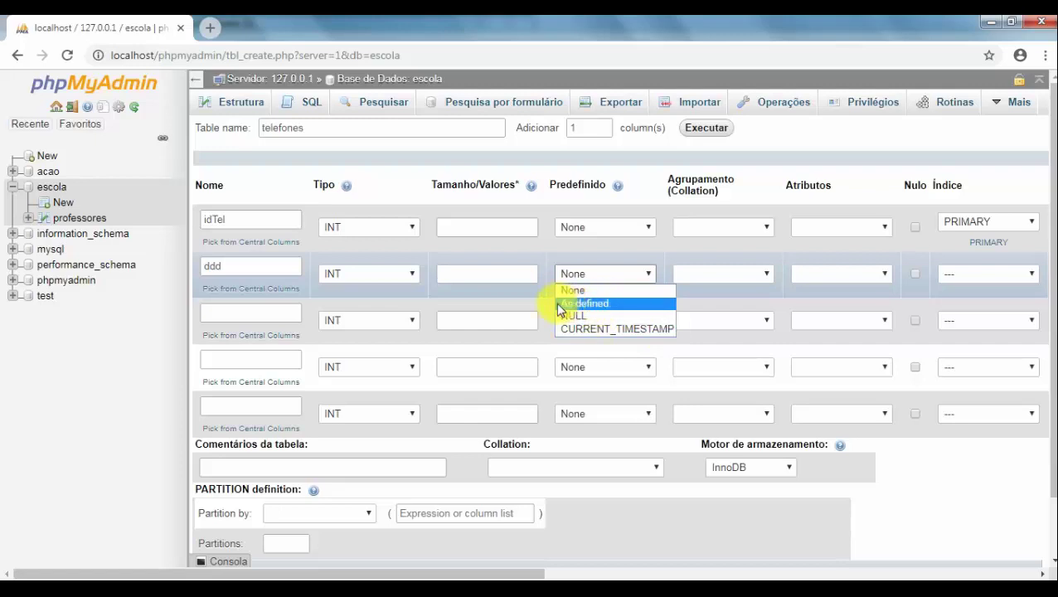
click(590, 303)
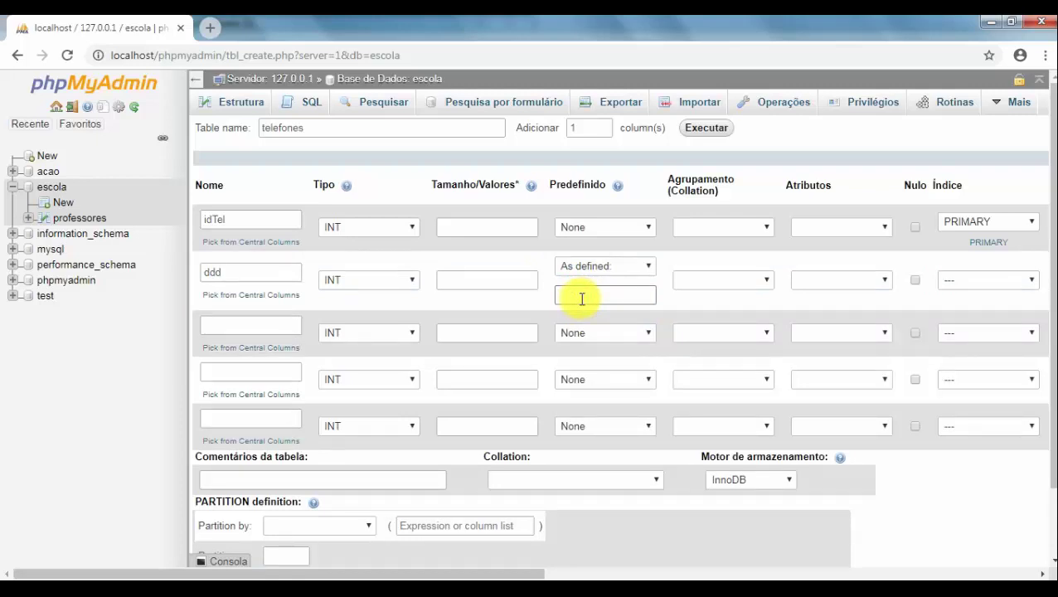
text(33)
Look up the third Telefones column in the exercise, name the third column numero, and check its type and null constraint
key(alt+Tab)
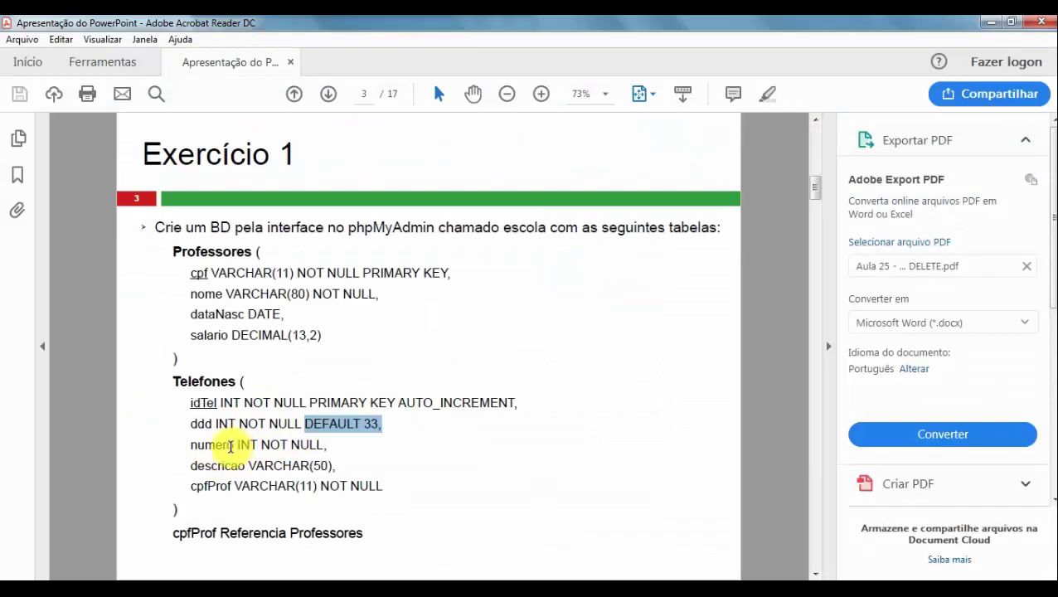
drag(191, 445, 235, 446)
key(alt+Tab)
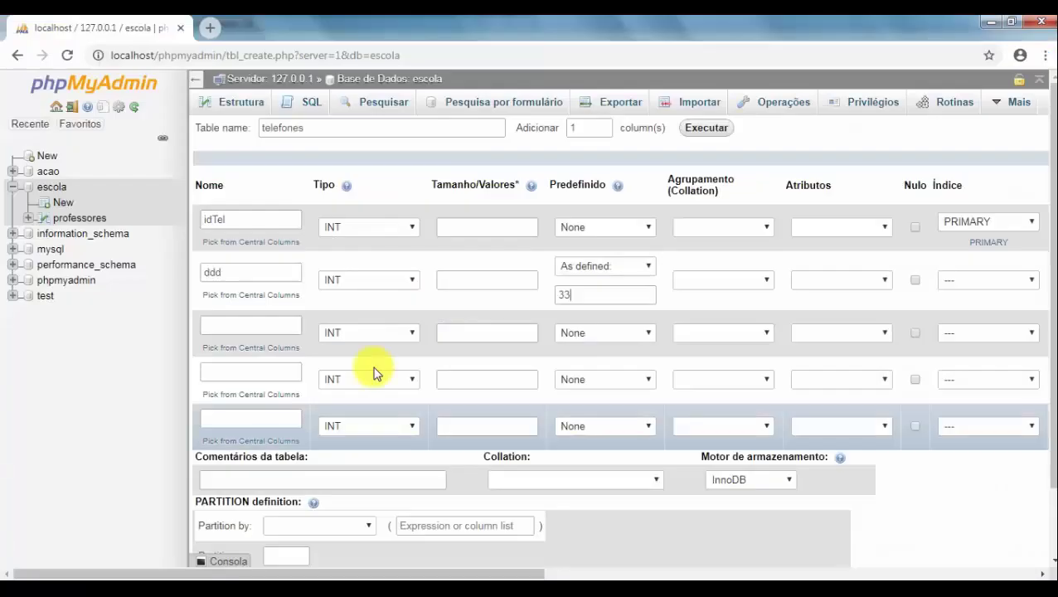
click(258, 325)
text(numero)
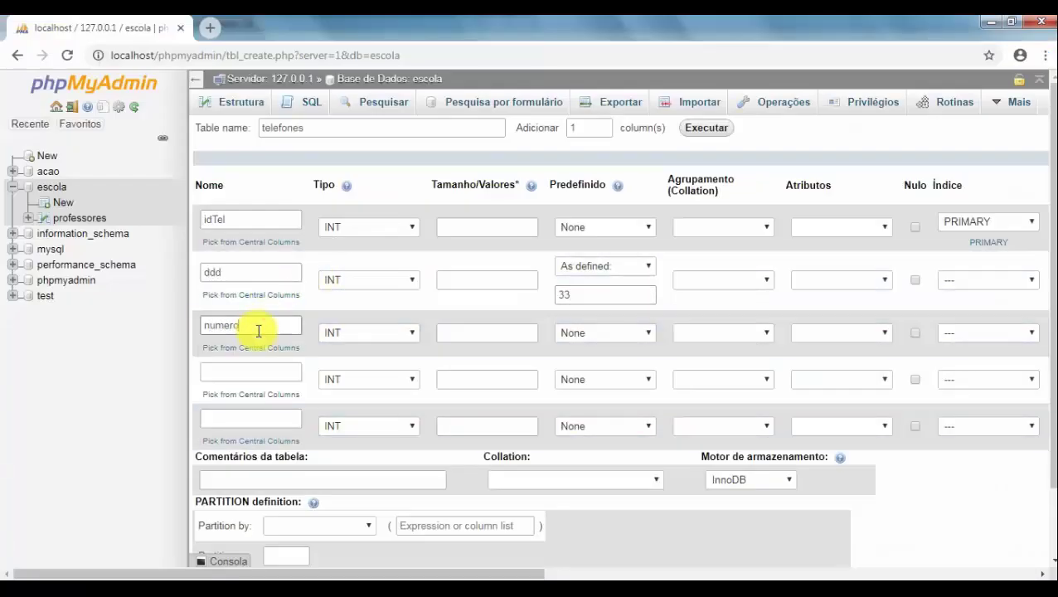
key(alt+Tab)
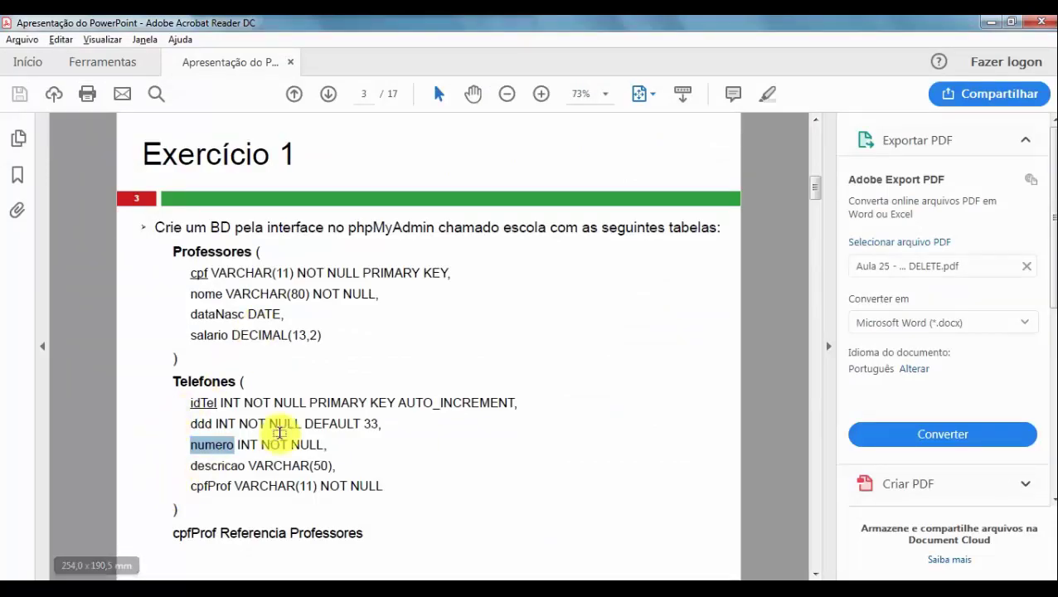
key(alt+Tab)
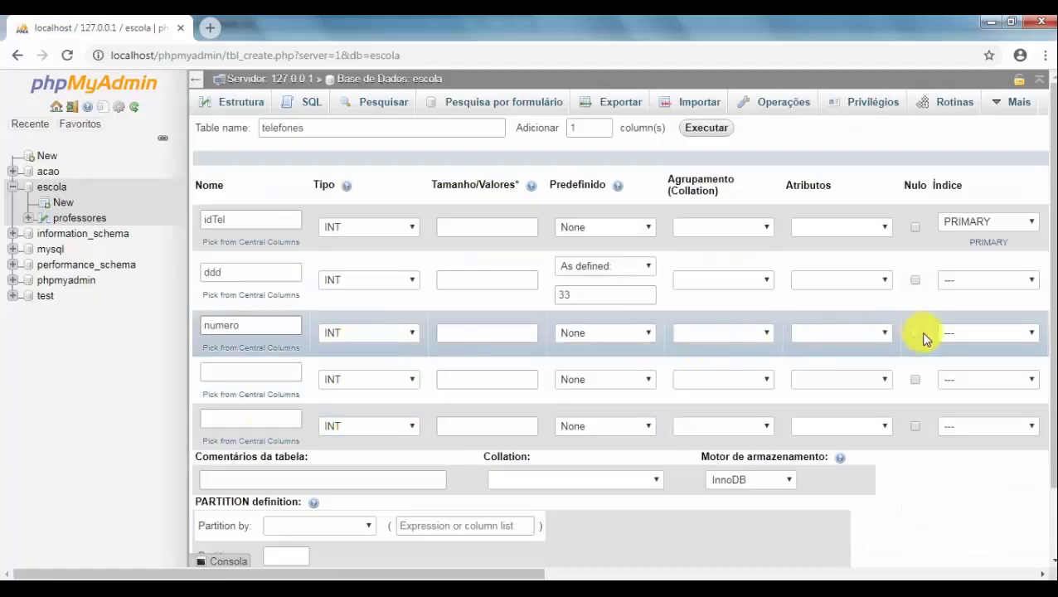
Look up the fourth Telefones column in the exercise and define it as descricao, type VARCHAR, length 50
key(alt+Tab)
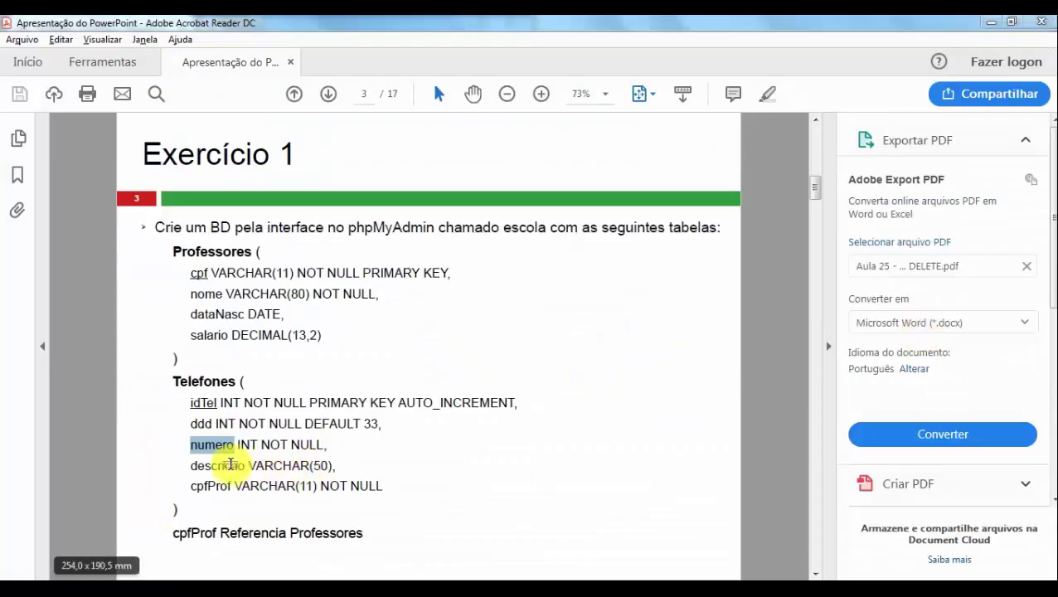
key(alt+Tab)
click(253, 371)
text(des)
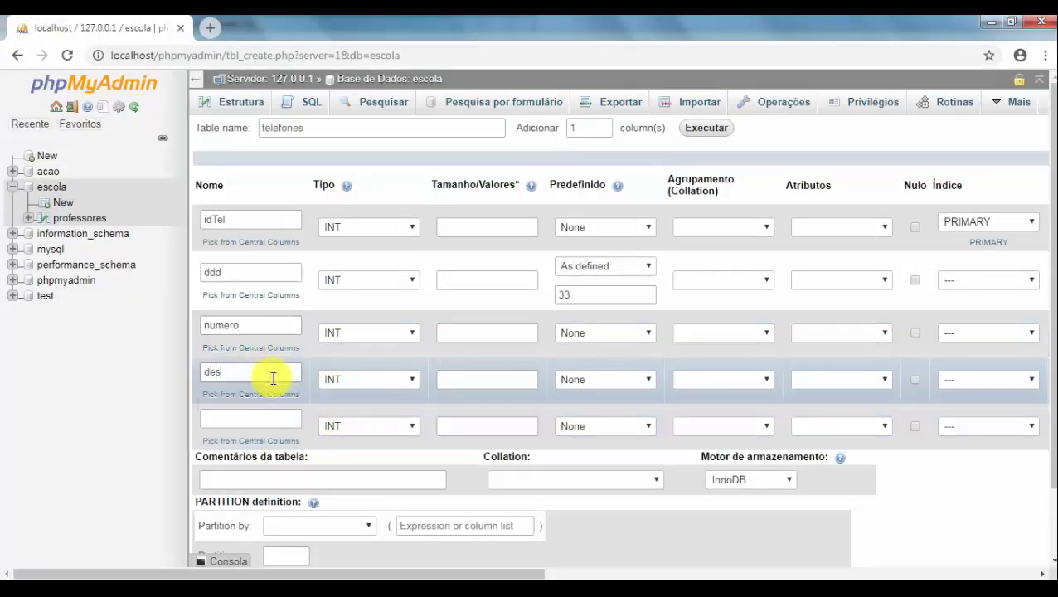
text(cricao)
click(328, 383)
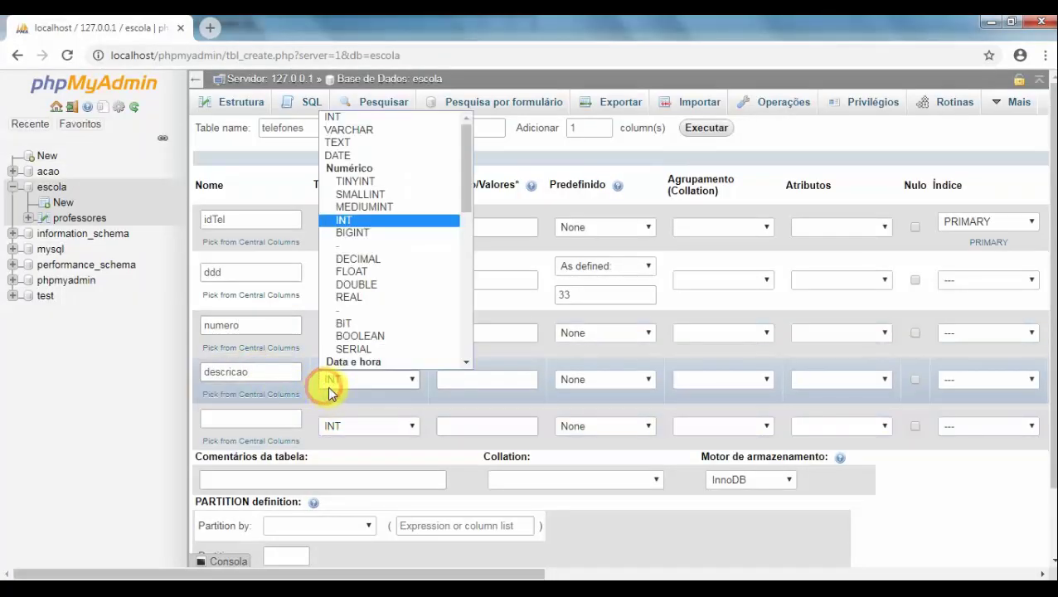
click(381, 130)
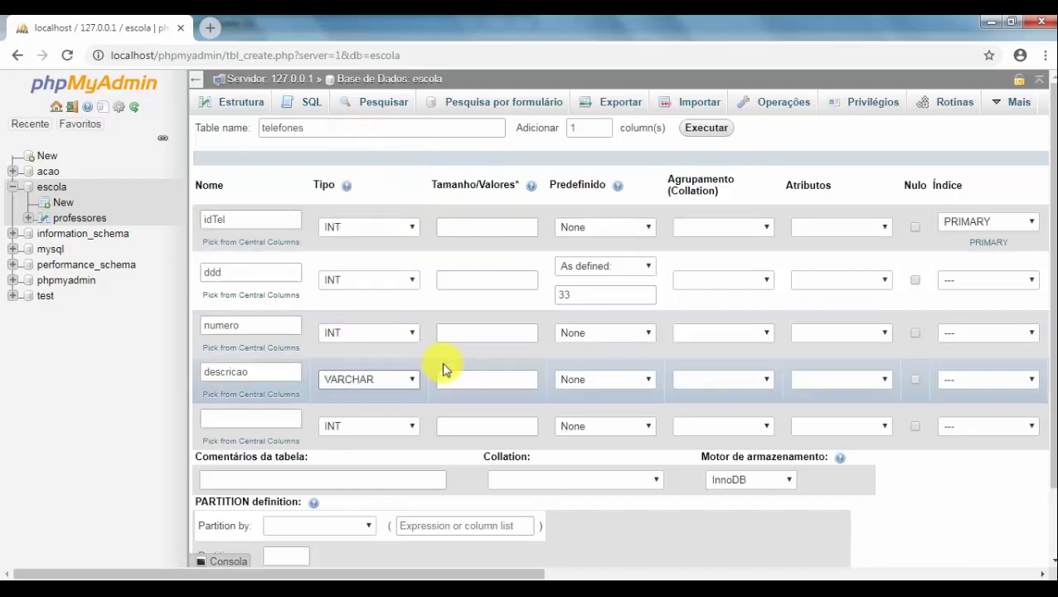
click(456, 377)
text(50)
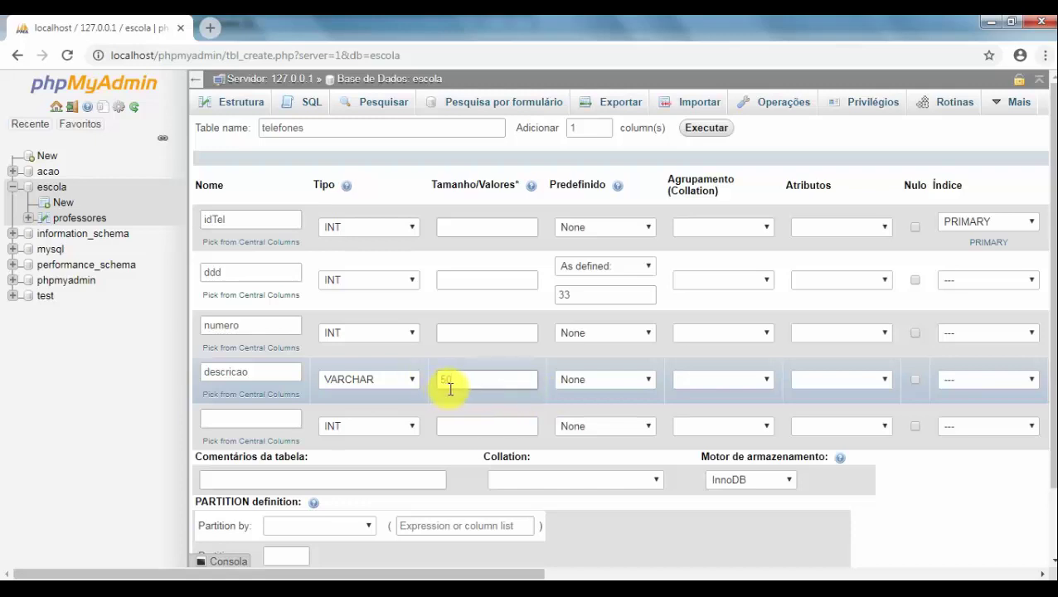
Check descricao's null constraint in the exercise and allow null values for that column
key(alt+Tab)
key(alt+Tab)
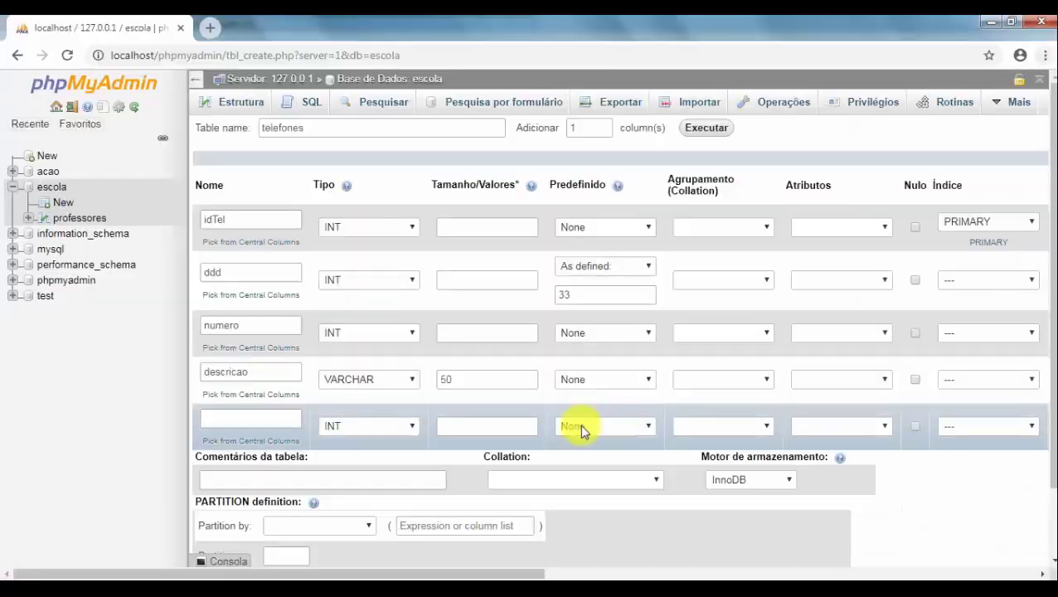
key(alt+Tab)
key(alt+Tab)
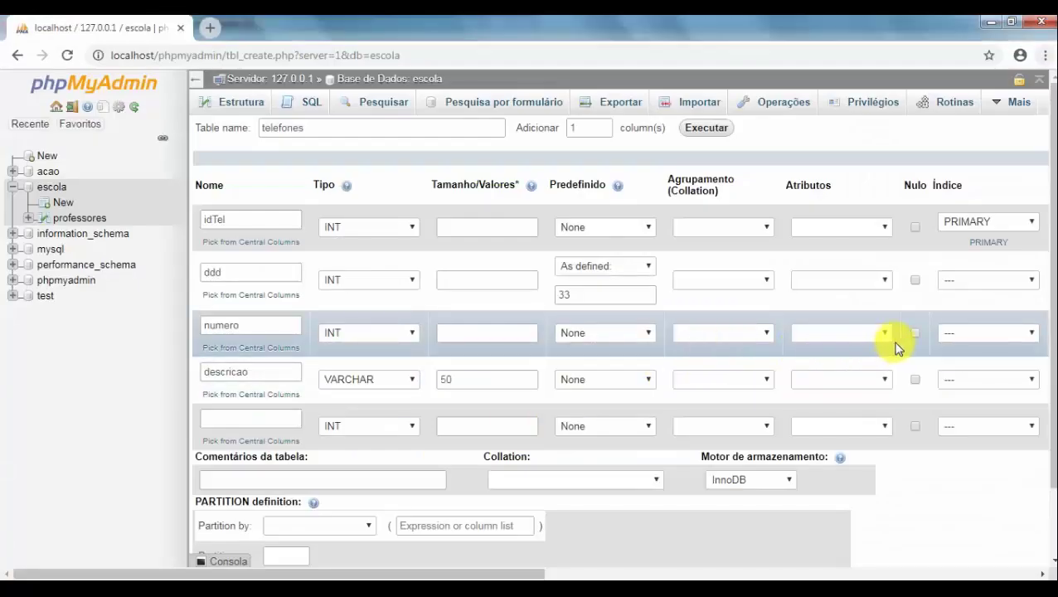
click(914, 379)
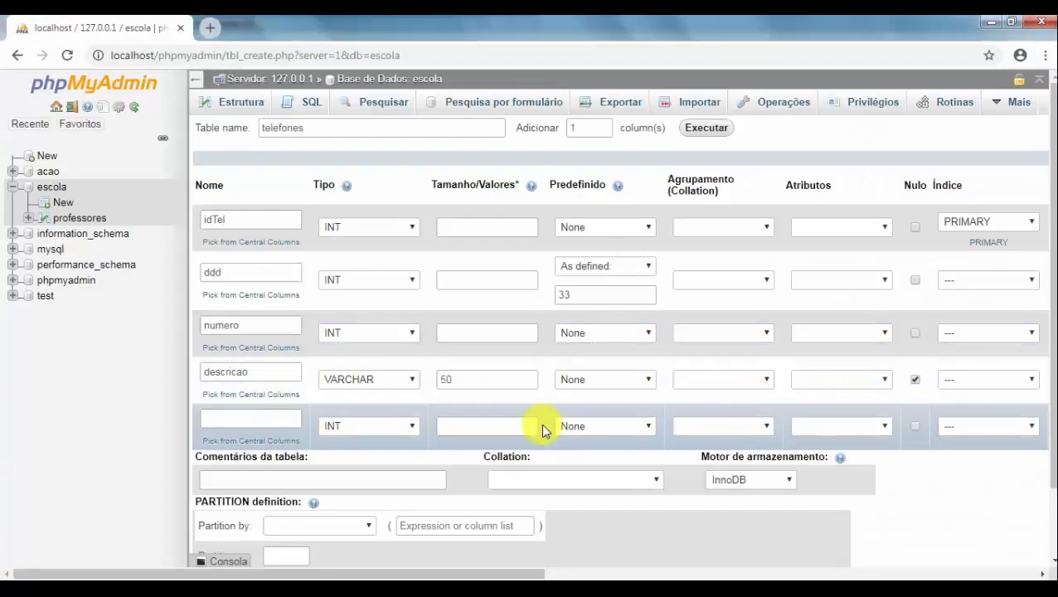
Look up the last Telefones column in the exercise and name the fifth column of telefones cpfProf
key(alt+Tab)
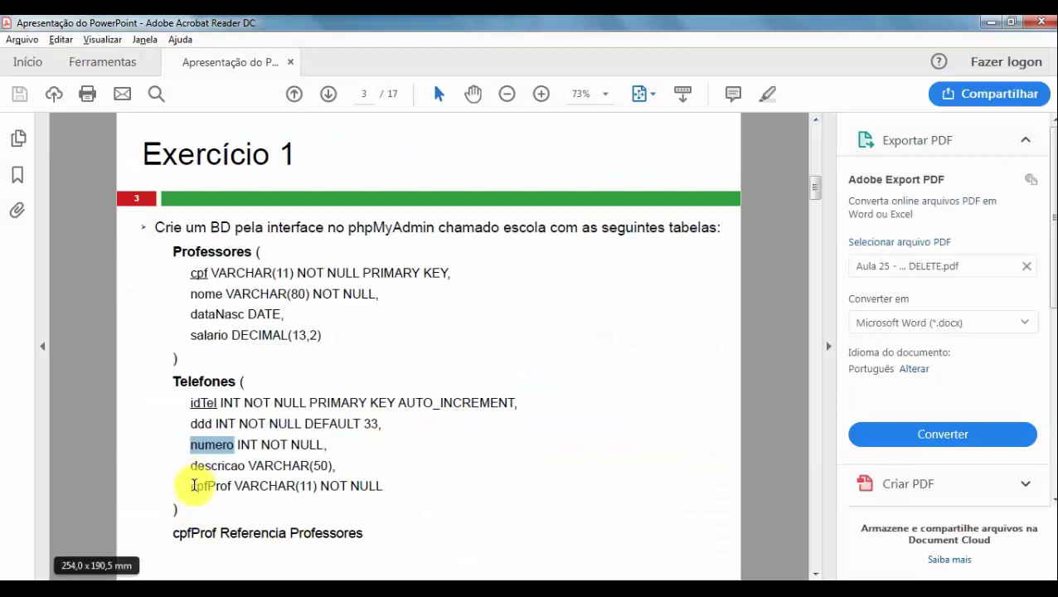
drag(192, 485, 251, 490)
key(alt+Tab)
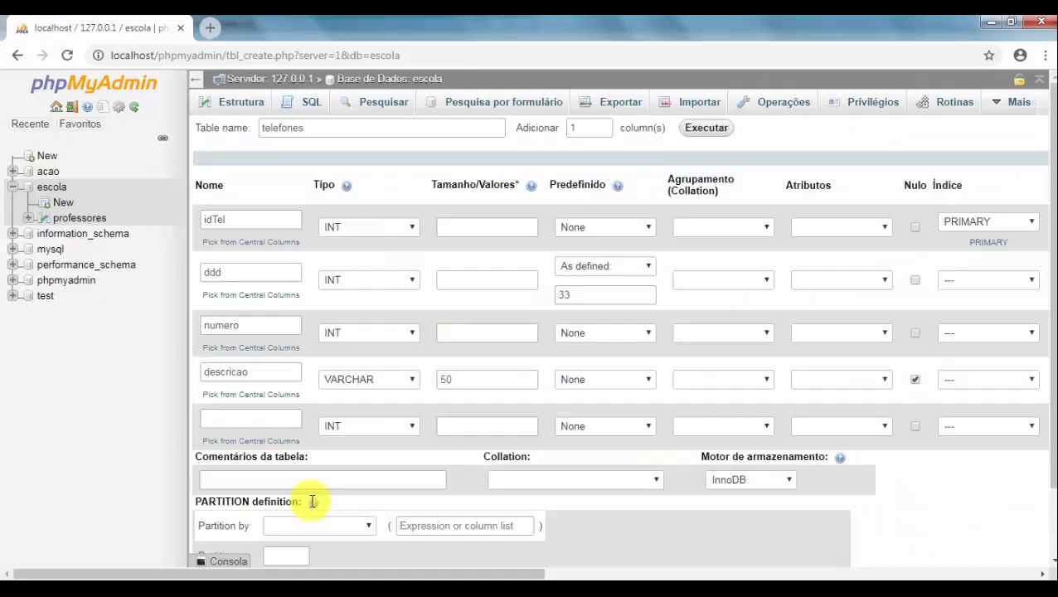
click(239, 416)
text(cpf)
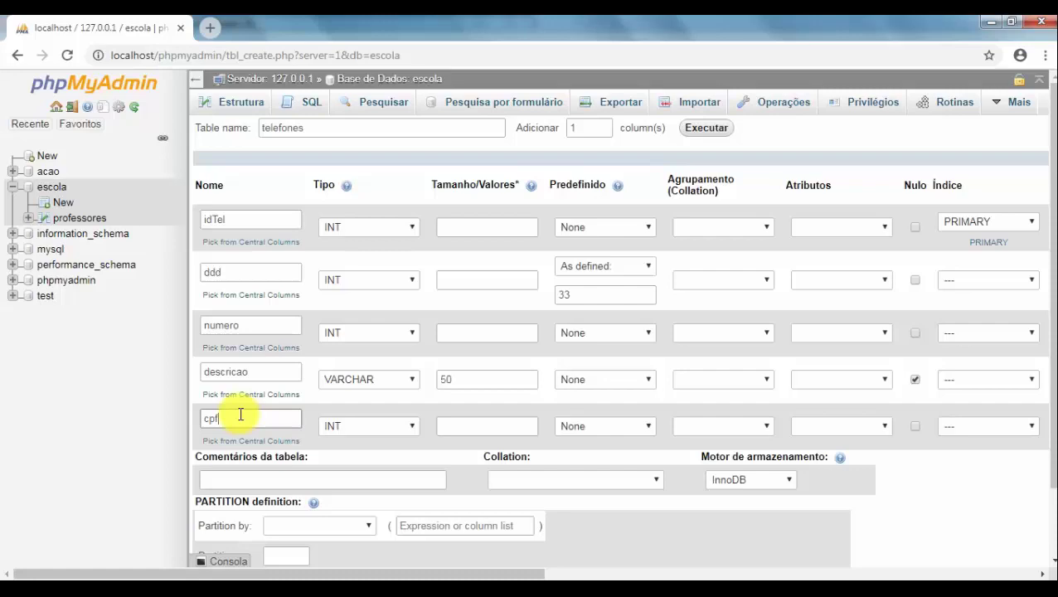
text(Prof)
Check cpfProf's data type in the exercise and set that column to VARCHAR with length 11
key(alt+Tab)
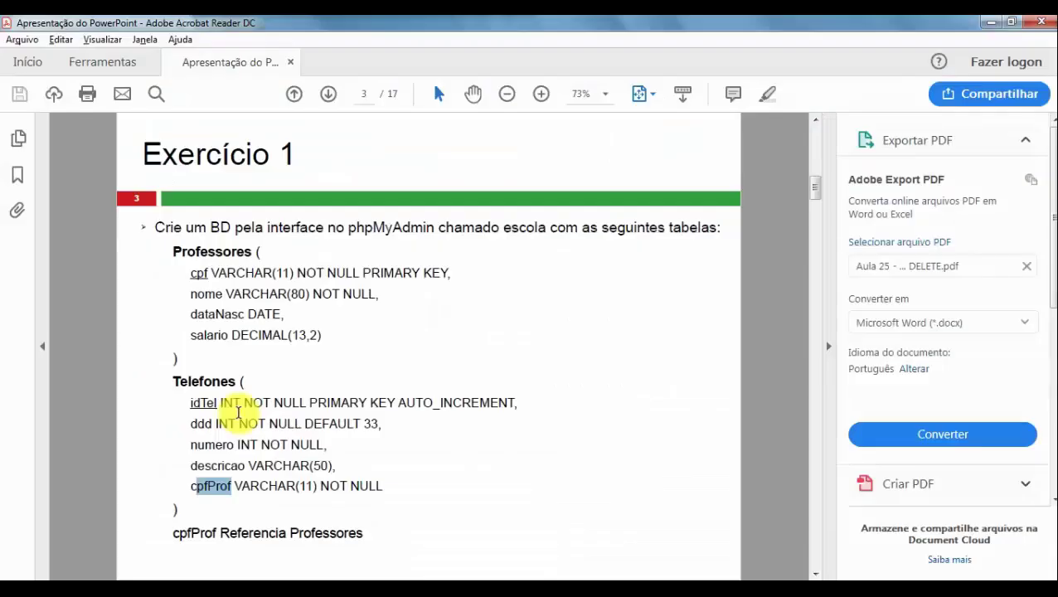
key(alt+Tab)
click(343, 427)
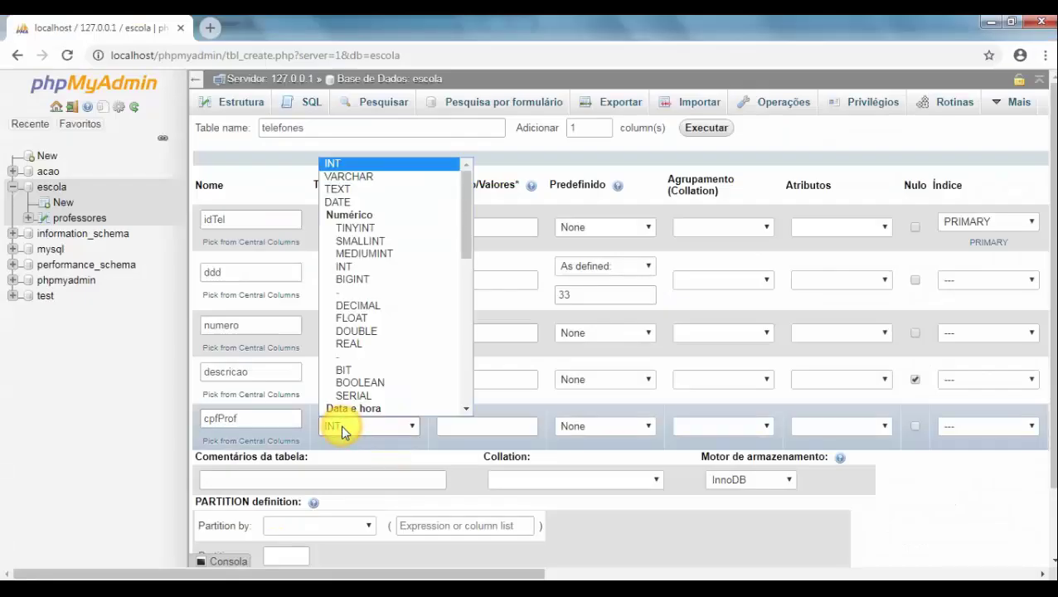
click(346, 175)
click(458, 420)
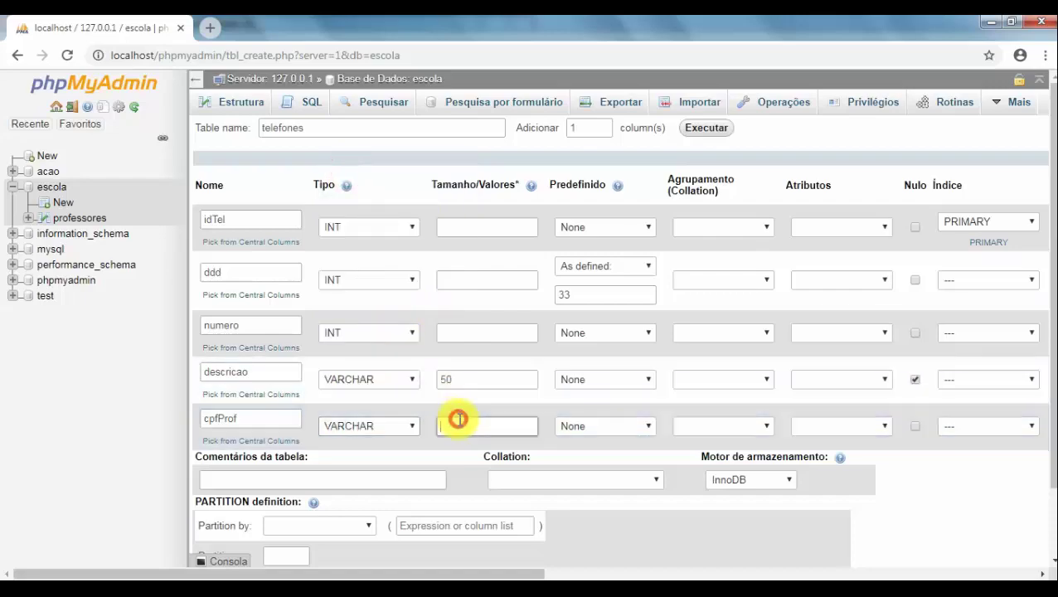
text(11)
Examine the cpfProf reference to Professores in the exercise, comparing the definitions of cpf and cpfProf, and return to the telefones form
key(alt+Tab)
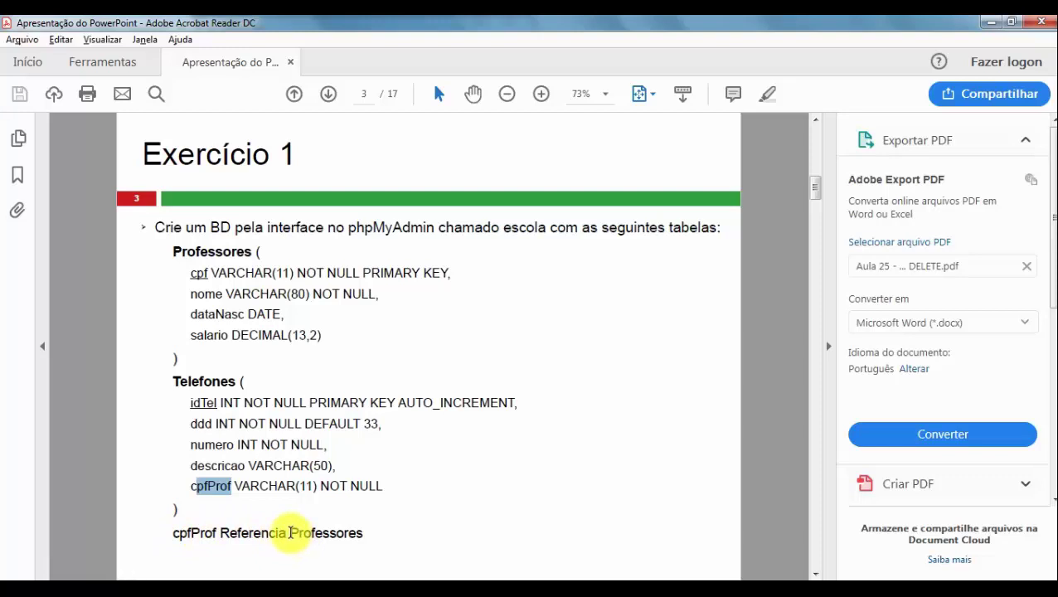
drag(290, 533, 365, 537)
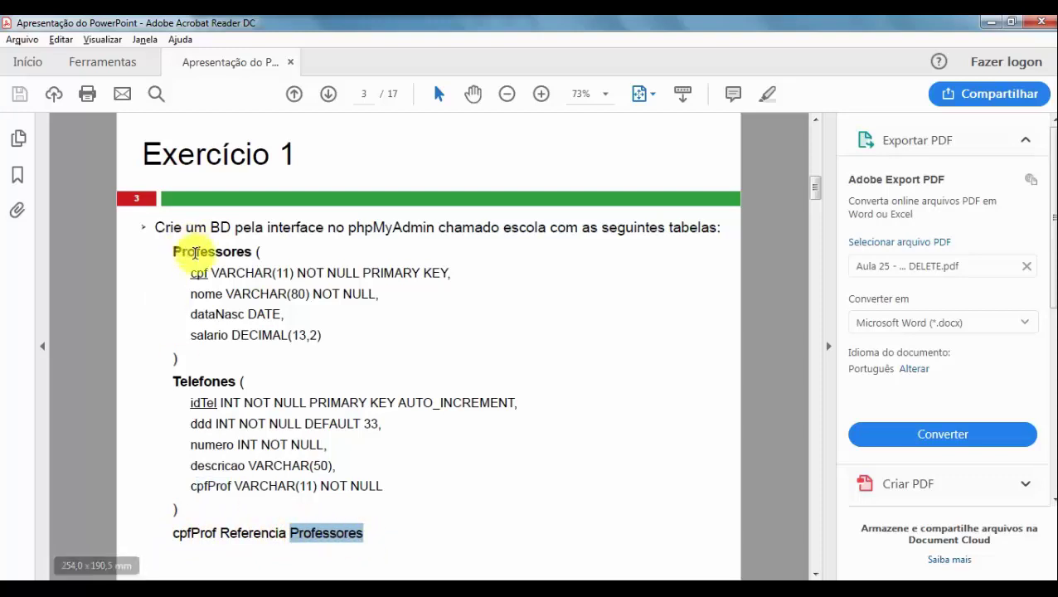
double_click(197, 255)
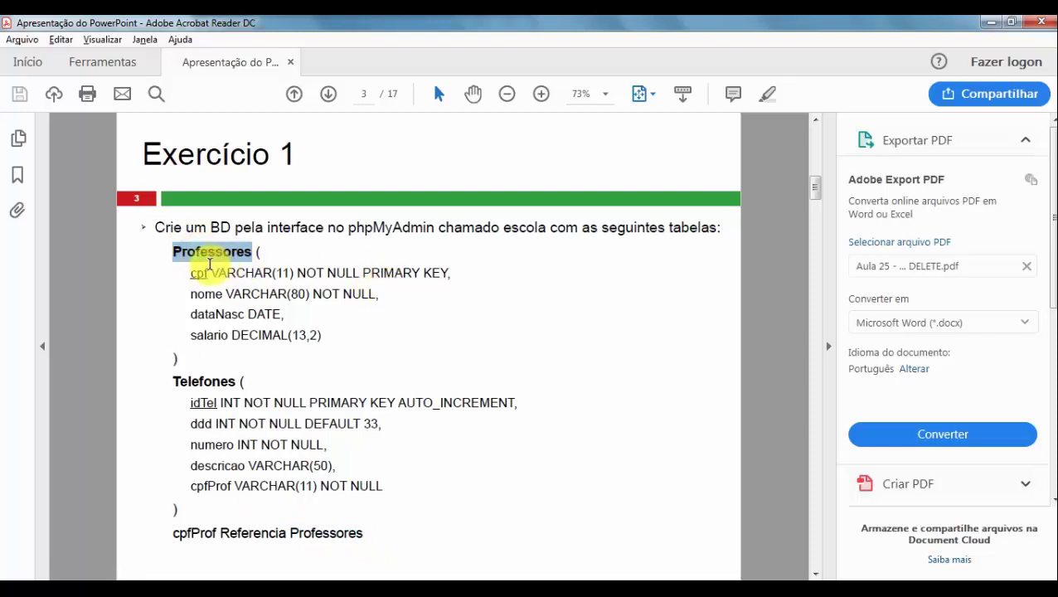
double_click(198, 273)
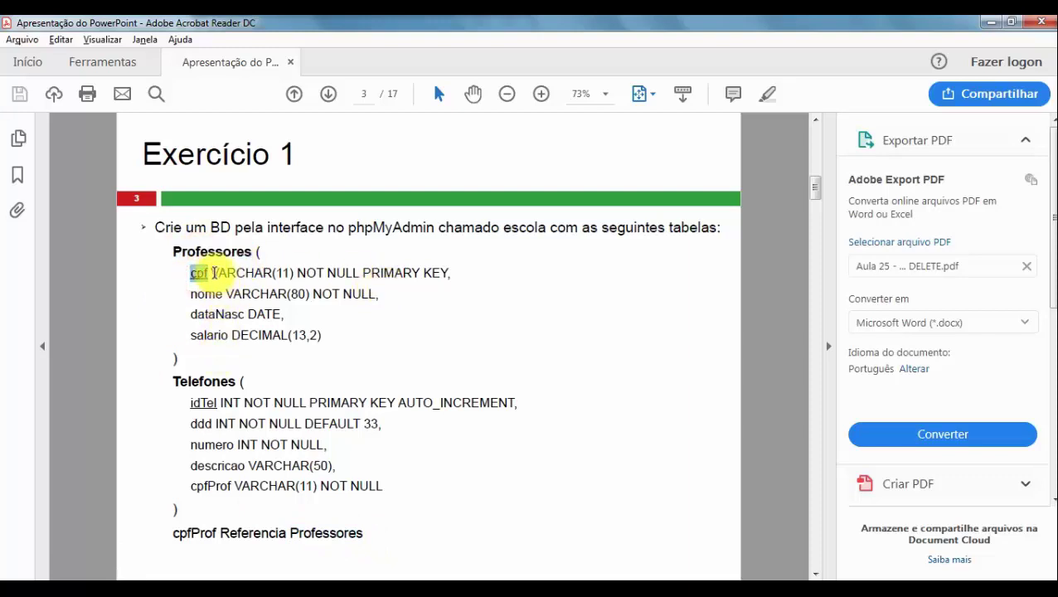
drag(211, 273, 282, 273)
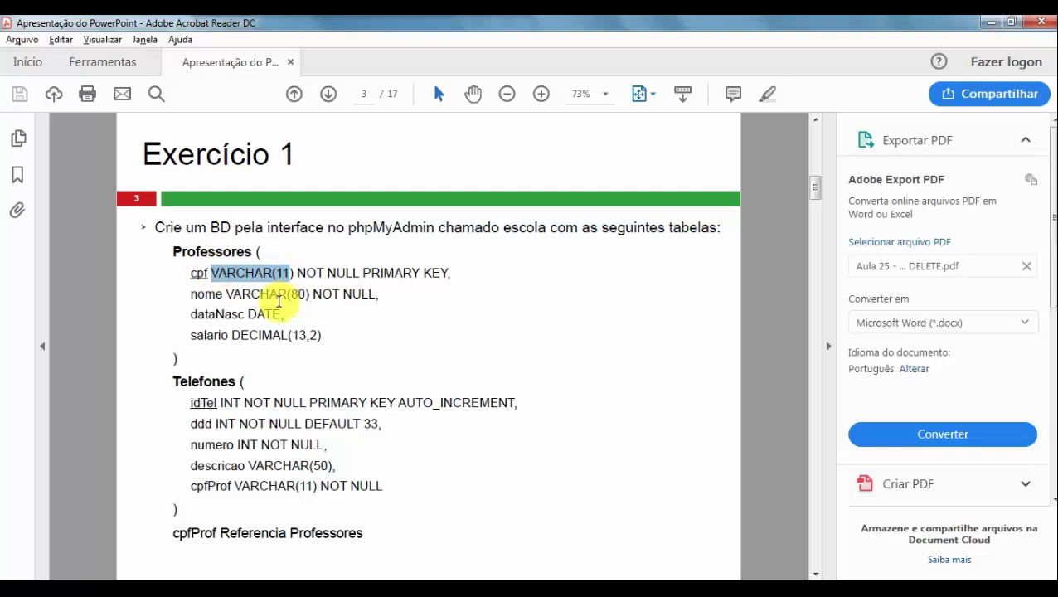
double_click(207, 484)
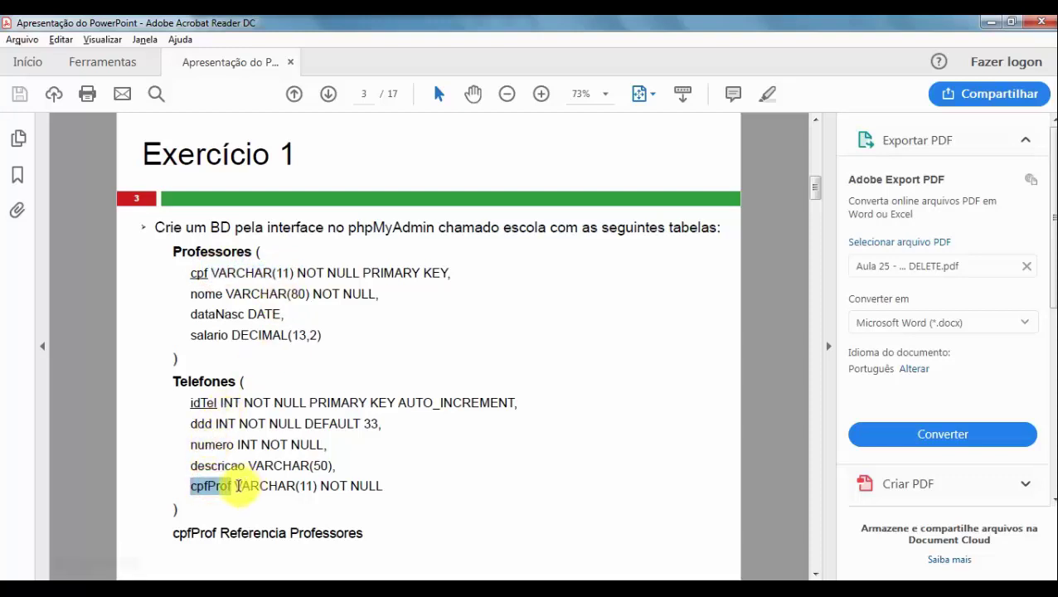
drag(234, 485, 370, 493)
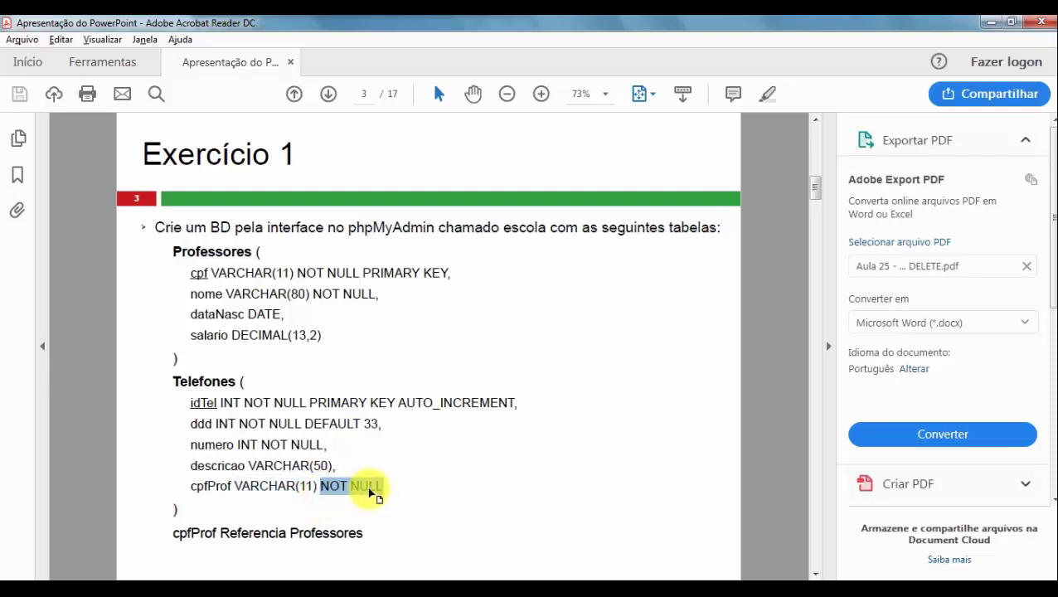
key(alt+Tab)
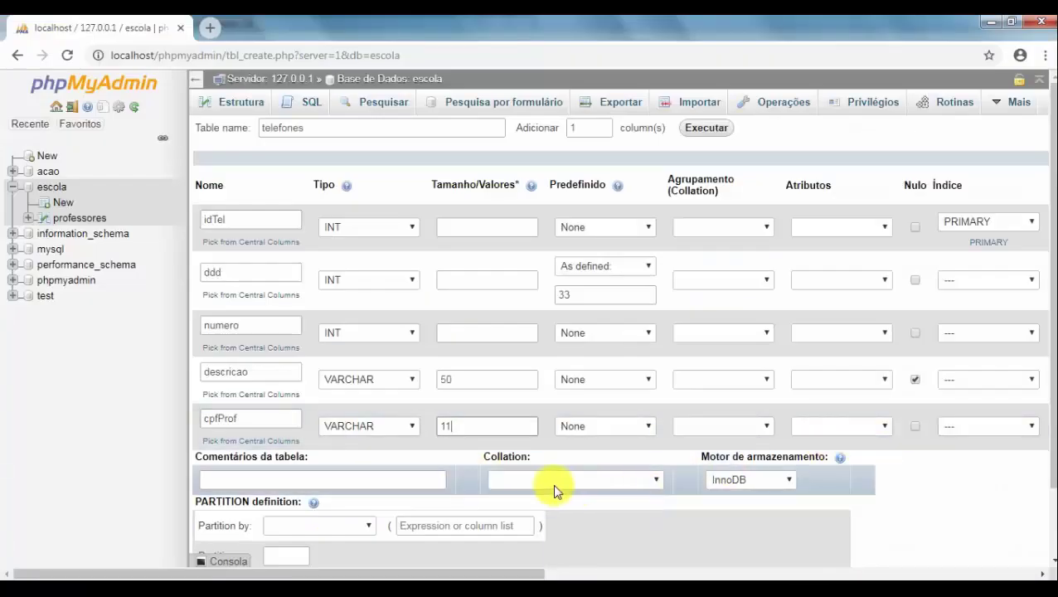
scroll(921, 461, down, 2)
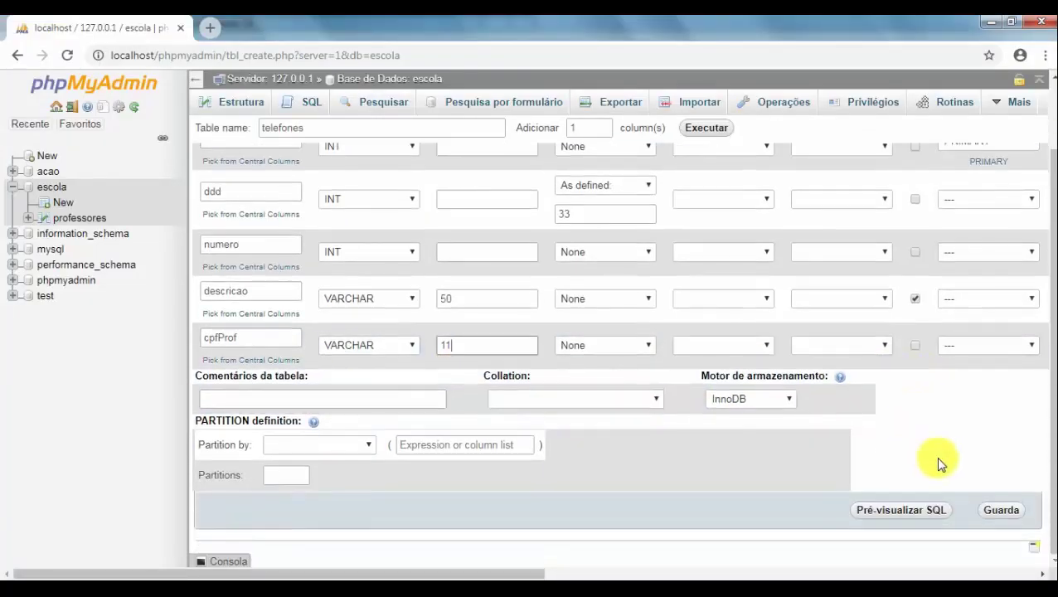
Save the telefones table and check the cpfProf reference to Professores in the exercise
click(1008, 512)
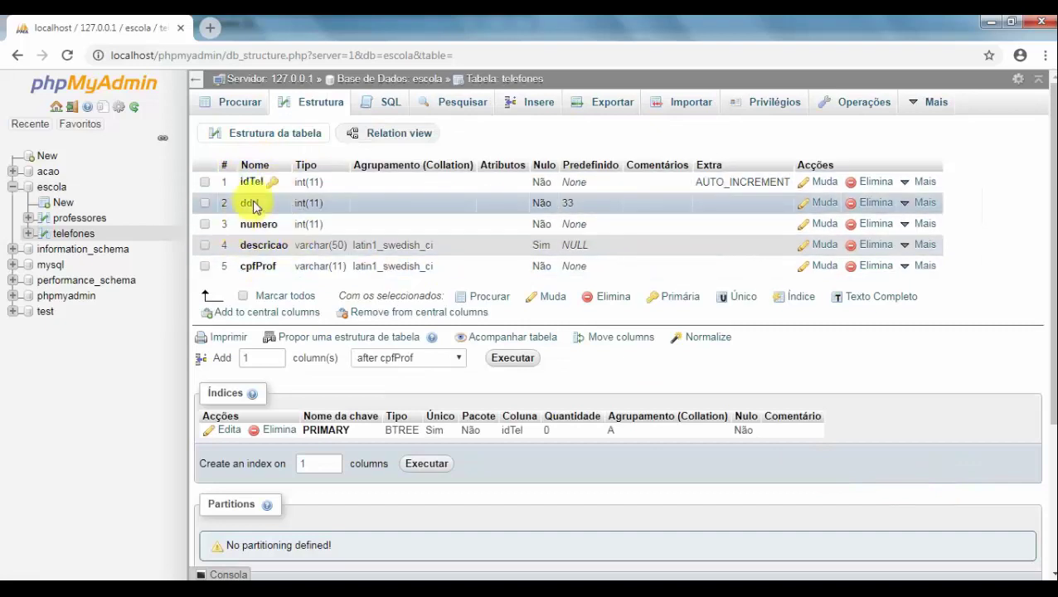
key(alt+Tab)
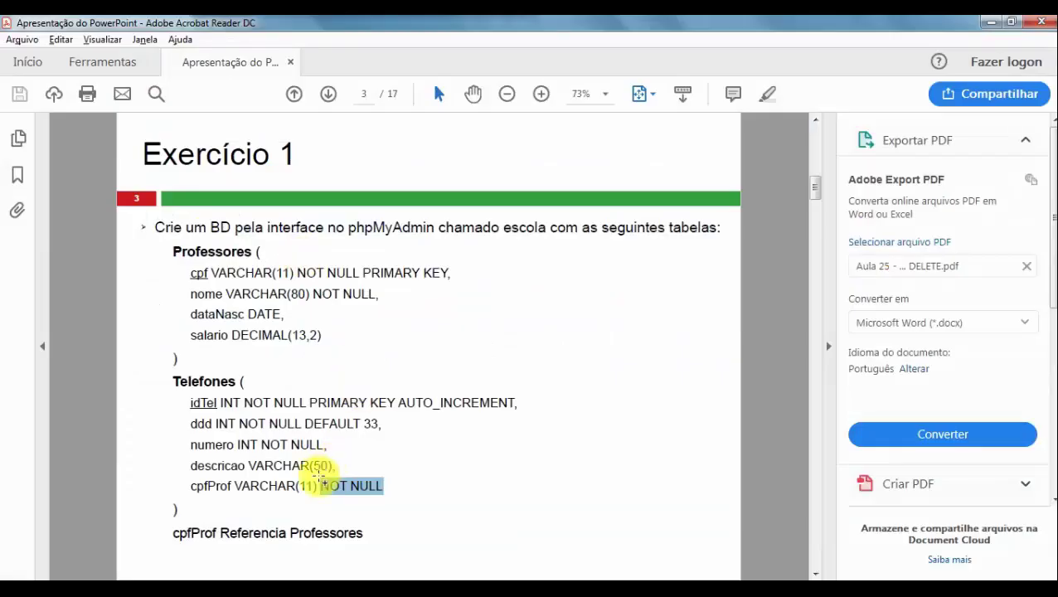
drag(174, 533, 359, 533)
key(alt+Tab)
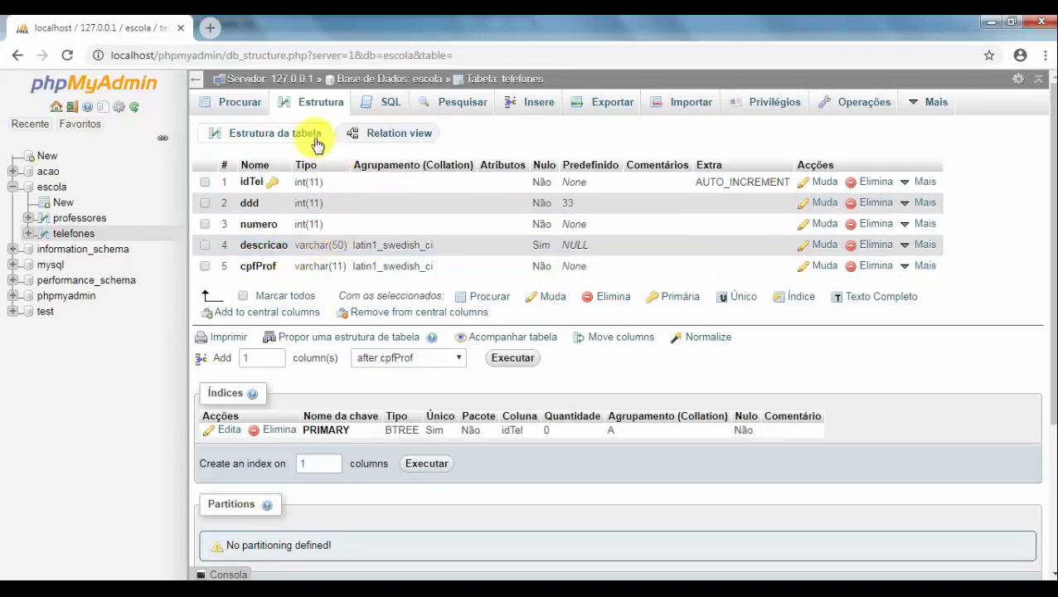
Open the foreign key constraint settings of the telefones table
click(74, 235)
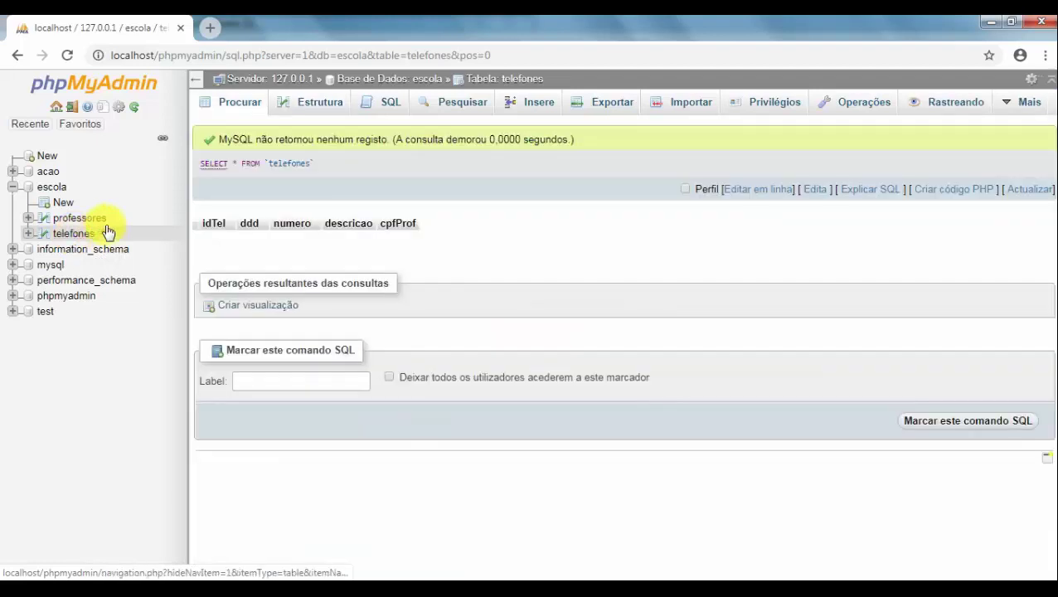
click(302, 110)
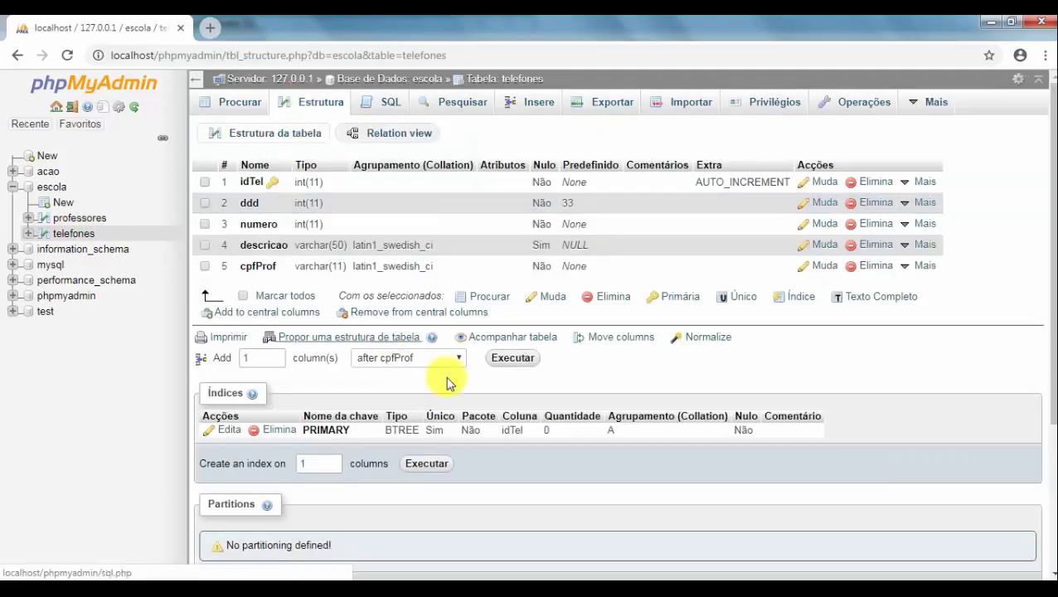
click(397, 135)
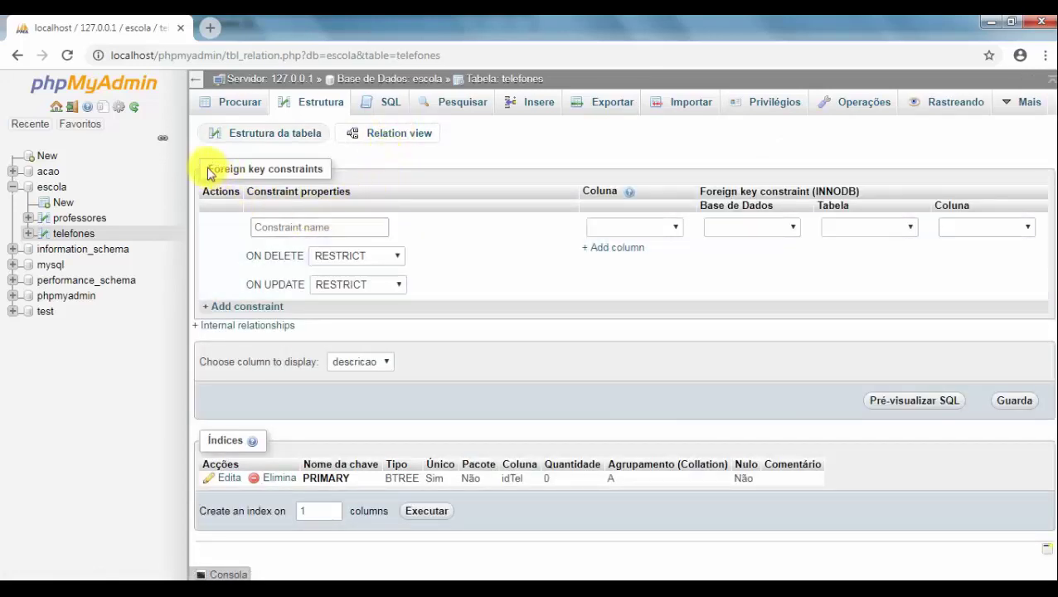
drag(207, 169, 323, 171)
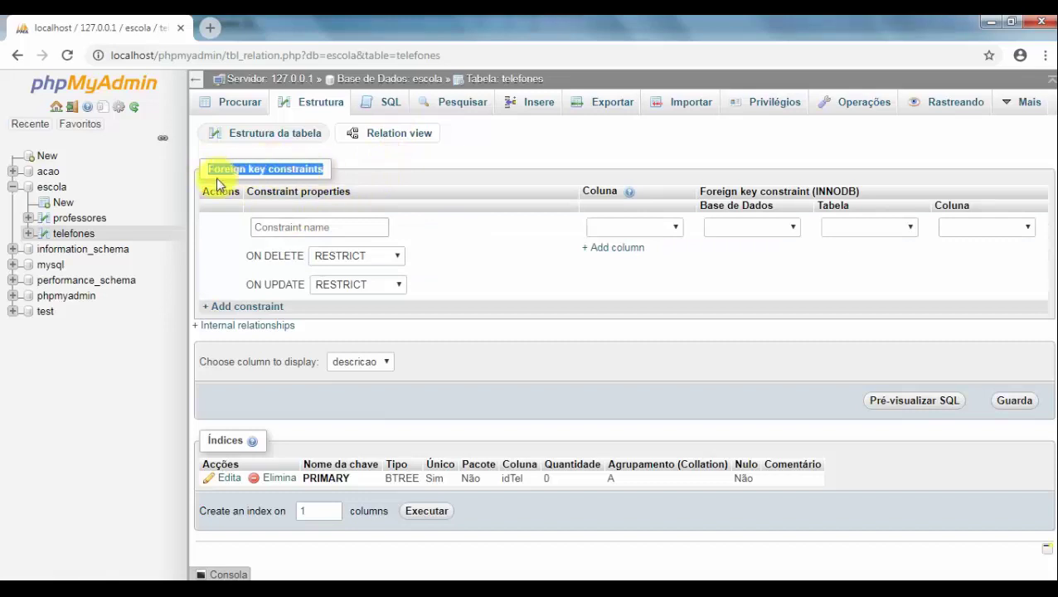
Name the new foreign key constraint of telefones cpfProf_FK
click(270, 169)
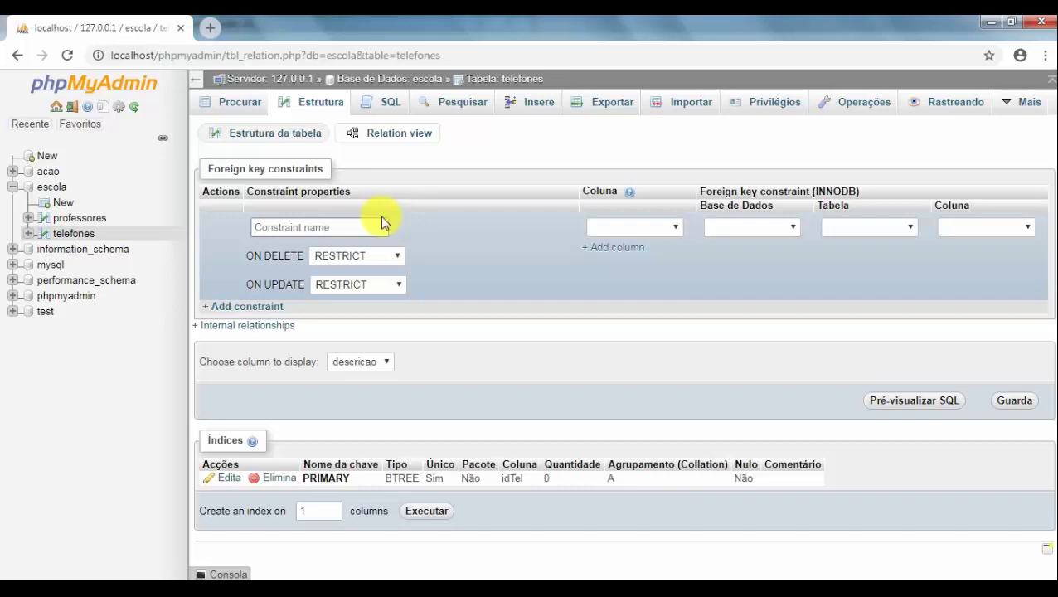
text(cpfProf_FK)
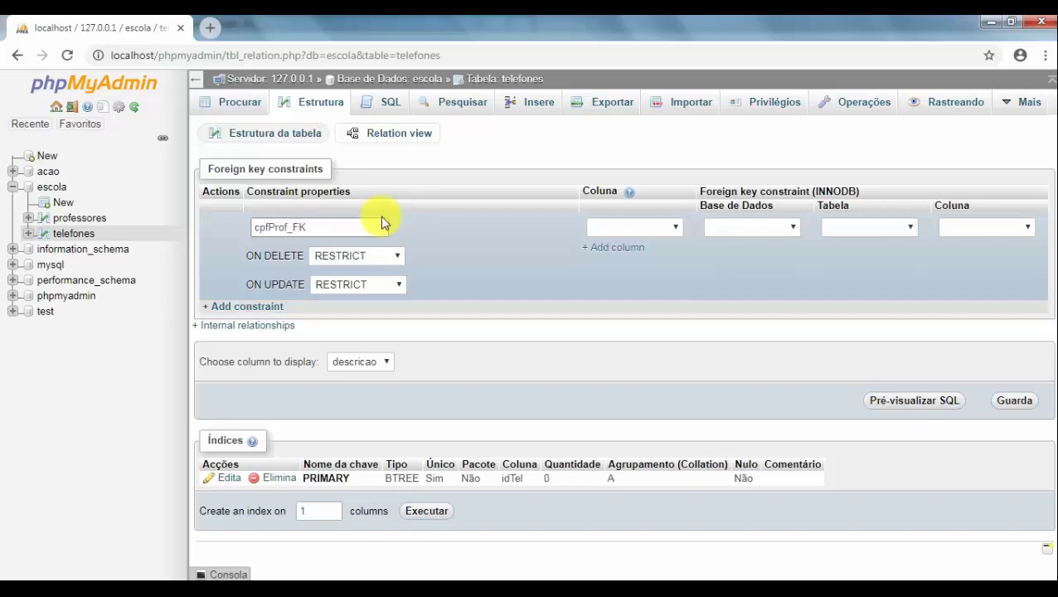
drag(252, 227, 309, 226)
click(319, 227)
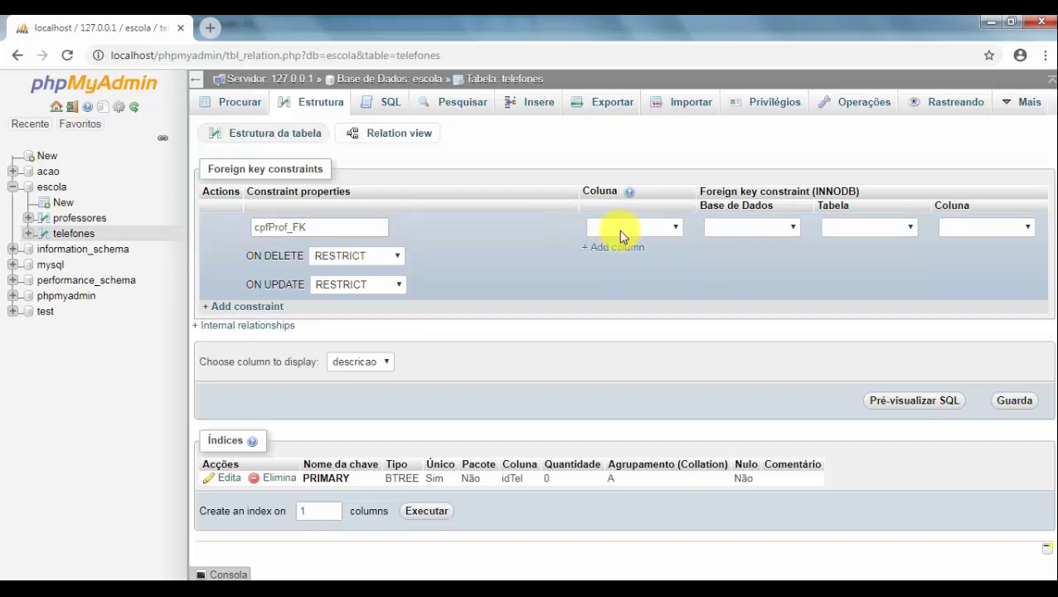
Check in the exercise which Telefones column references Professores and set cpfProf as the column of the cpfProf_FK constraint
key(alt+Tab)
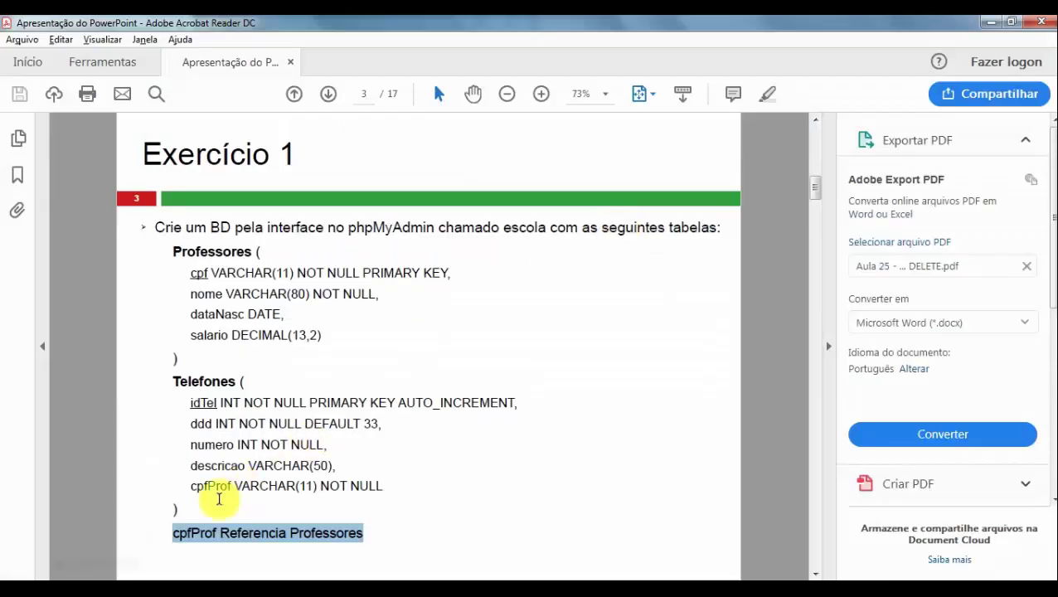
double_click(199, 535)
double_click(249, 533)
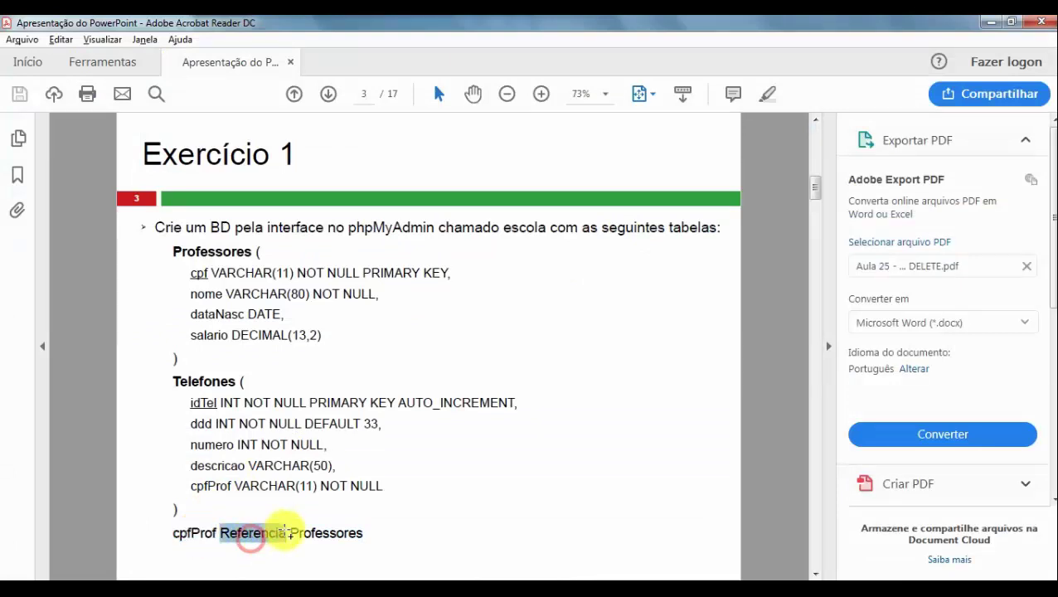
double_click(310, 533)
double_click(203, 534)
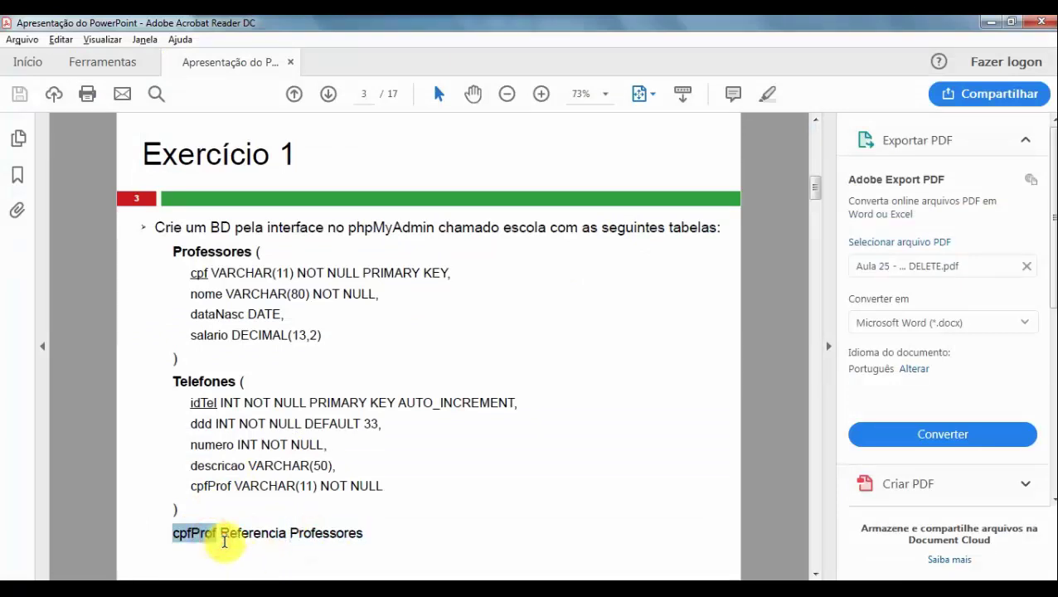
double_click(196, 486)
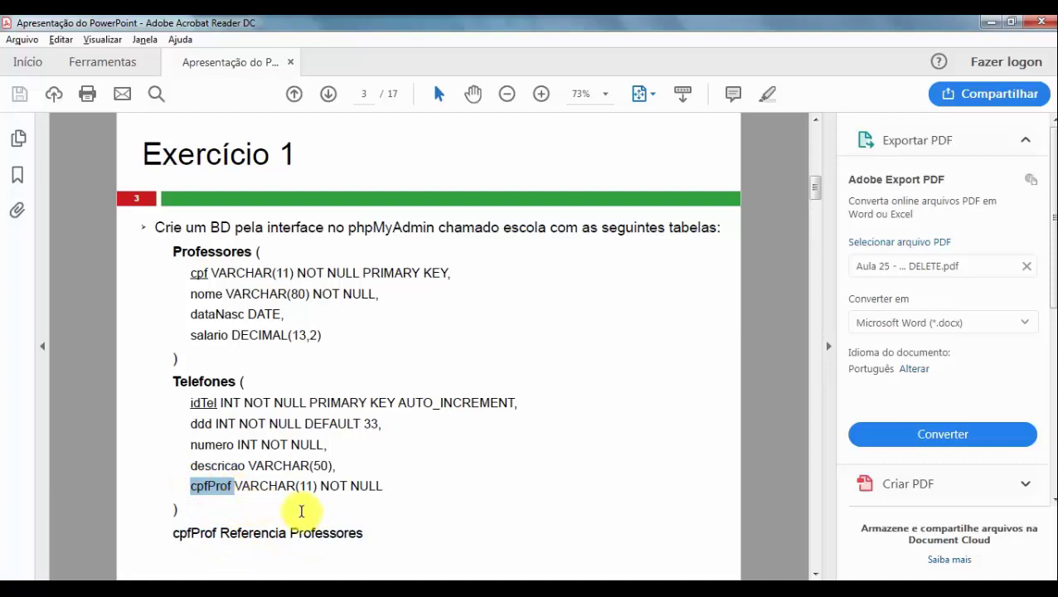
key(alt+Tab)
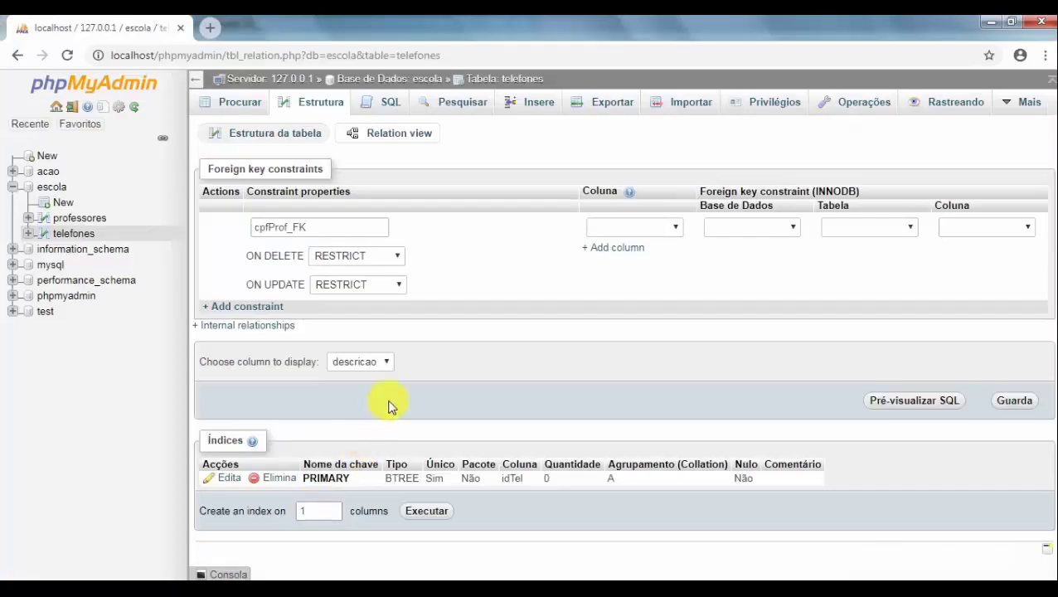
click(628, 227)
click(622, 256)
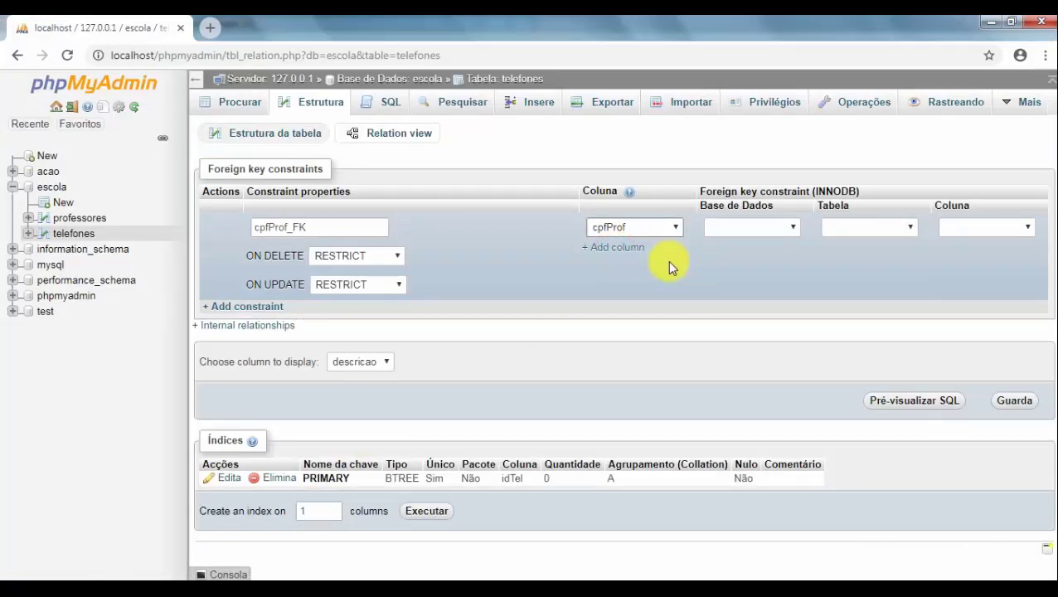
Look up the referenced table and its key in the exercise, and point cpfProf_FK to column cpf of table professores in escola
key(alt+Tab)
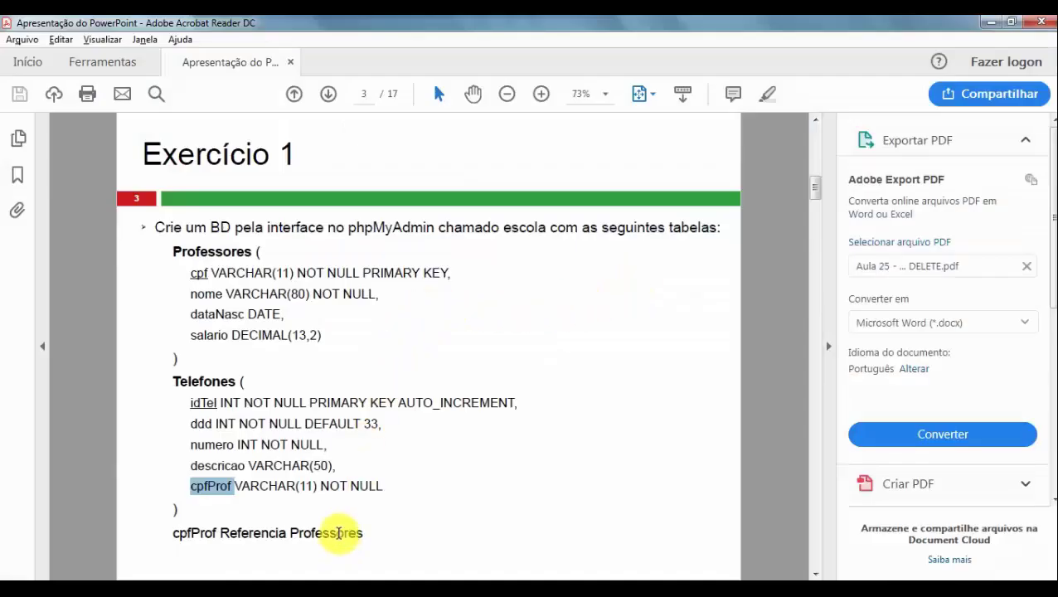
double_click(309, 534)
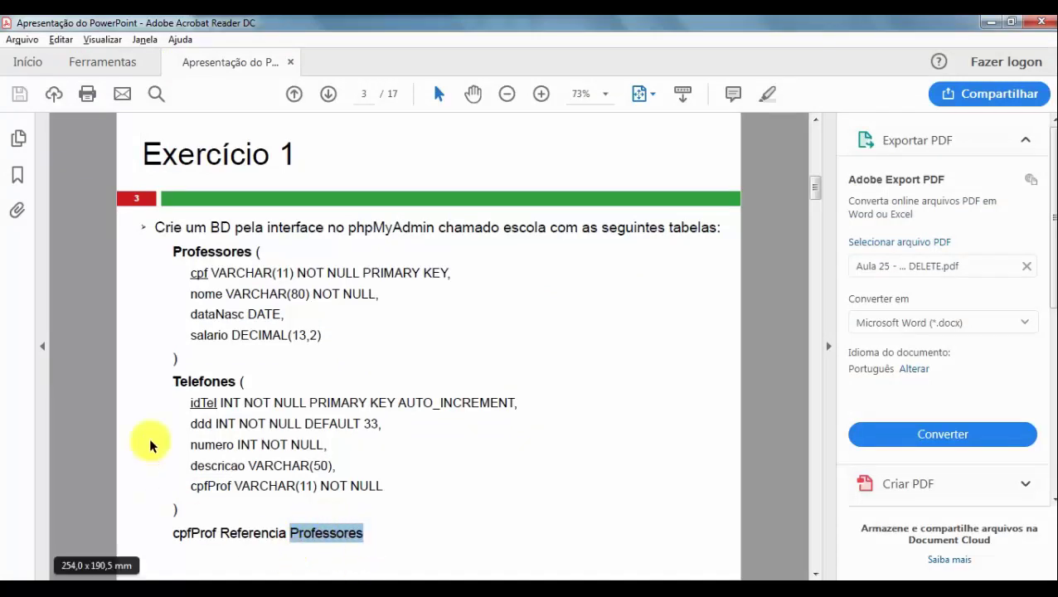
double_click(199, 272)
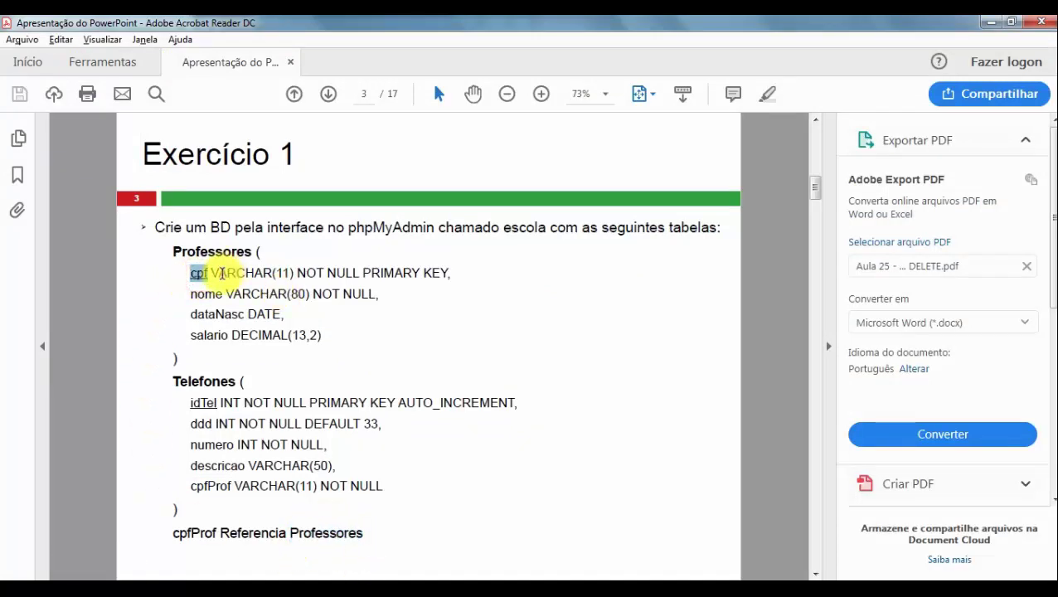
key(alt+Tab)
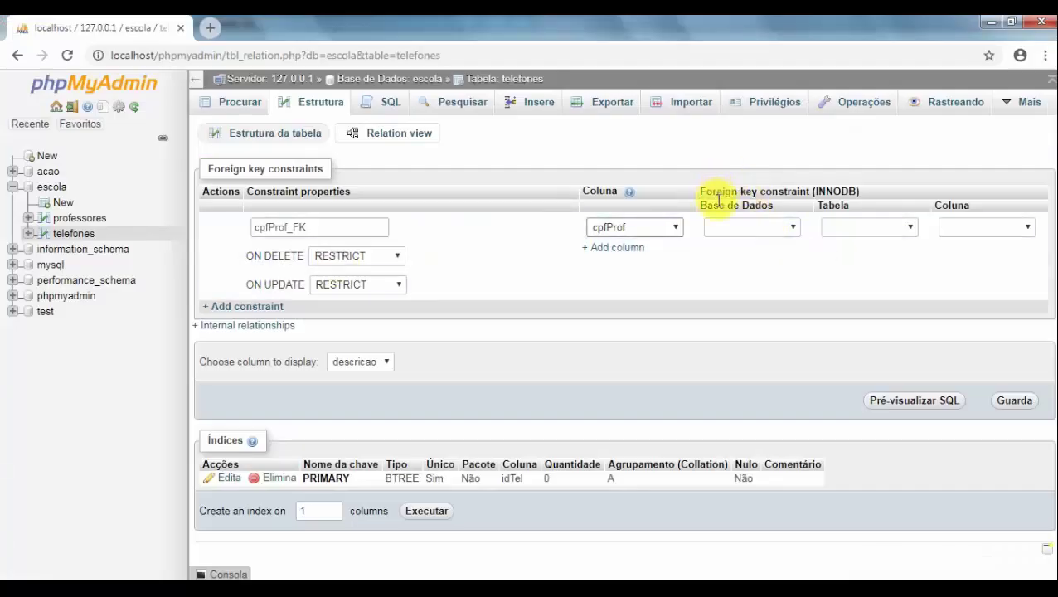
click(738, 226)
click(730, 270)
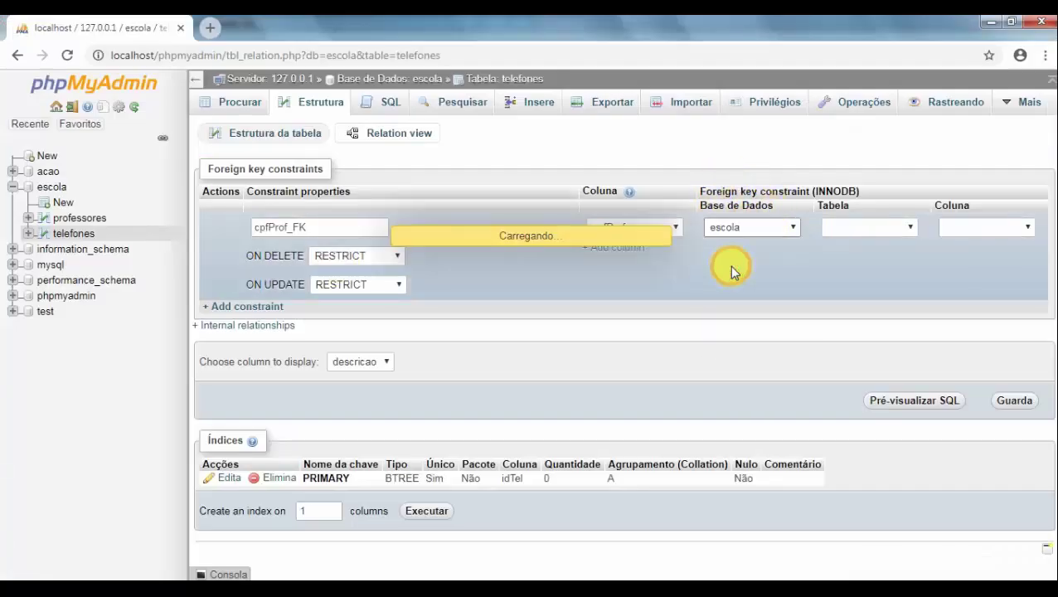
click(833, 230)
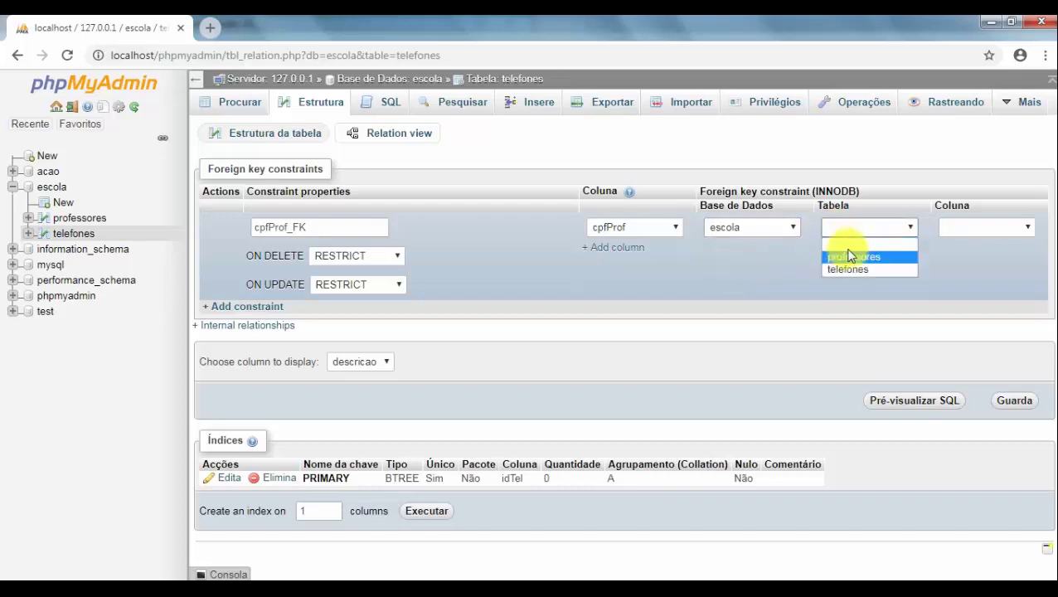
click(850, 257)
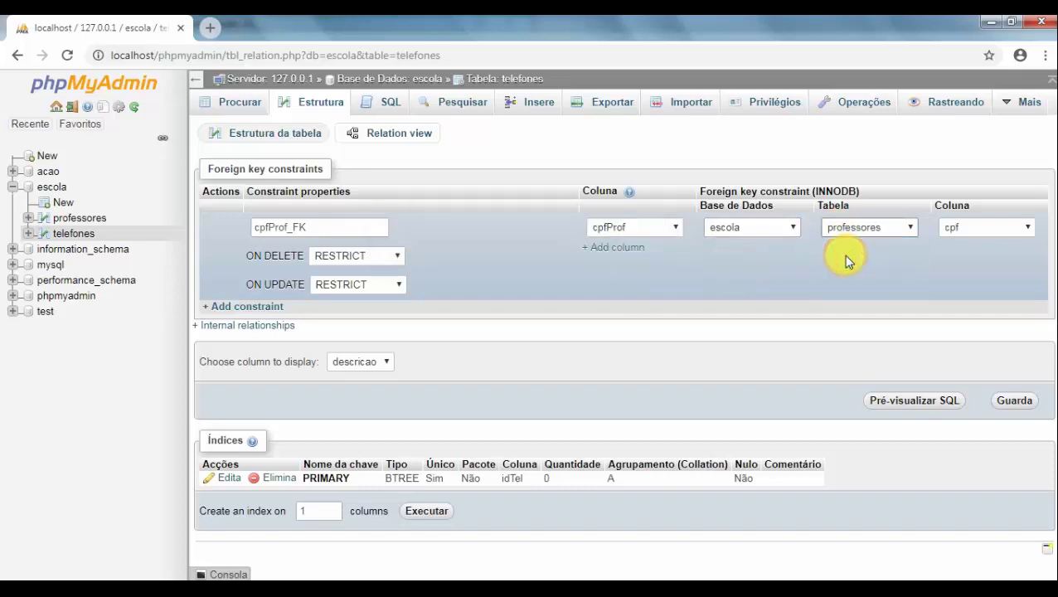
click(958, 229)
click(959, 228)
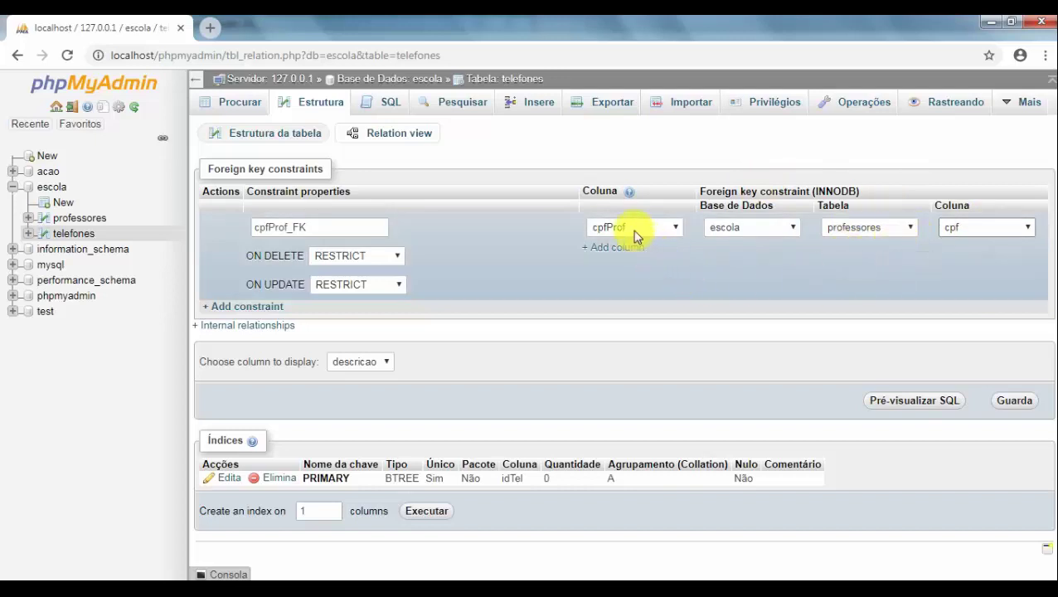
click(382, 257)
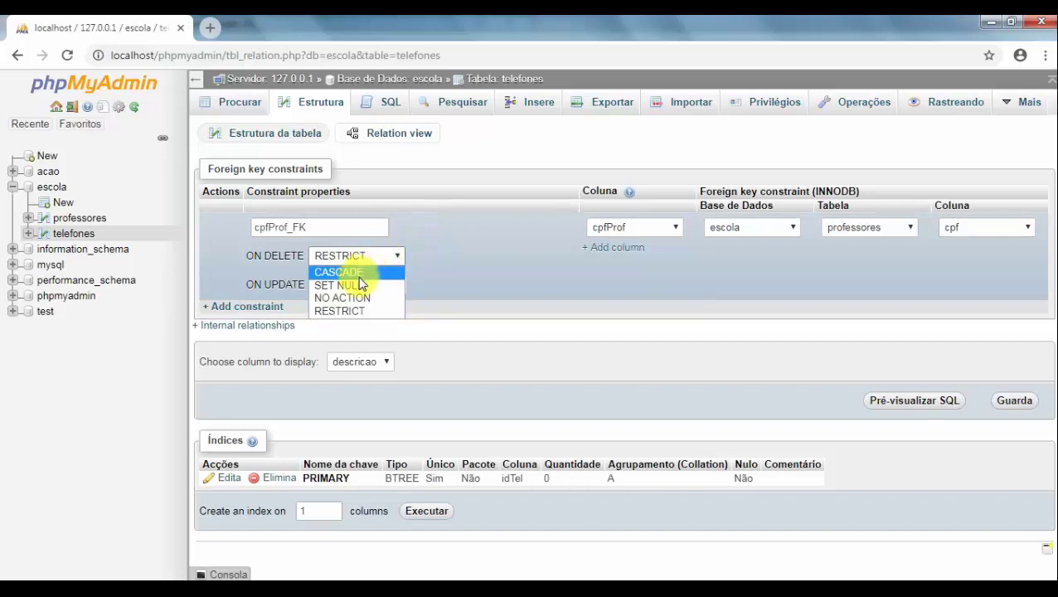
click(364, 273)
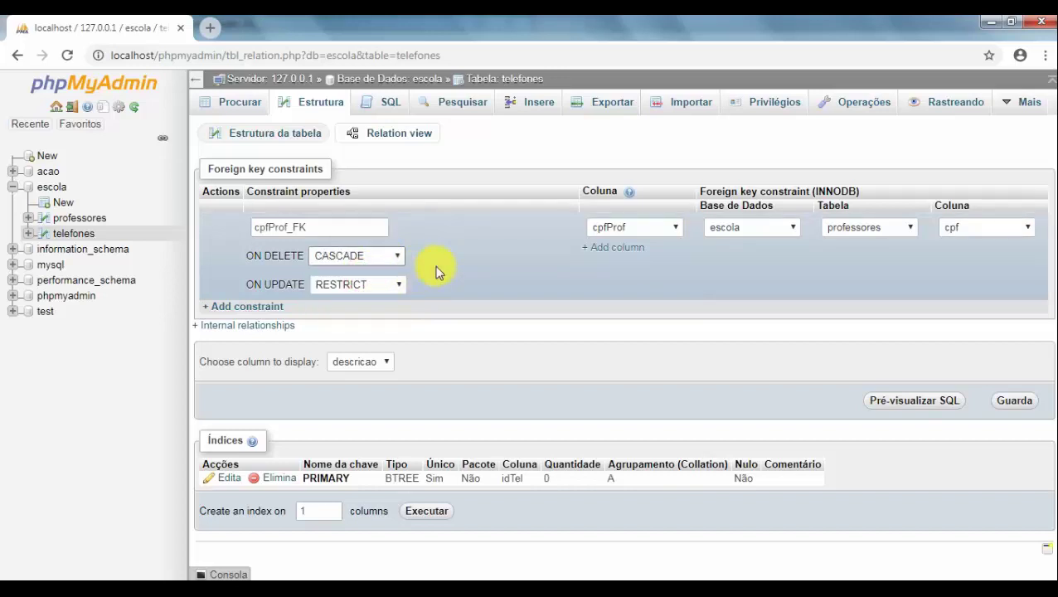
click(387, 258)
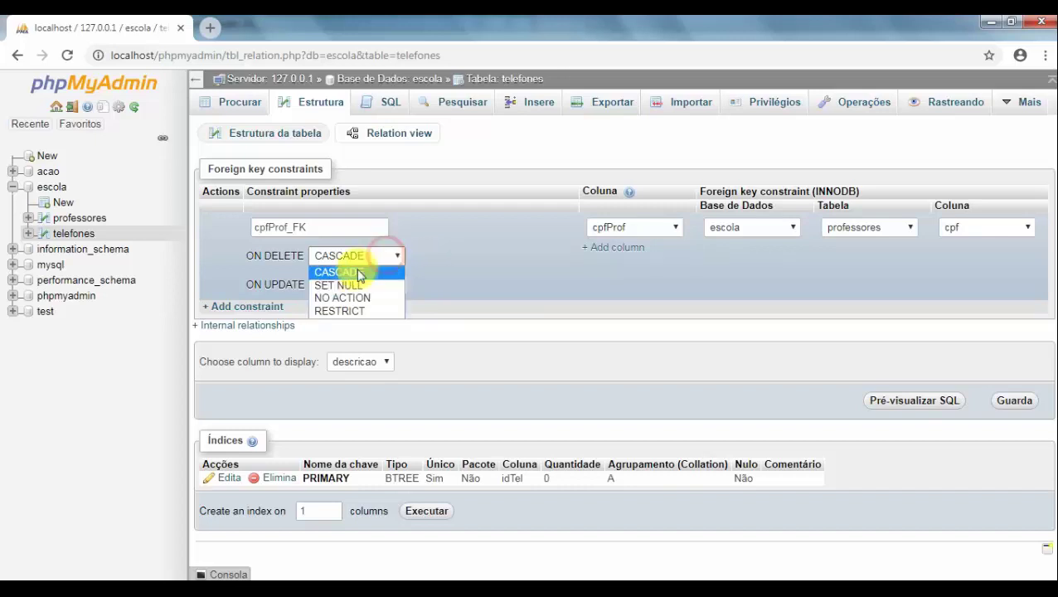
click(335, 311)
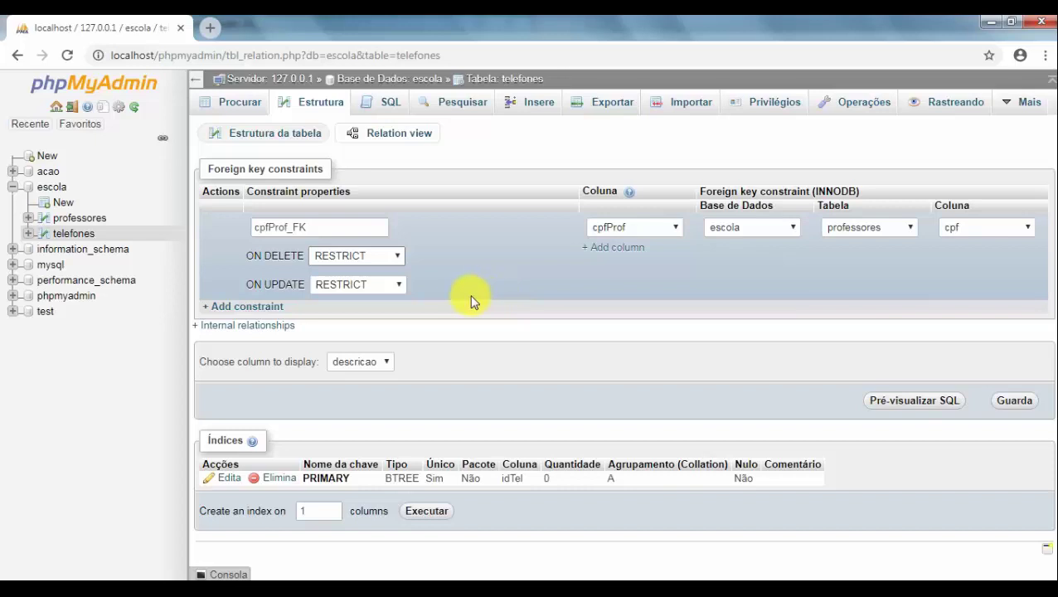
Set the ON UPDATE action of cpfProf_FK to CASCADE, dismiss the Windows color scheme dialog and save the constraint
click(341, 284)
click(340, 300)
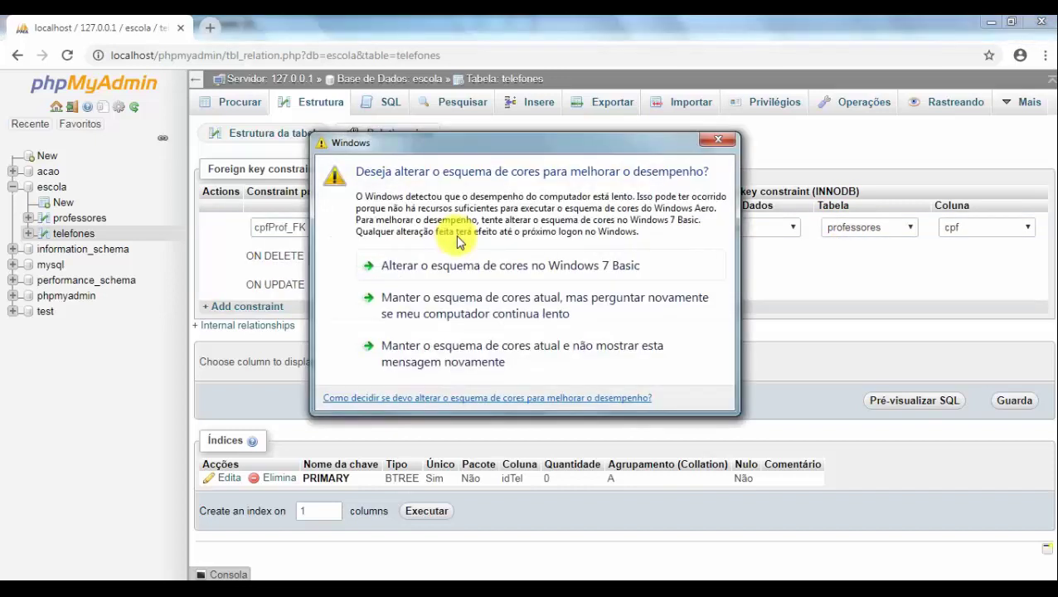
click(718, 139)
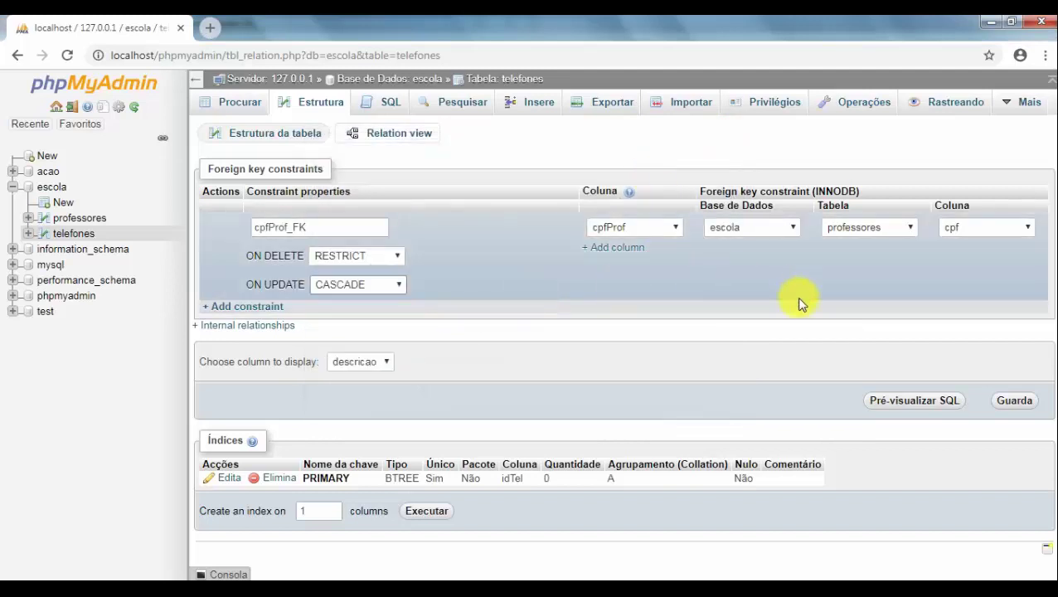
click(1015, 401)
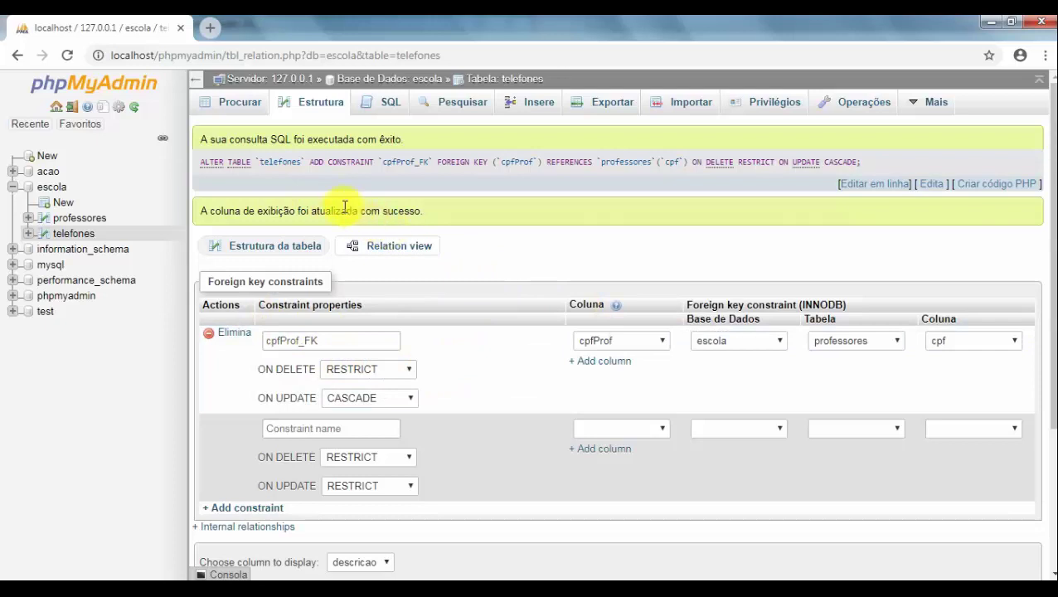
Review the executed ALTER TABLE statement, and go to the Recapitulando slide in the Acrobat Reader presentation
click(201, 163)
drag(202, 163, 879, 164)
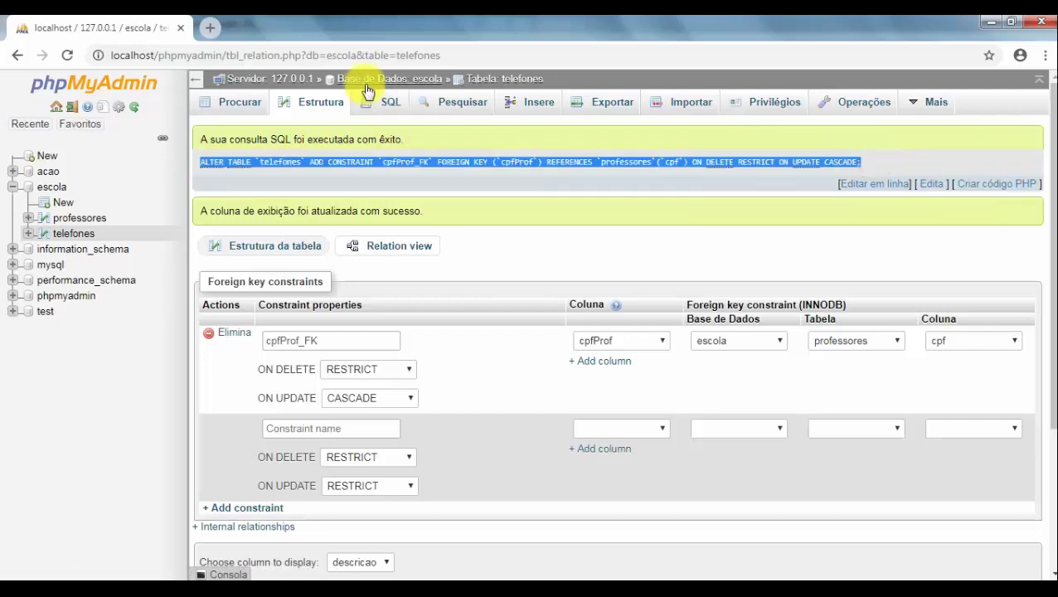
click(208, 170)
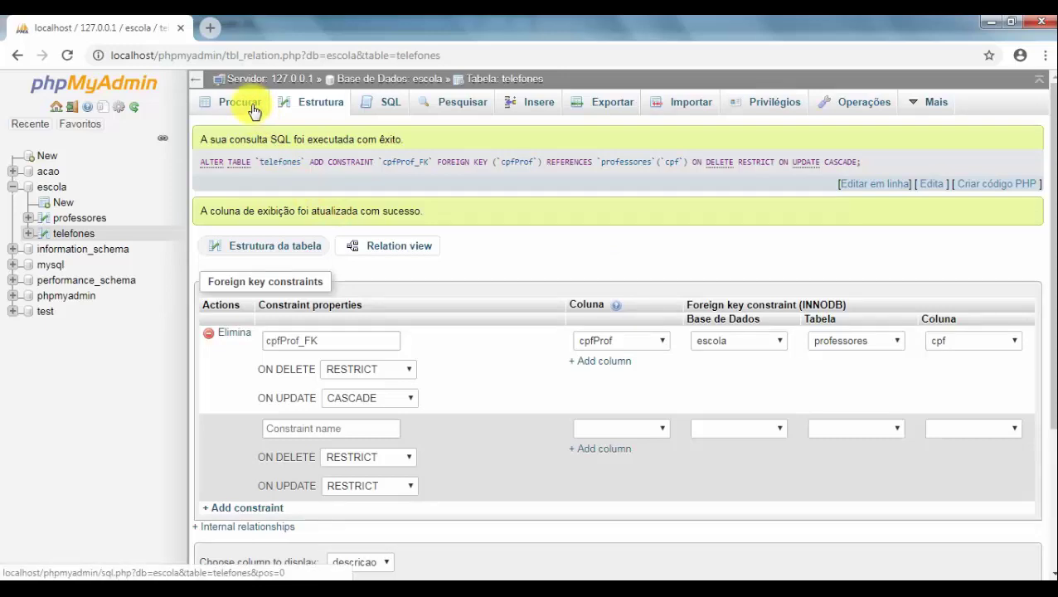
key(alt+Tab)
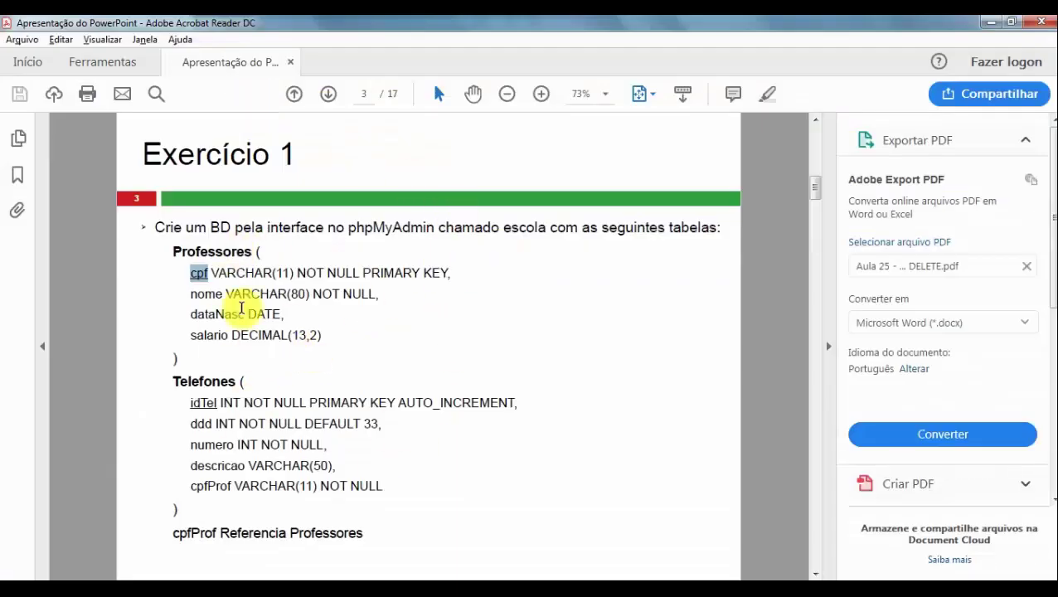
key(Right)
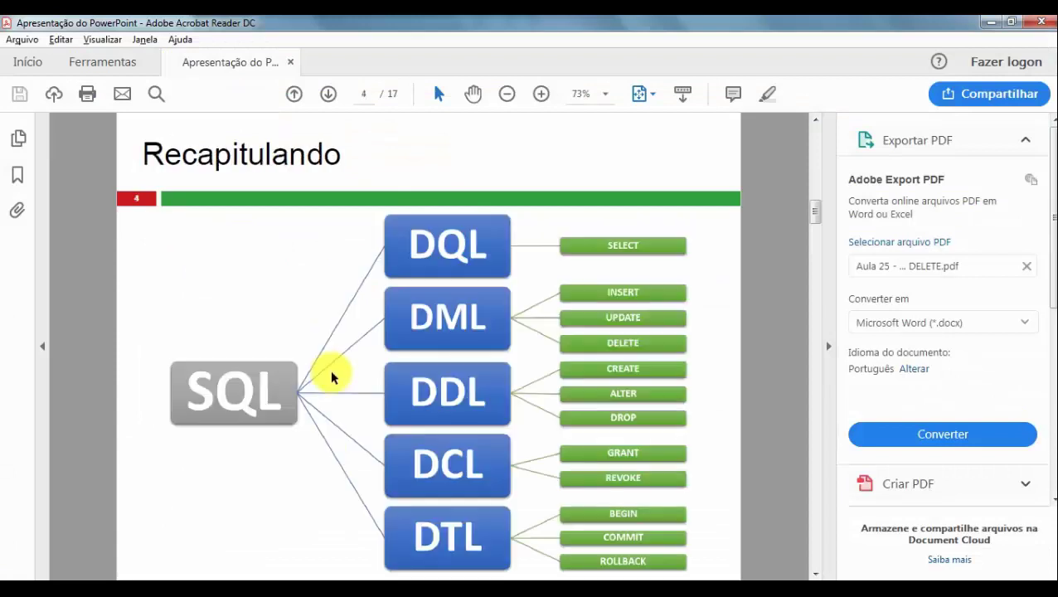
Go to the Exercício 2 slide in the presentation and mark the Alunos table name
key(Right)
key(Right)
key(Right)
key(Right)
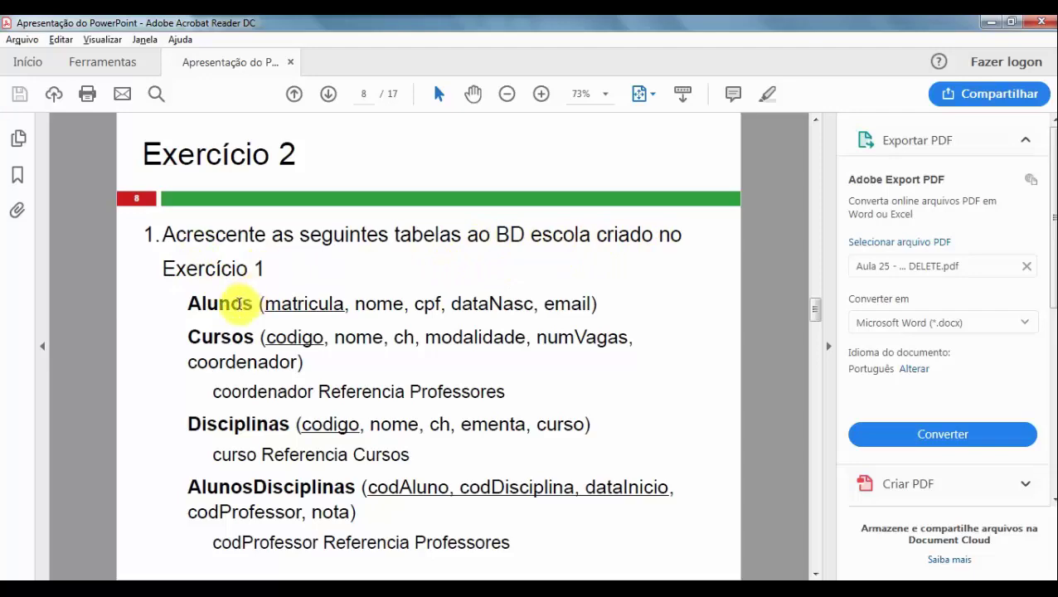
double_click(226, 307)
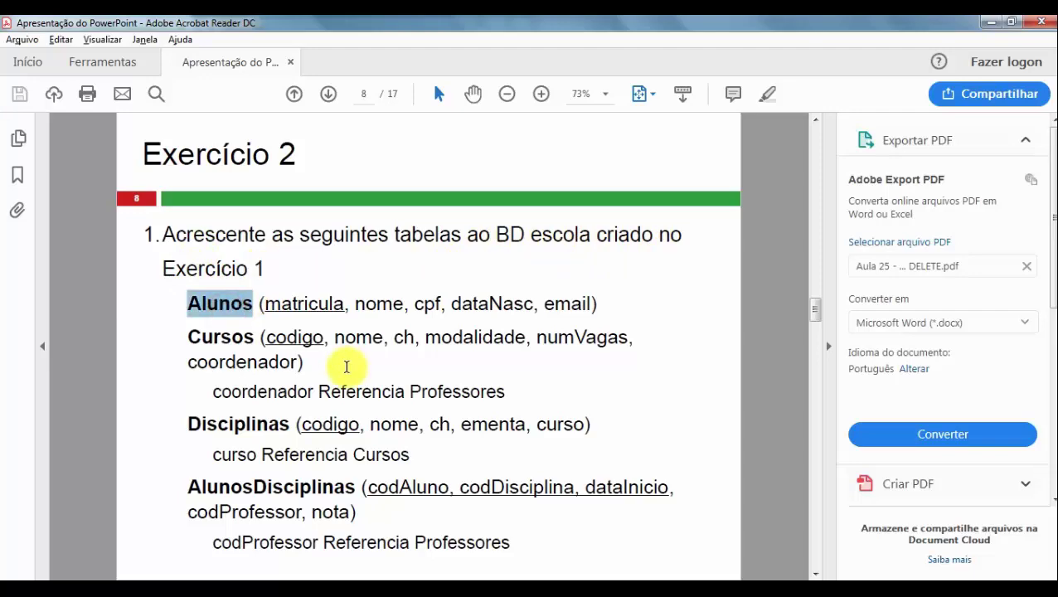
Switch to phpMyAdmin, start a new table named alunos in the escola database, and check its column list in the exercise
key(alt+Tab)
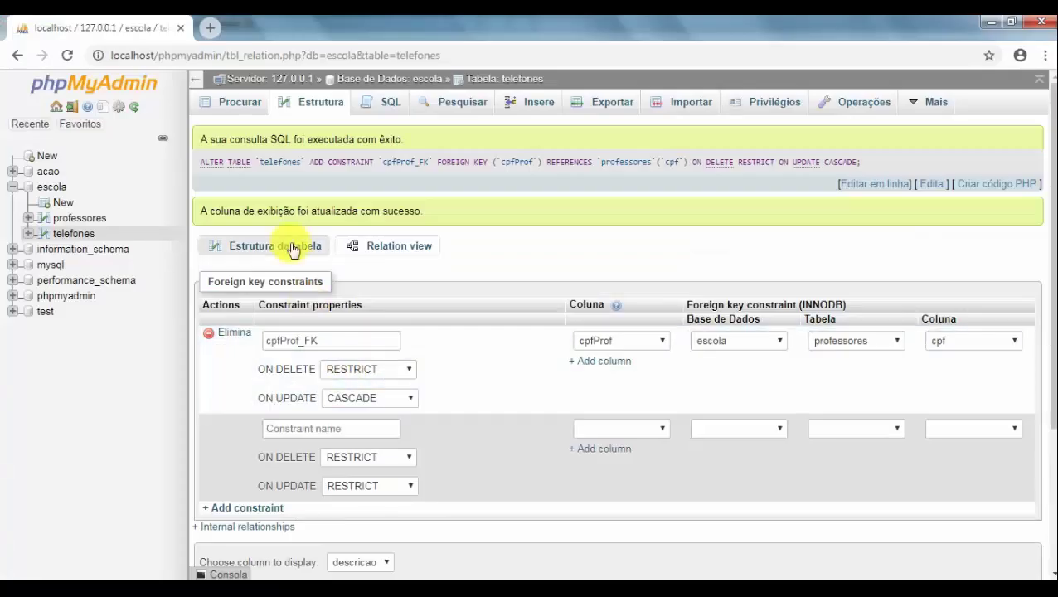
click(57, 203)
click(293, 125)
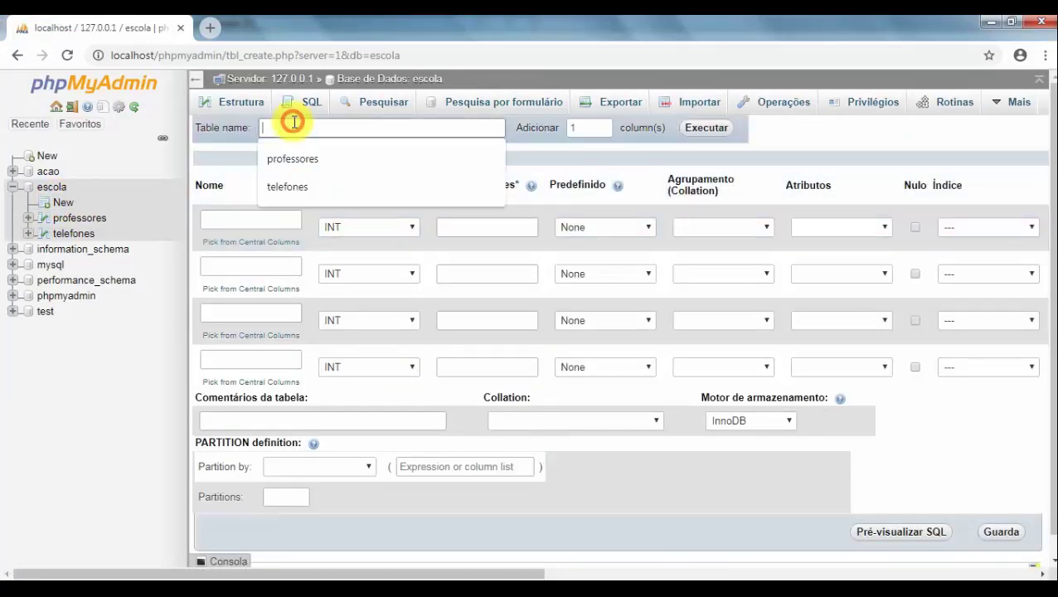
text(aluno)
key(alt+Tab)
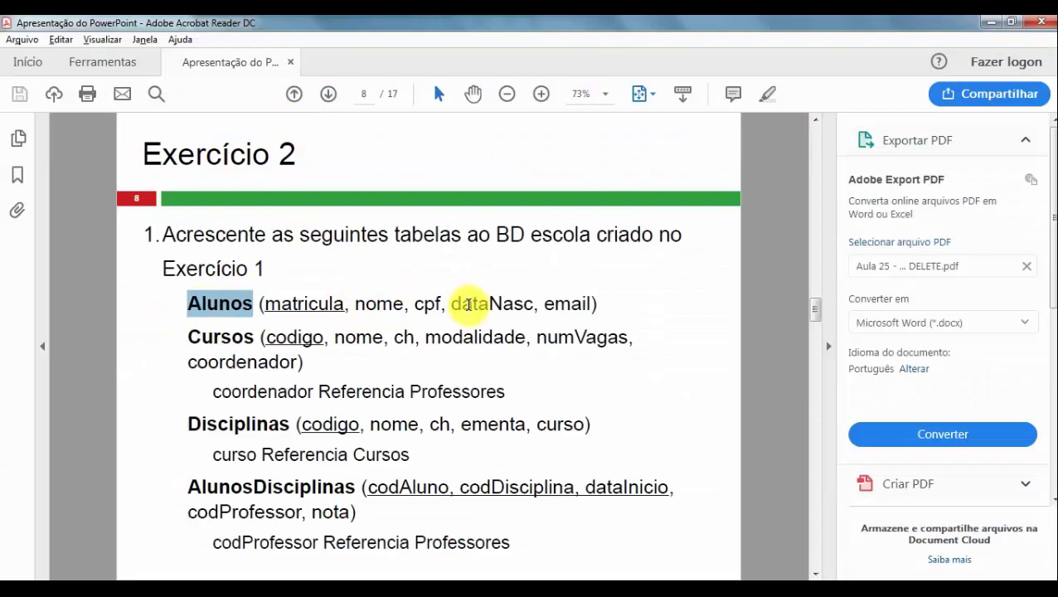
key(alt+Tab)
text(no)
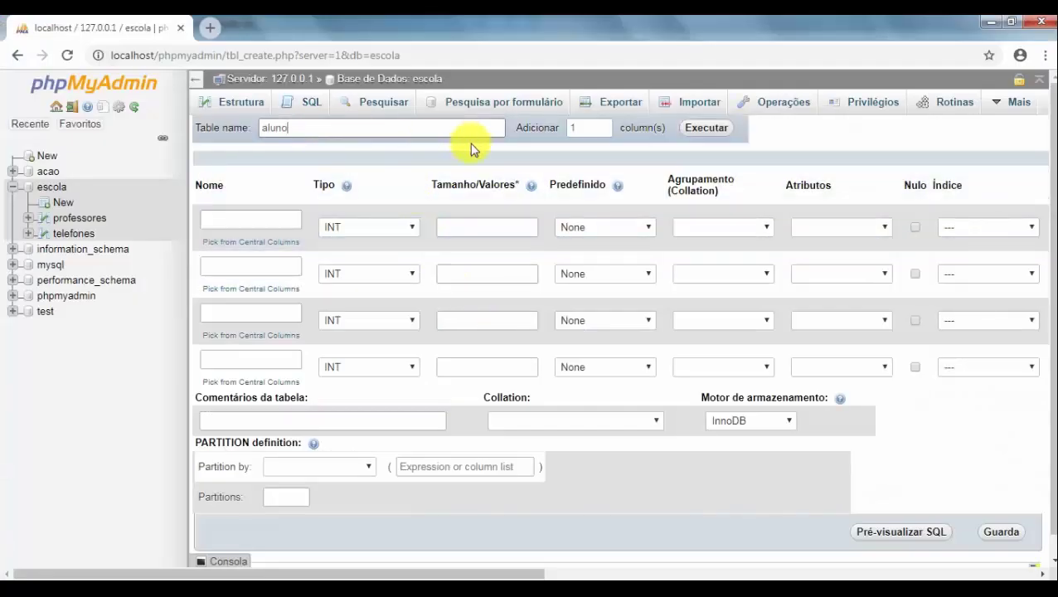
text(s)
Add 1 more column row to the alunos table form
click(603, 126)
click(605, 134)
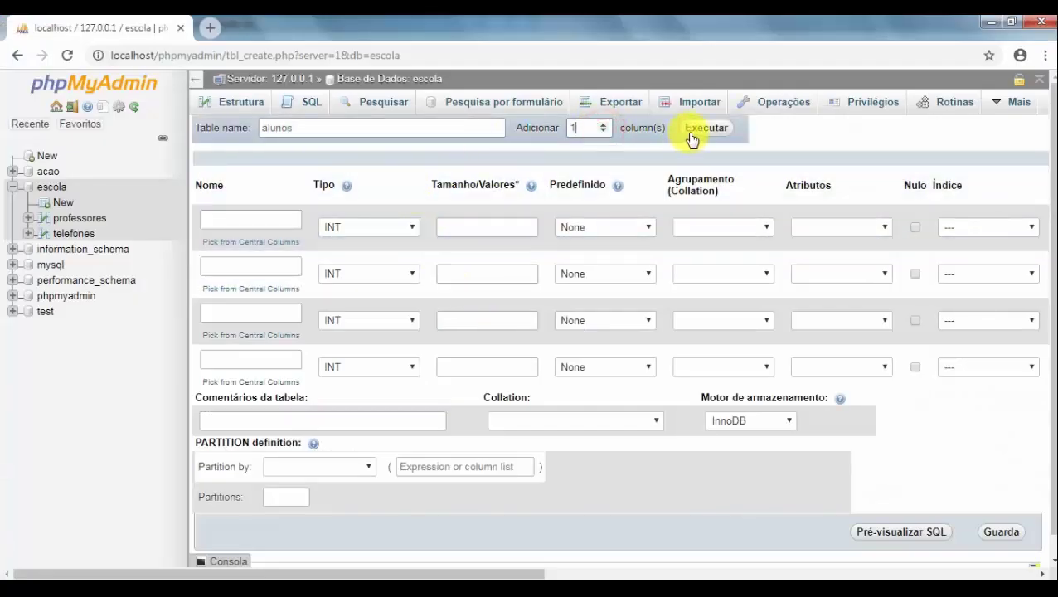
click(697, 131)
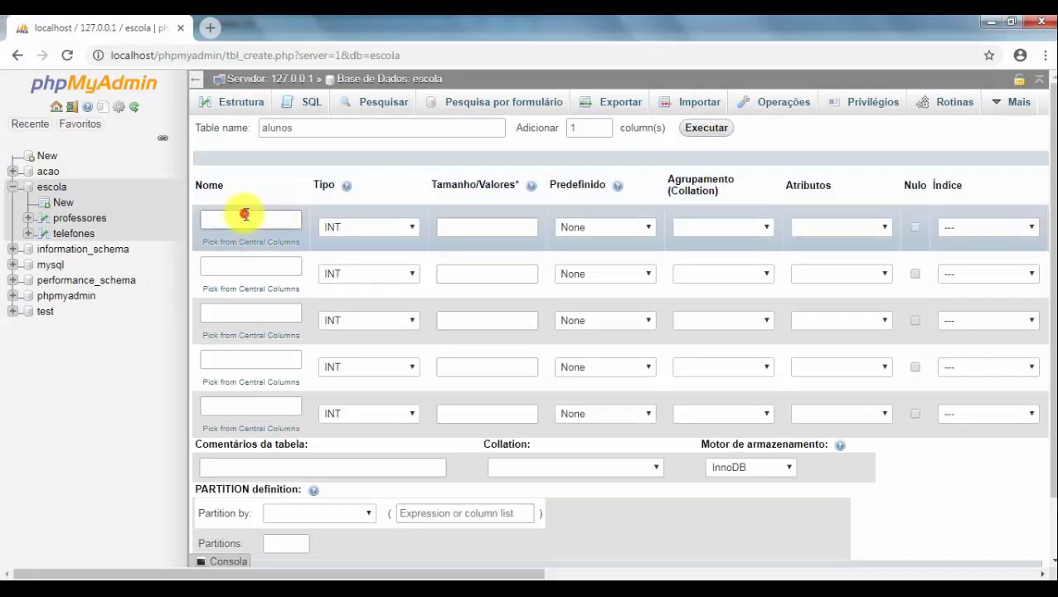
Define the first alunos column as matricula, keeping type INT, and make it the PRIMARY key
key(alt+Tab)
key(alt+Tab)
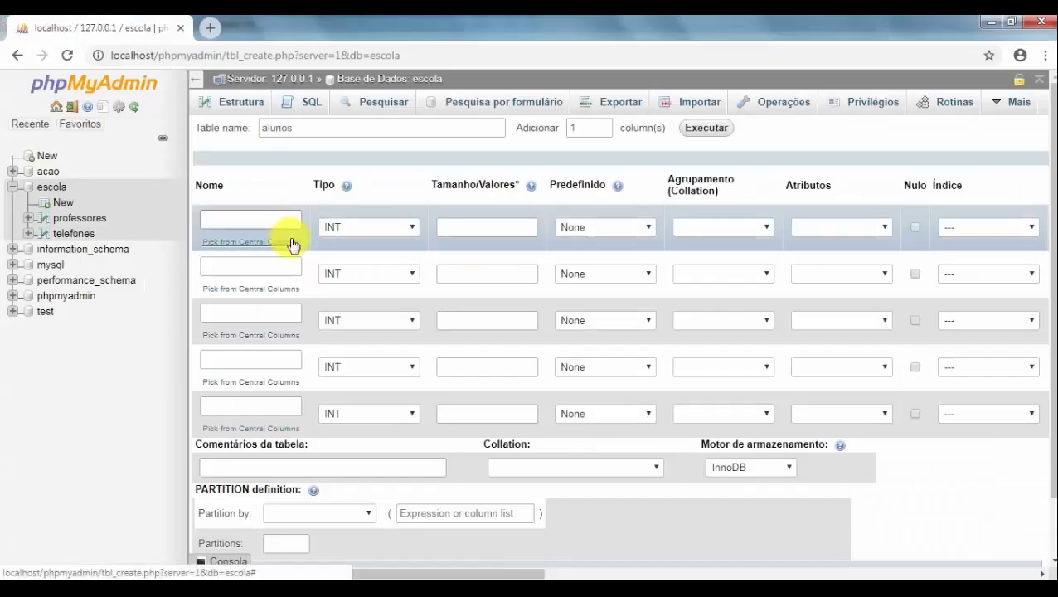
key(alt+Tab)
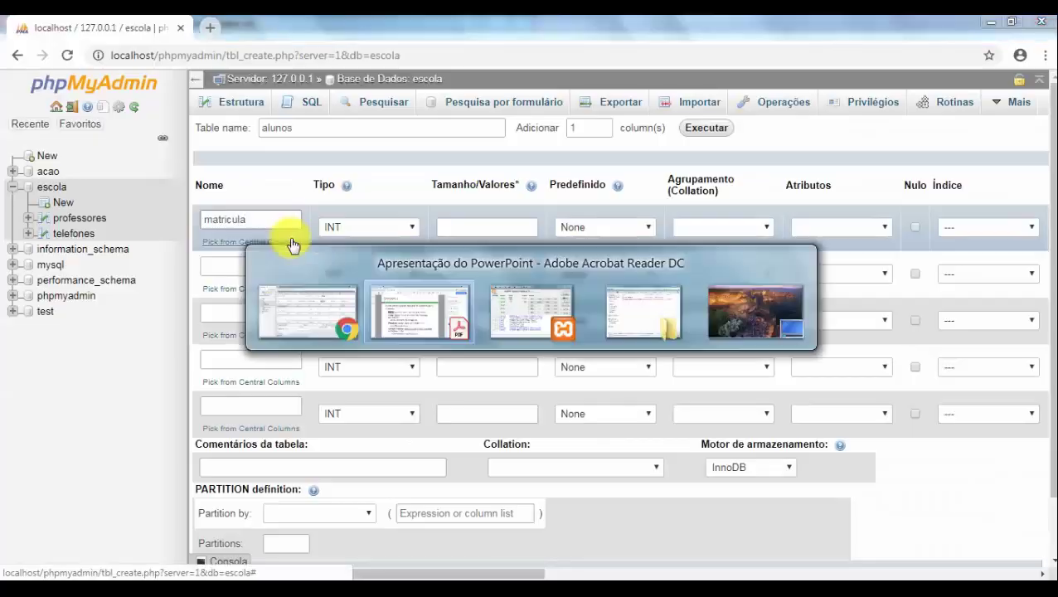
key(alt+Tab)
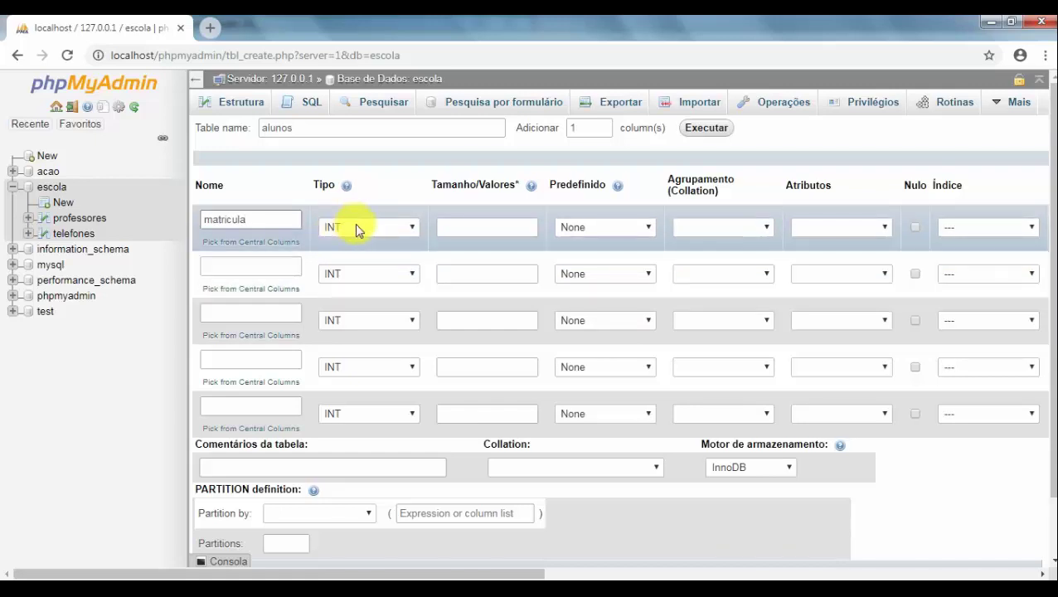
click(944, 227)
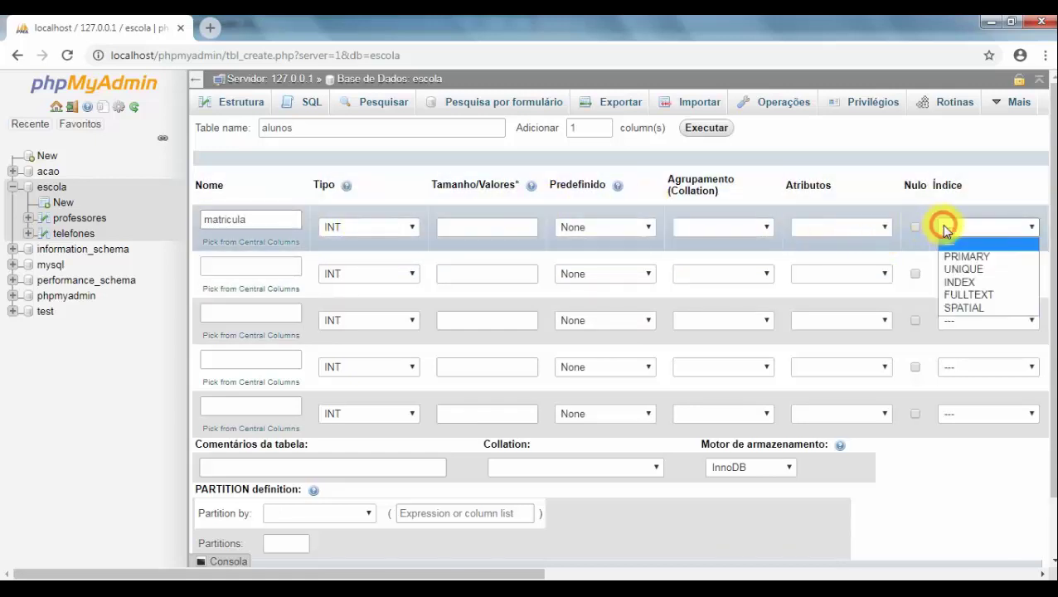
click(953, 256)
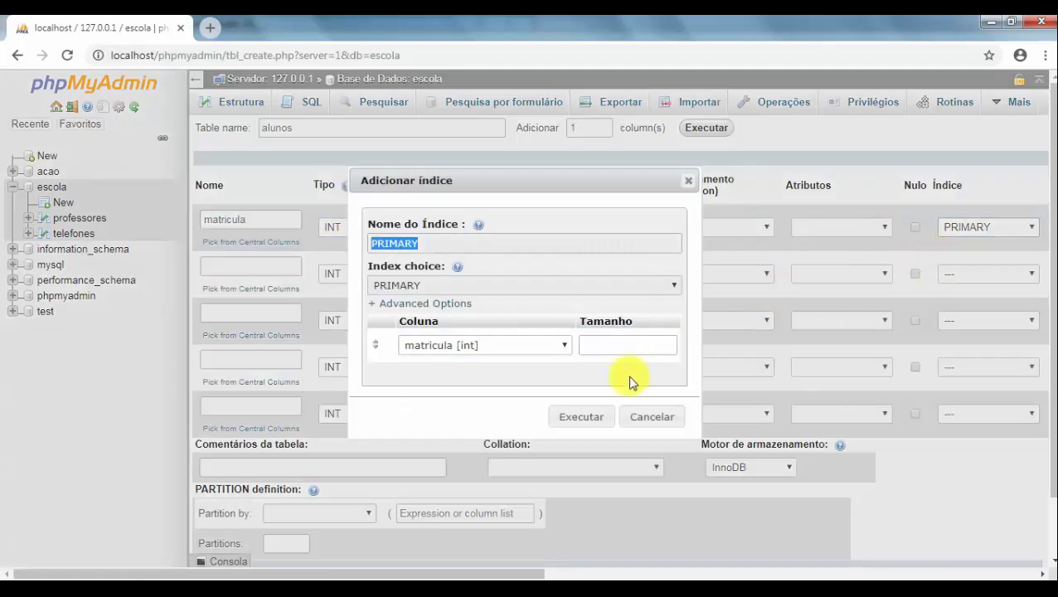
click(576, 414)
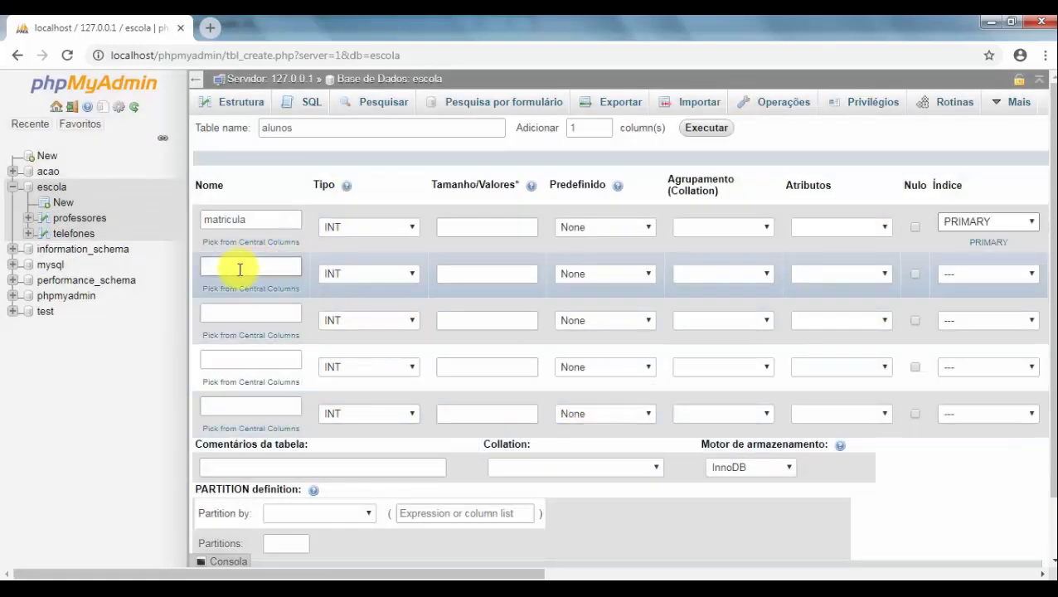
Define the second alunos column as nome with type VARCHAR and length 80
scroll(489, 569, right, 3)
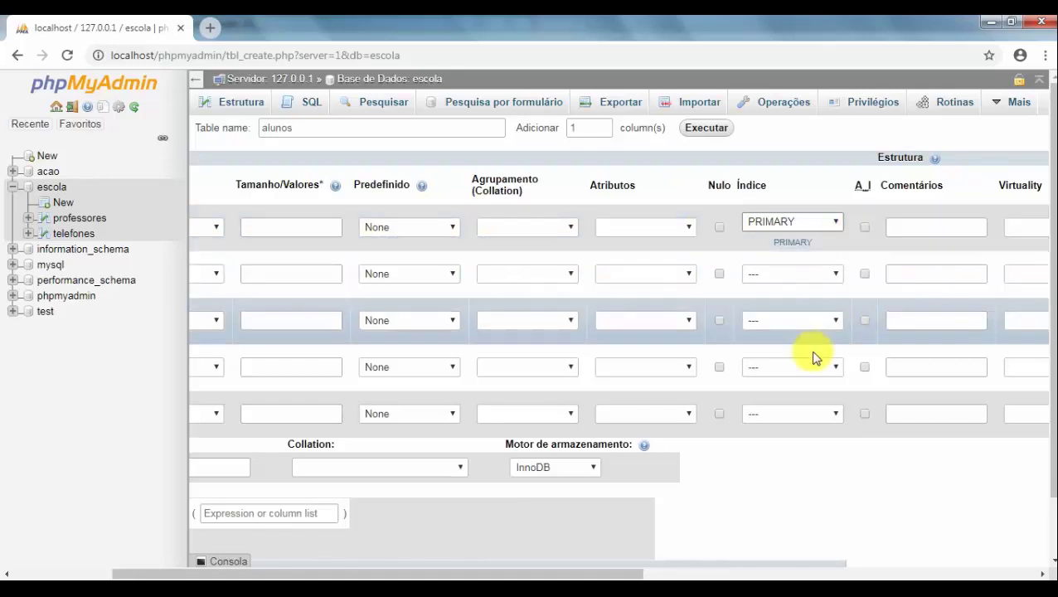
drag(520, 572, 398, 572)
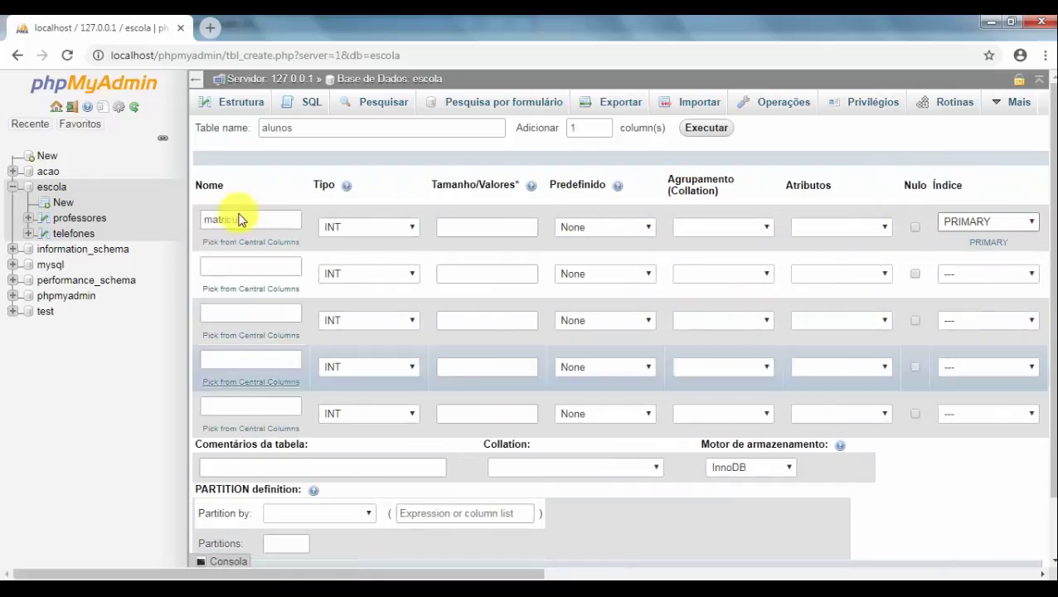
click(249, 268)
key(alt+Tab)
key(alt+Tab)
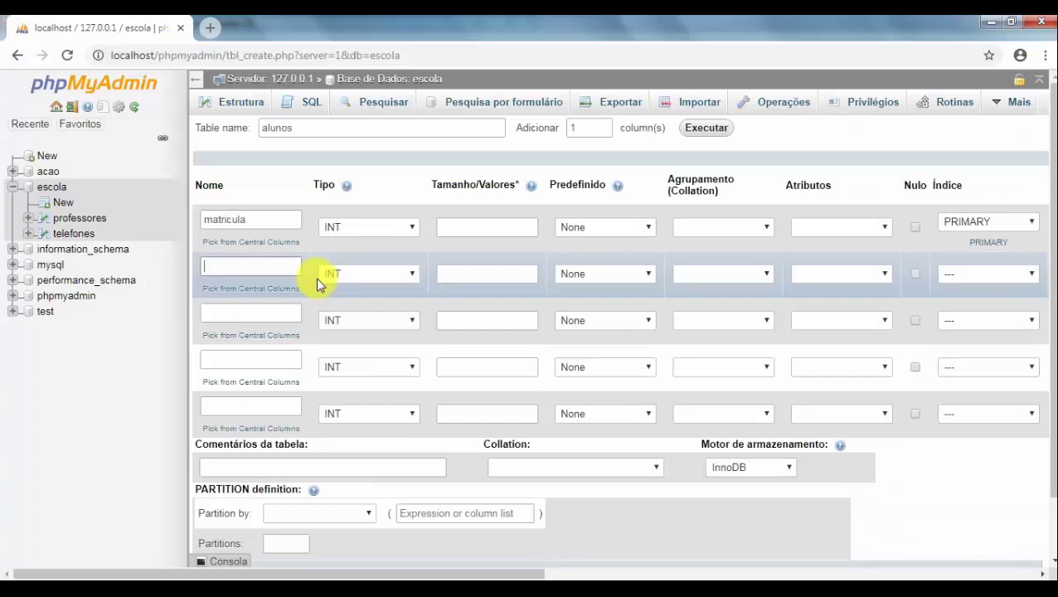
text(nome)
click(315, 279)
click(321, 275)
click(324, 299)
click(451, 270)
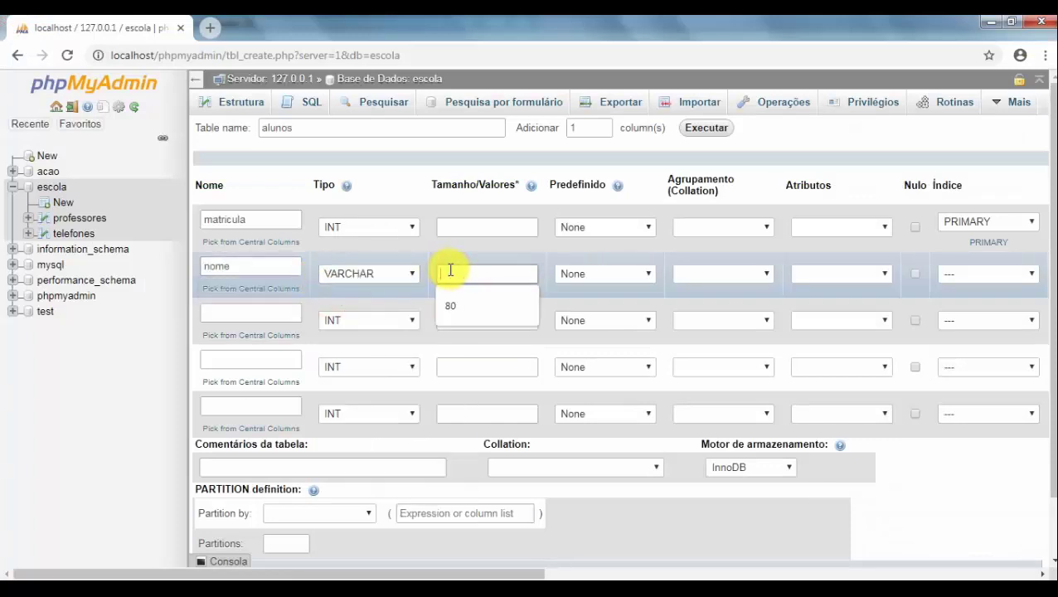
text(80)
Look up the next Alunos attribute in the exercise and define the third column as cpf, VARCHAR with length 11
key(alt+Tab)
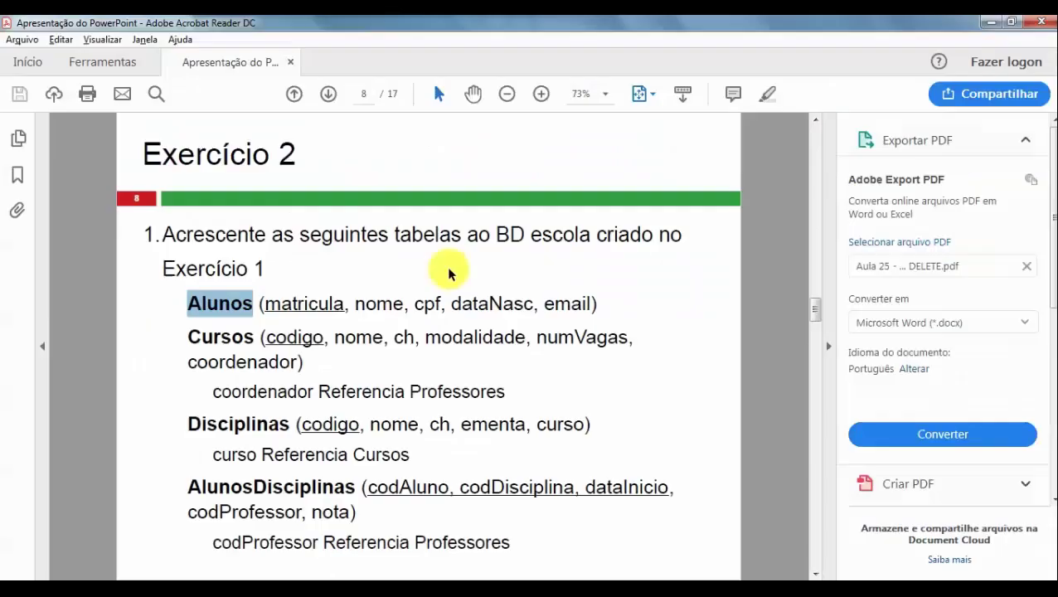
key(alt+Tab)
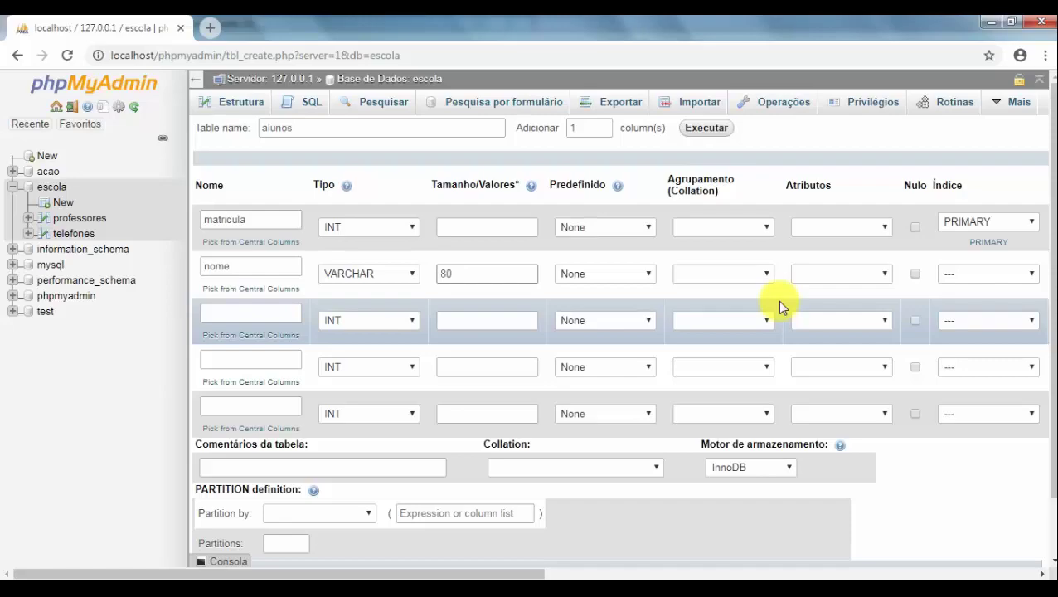
key(alt+Tab)
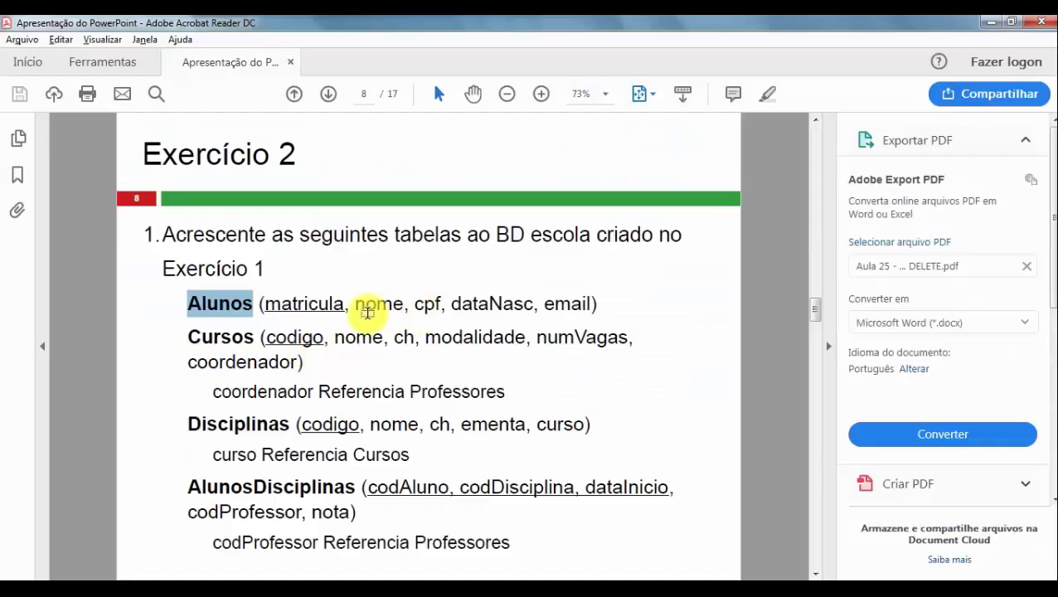
key(alt+Tab)
click(220, 311)
text(cpf)
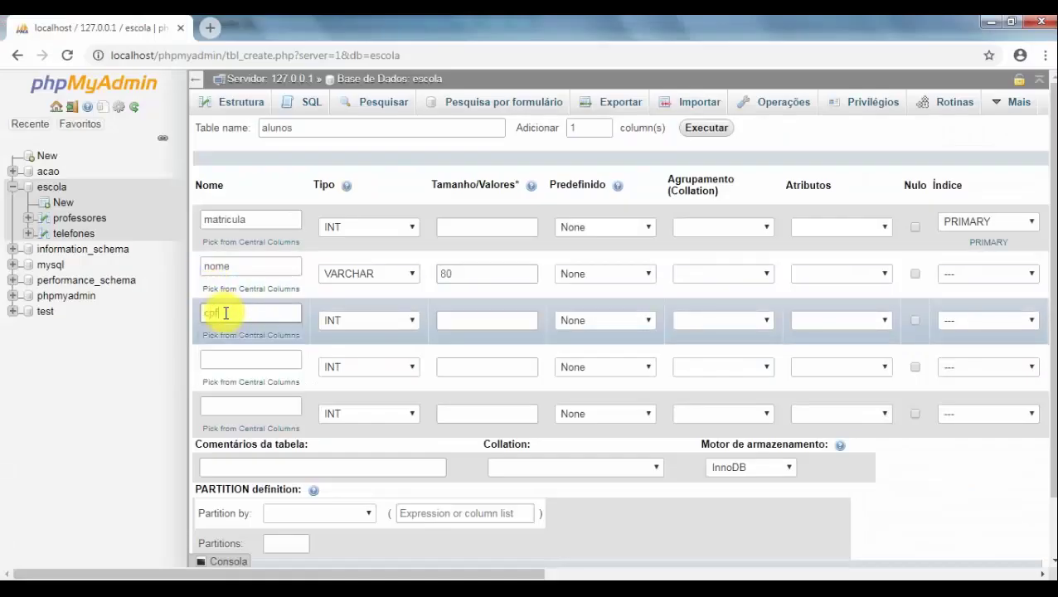
click(343, 321)
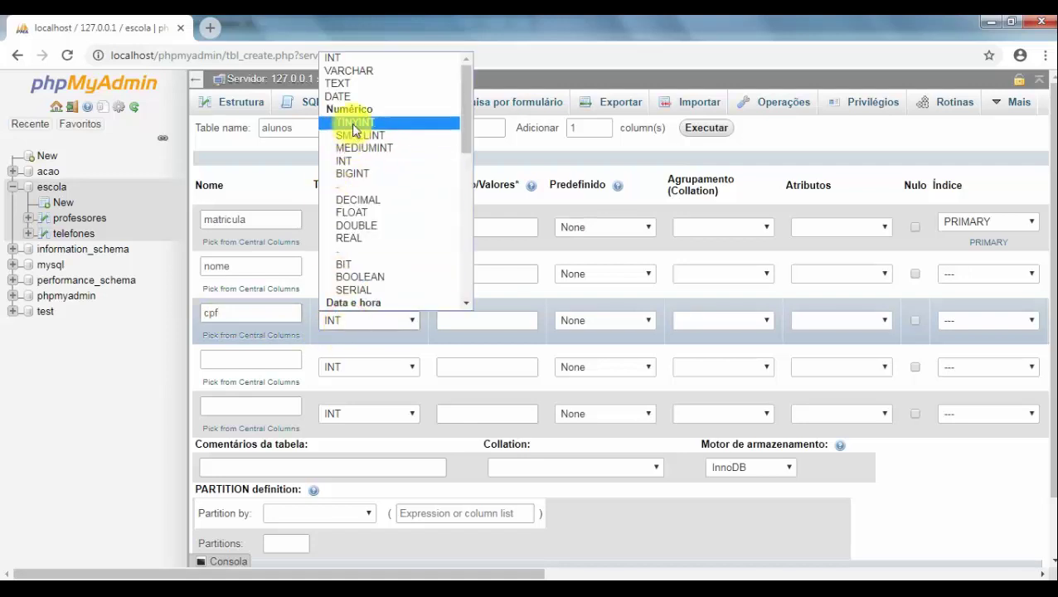
click(360, 73)
click(448, 317)
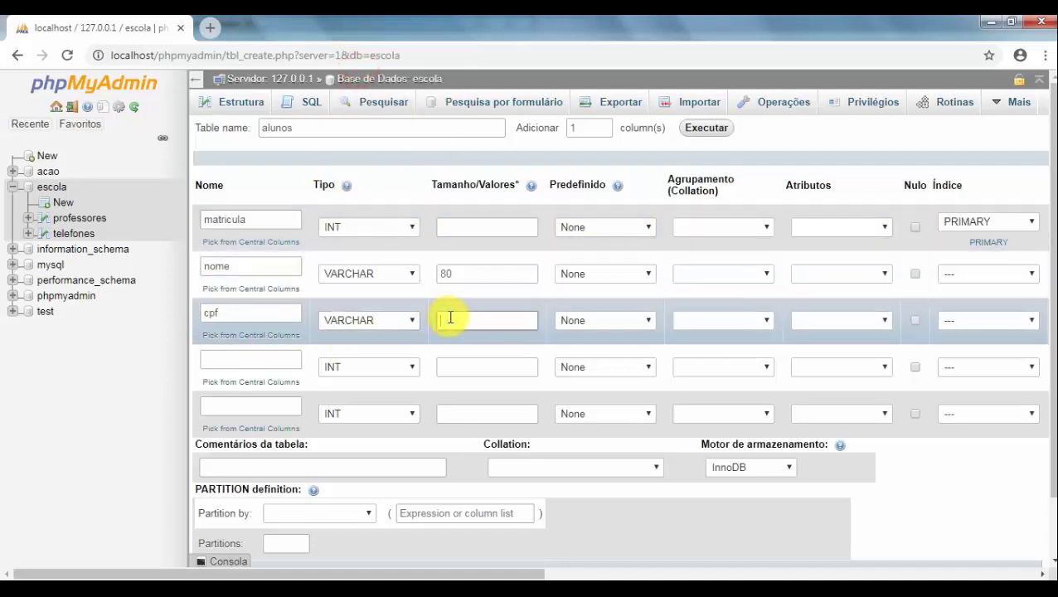
text(11)
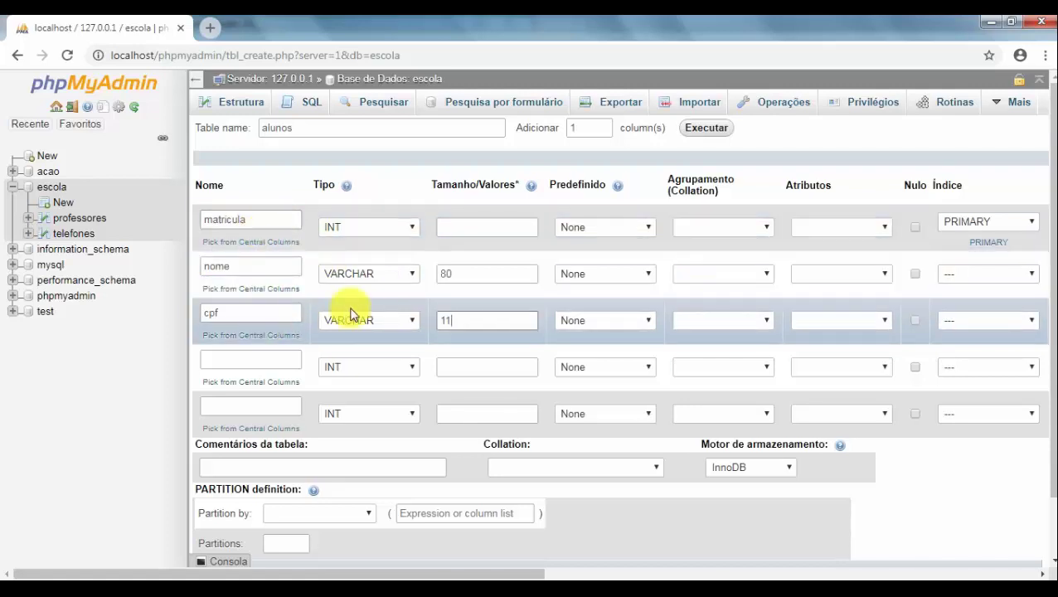
Add a UNIQUE index on the cpf column of alunos
click(957, 323)
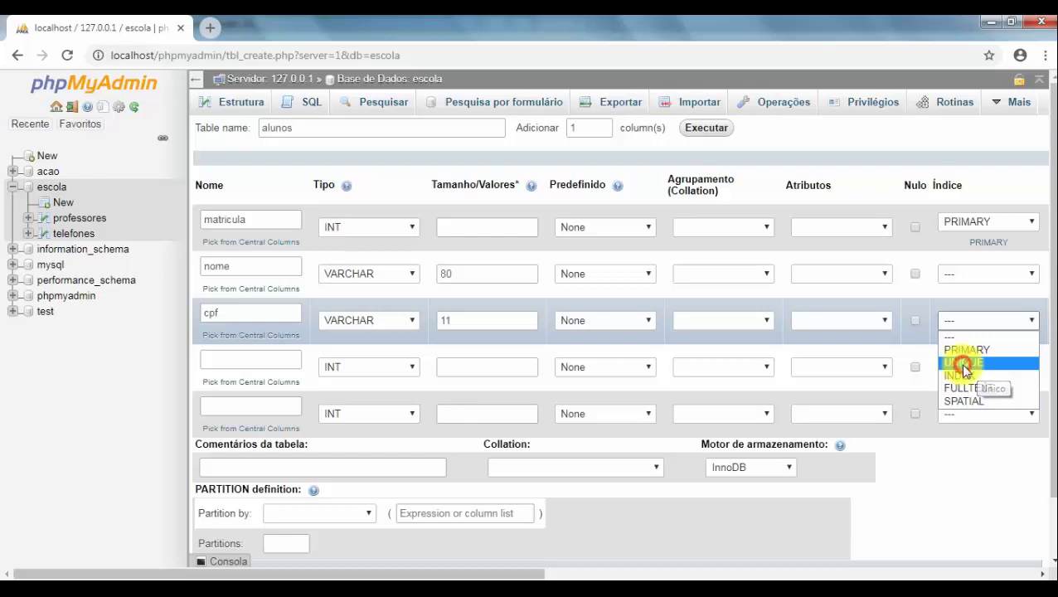
click(963, 365)
click(595, 418)
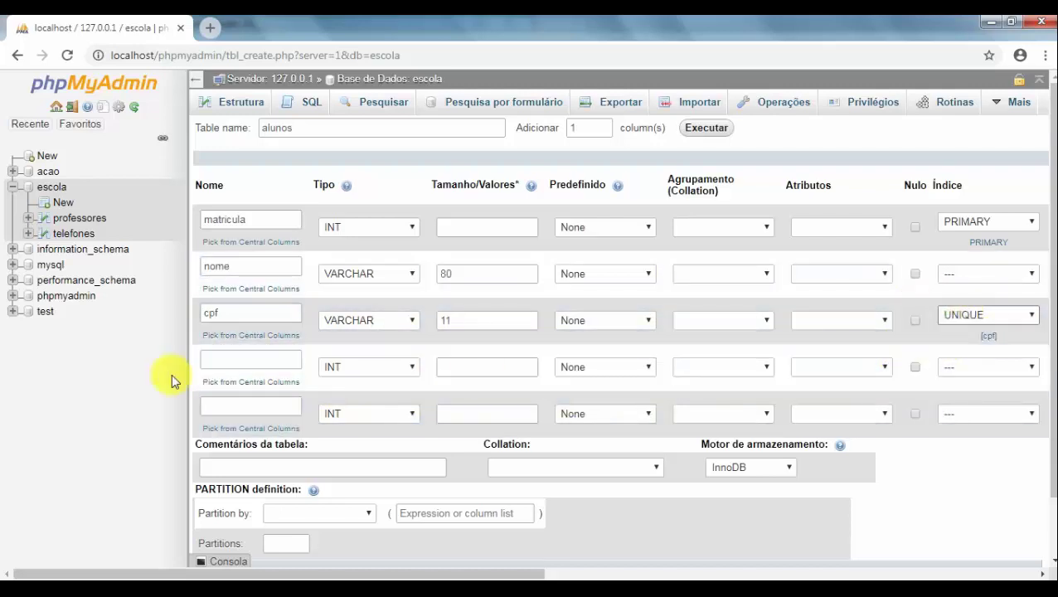
Check the exercise for the fourth Alunos attribute and define the column dataNasc with type DATE
key(alt+Tab)
key(alt+Tab)
click(468, 332)
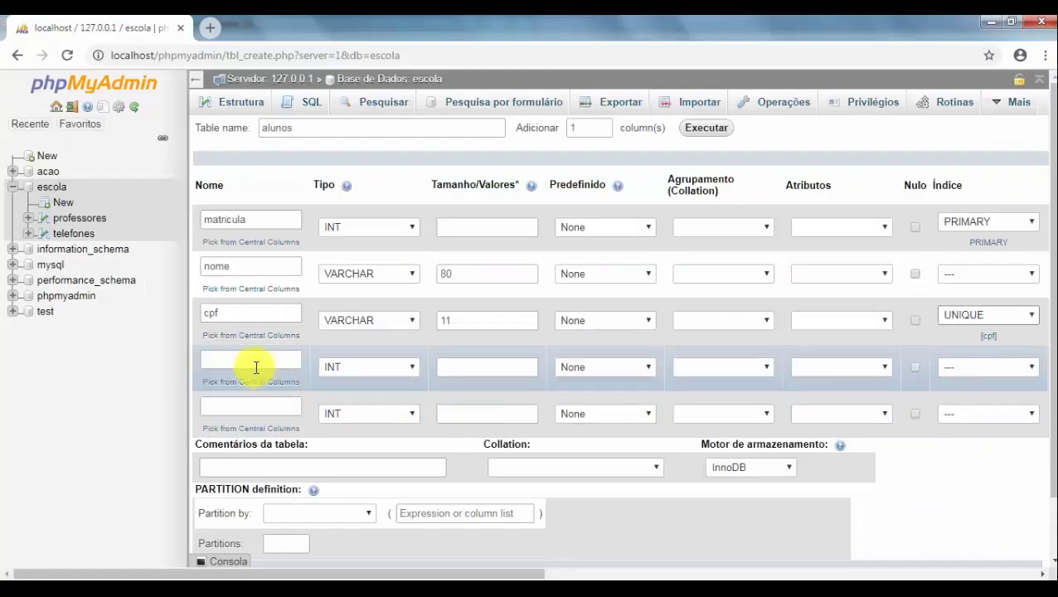
click(243, 359)
text(dataNasc)
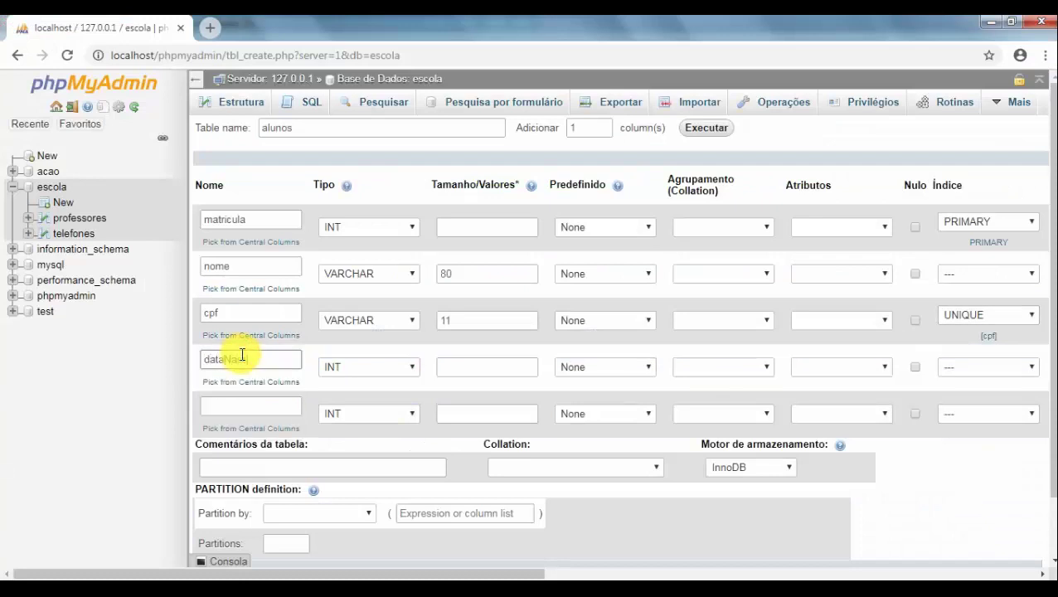
click(370, 366)
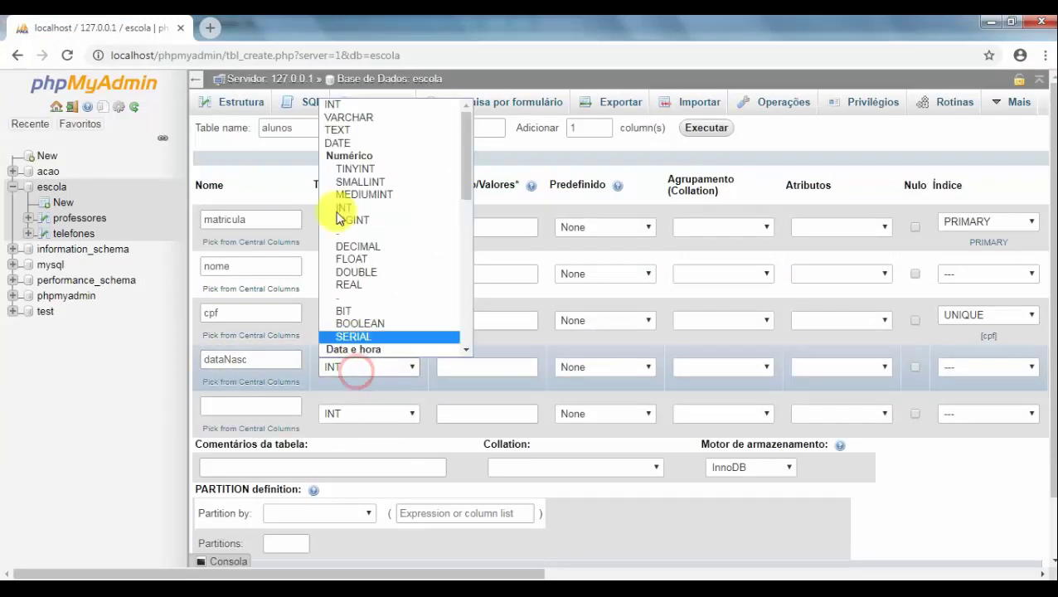
click(341, 143)
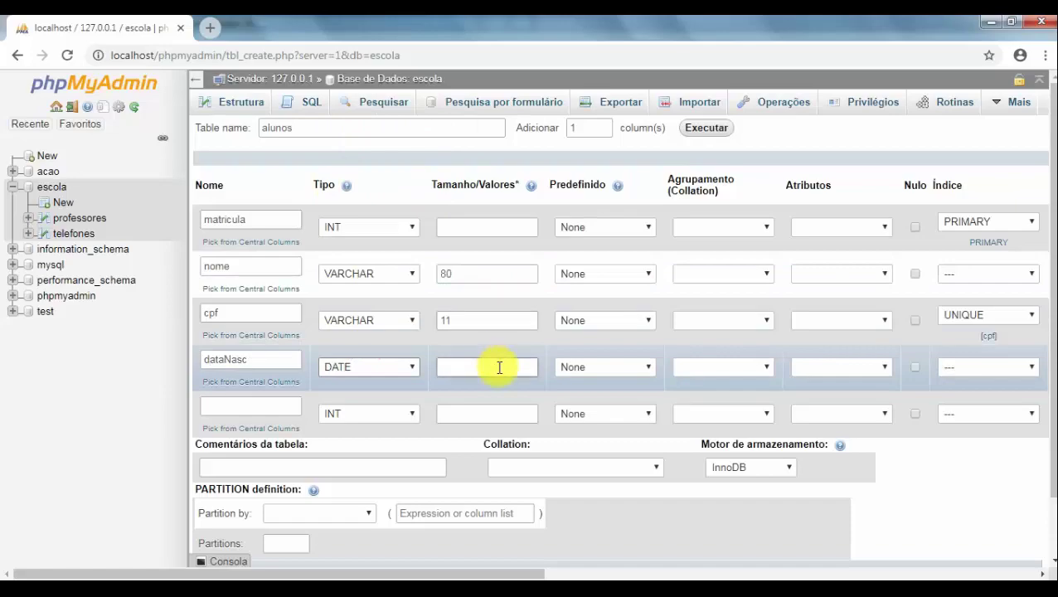
Check the exercise for the last Alunos attribute, define the fifth column as email, VARCHAR with length 80, and save the alunos table
key(alt+Tab)
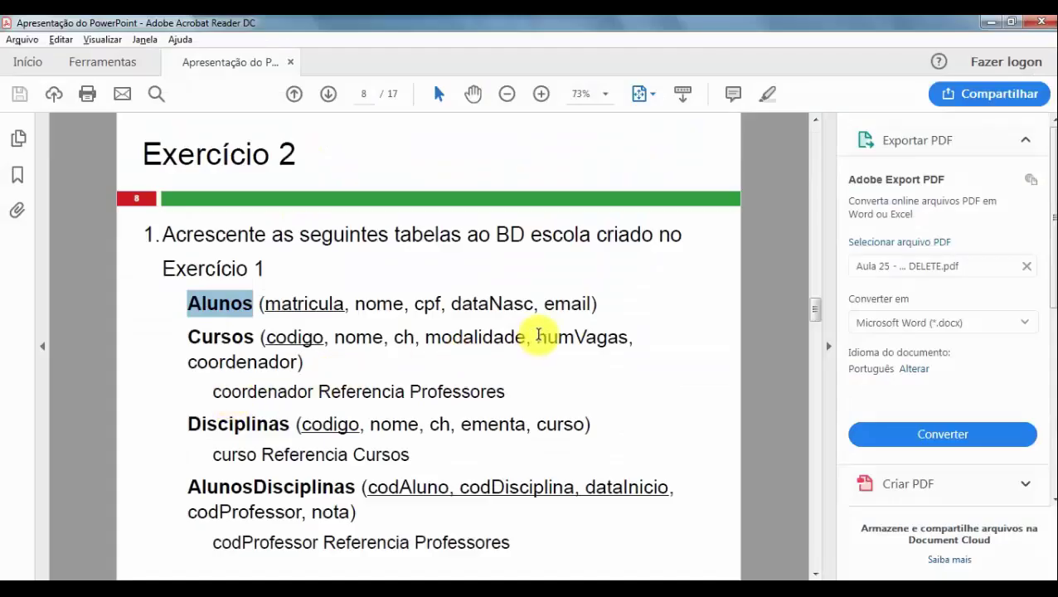
key(alt+Tab)
click(243, 406)
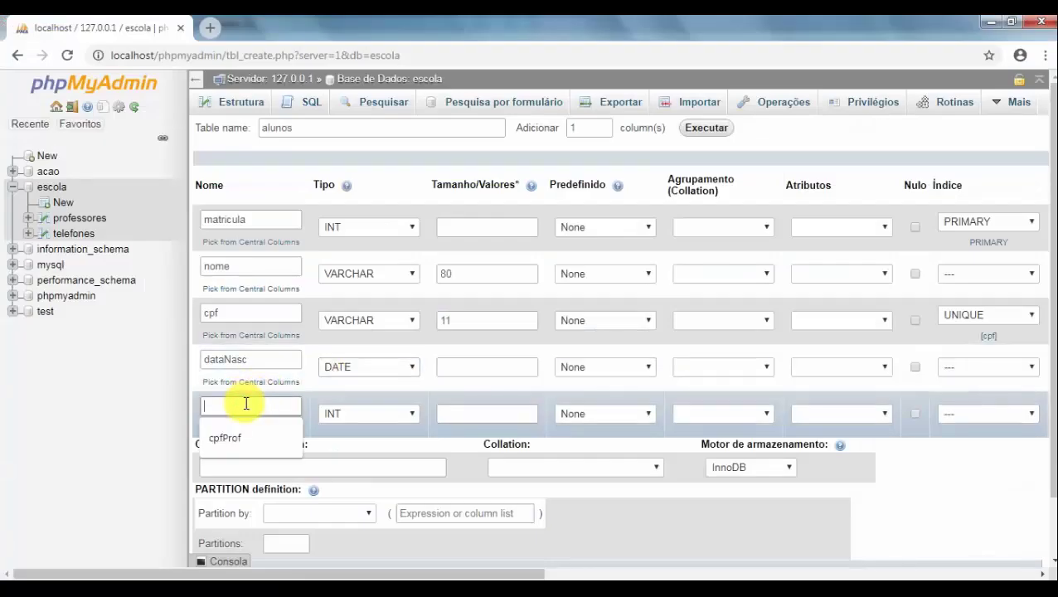
text(email)
click(365, 413)
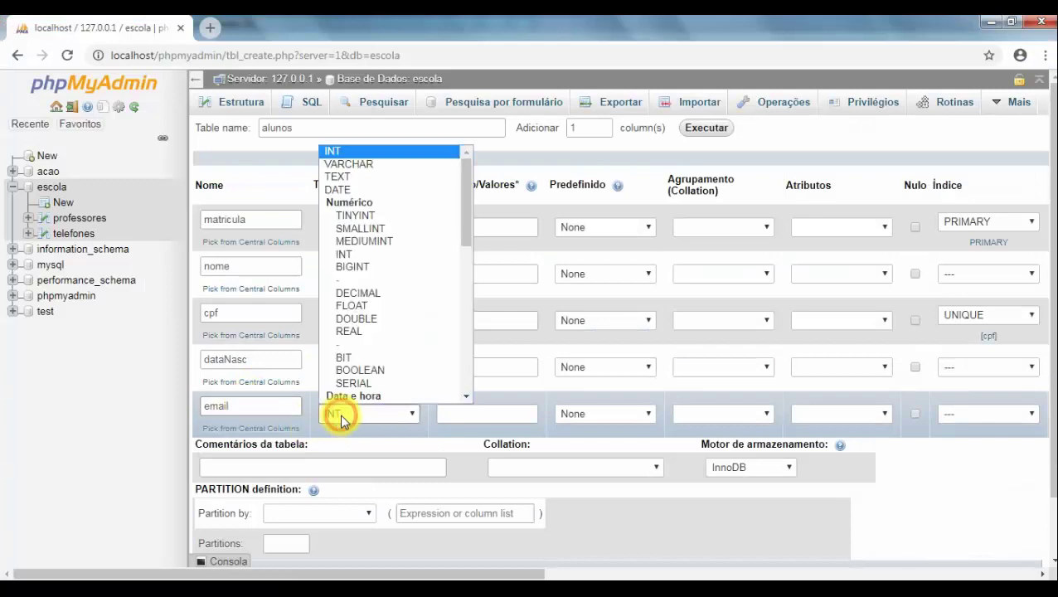
click(358, 165)
click(467, 413)
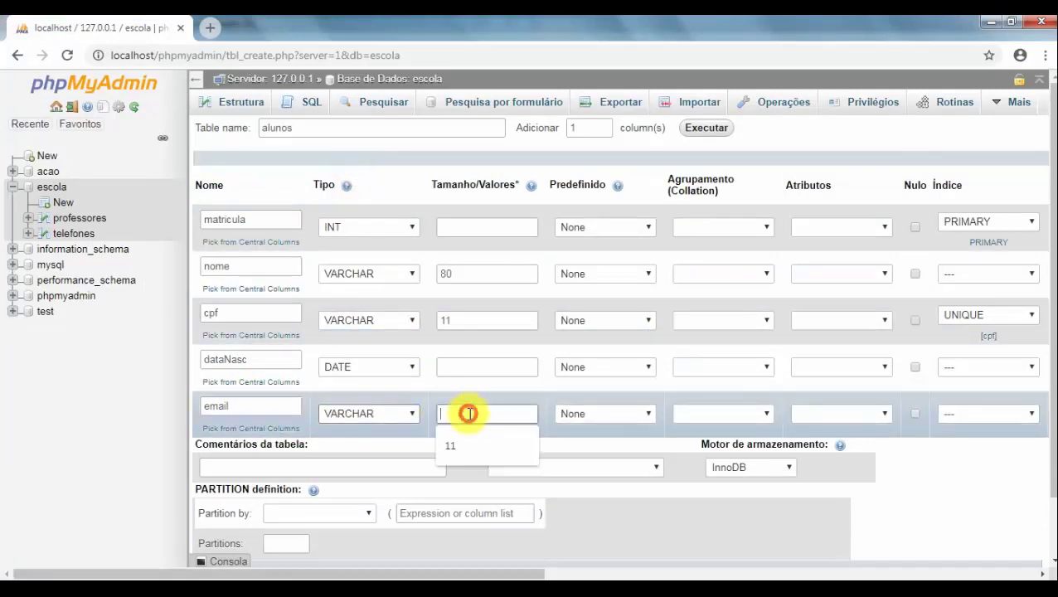
text(80)
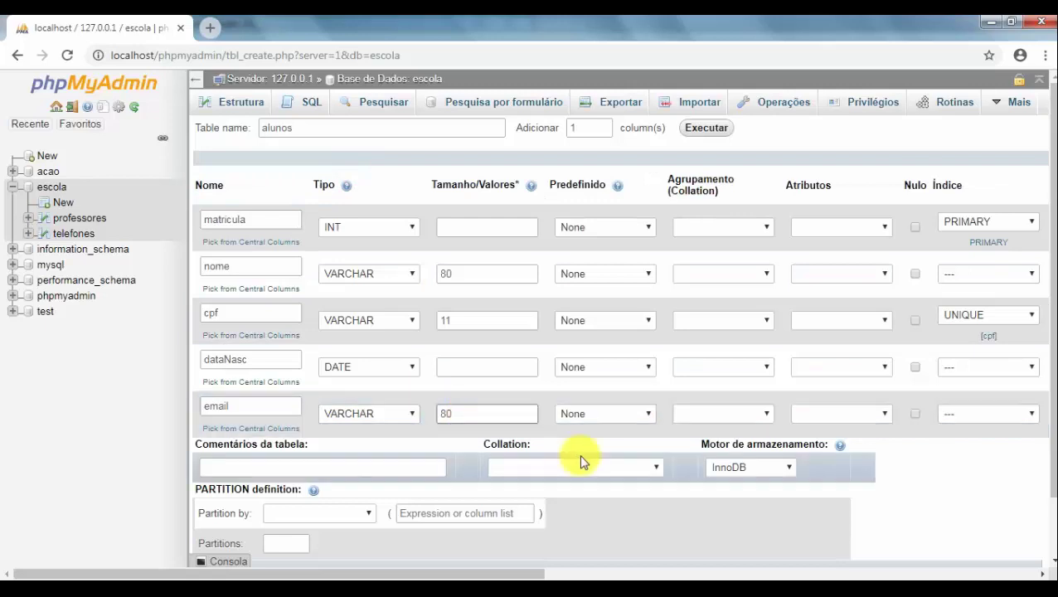
scroll(957, 484, down, 2)
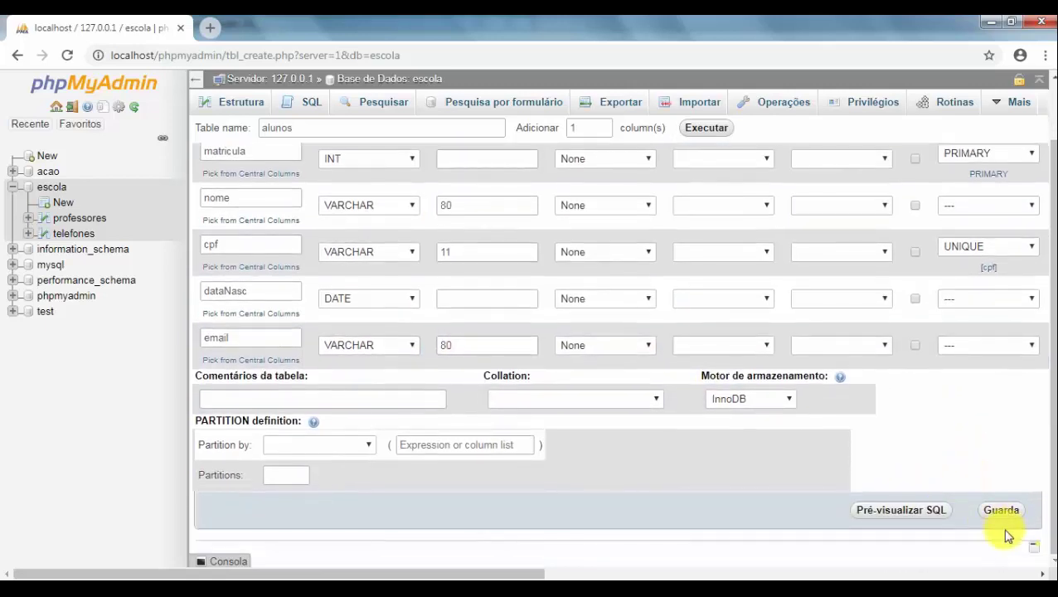
click(1001, 508)
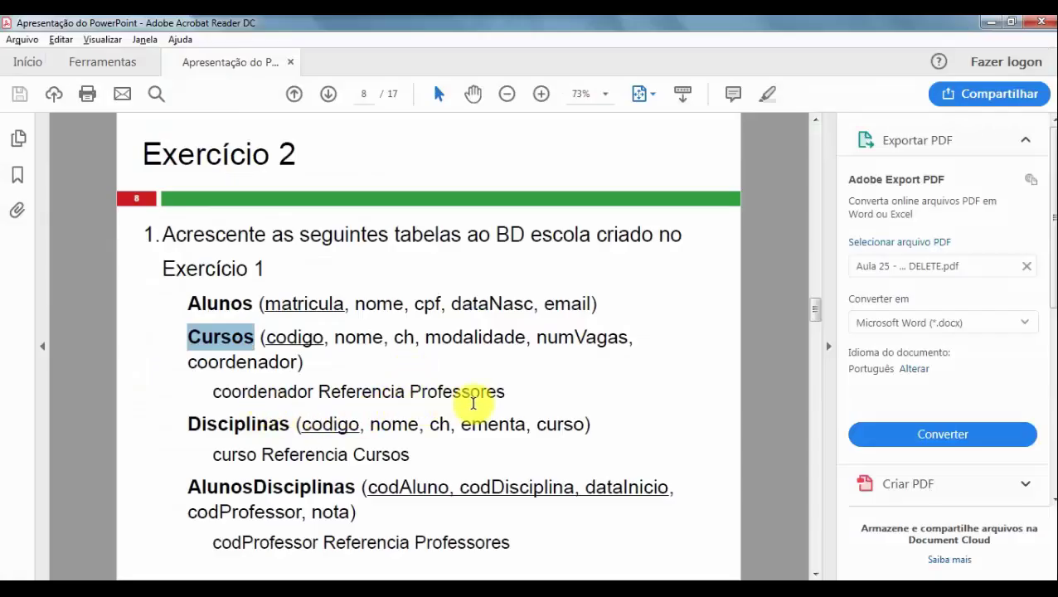
Review the Cursos definition and its reference to Professores in the exercise, then start a new table named cursos in the escola database
double_click(474, 398)
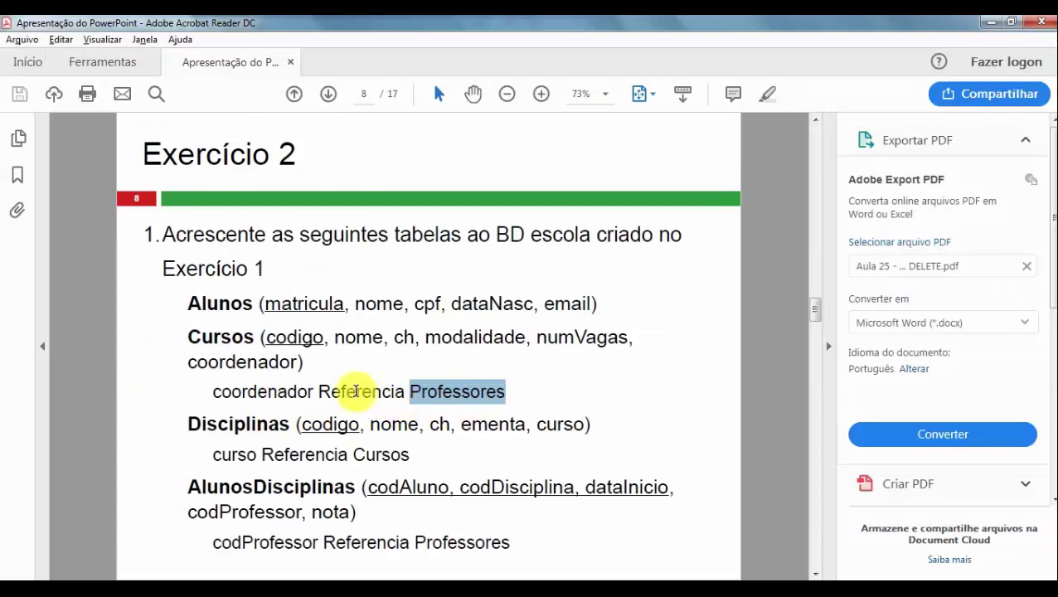
click(222, 333)
key(alt+Tab)
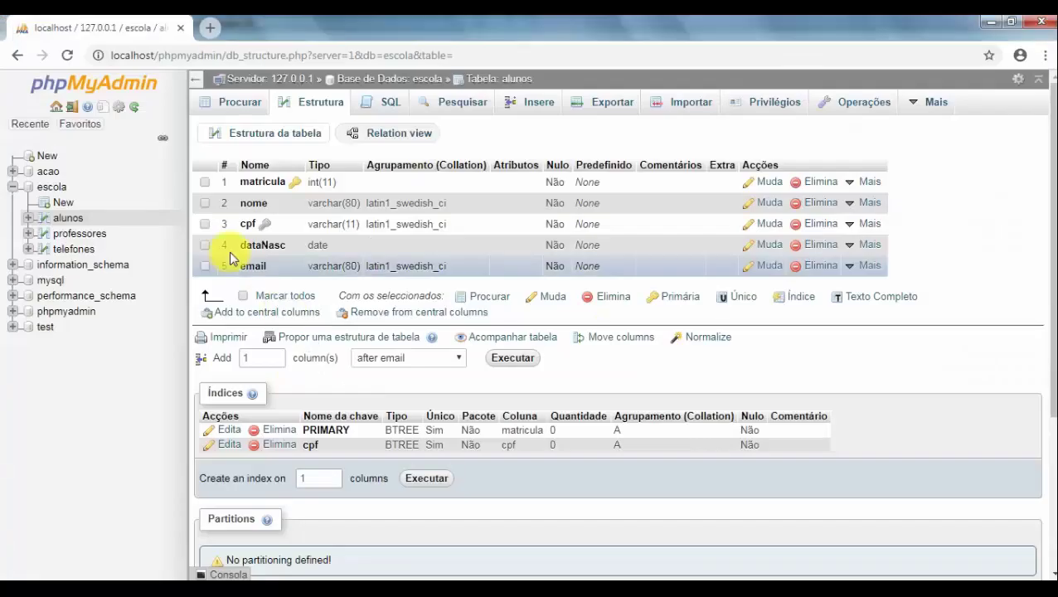
click(63, 202)
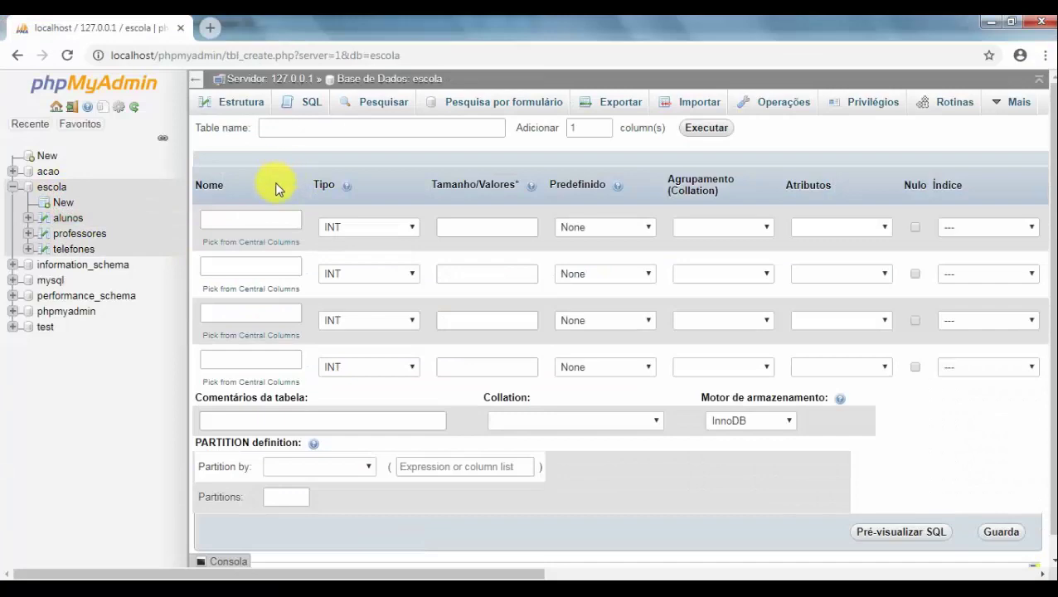
click(311, 131)
text(cursos)
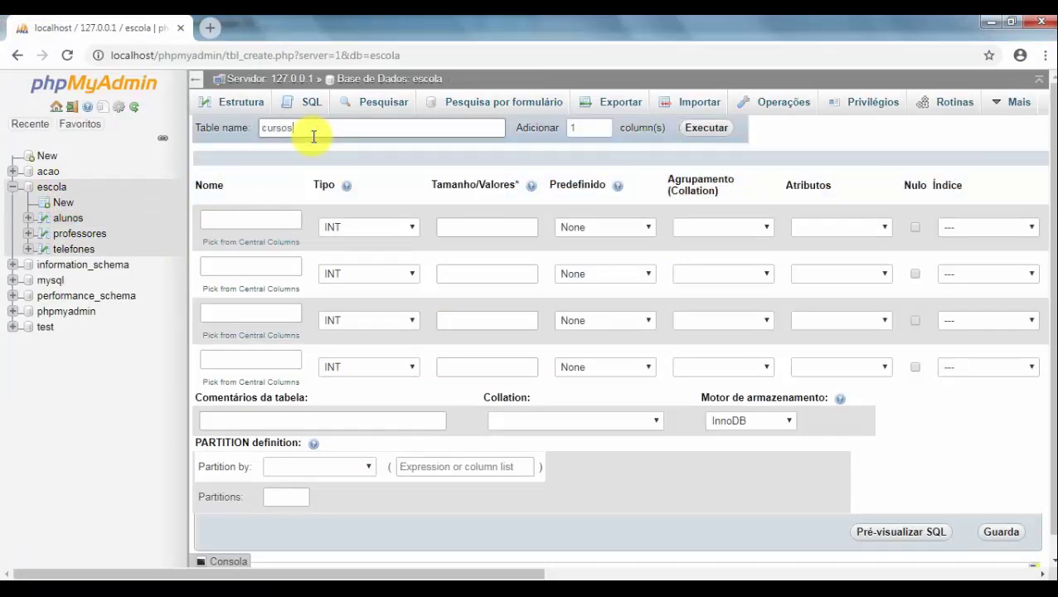
Check the Cursos attributes in the exercise and add 2 column rows to the cursos table form
key(alt+Tab)
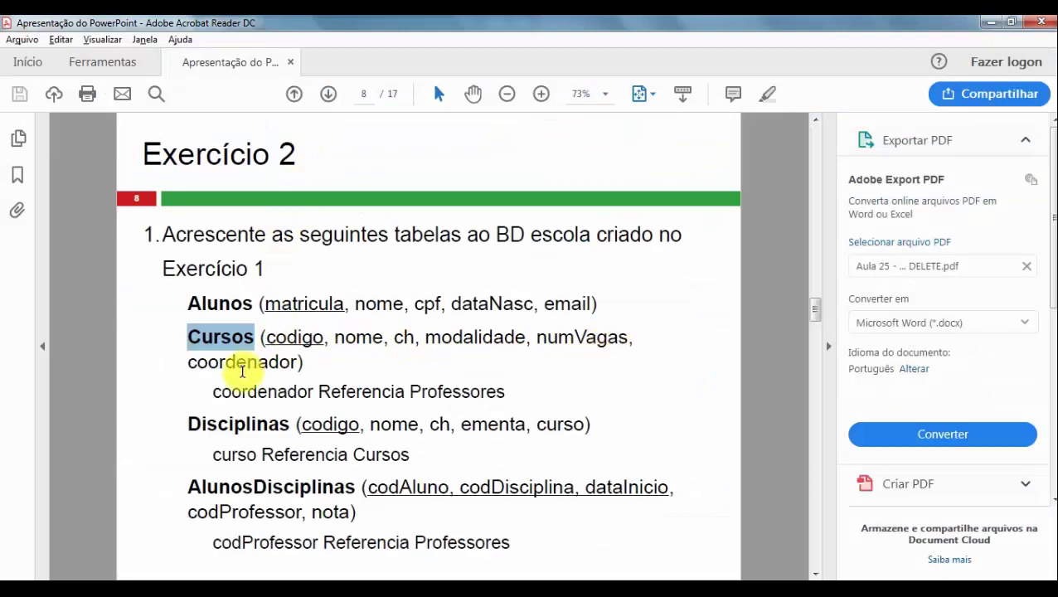
key(alt+Tab)
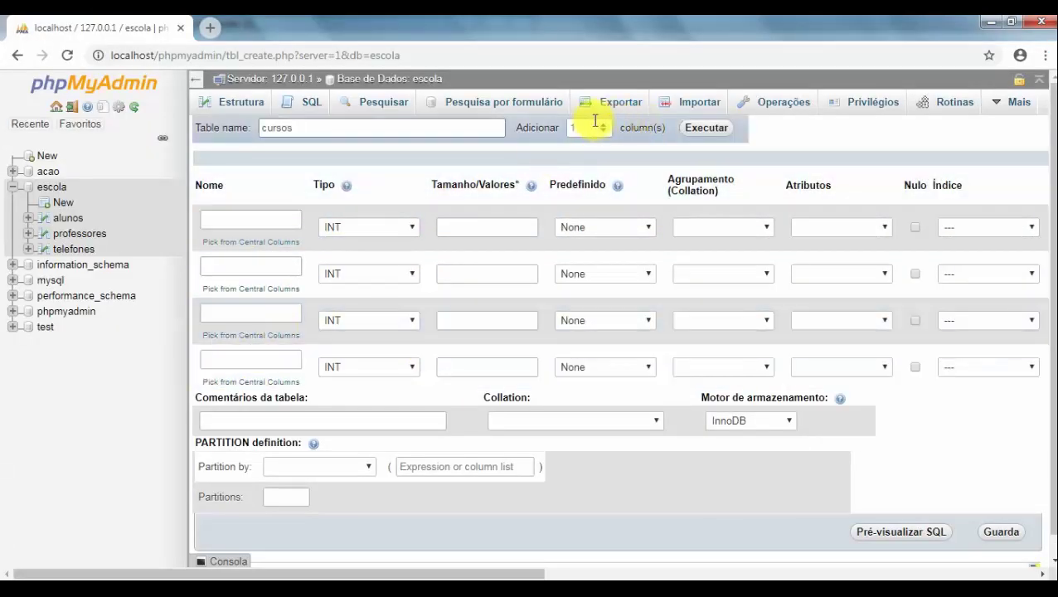
click(604, 123)
click(706, 128)
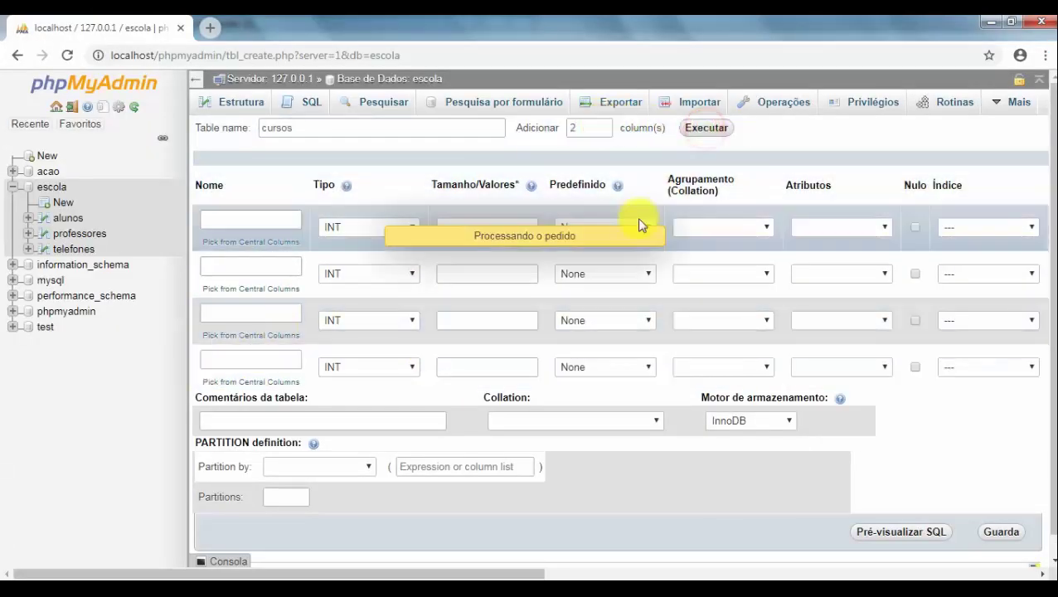
Recheck the Cursos attribute list and add another 2 column rows to the cursos form
key(alt+Tab)
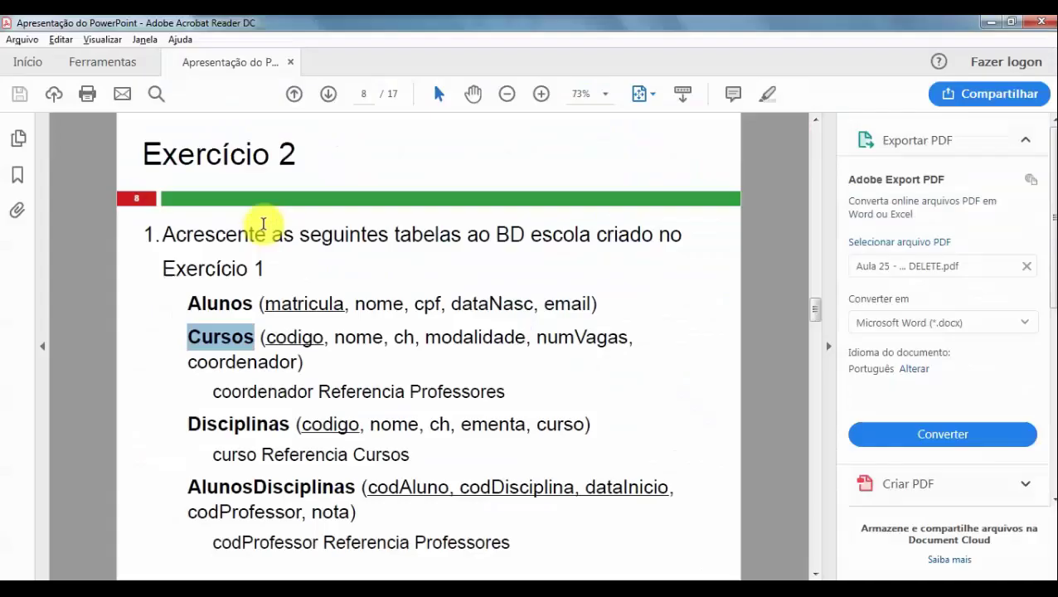
key(alt+Tab)
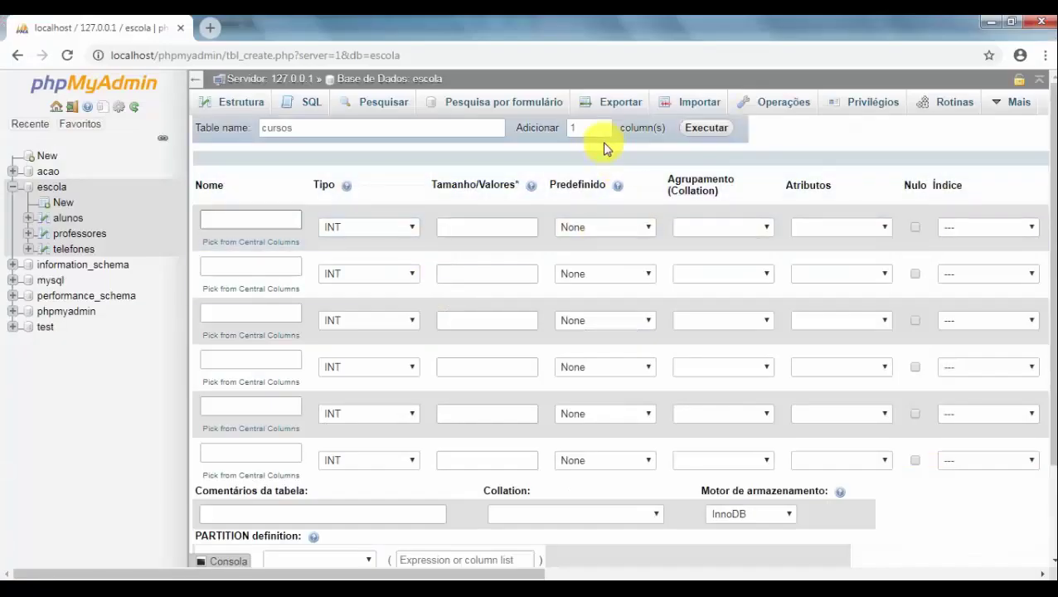
click(602, 125)
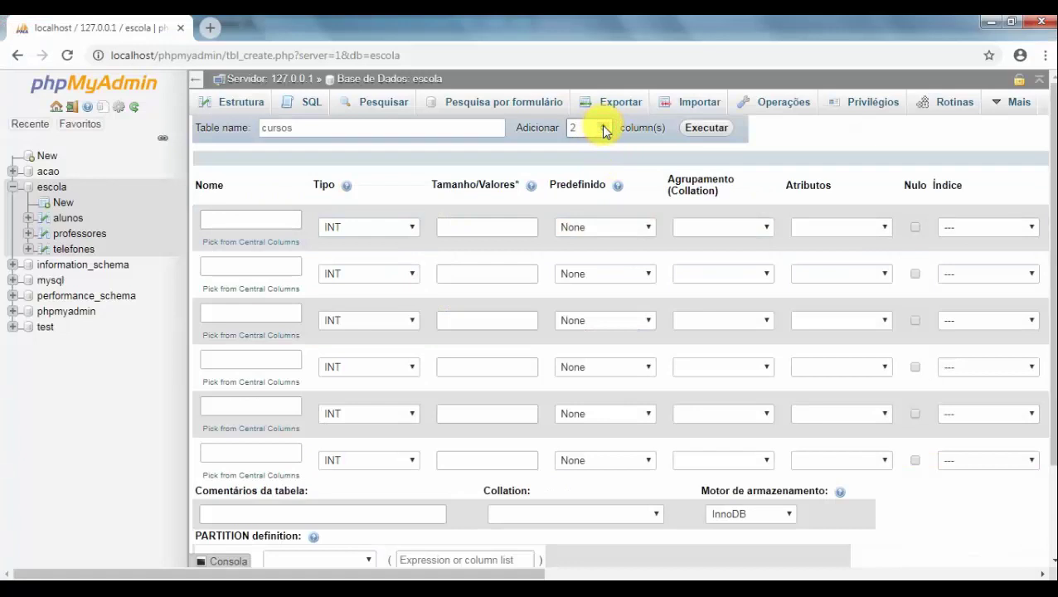
click(700, 130)
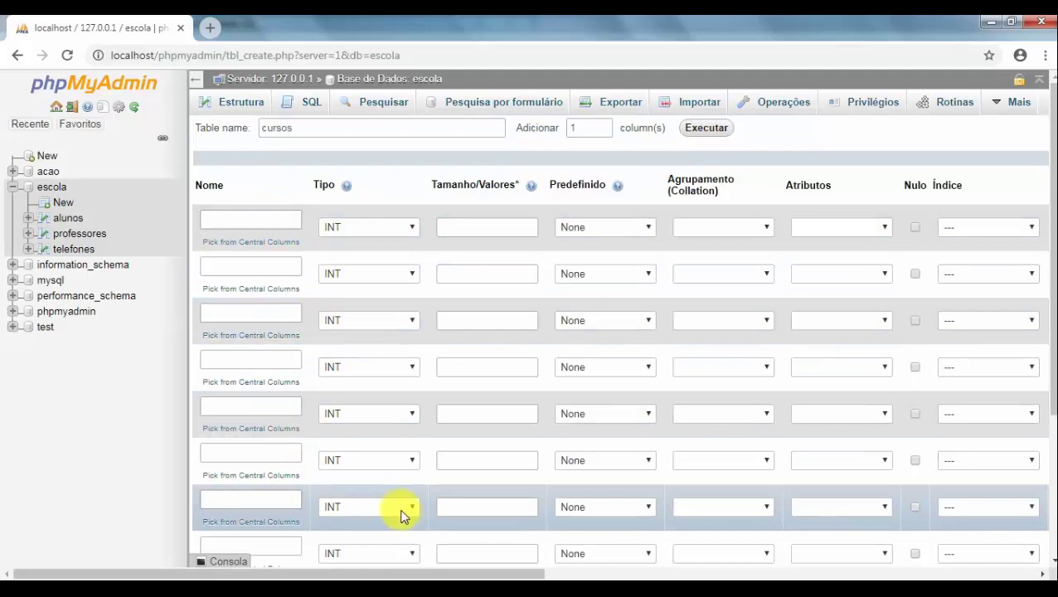
Look up the first Cursos attribute in the exercise and name the first column codigo with a PRIMARY index
key(alt+Tab)
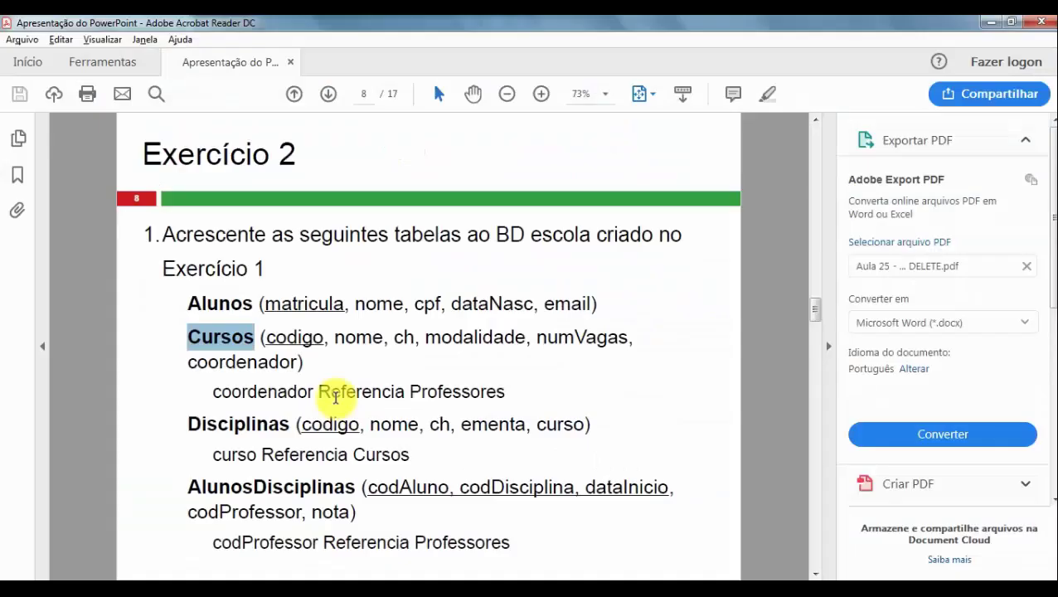
key(alt+Tab)
click(214, 214)
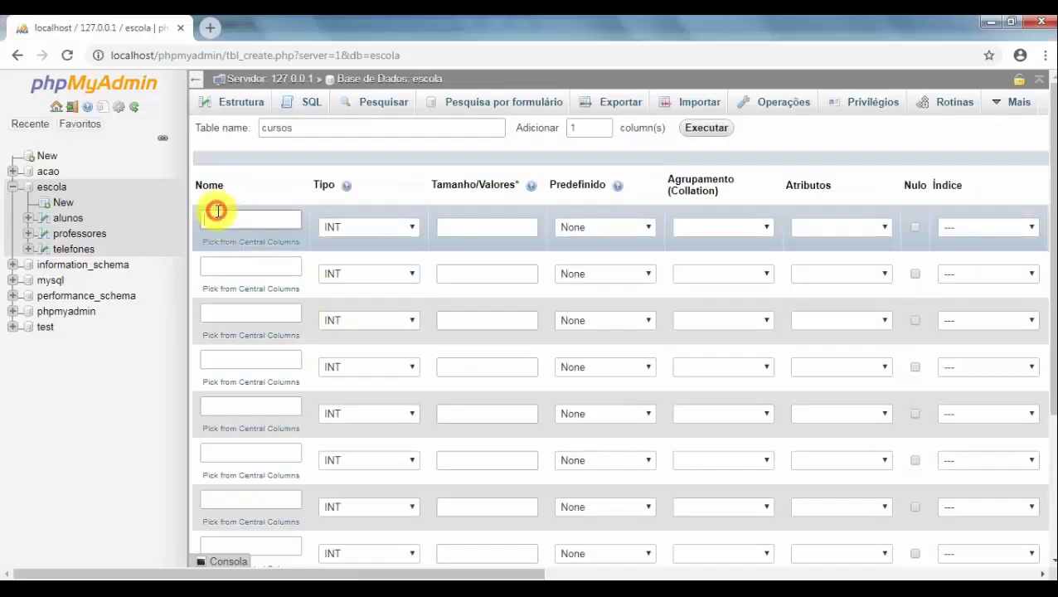
text(codigo)
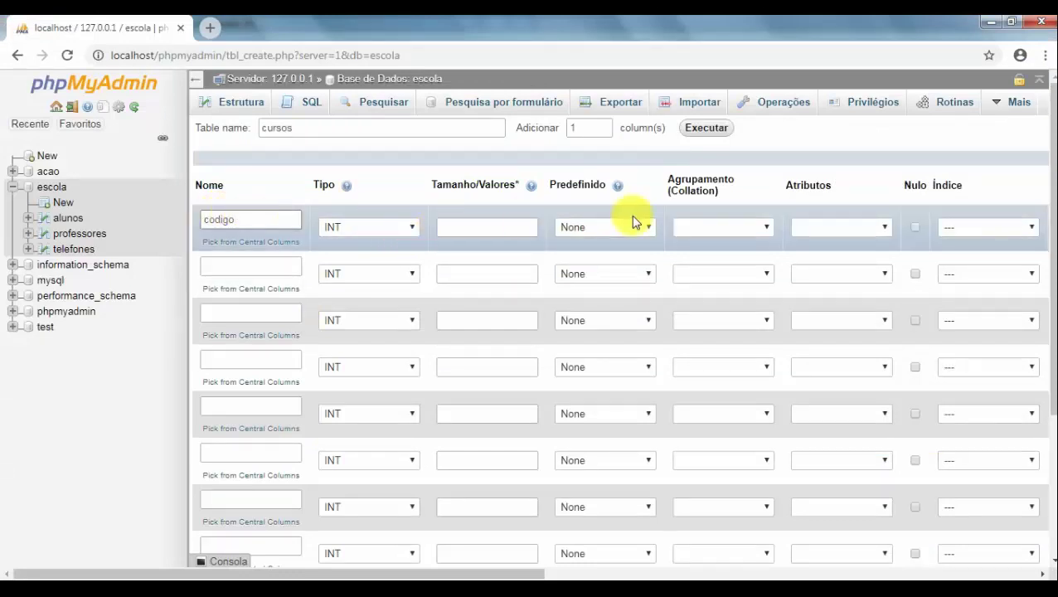
click(975, 227)
click(963, 249)
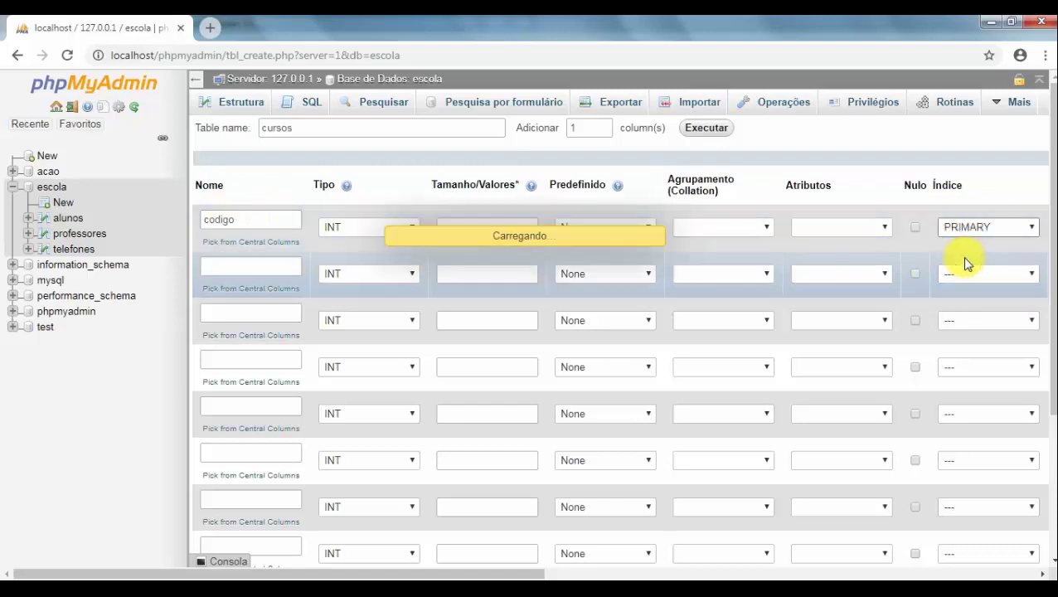
Confirm the primary key on the codigo column and enable auto-increment for it
click(580, 416)
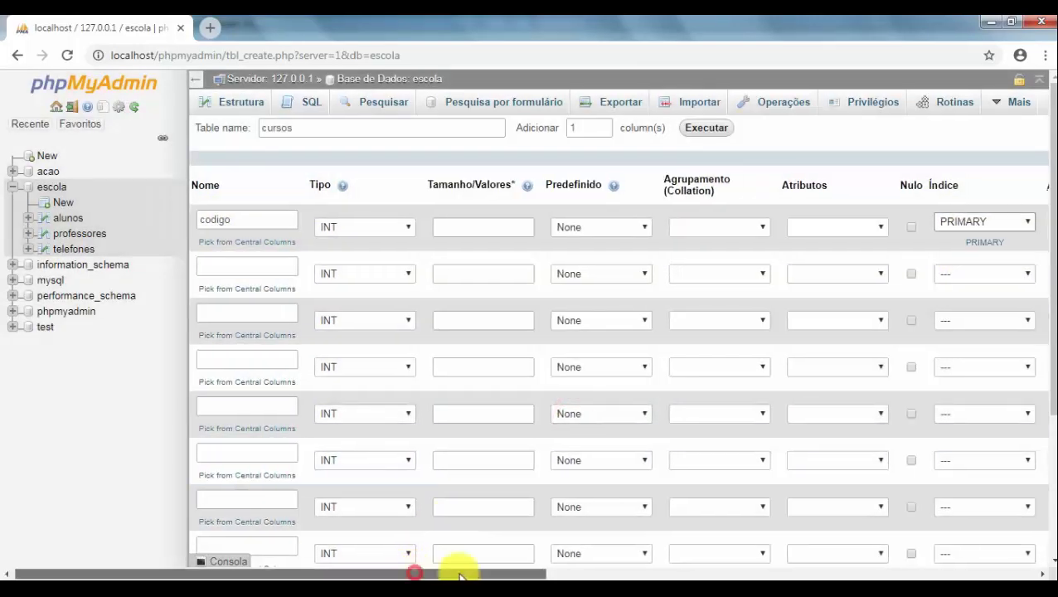
drag(456, 573, 497, 573)
click(775, 226)
Define the second column of the cursos table as nome, type VARCHAR with length 80
click(246, 267)
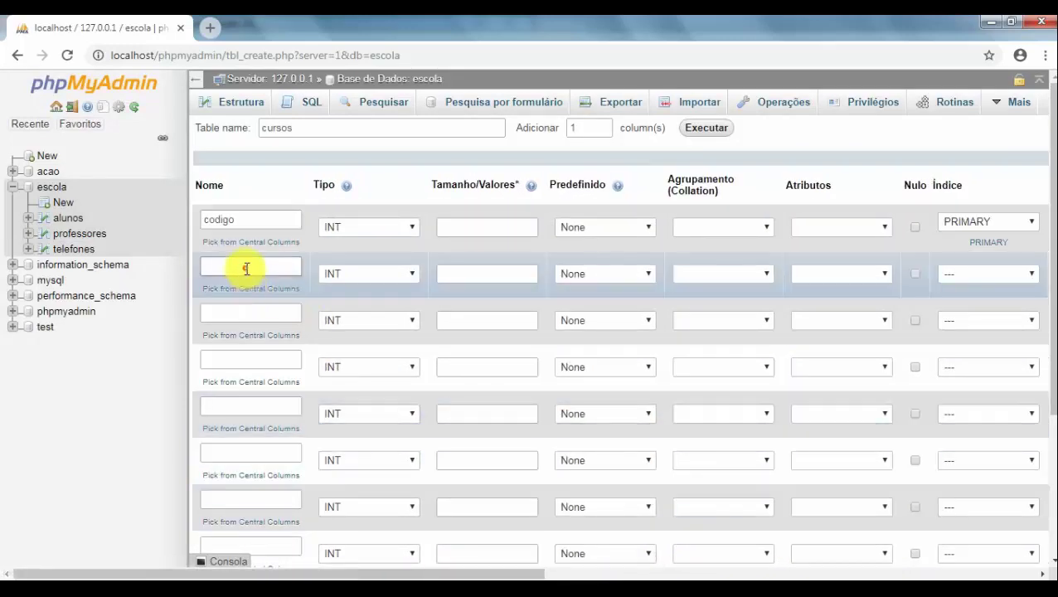
key(alt+Tab)
key(alt+Tab)
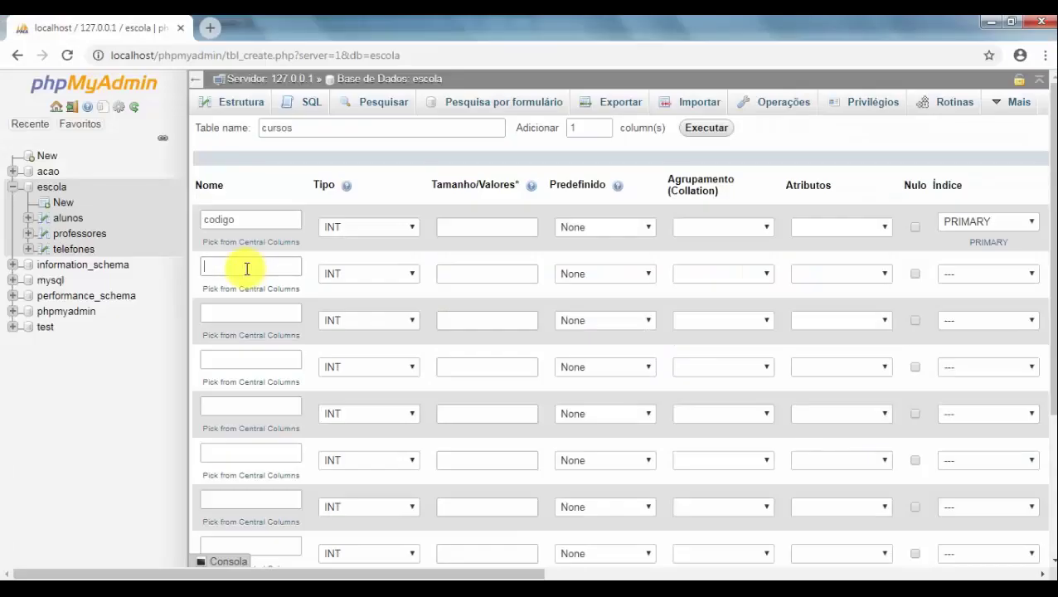
text(nome)
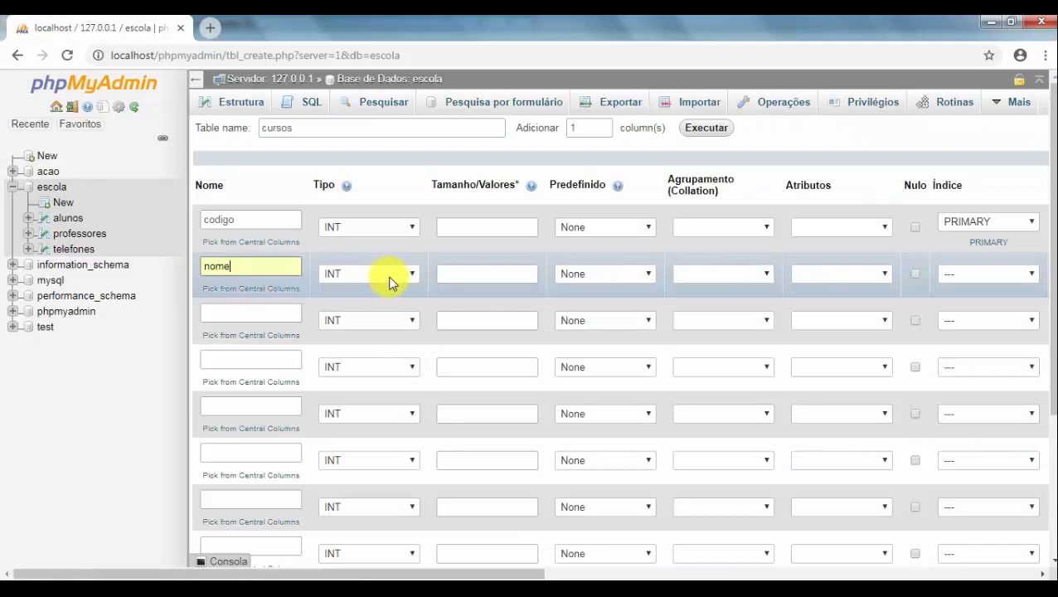
click(390, 273)
click(362, 304)
click(450, 280)
text(80)
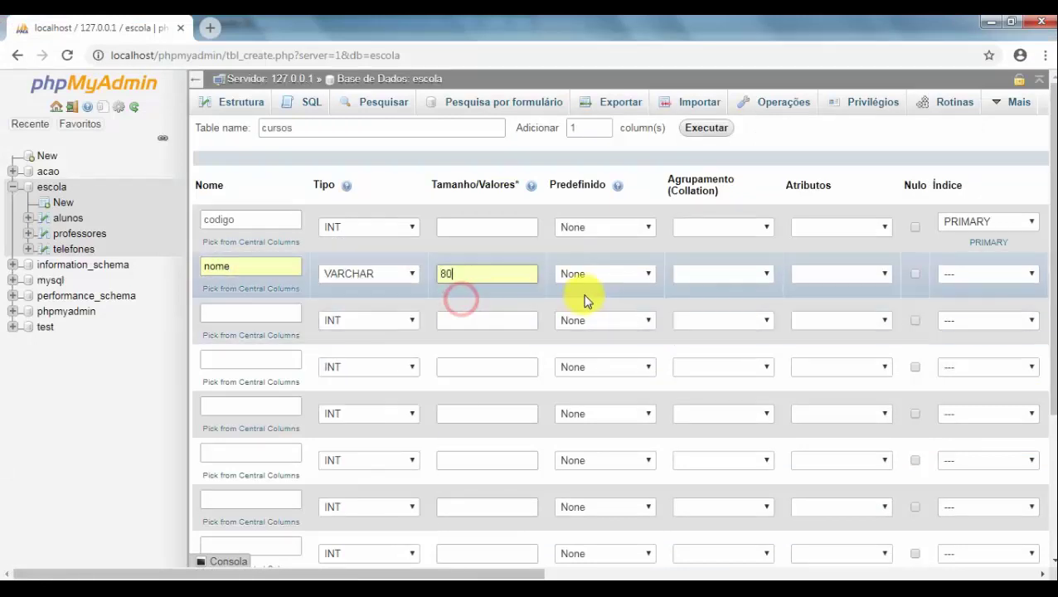
Consult the Cursos attributes in the exercise PDF in Acrobat Reader and name the third column ch
key(alt+Tab)
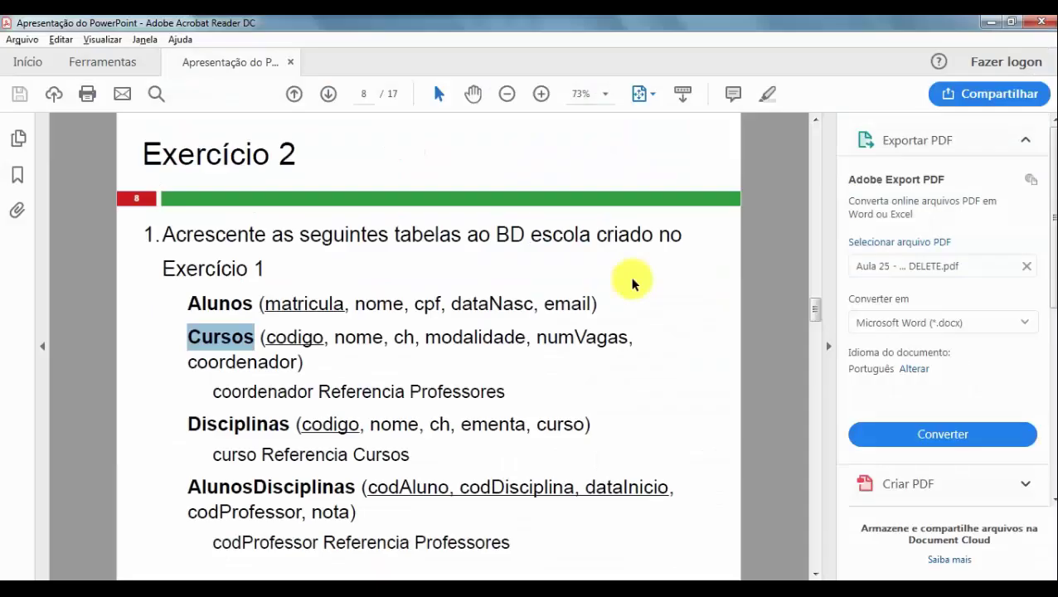
key(alt+Tab)
click(244, 316)
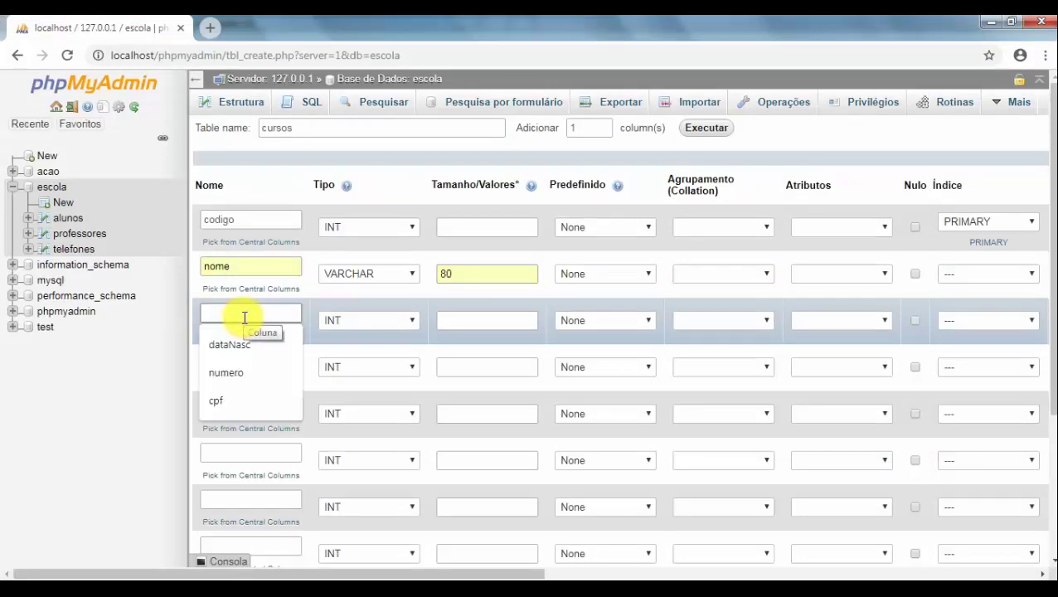
text(ch)
key(alt+Tab)
key(alt+Tab)
text(h)
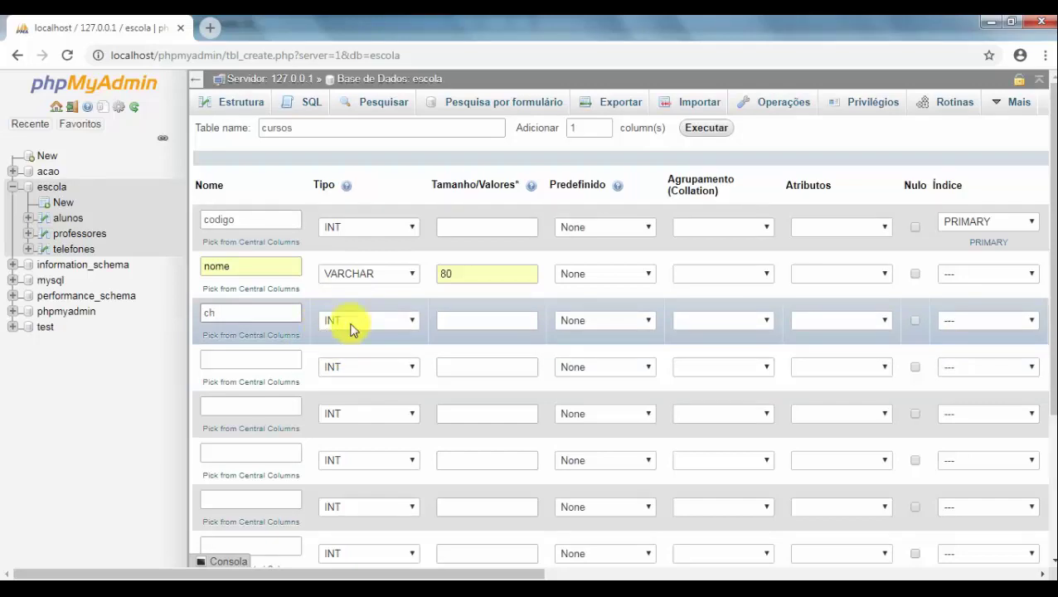
Check the exercise PDF and define the fourth column as modalidade, type VARCHAR with length 50
key(alt+Tab)
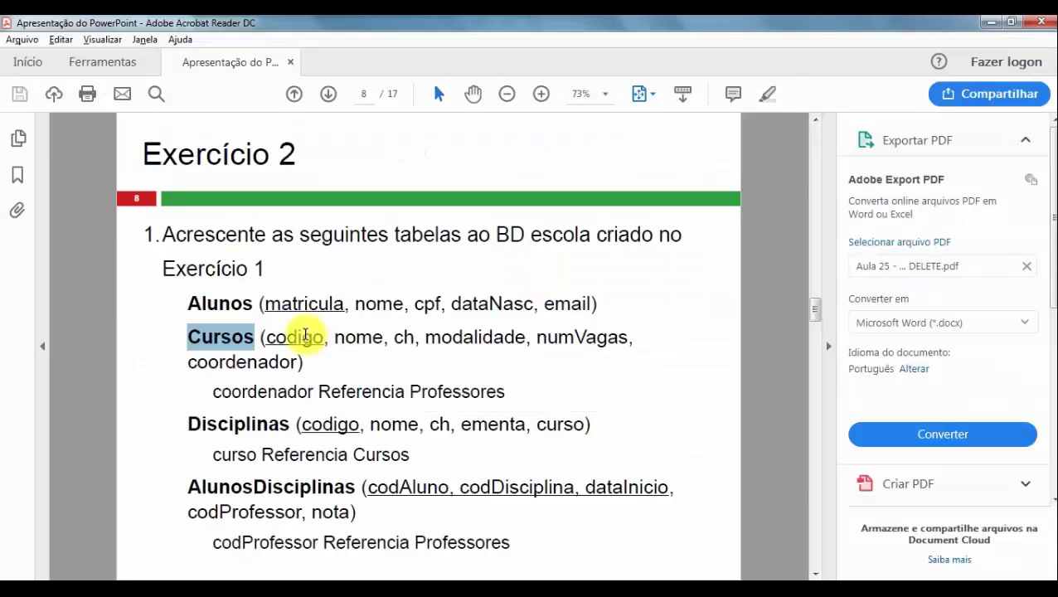
key(alt+Tab)
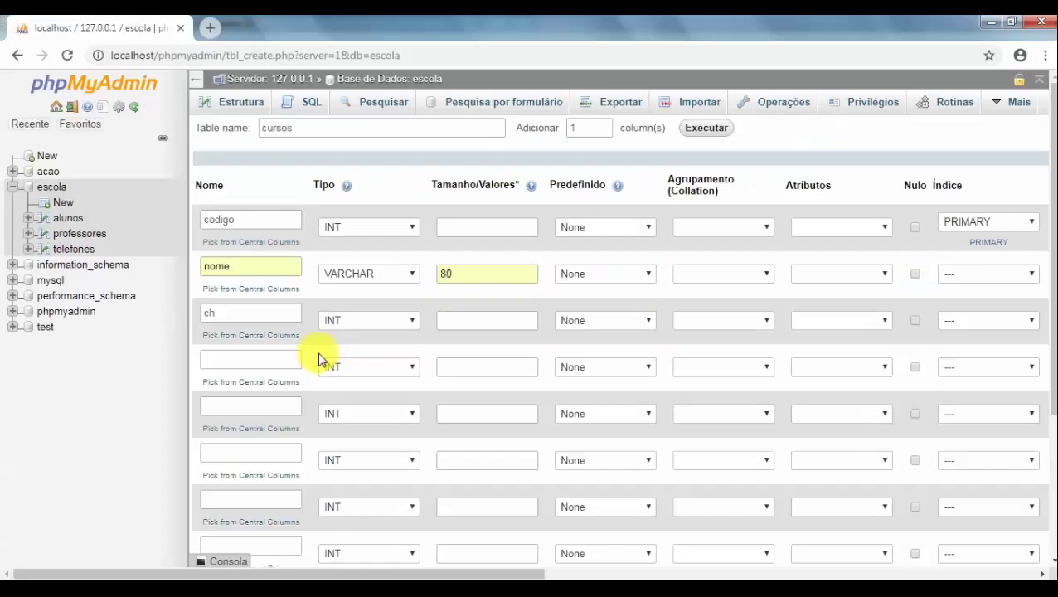
click(222, 356)
text(modalid)
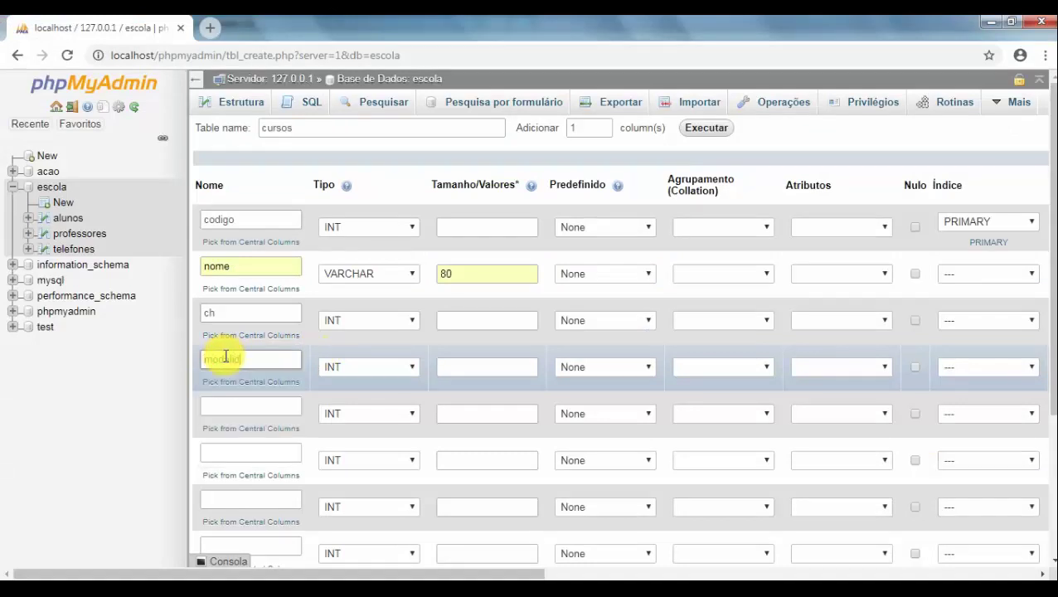
text(ade)
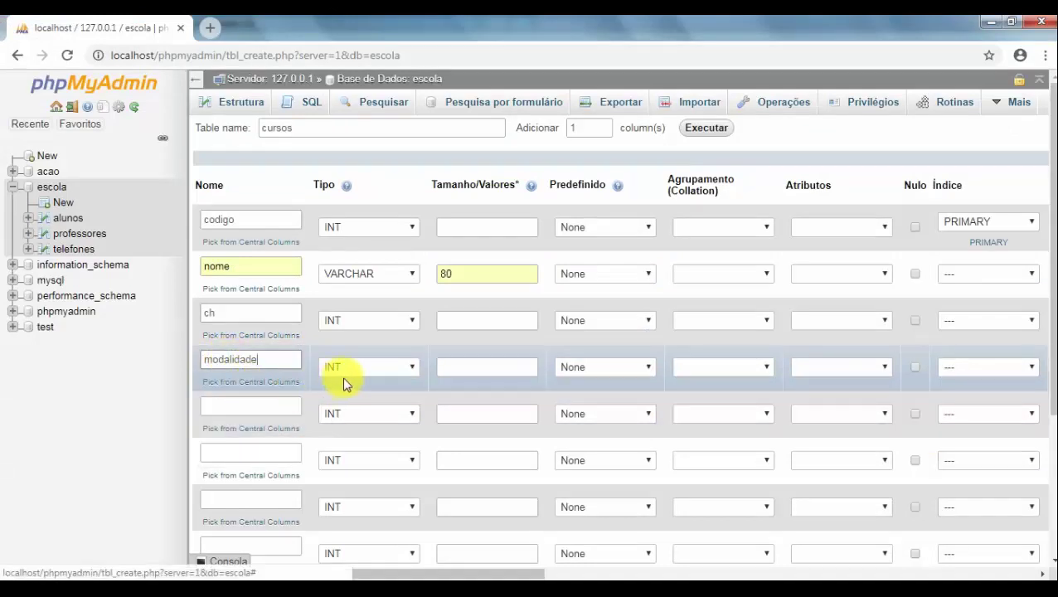
click(396, 366)
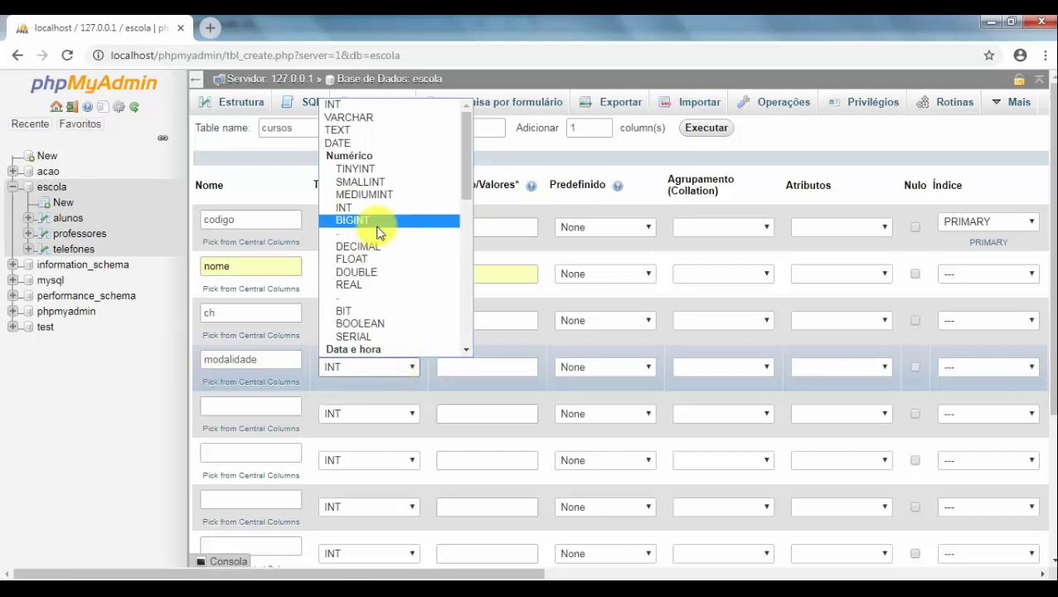
click(351, 117)
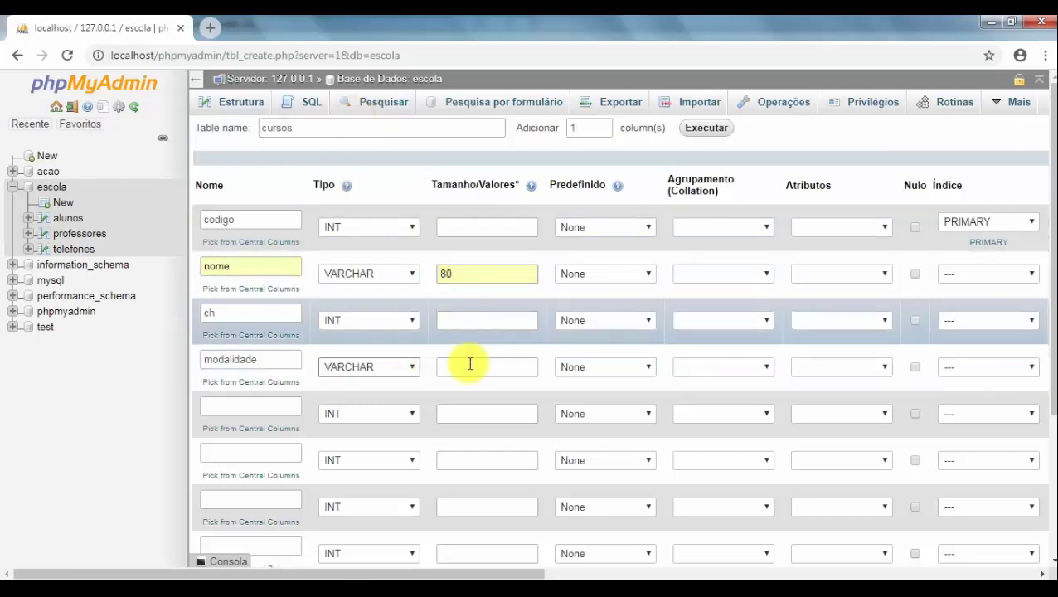
click(469, 368)
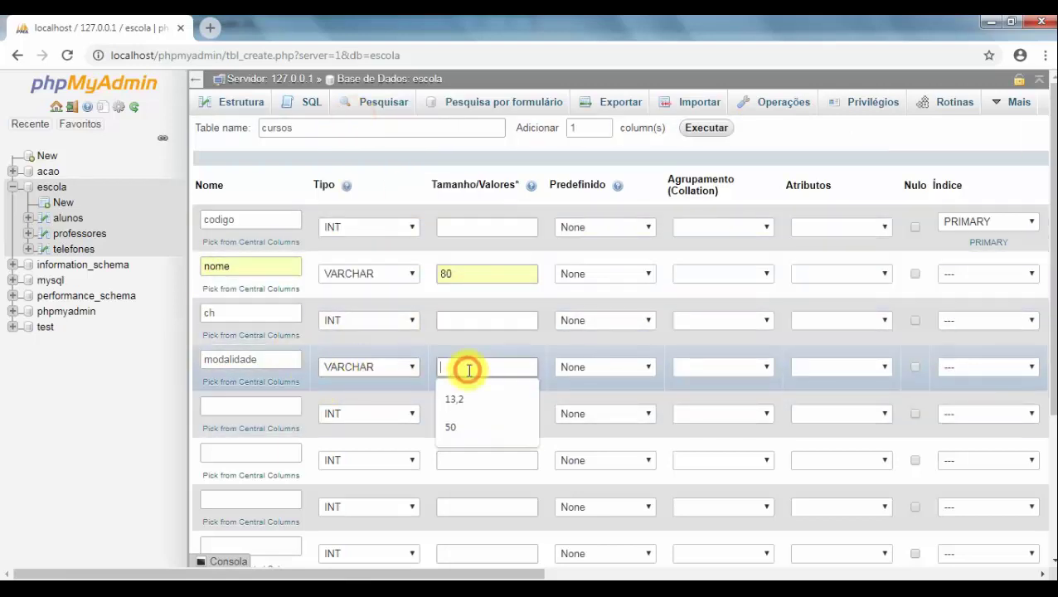
text(50)
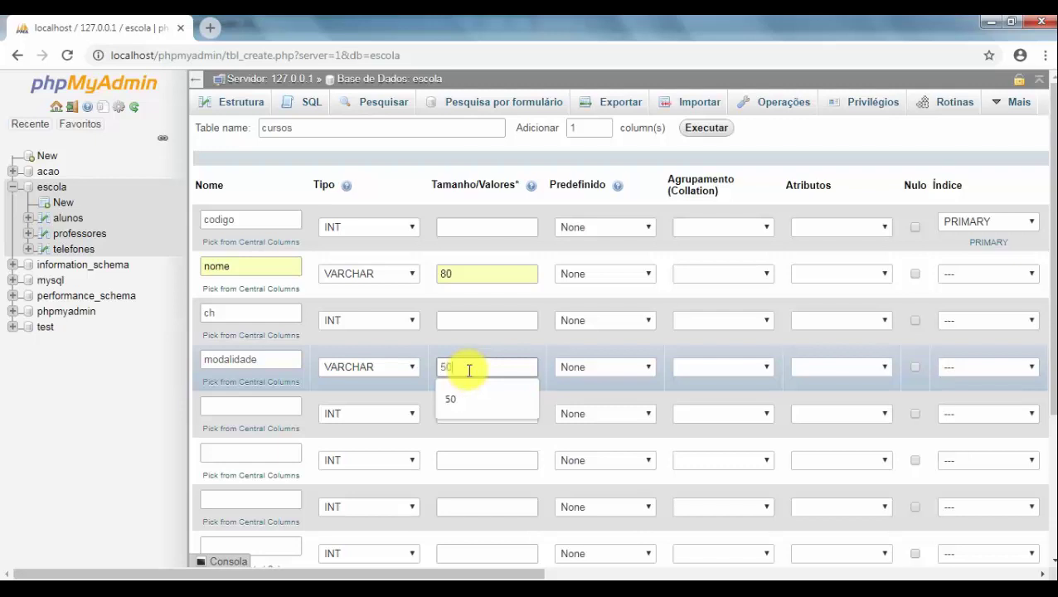
Check the exercise PDF for the next attribute and name the fifth column numVagas
key(alt+Tab)
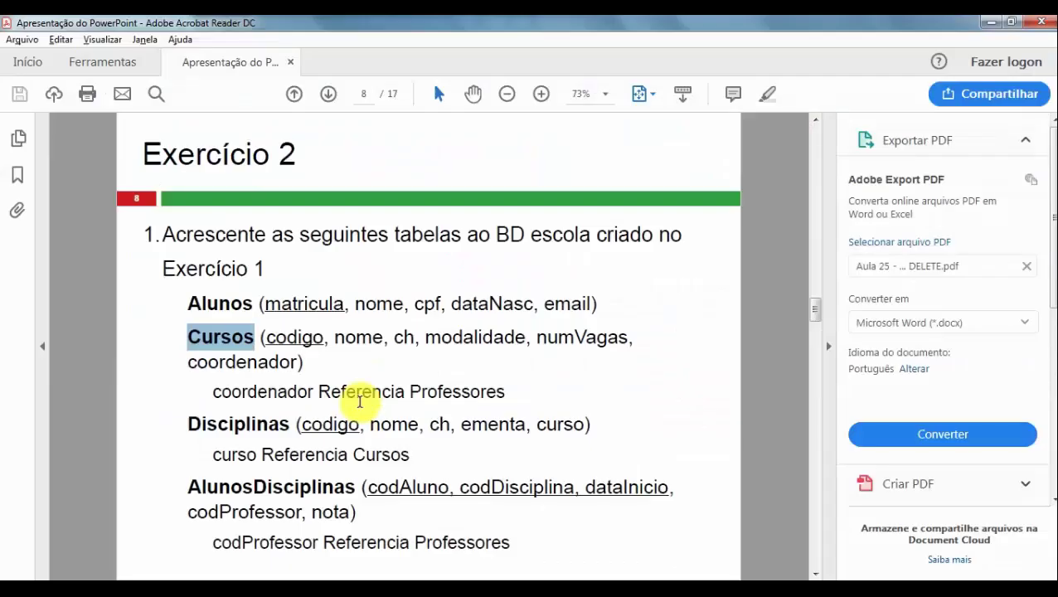
key(alt+Tab)
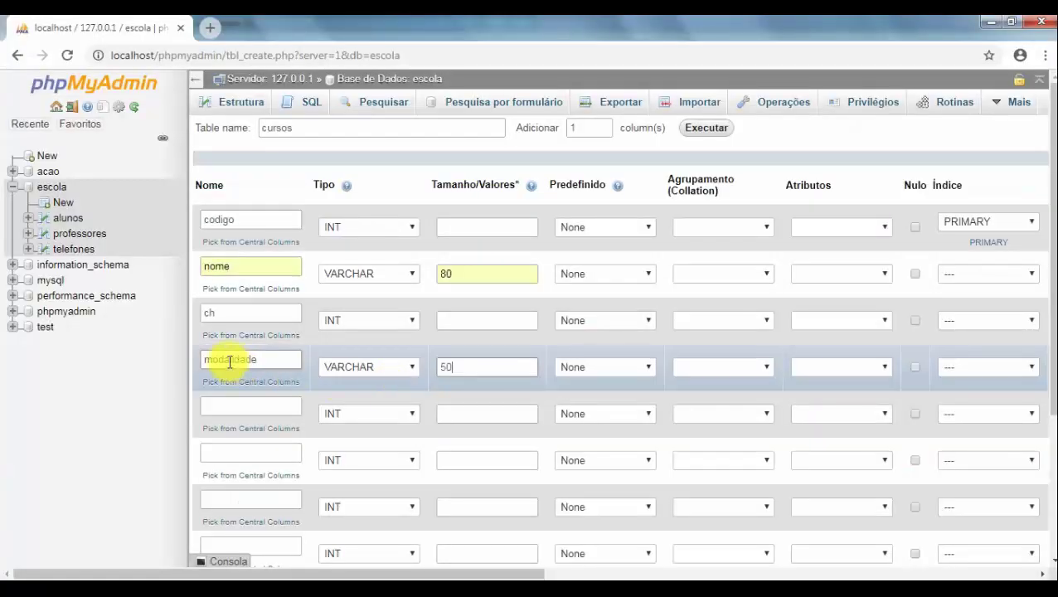
click(232, 406)
text(numVagas)
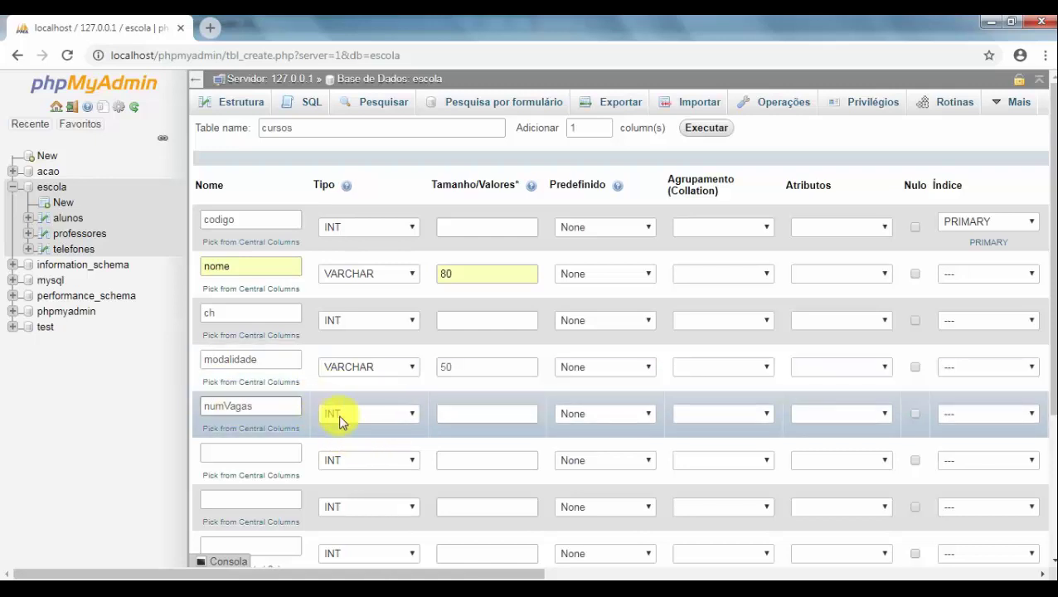
Name the sixth column coordenador, consulting its reference to Professores in the exercise PDF
key(alt+Tab)
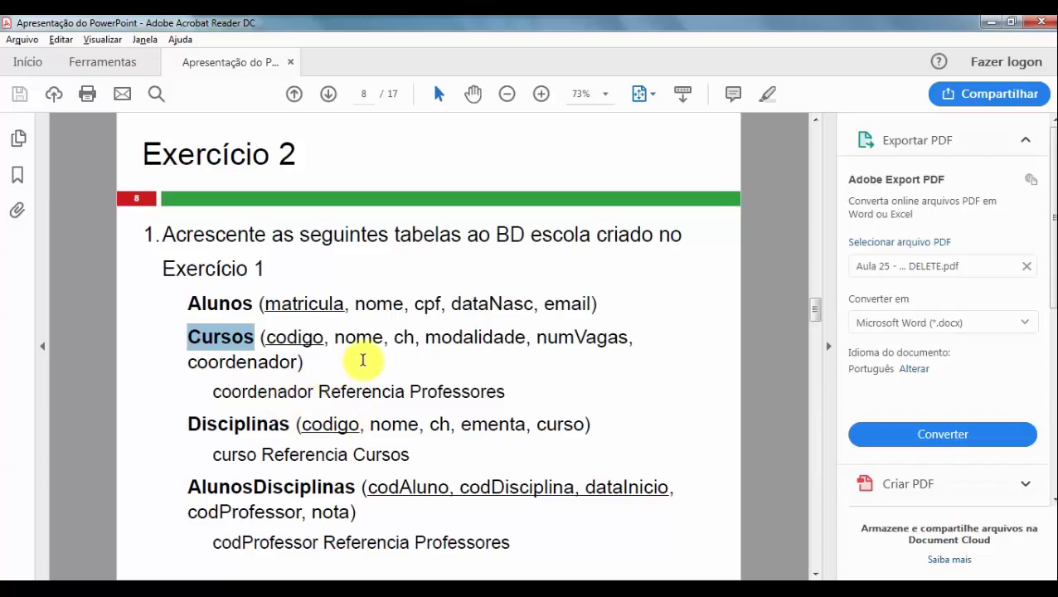
key(alt+Tab)
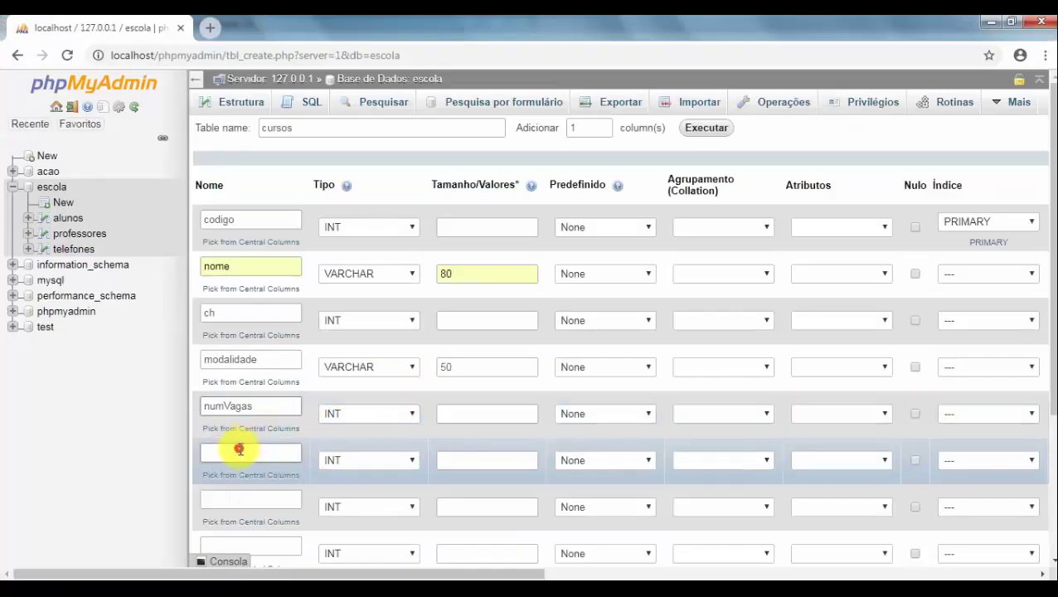
click(241, 450)
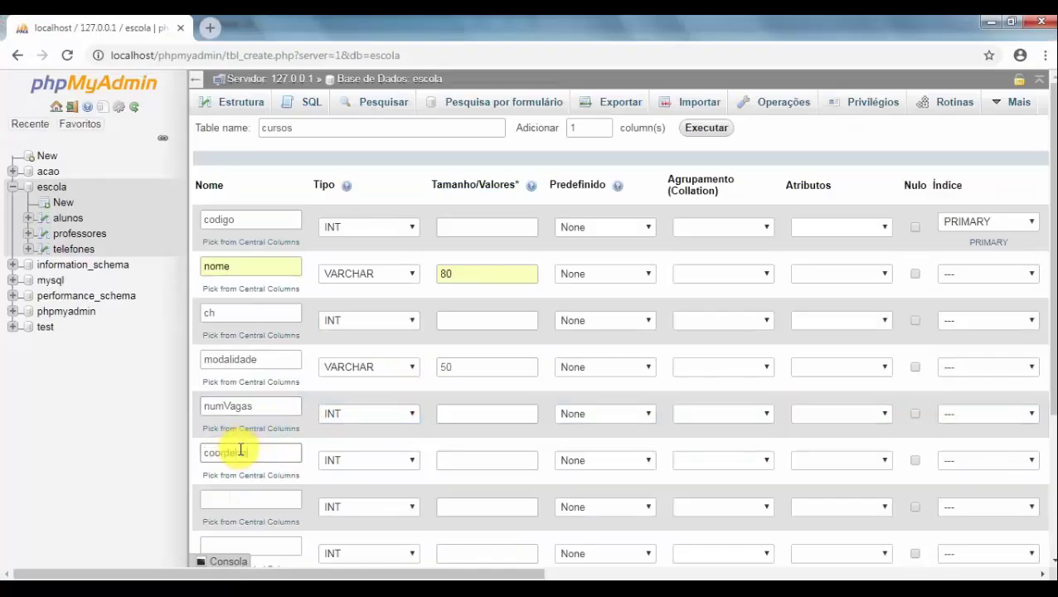
key(alt+Tab)
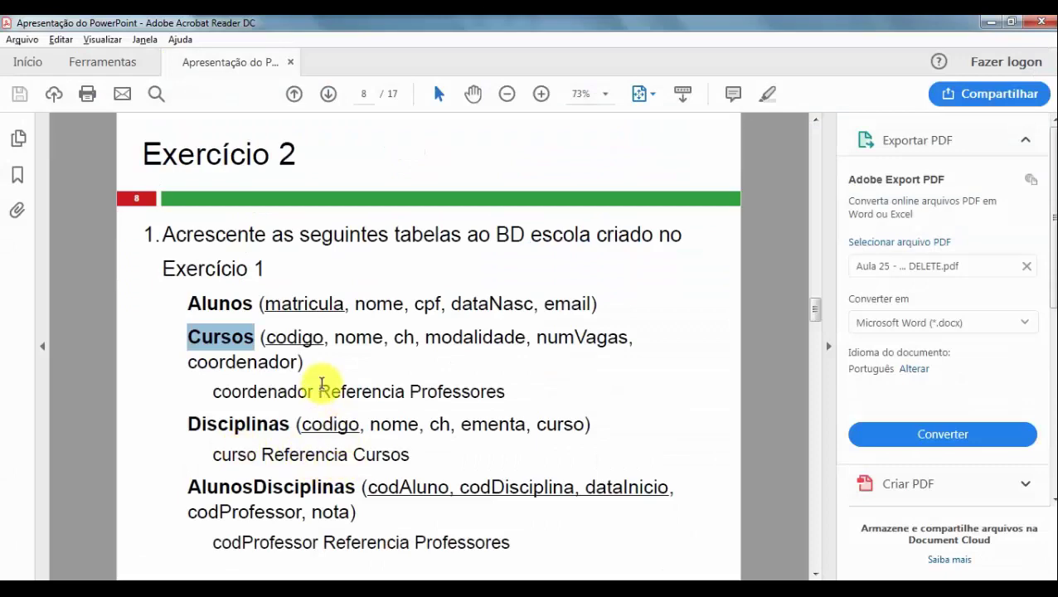
click(448, 395)
double_click(448, 396)
key(alt+Tab)
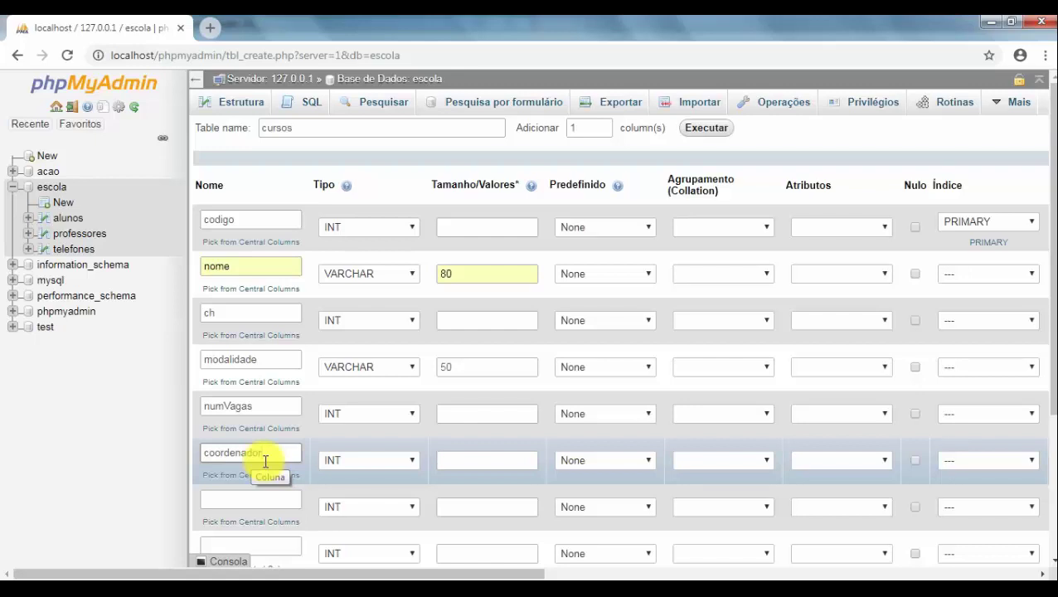
key(alt+Tab)
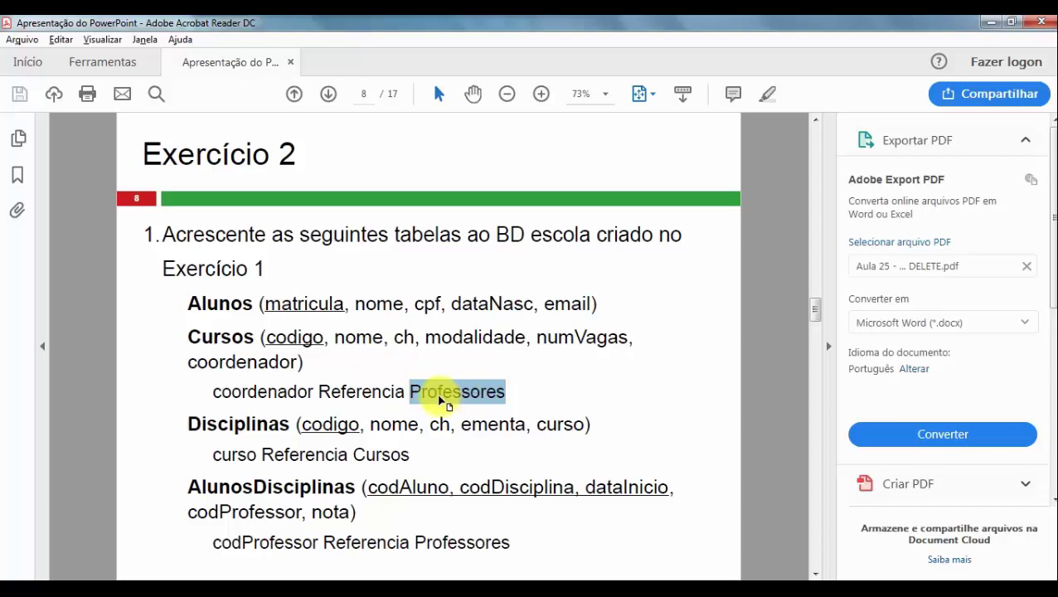
key(alt+Tab)
click(220, 453)
text(coordenador)
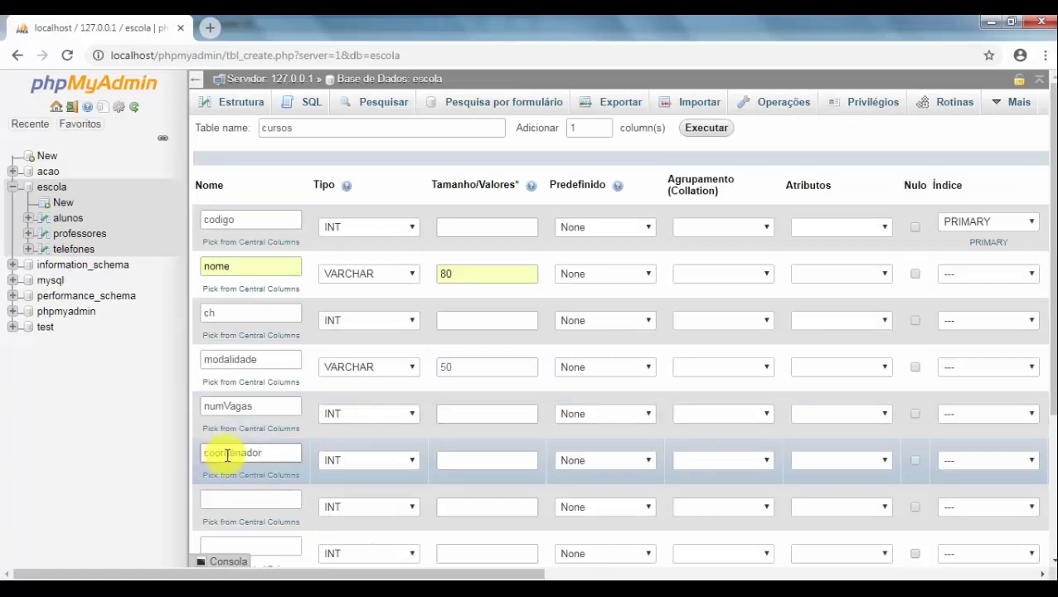
Set the coordenador column's type to VARCHAR with length 11
click(348, 458)
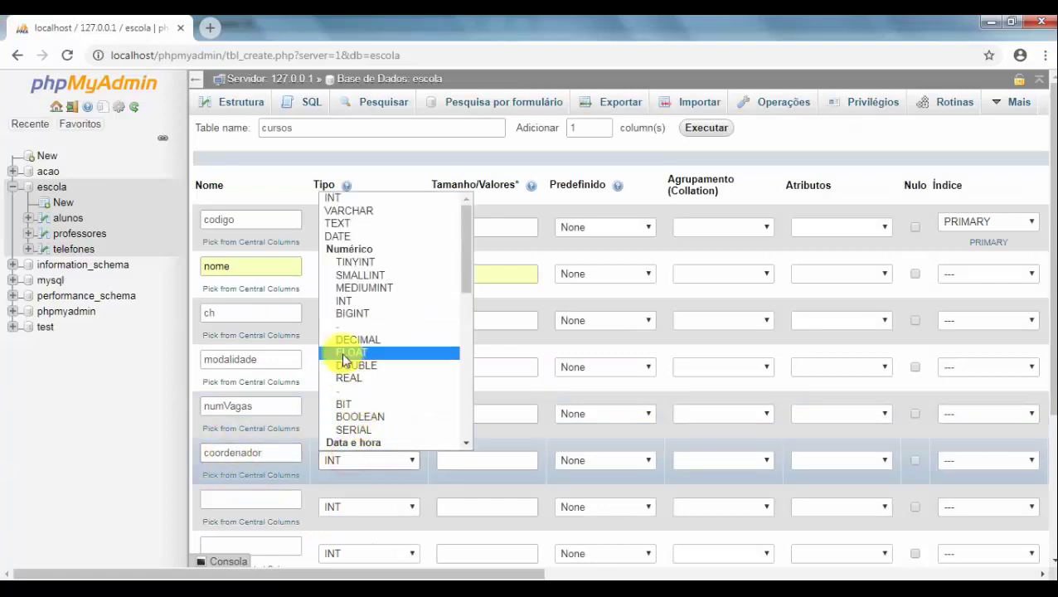
click(352, 211)
click(471, 461)
text(11)
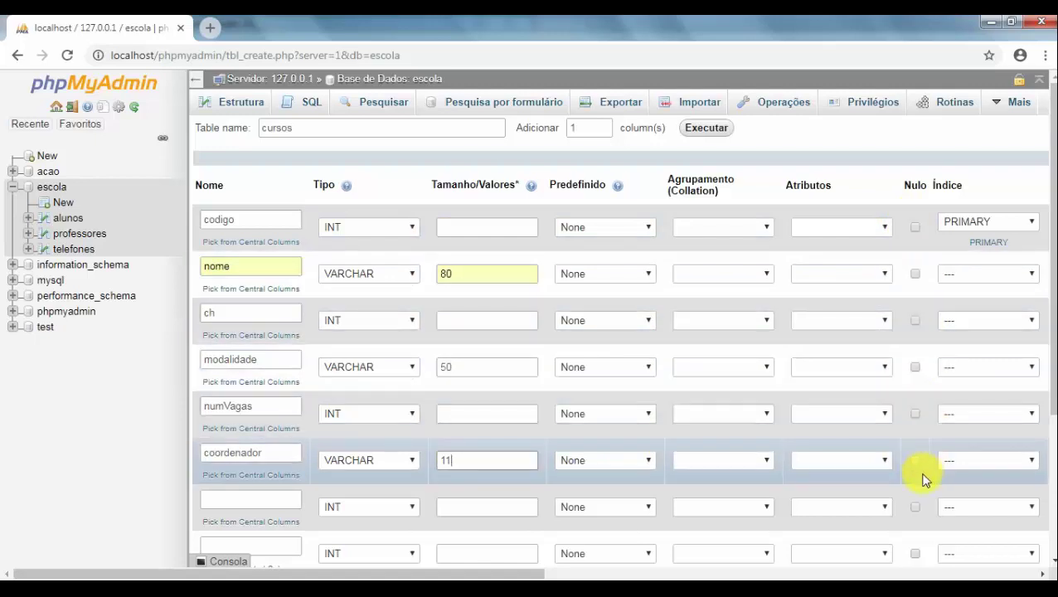
Save the cursos table definition in the escola database
scroll(857, 278, down, 2)
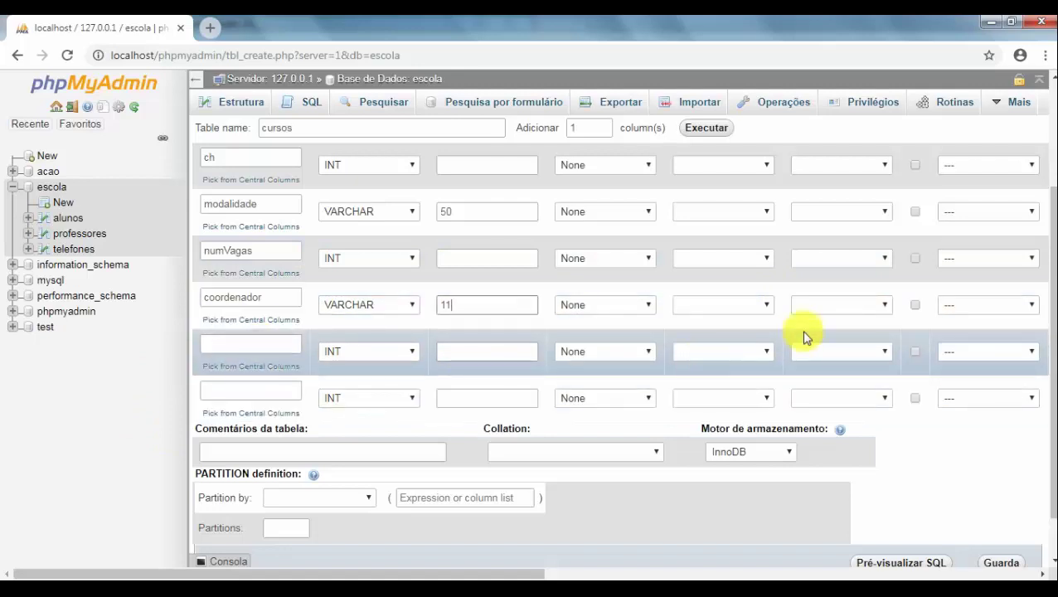
scroll(961, 481, down, 1)
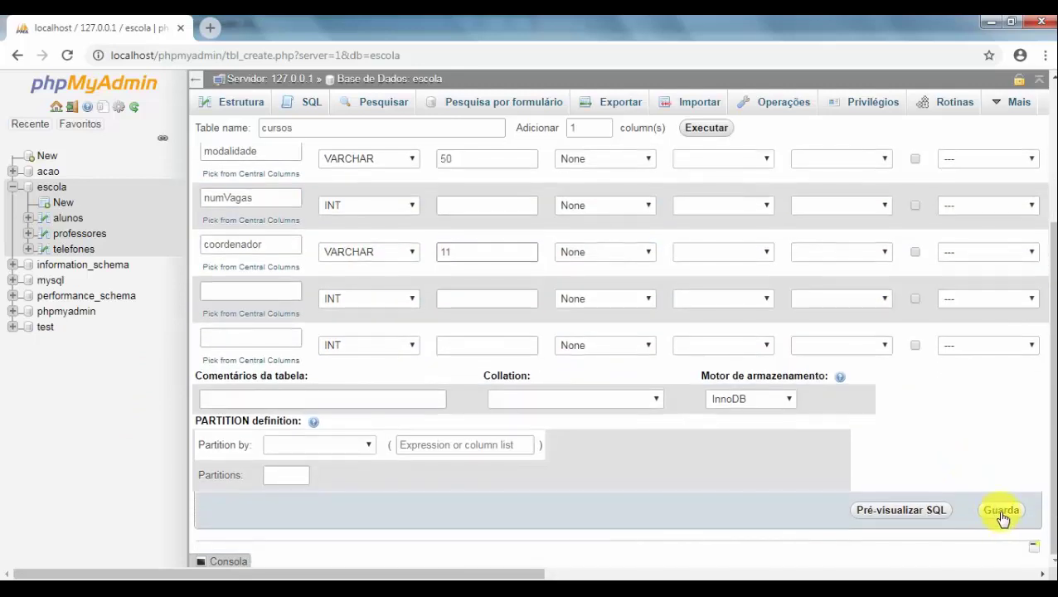
click(1001, 511)
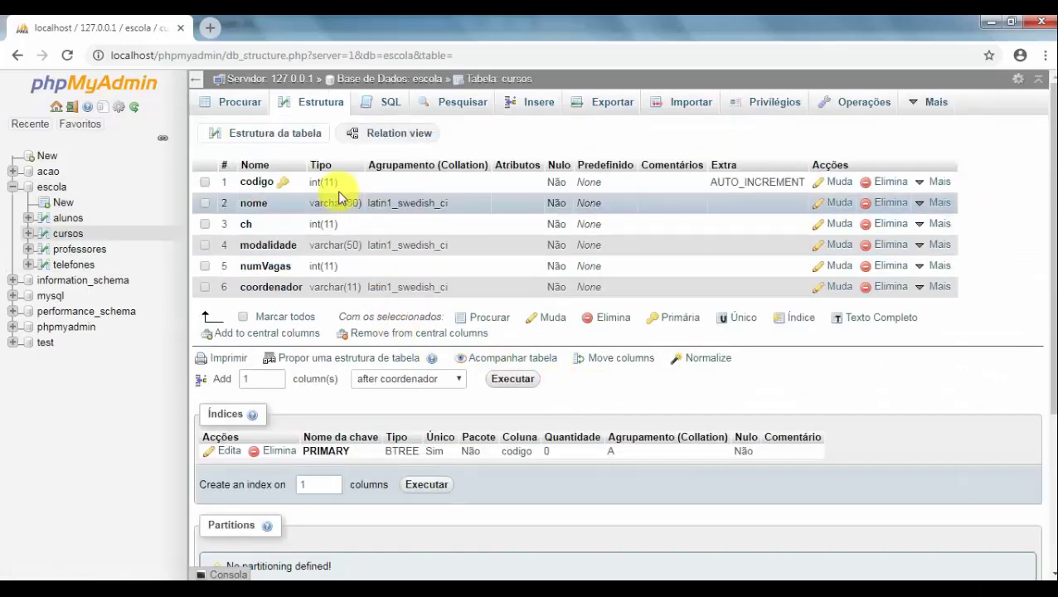
Review the coordenador reference to Professores in the exercise PDF and the coordenador column's type in the cursos structure
key(alt+Tab)
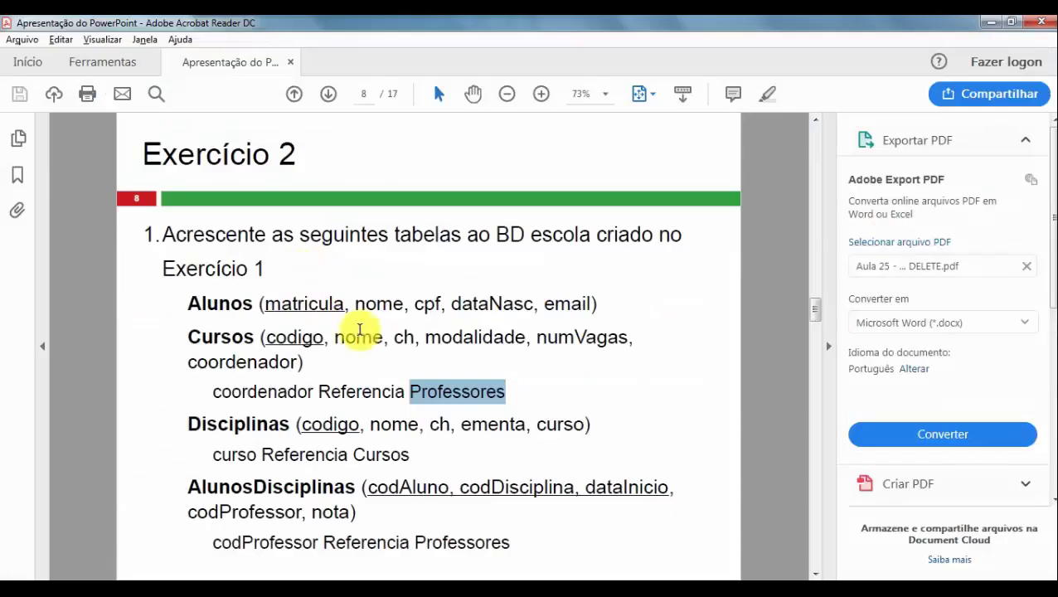
drag(222, 397, 491, 396)
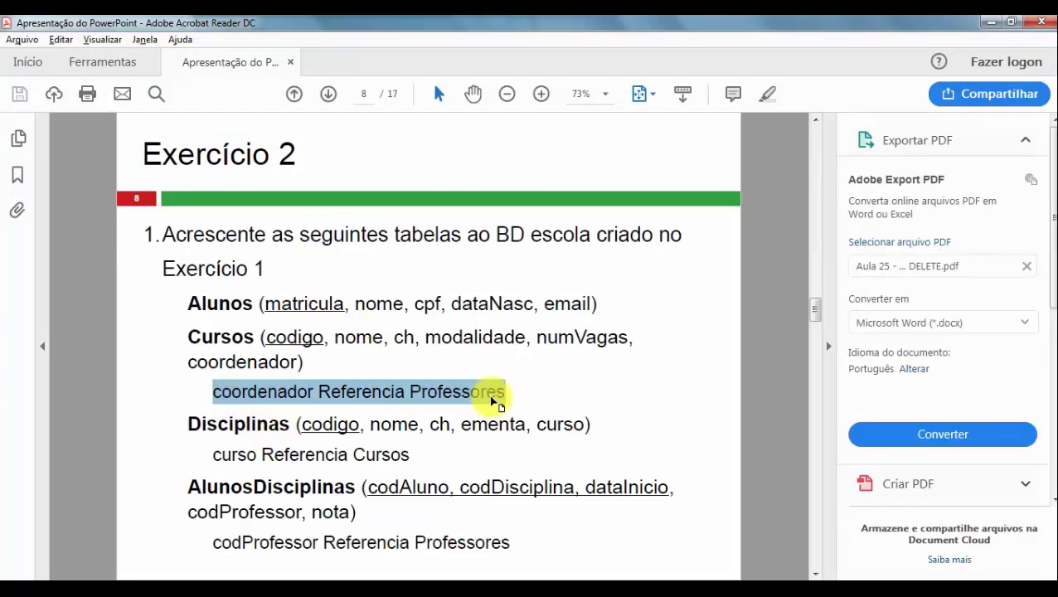
key(alt+Tab)
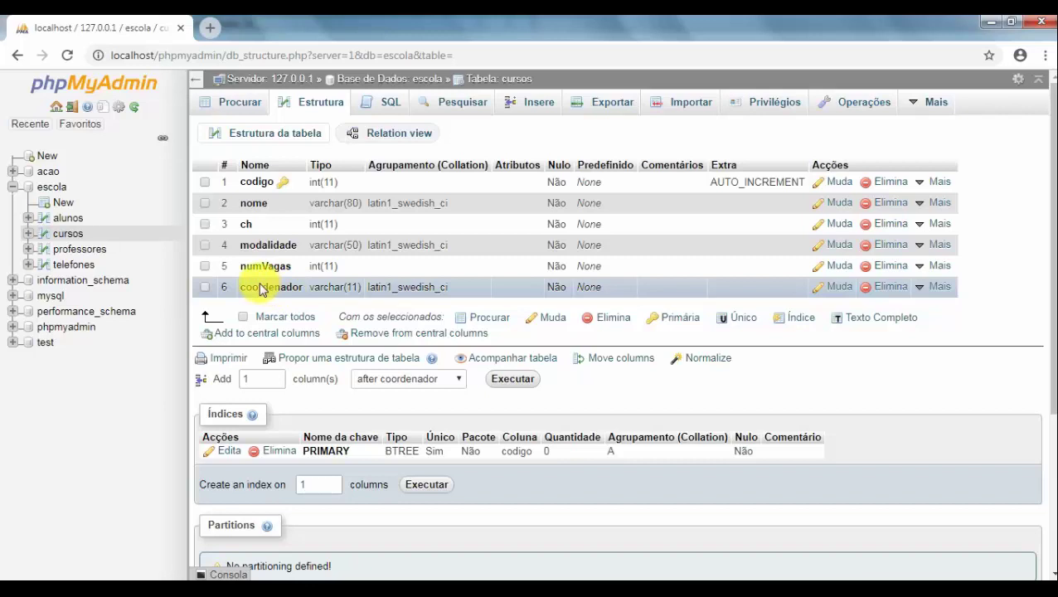
drag(360, 287, 310, 297)
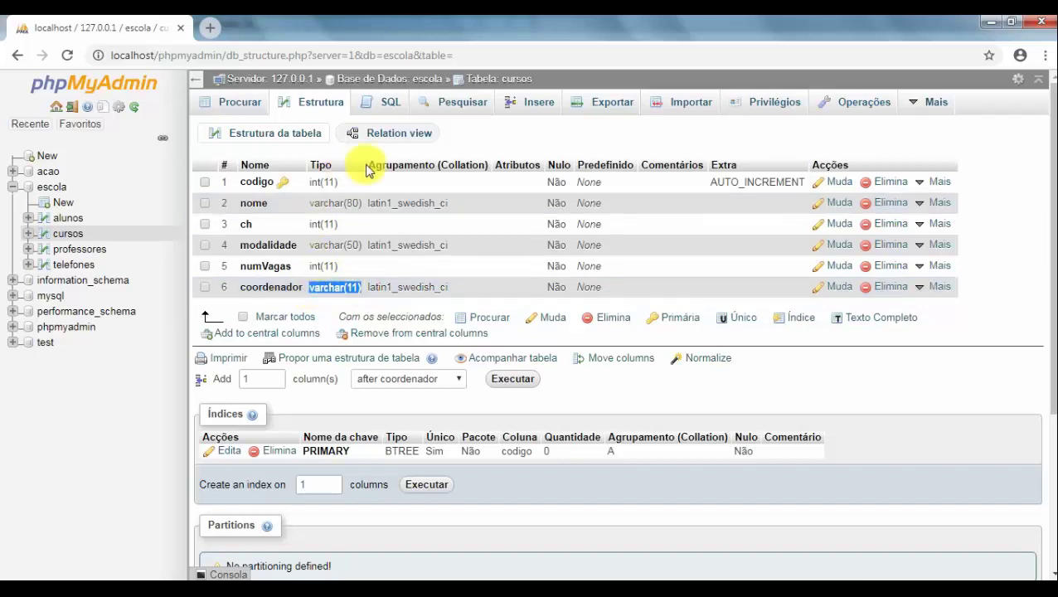
Start a foreign key constraint on the cursos table named cpfCoord_FK, using coordenador as its column
click(406, 136)
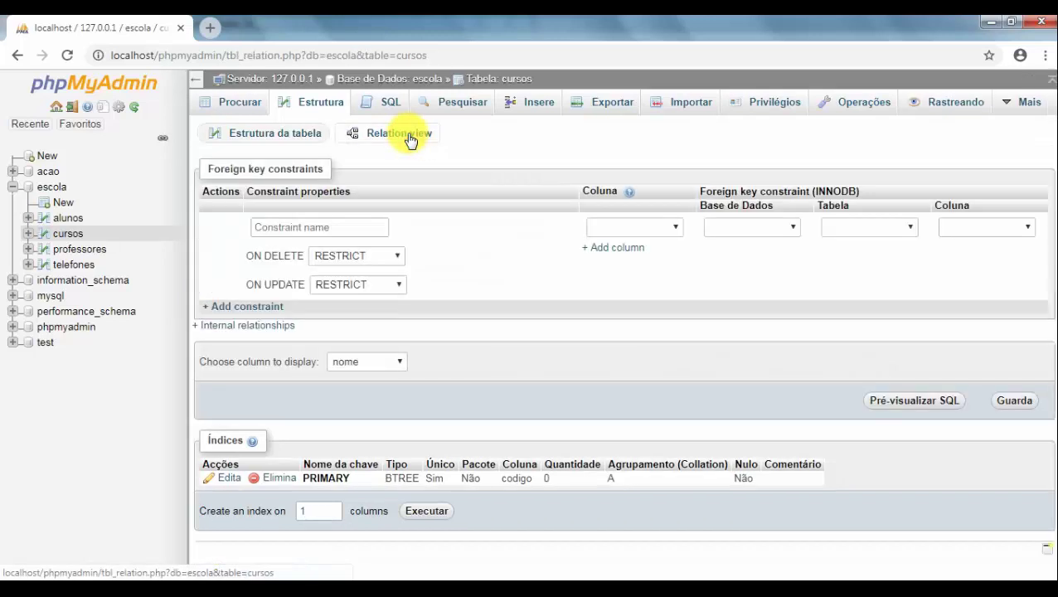
click(310, 224)
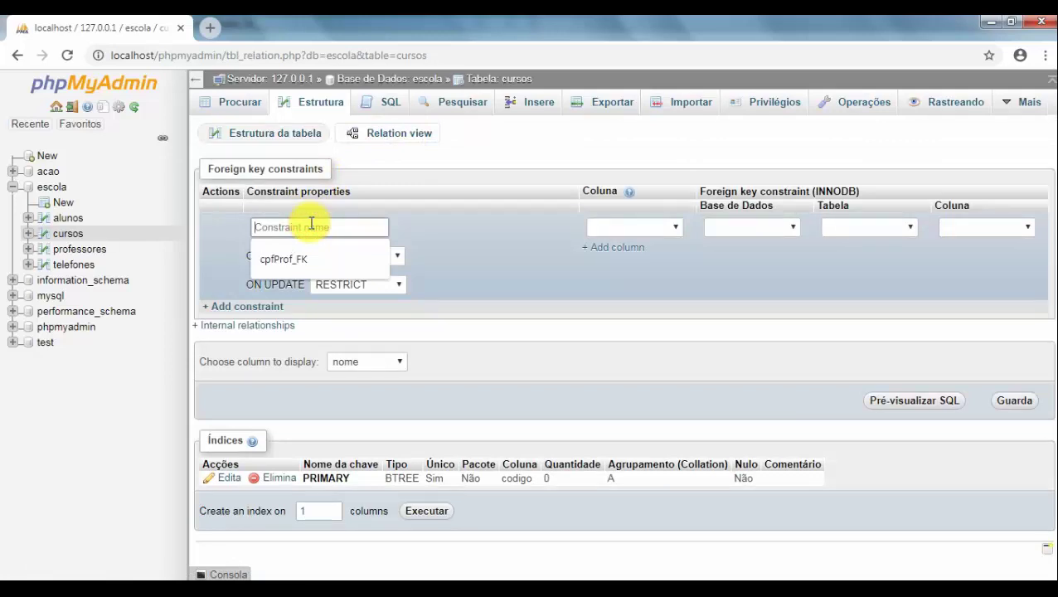
text(cpfCoo)
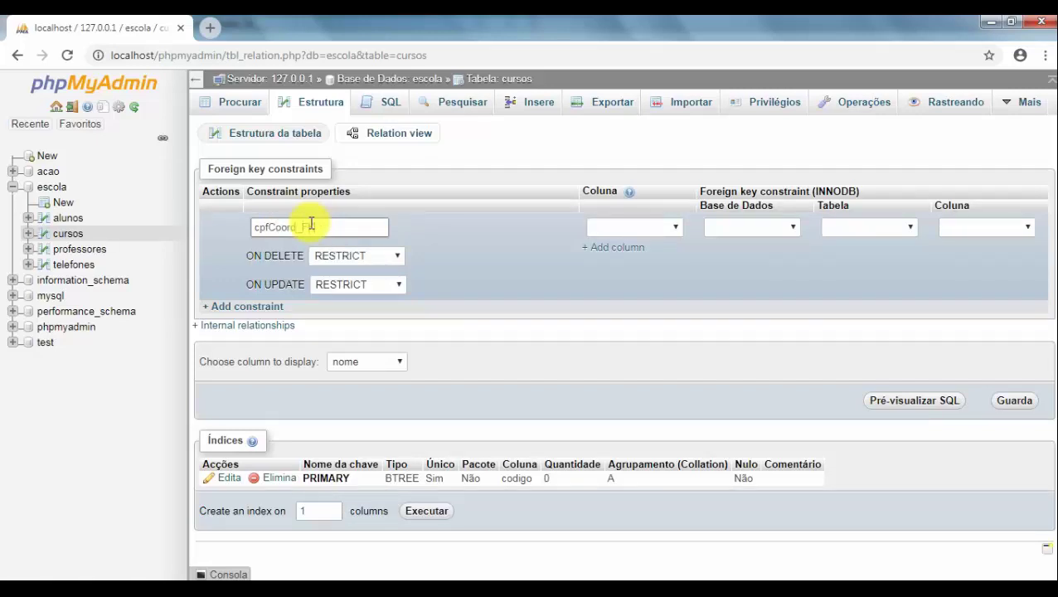
text(rd_FK)
click(591, 227)
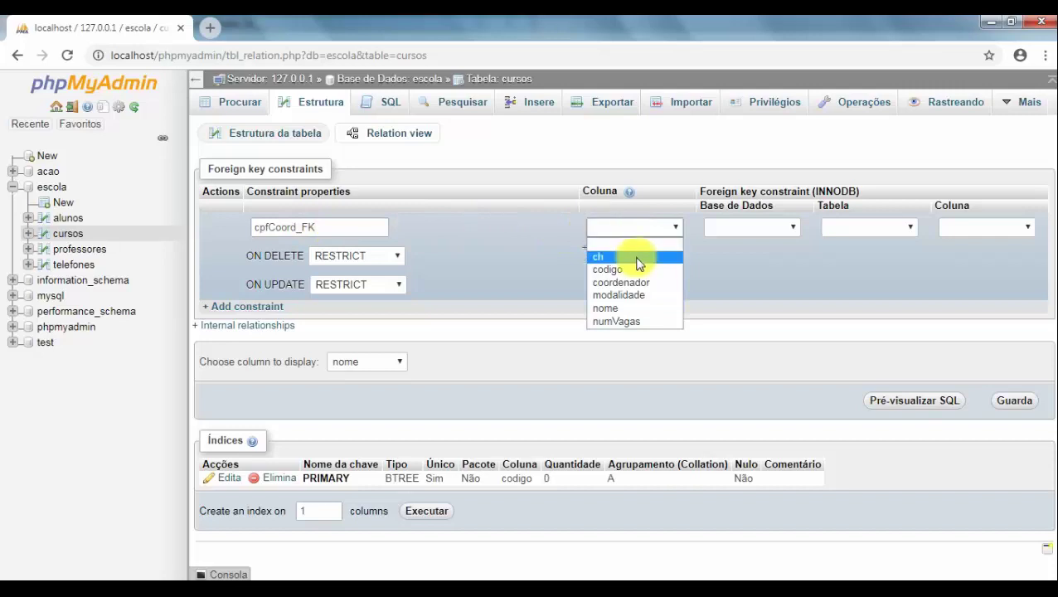
click(618, 281)
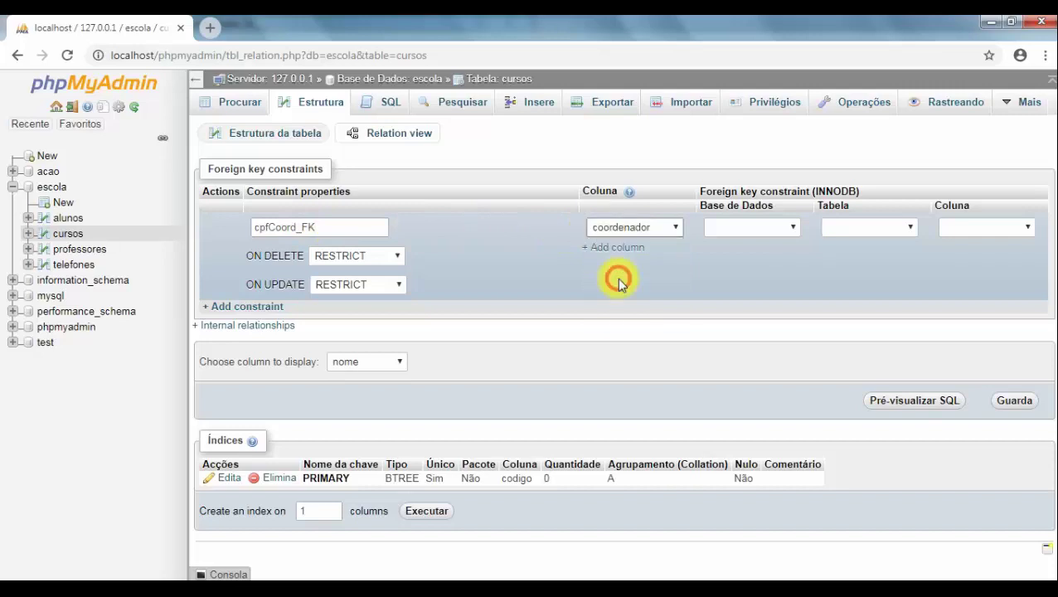
Point the constraint to the cpf column of the professores table in the escola database, dismissing the Windows color scheme prompt
click(720, 226)
click(721, 273)
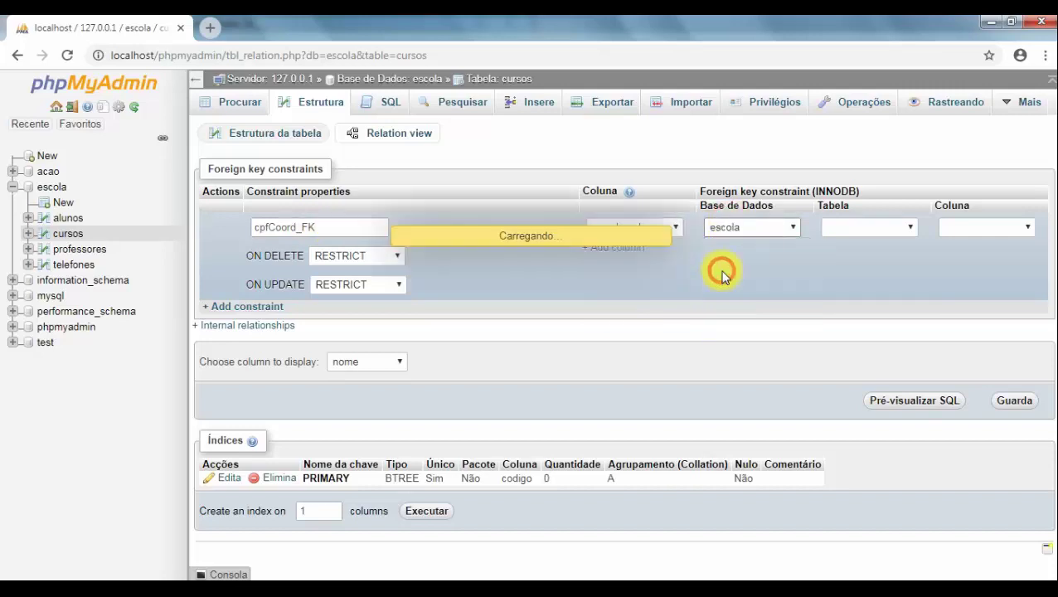
click(840, 226)
click(851, 284)
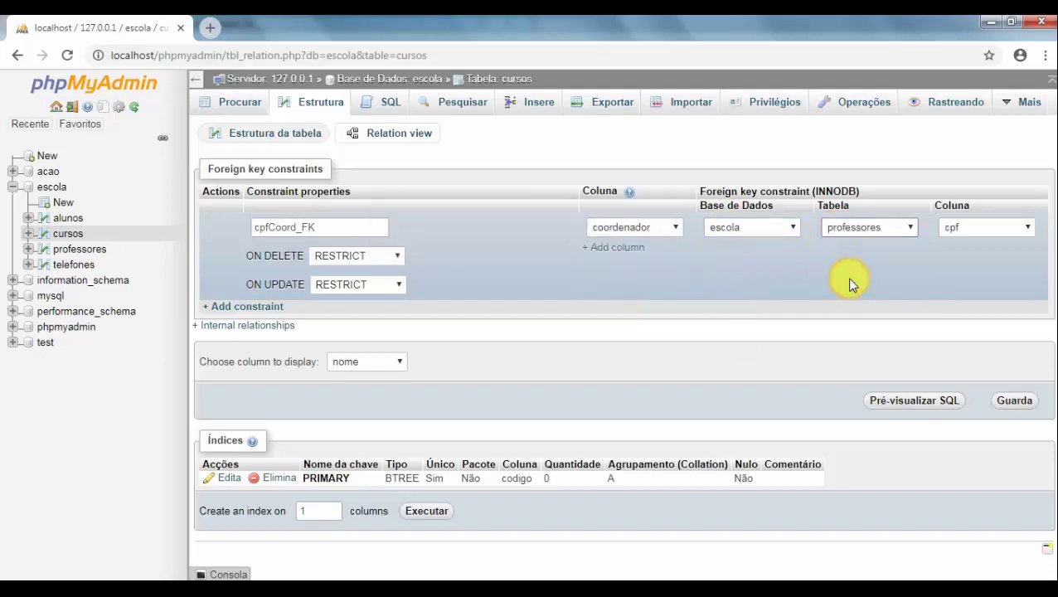
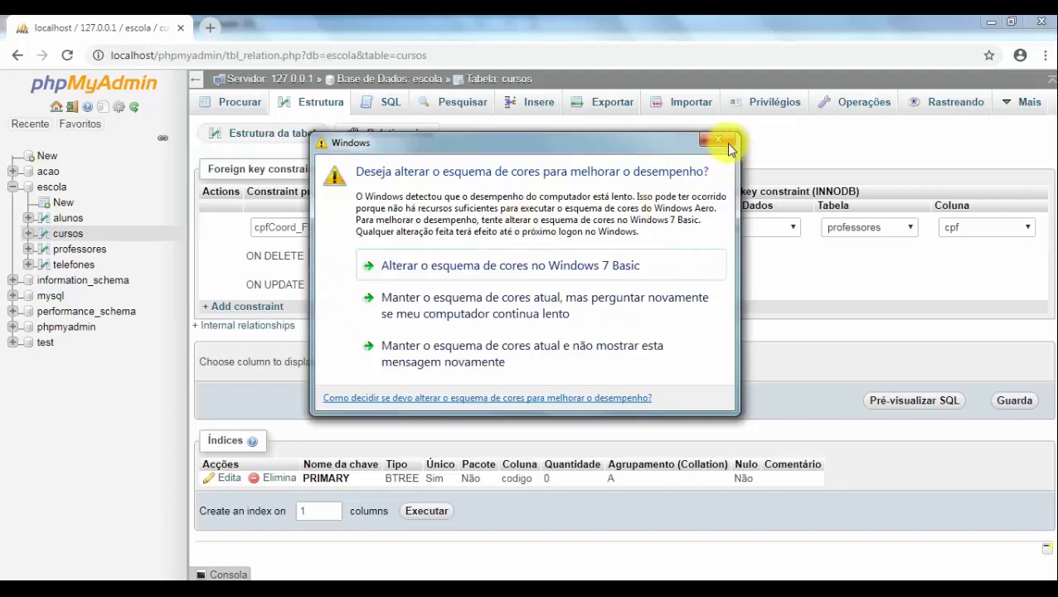
click(716, 140)
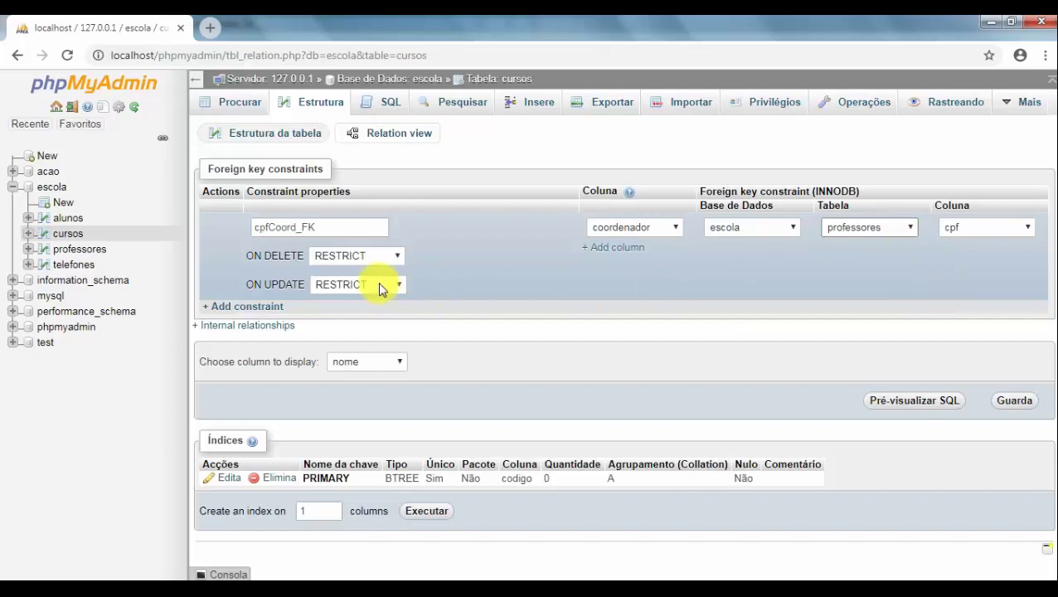
Set the cpfCoord_FK constraint's ON UPDATE rule to CASCADE, save it, and return to the cursos structure
mouse_move(243, 262)
mouse_down()
mouse_move(290, 267)
mouse_move(300, 254)
mouse_move(245, 260)
mouse_up()
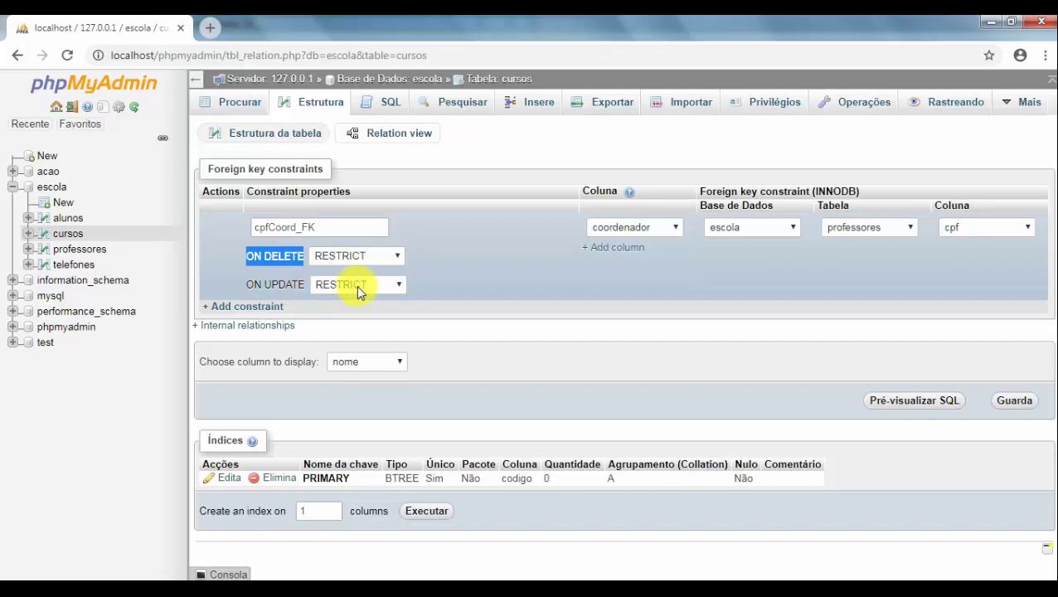
click(356, 285)
click(361, 302)
click(494, 282)
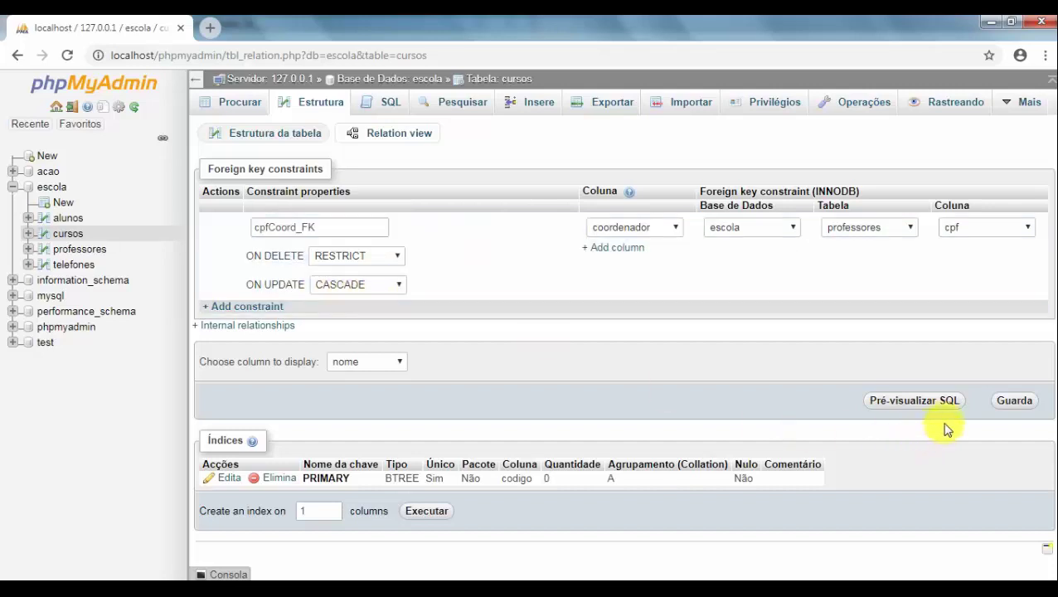
click(1006, 401)
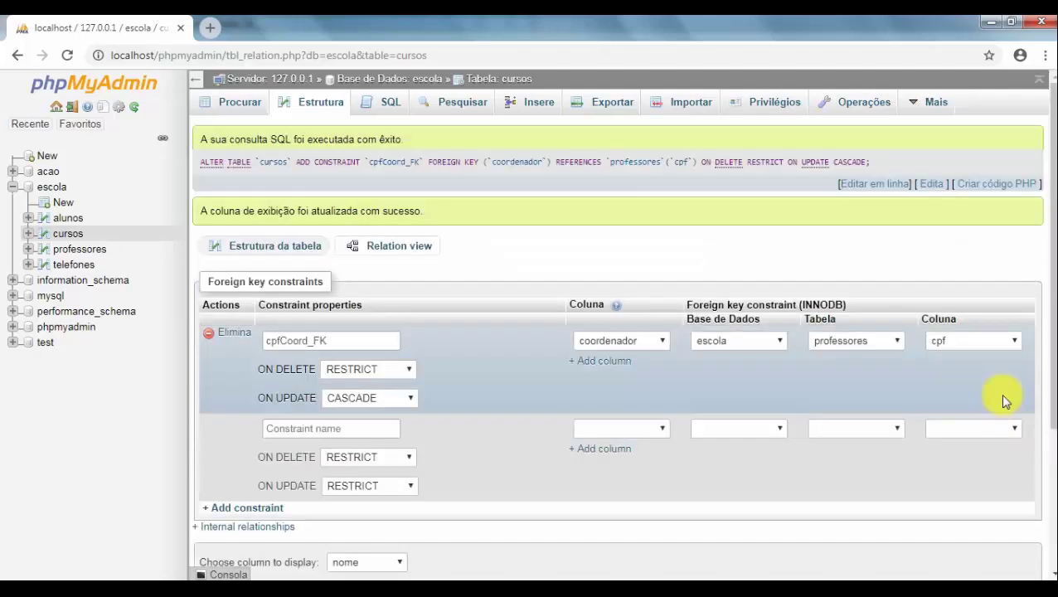
click(323, 109)
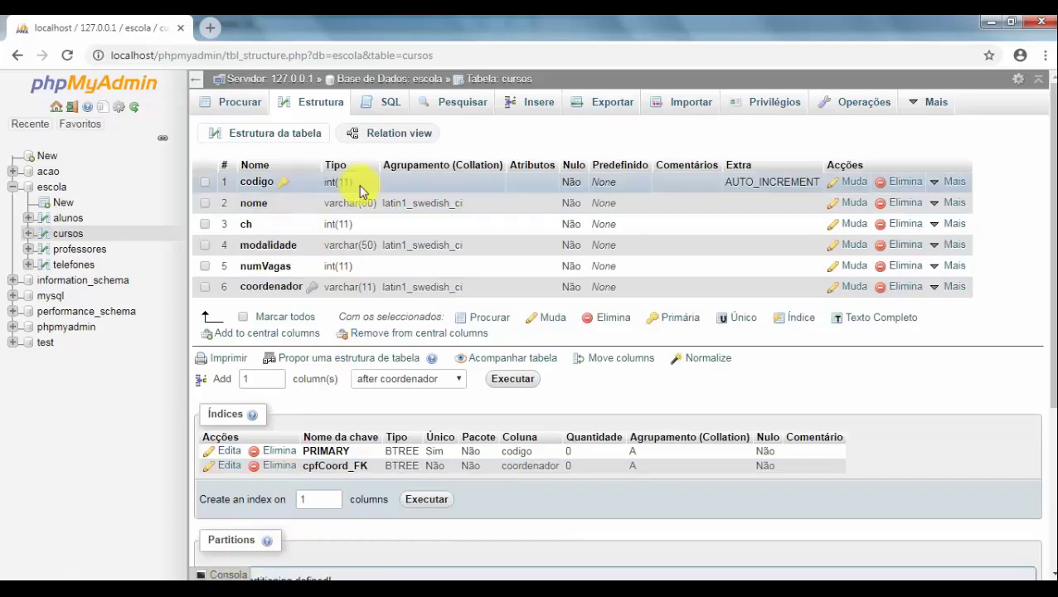
Find the Disciplinas definition in the exercise PDF and start a new table named disciplinas in the escola database
key(alt+Tab)
drag(199, 336, 305, 366)
scroll(290, 373, down, 3)
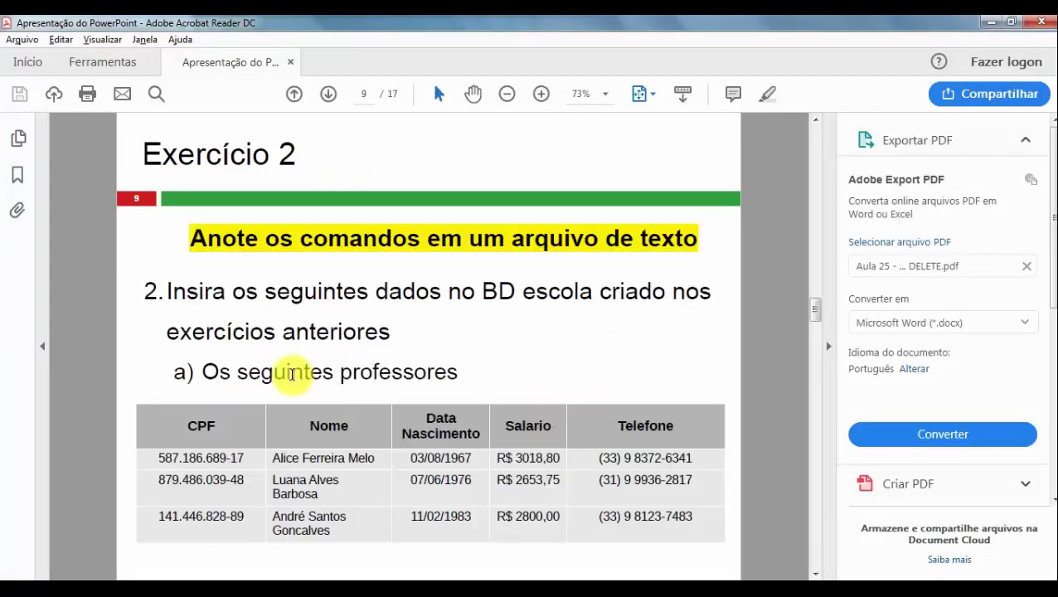
scroll(249, 414, up, 3)
double_click(199, 423)
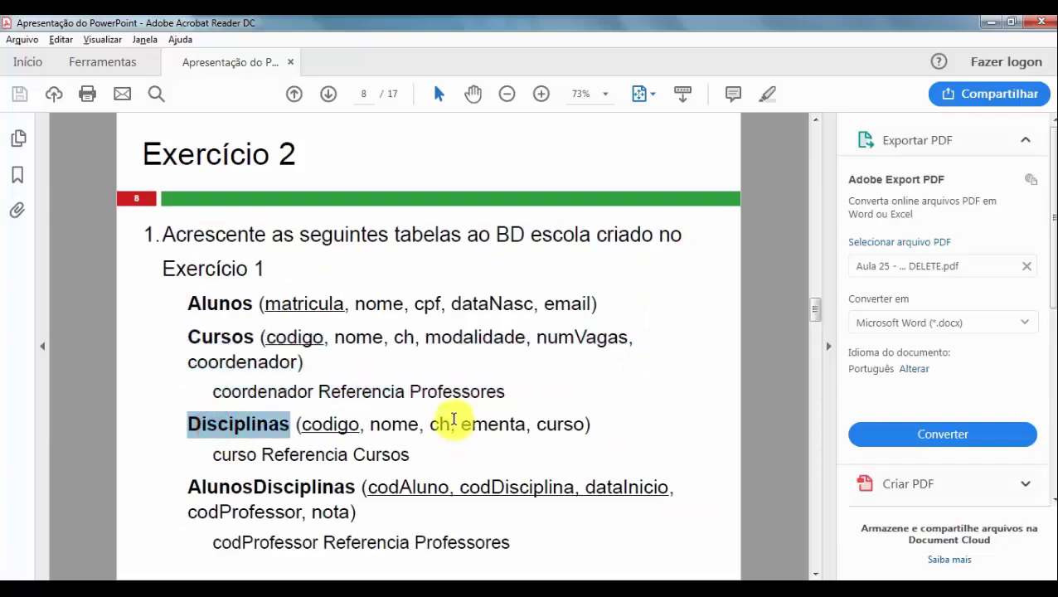
key(alt+Tab)
click(63, 206)
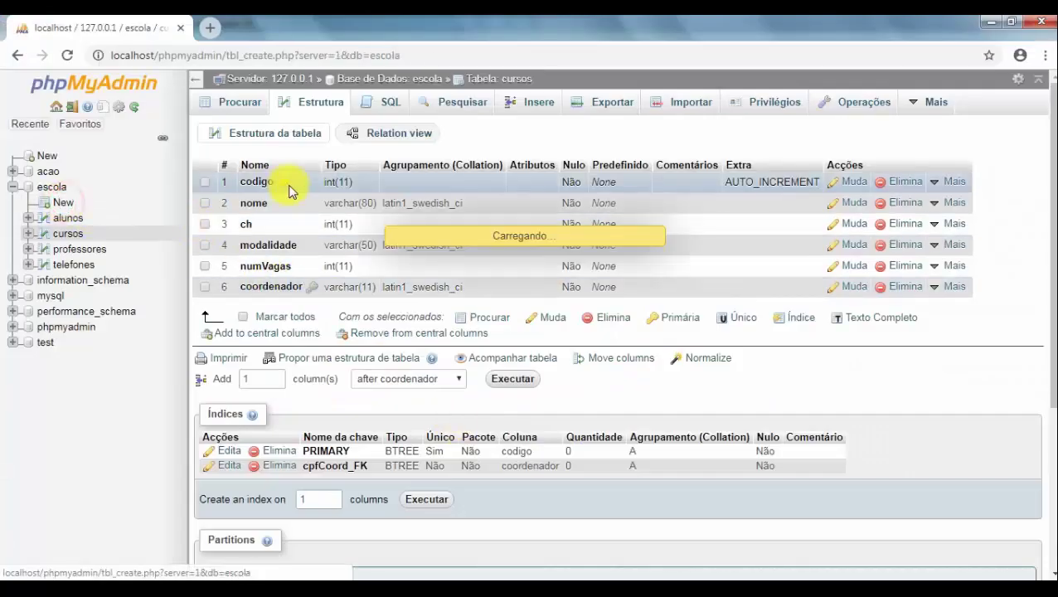
click(285, 130)
text(dis)
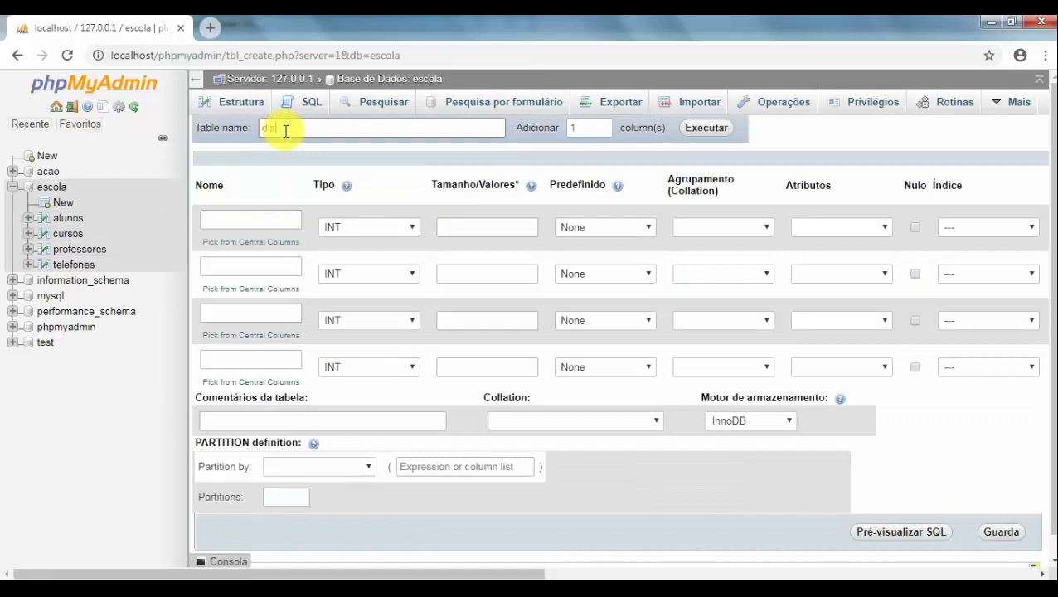
text(ciplinas)
Compare the Disciplinas attributes in the exercise PDF and add one column row to the new table
key(alt+Tab)
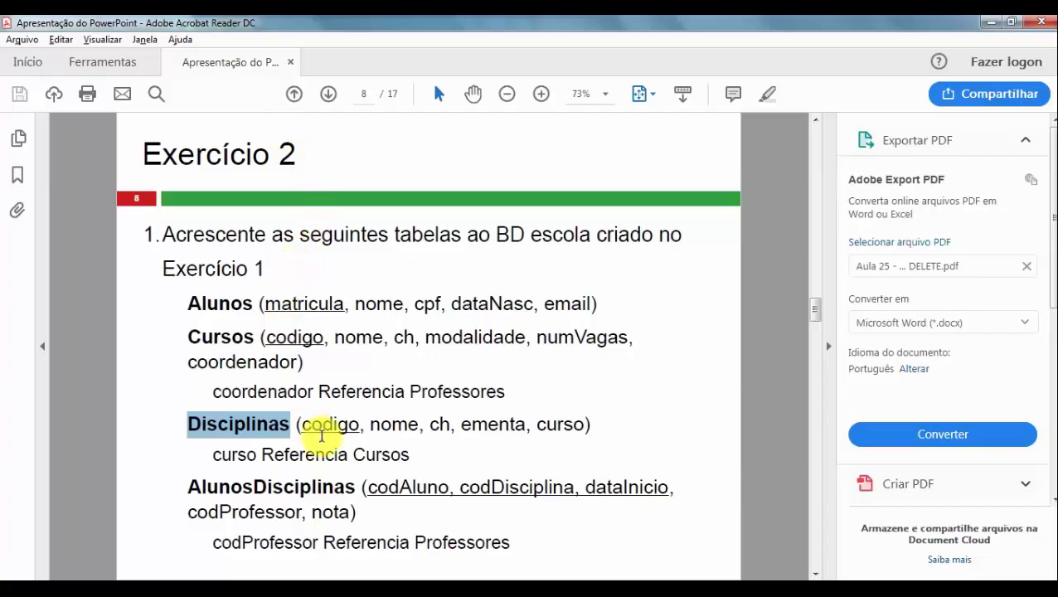
key(alt+Tab)
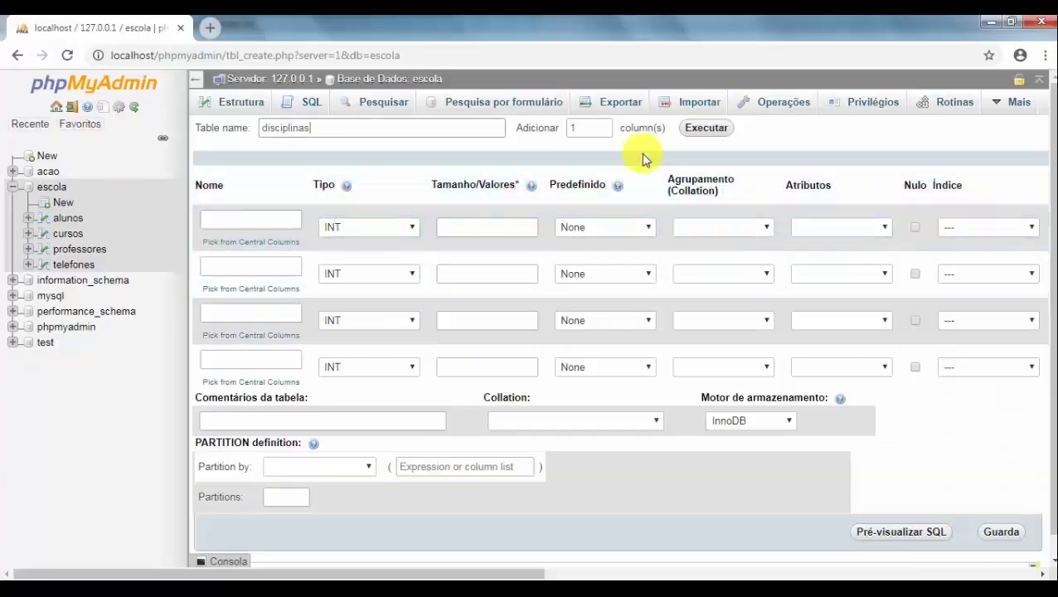
click(706, 128)
Name the first column codigo, following the Disciplinas definition in the exercise PDF
click(283, 219)
key(alt+Tab)
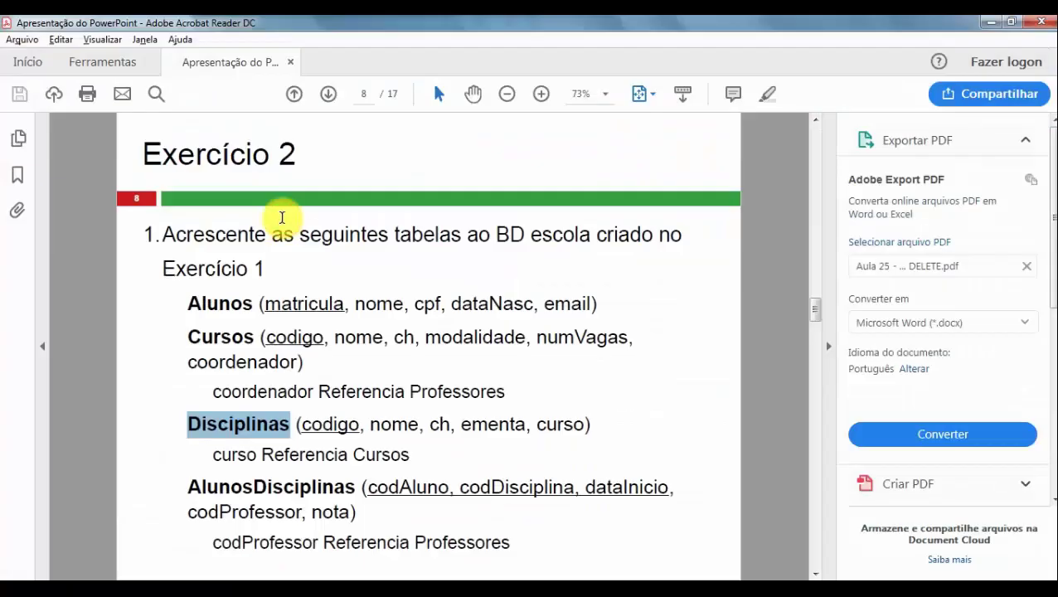
key(alt+Tab)
text(codigo)
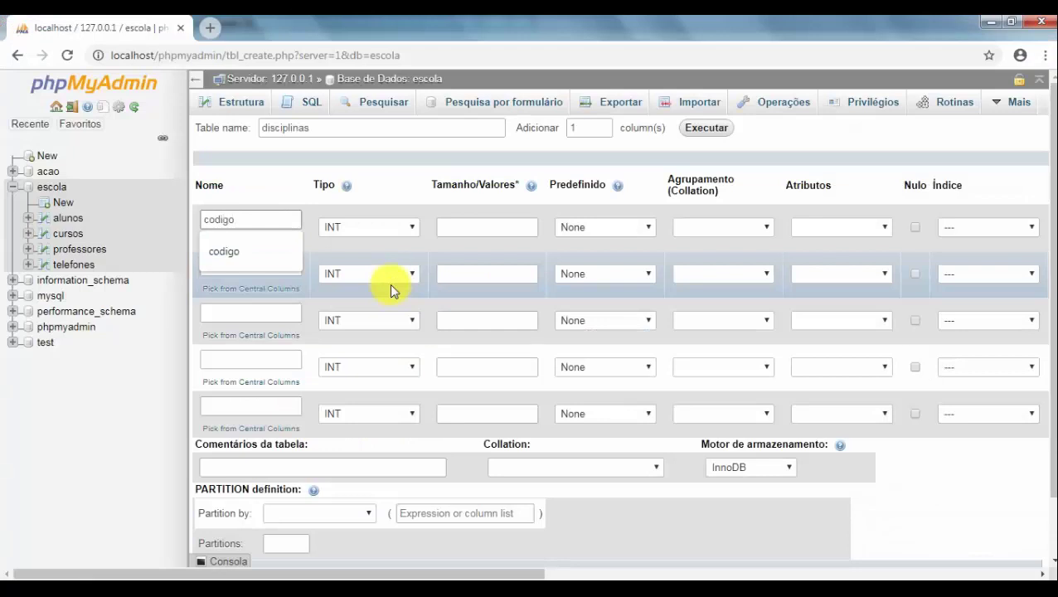
Make codigo the PRIMARY index of the disciplinas table and enable auto-increment (A_I) for it
click(943, 226)
click(959, 258)
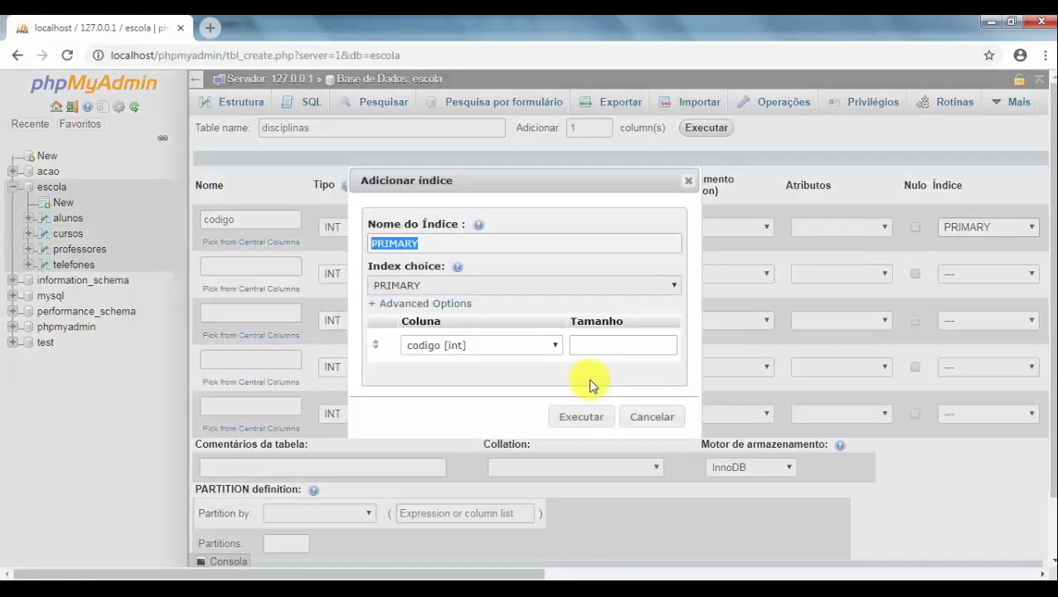
click(562, 415)
drag(410, 574, 513, 574)
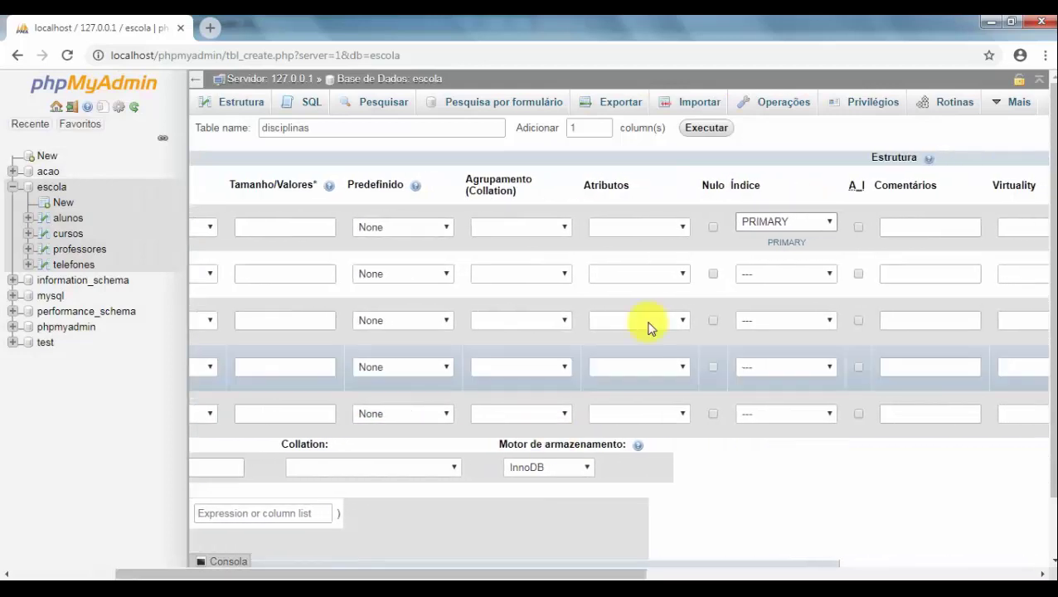
click(856, 230)
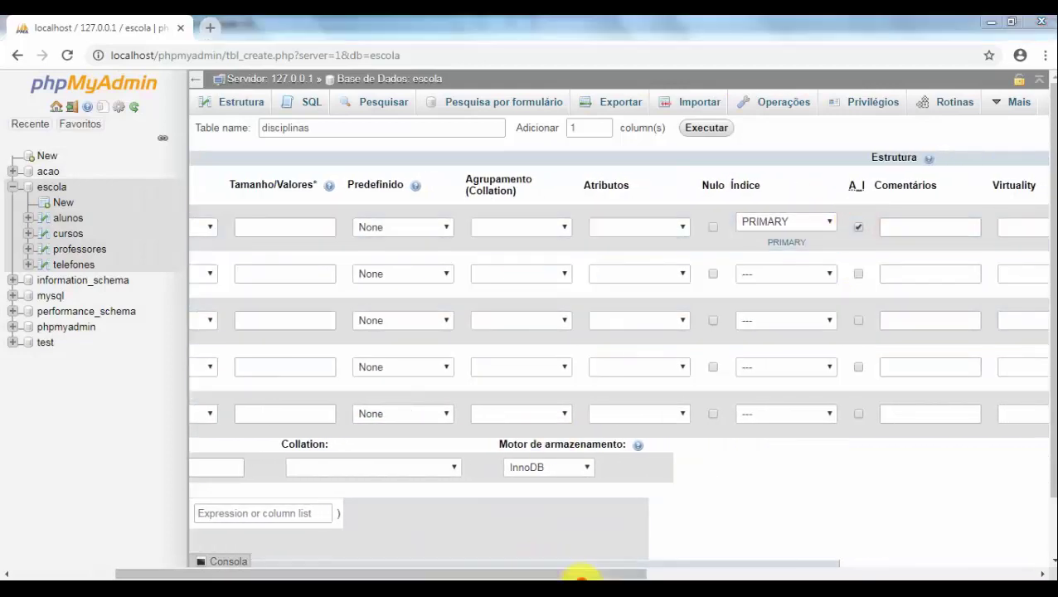
drag(579, 574, 330, 505)
Name the second column nome, consulting the Disciplinas attributes in the exercise PDF
key(alt+Tab)
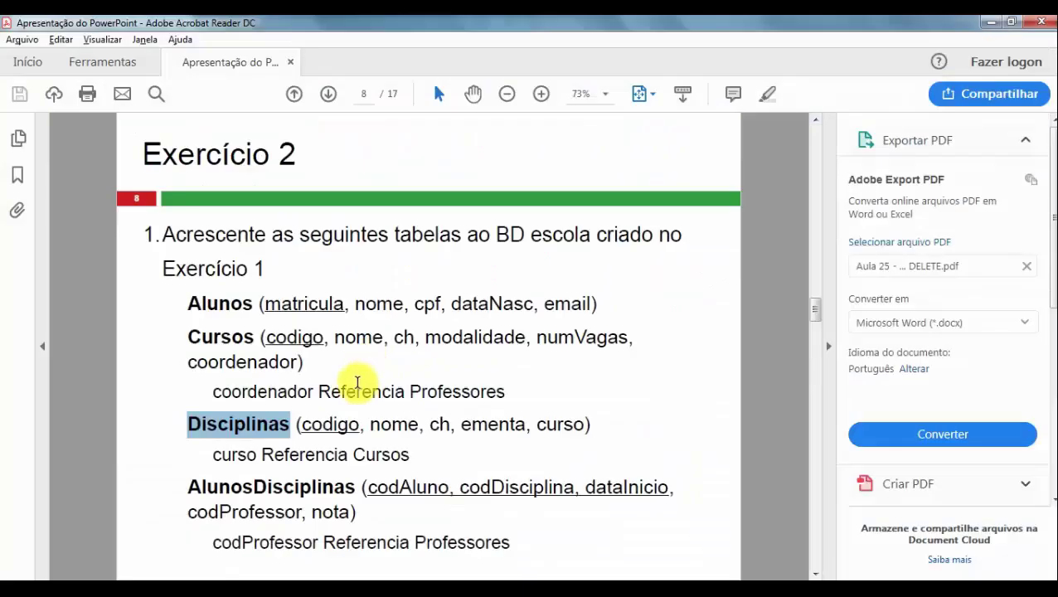
key(alt+Tab)
click(248, 267)
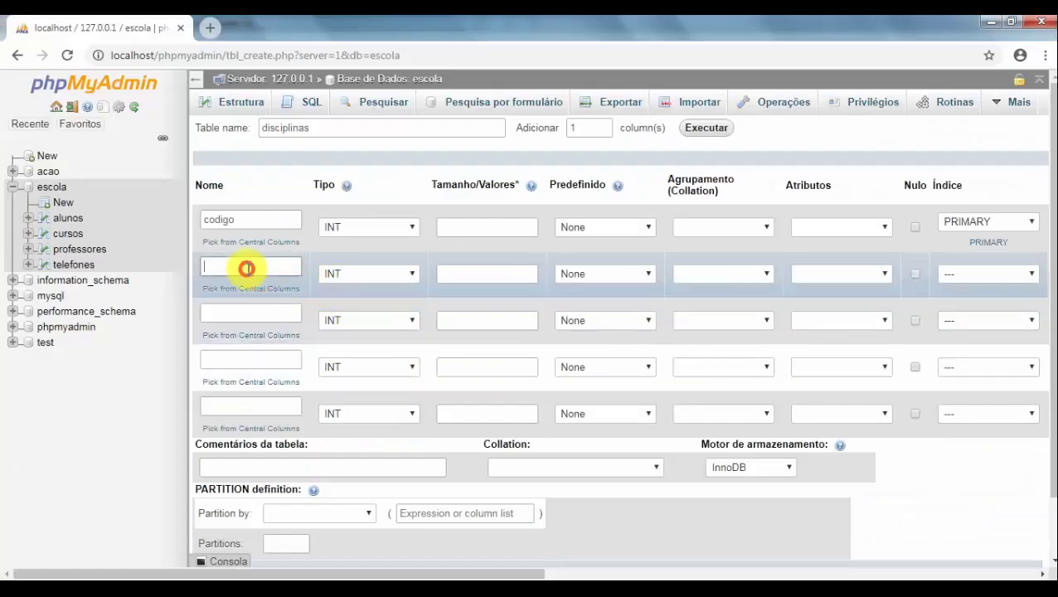
text(nome)
click(223, 298)
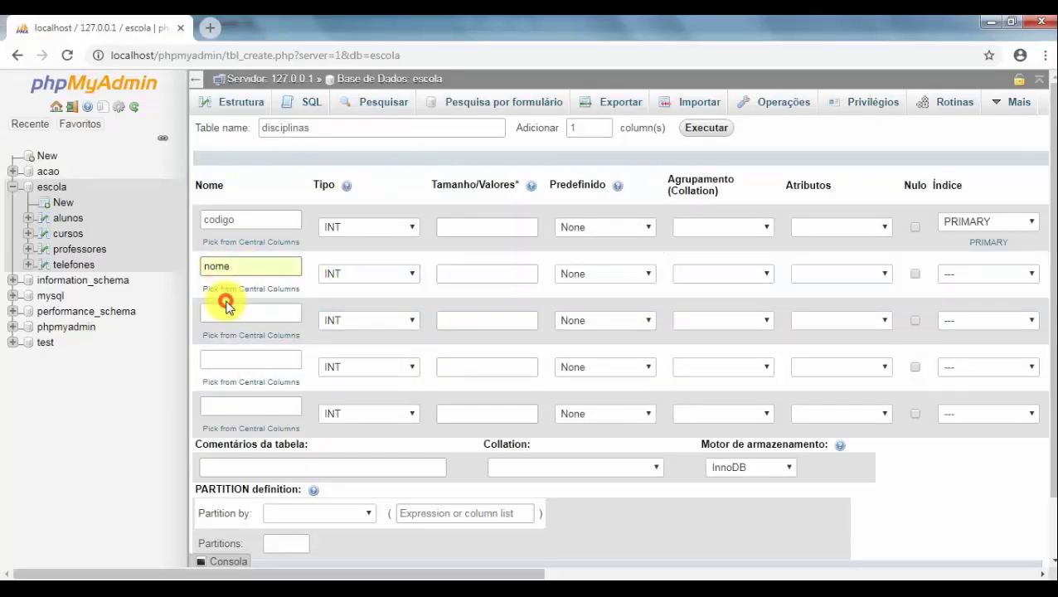
Set the nome column's type to VARCHAR with length 80
key(alt+Tab)
key(alt+Tab)
click(351, 272)
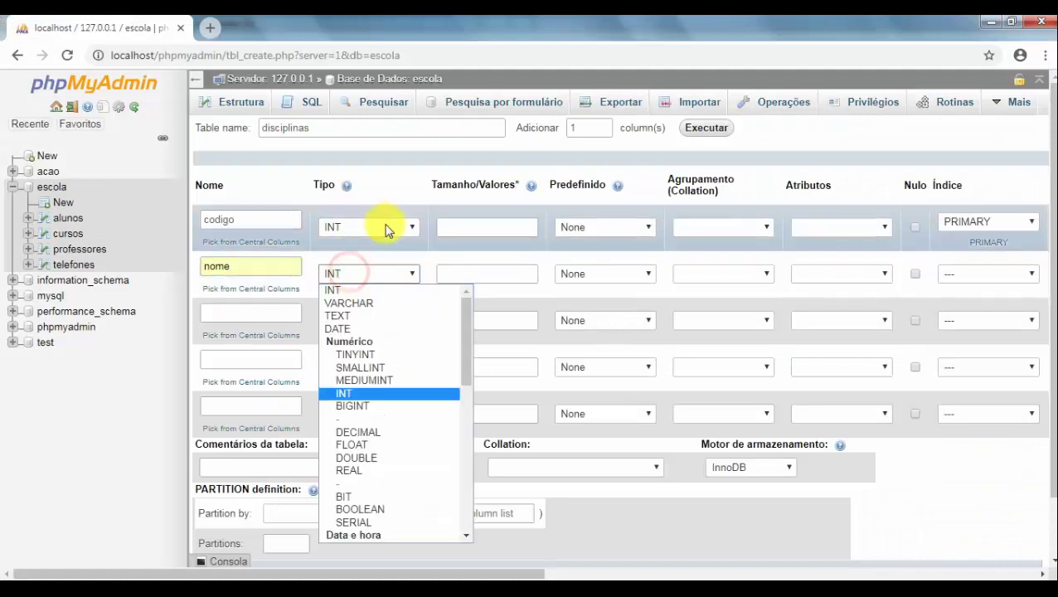
click(361, 296)
click(358, 277)
click(353, 299)
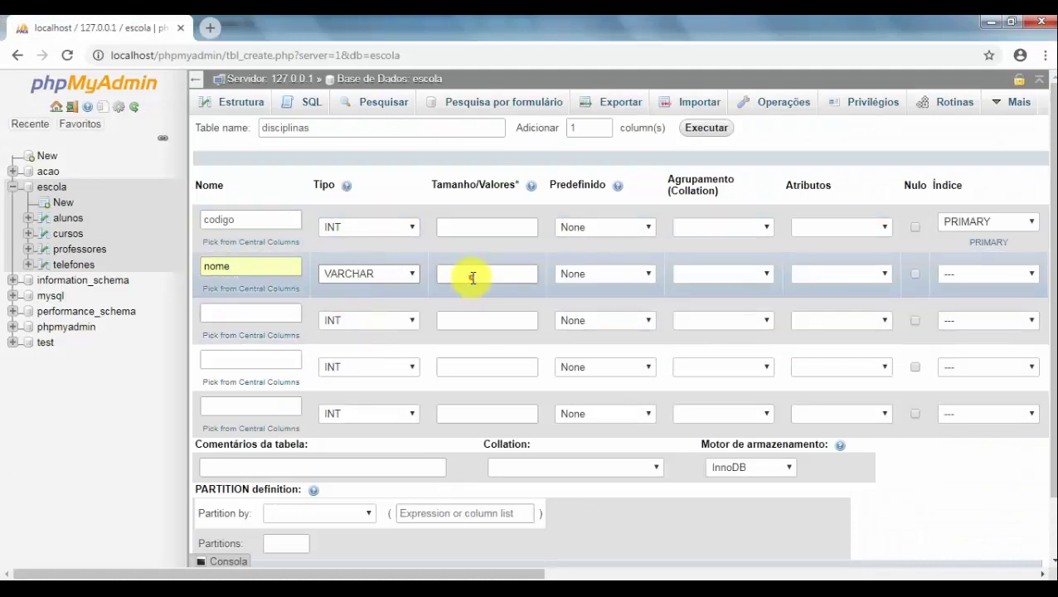
click(471, 275)
click(455, 309)
Name the third column ch as listed in the exercise PDF and set its type to INT
key(alt+Tab)
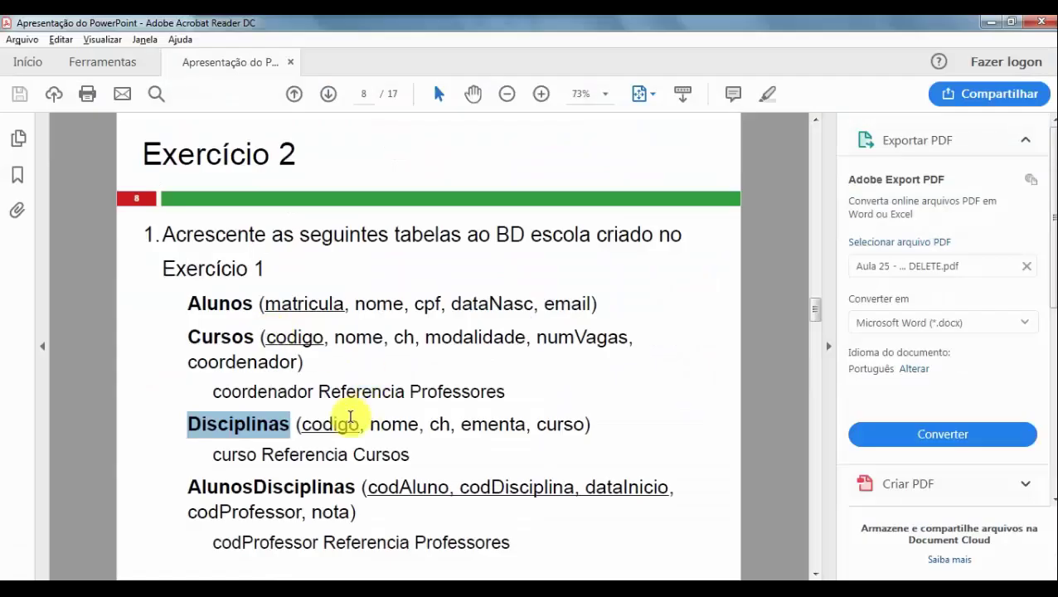
key(alt+Tab)
click(253, 315)
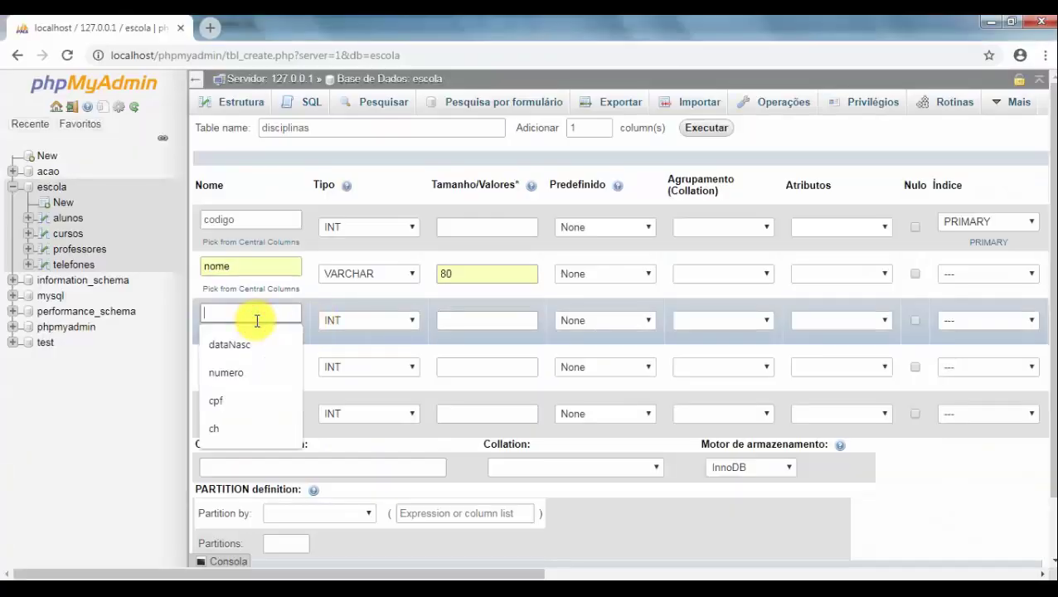
text(ch)
click(389, 322)
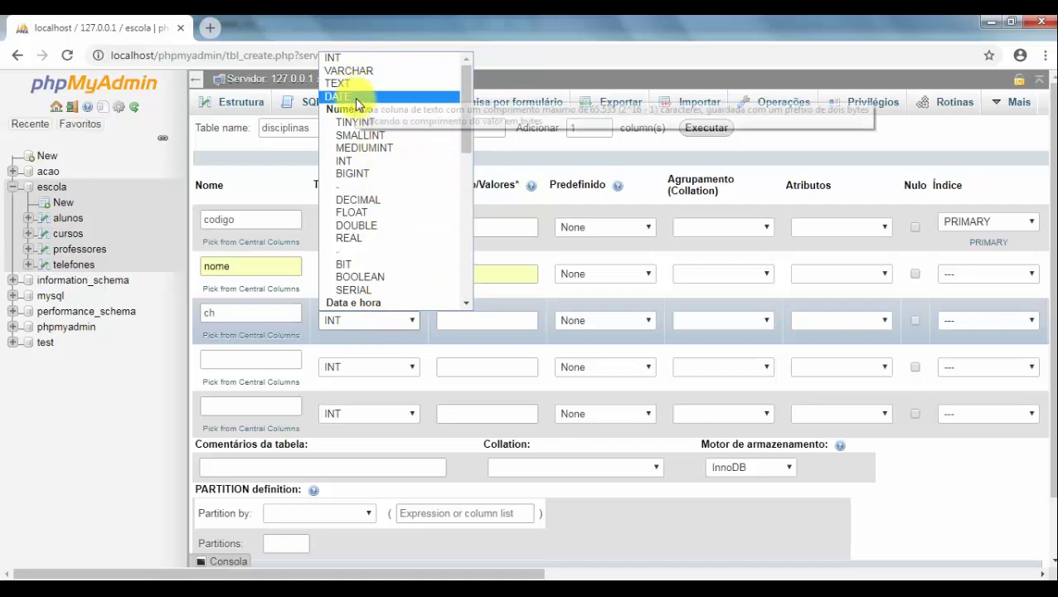
click(332, 59)
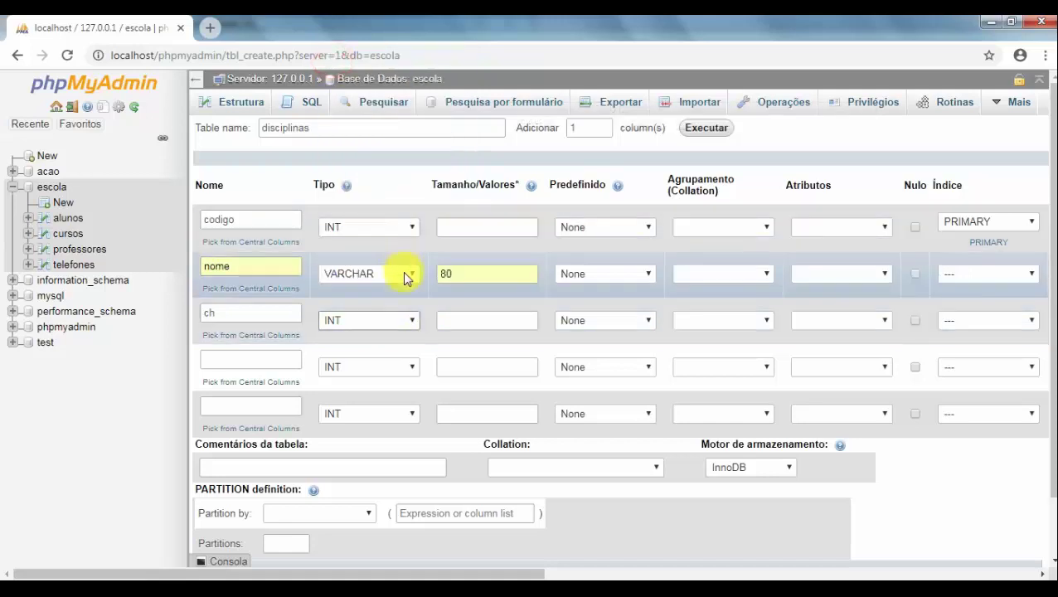
Name the fourth column ementa as listed in the exercise PDF and set its type to TEXT
key(alt+Tab)
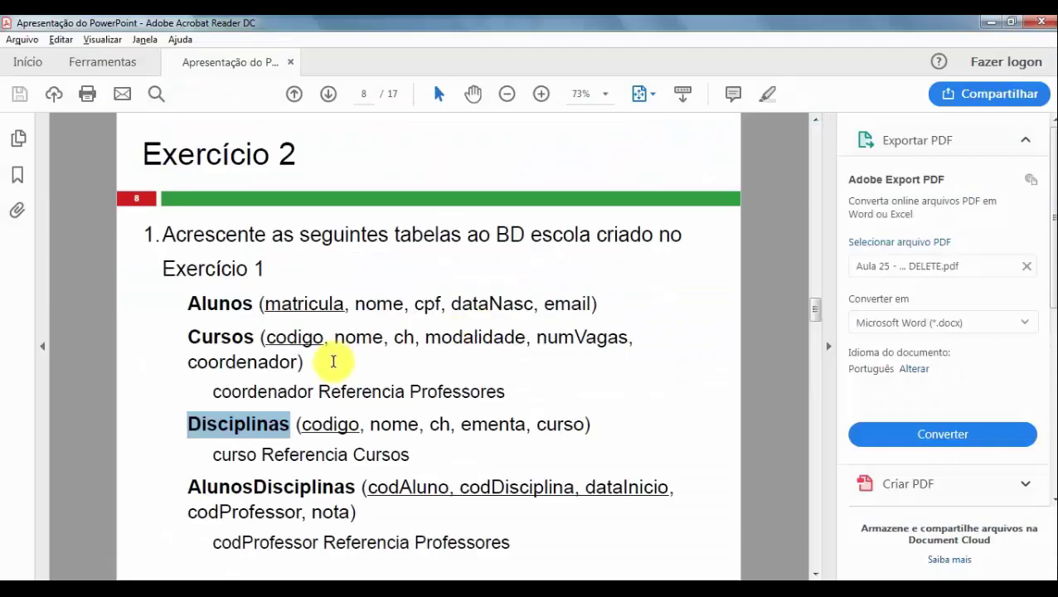
key(alt+Tab)
click(253, 361)
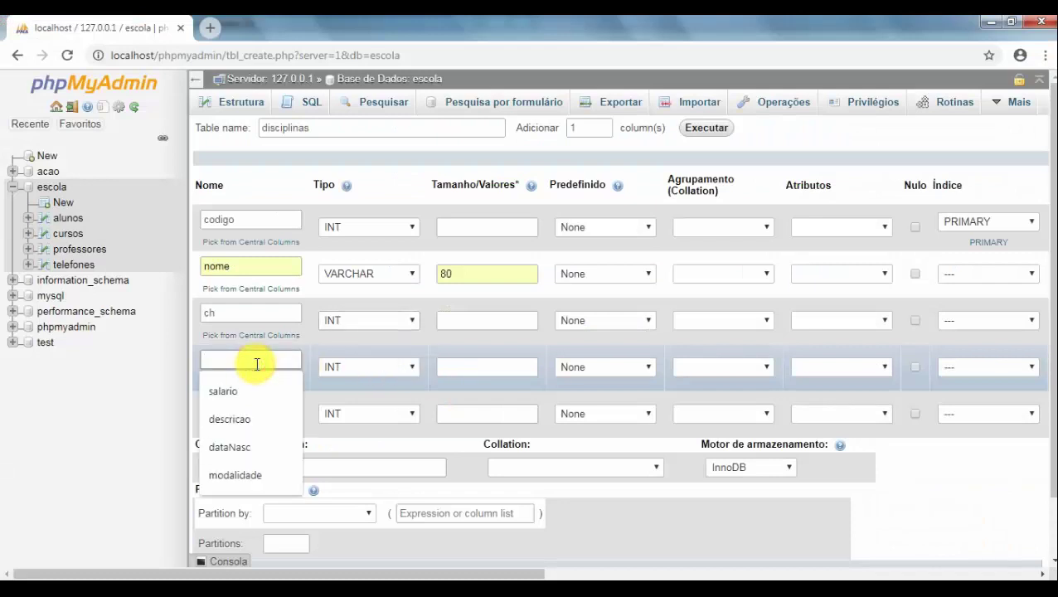
text(ementa)
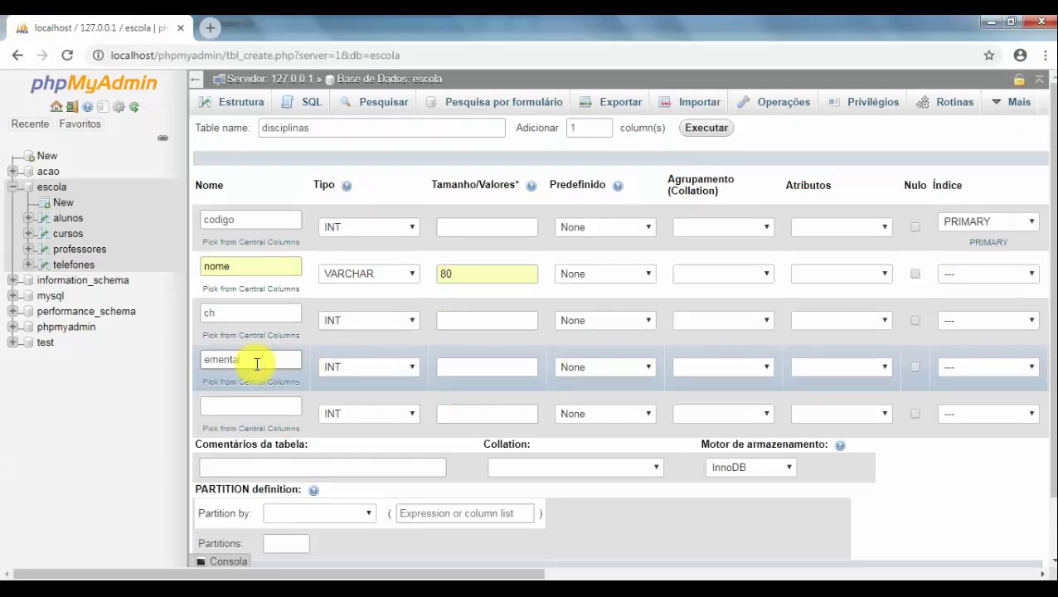
click(379, 367)
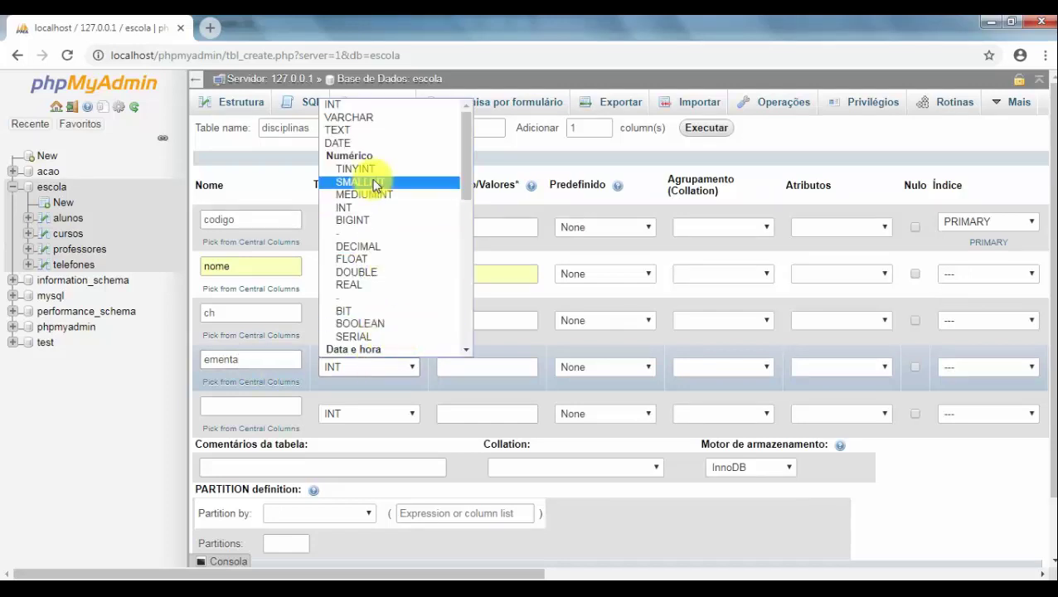
click(370, 130)
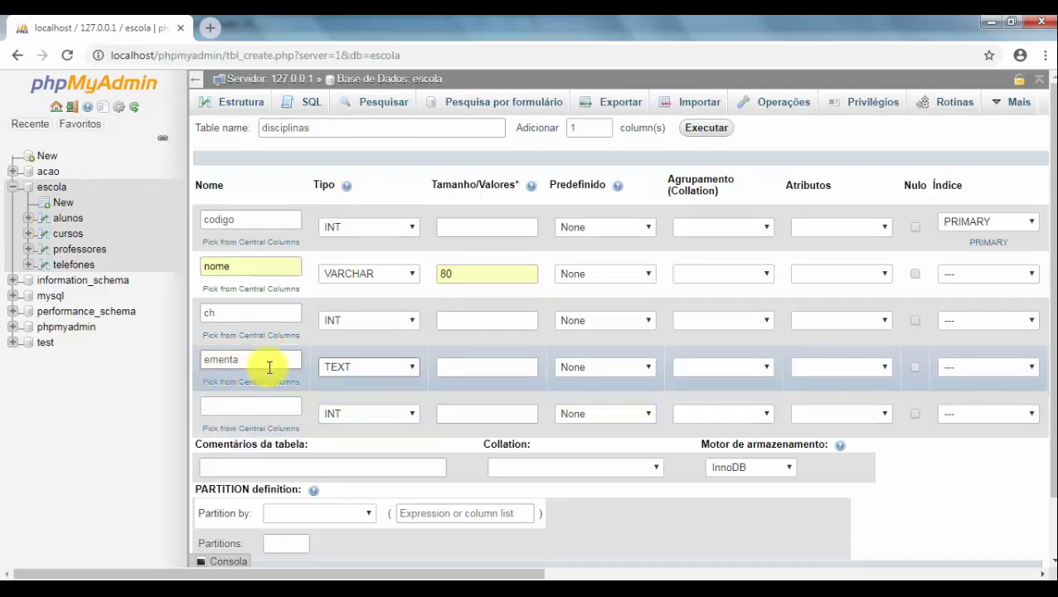
Name the fifth column curso as listed in the exercise PDF
key(alt+Tab)
key(alt+Tab)
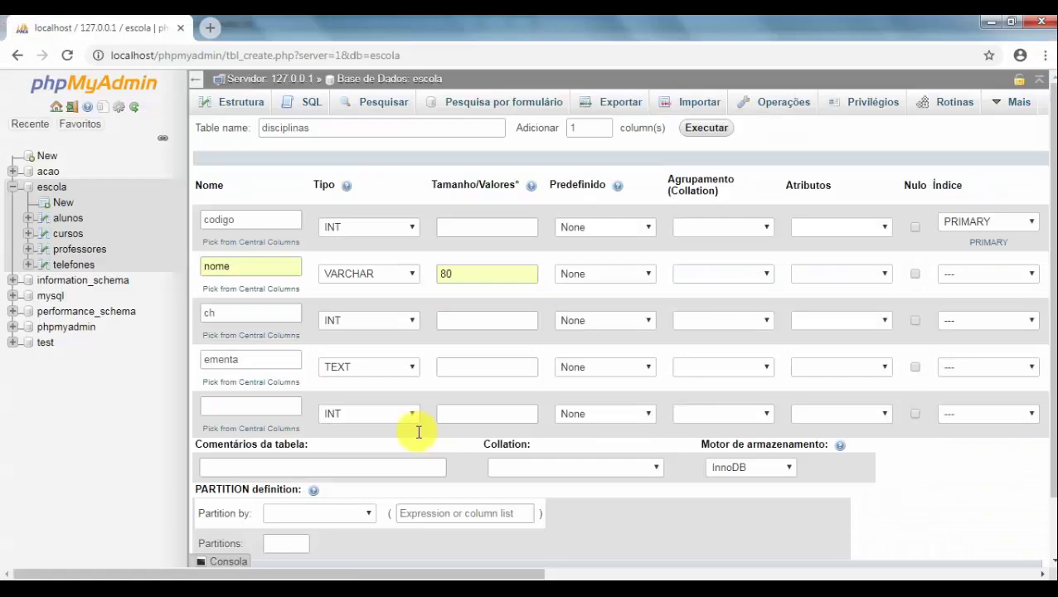
click(247, 412)
text(curso)
Check in the exercise PDF which Cursos key the curso attribute references, and save the disciplinas table
key(alt+Tab)
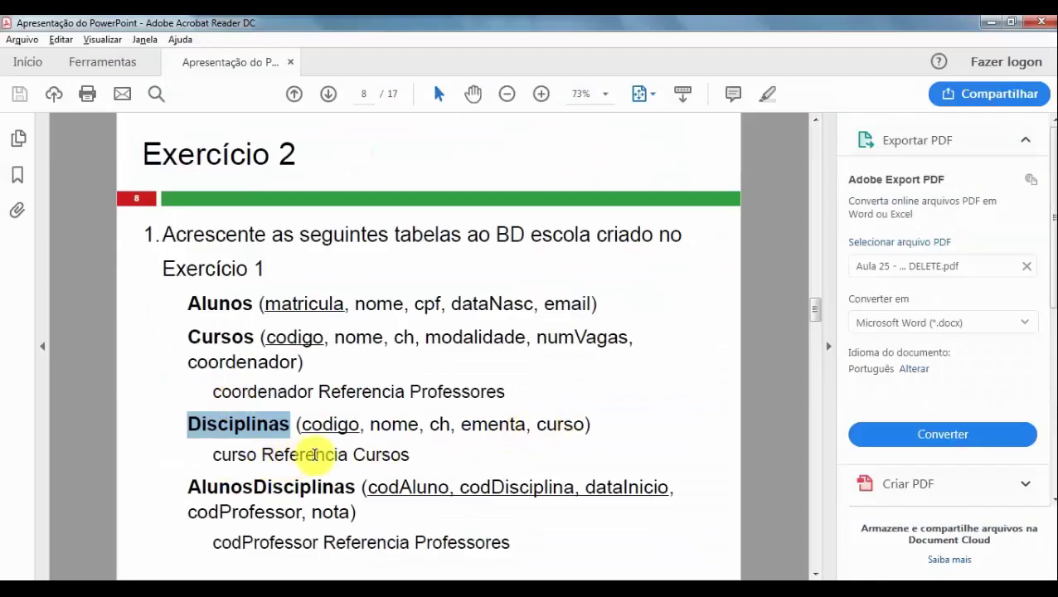
click(315, 454)
double_click(378, 454)
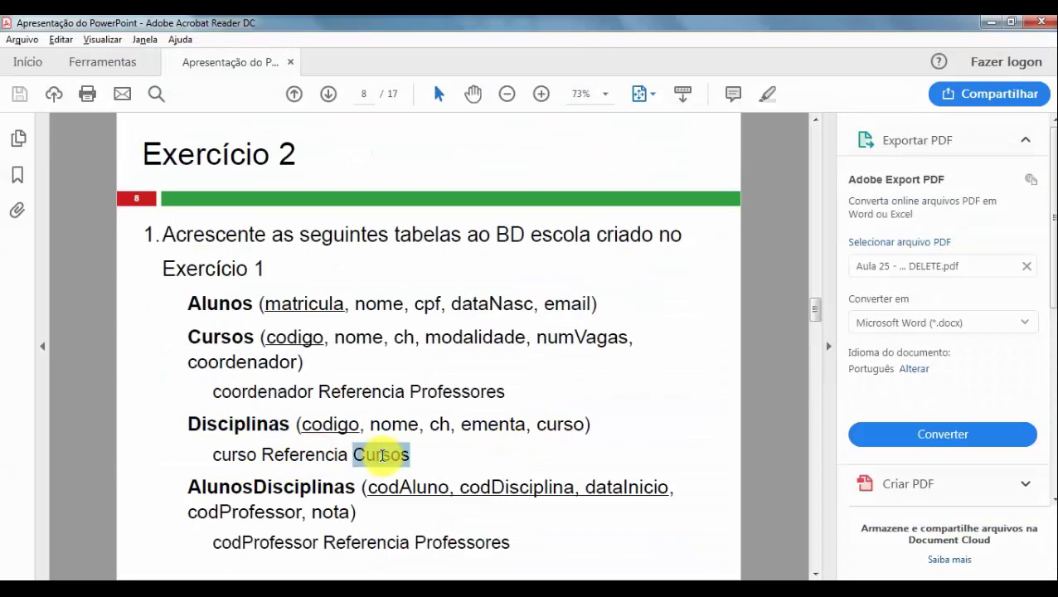
double_click(222, 337)
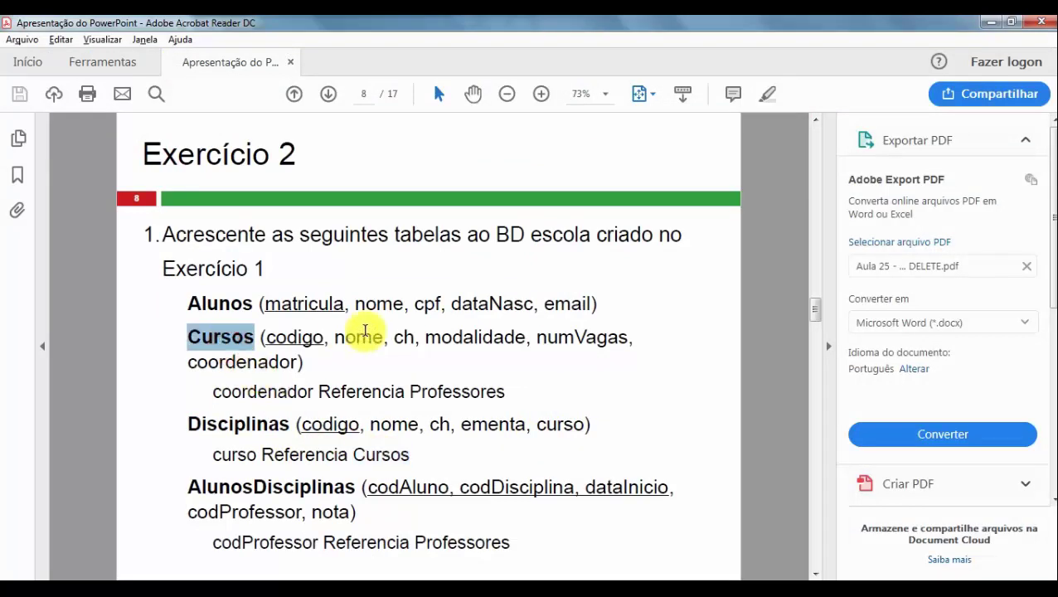
double_click(295, 337)
key(alt+Tab)
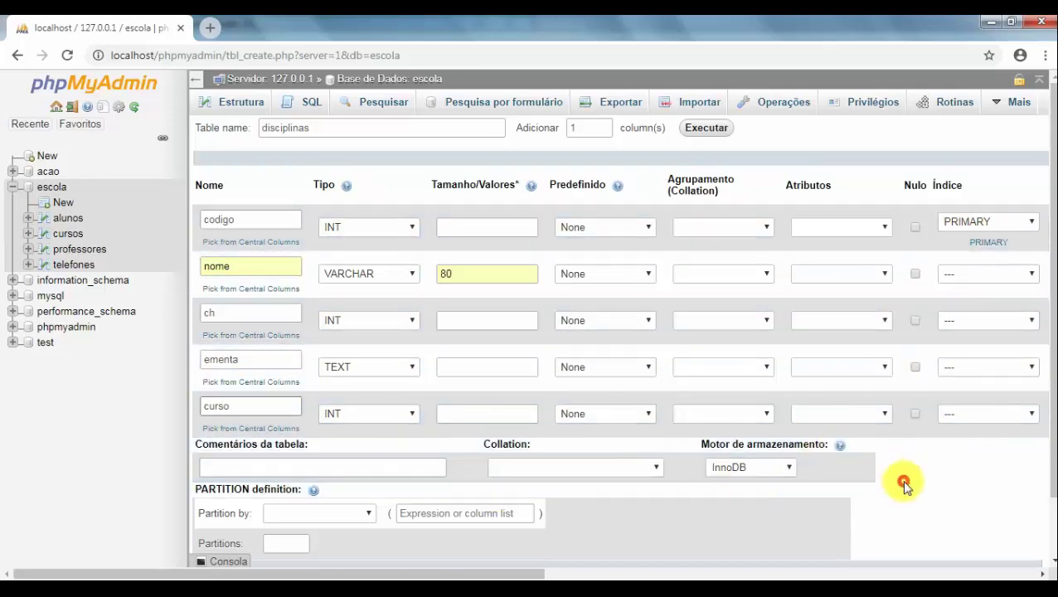
scroll(954, 473, down, 1)
click(999, 509)
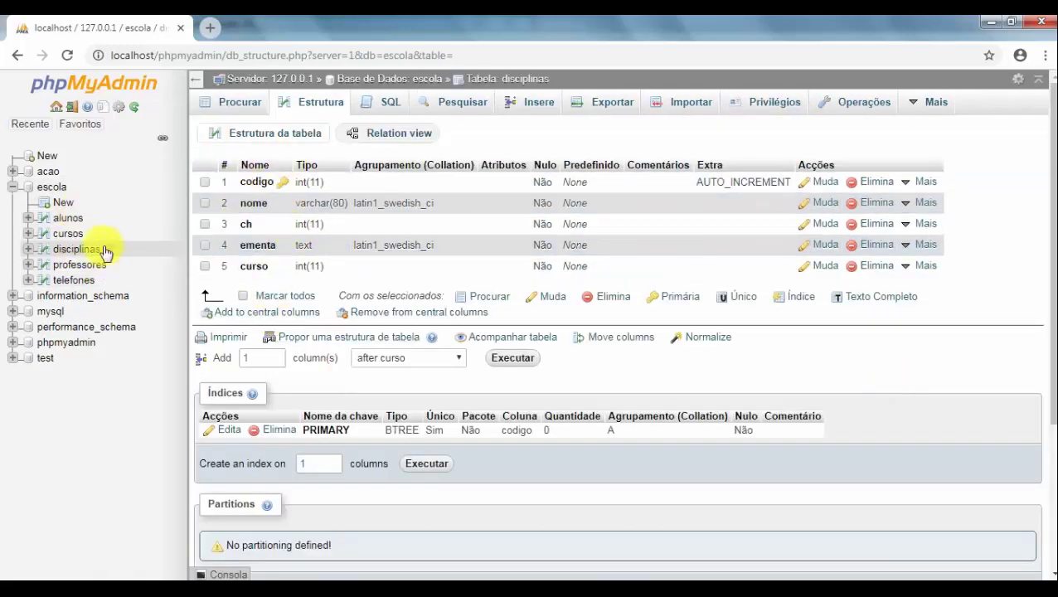
Consult the curso reference in the exercise PDF and name a foreign key constraint curso_FK in the relation view of disciplinas
key(alt+Tab)
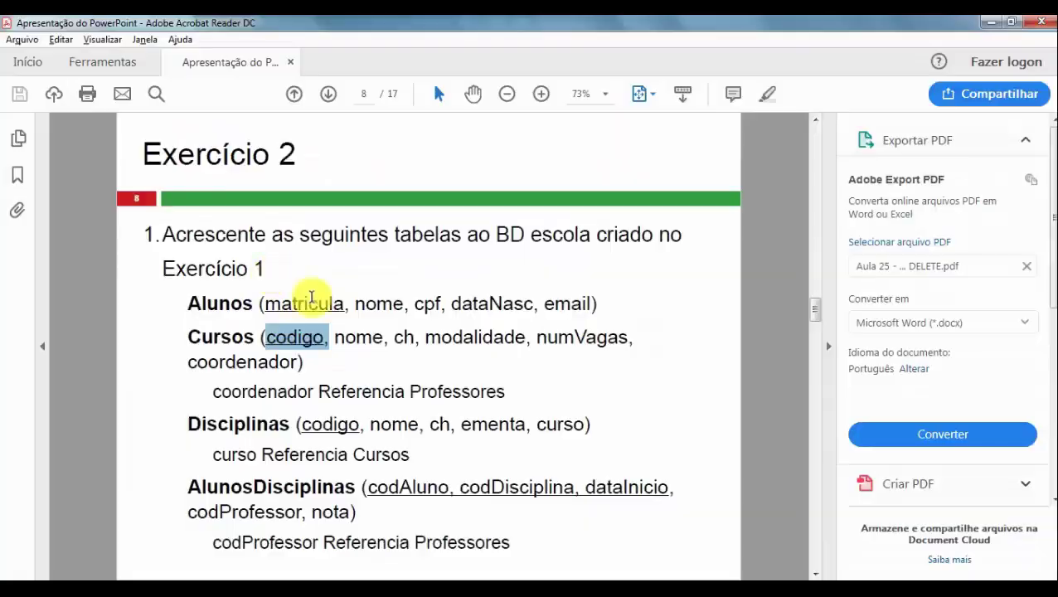
drag(214, 454, 361, 456)
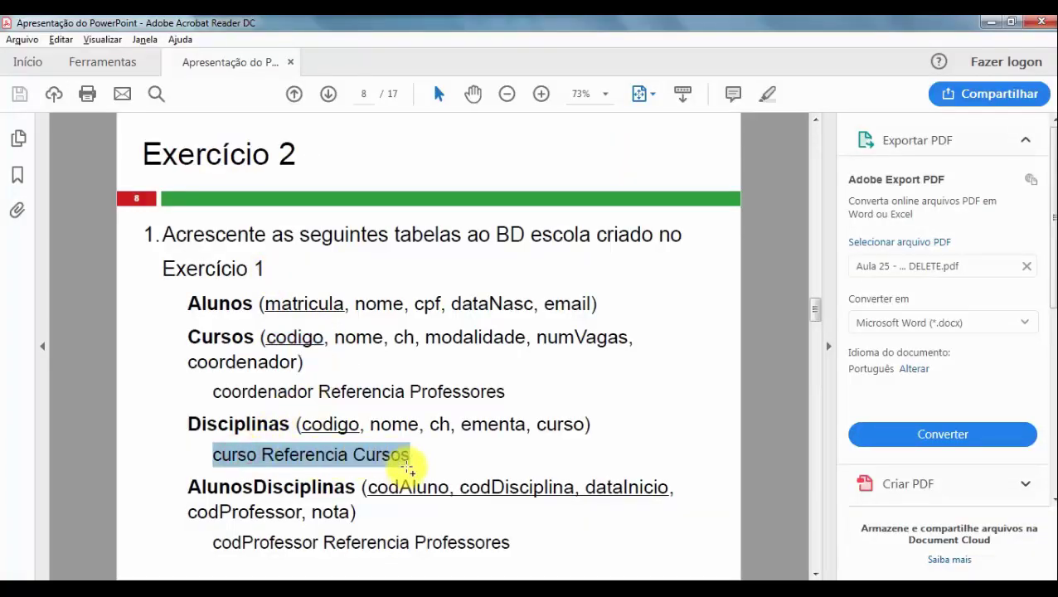
key(alt+Tab)
double_click(253, 266)
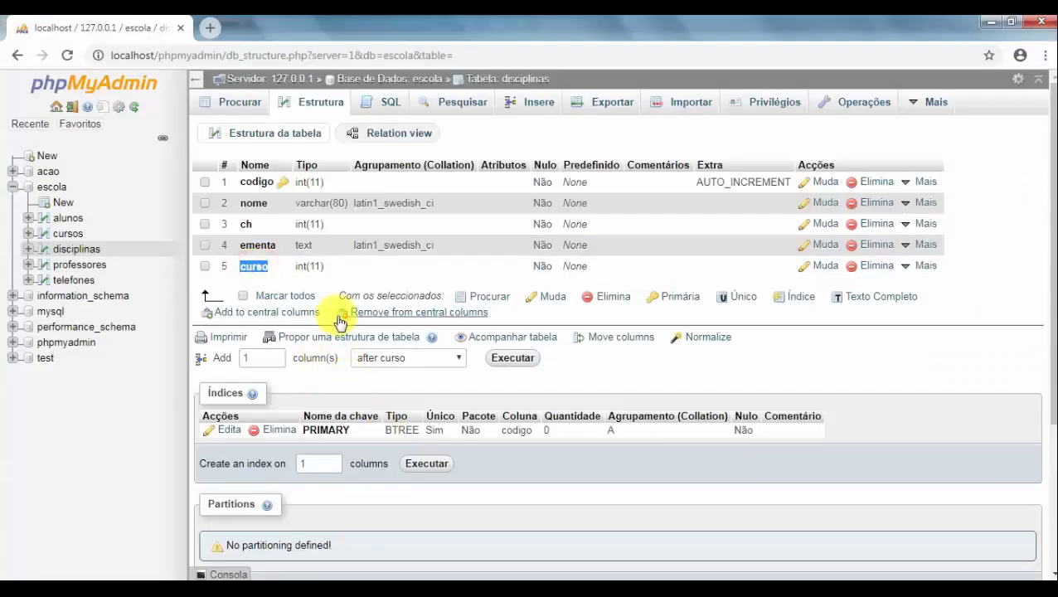
key(alt+Tab)
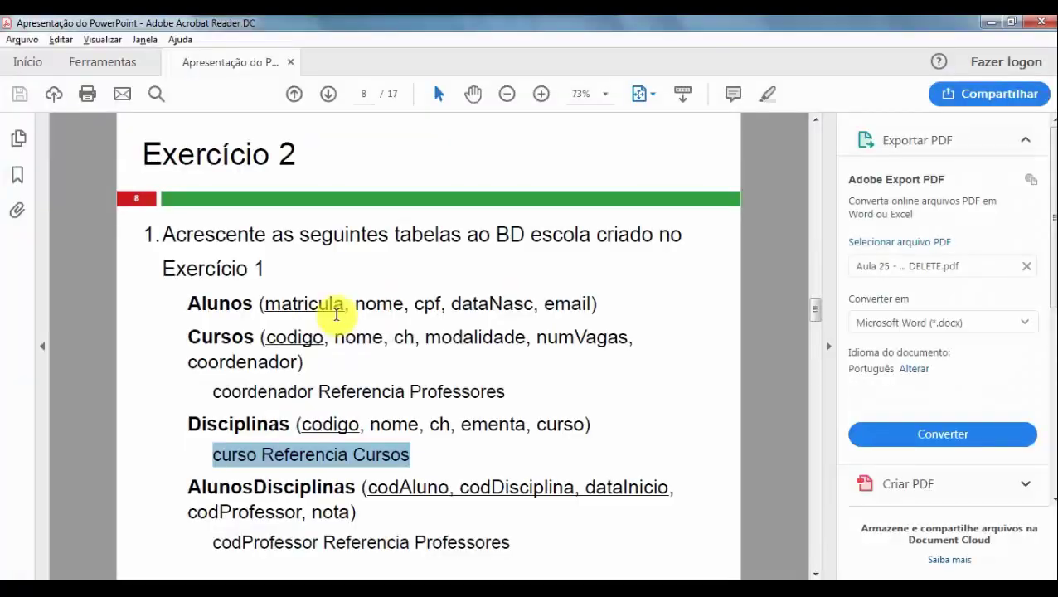
double_click(373, 455)
key(alt+Tab)
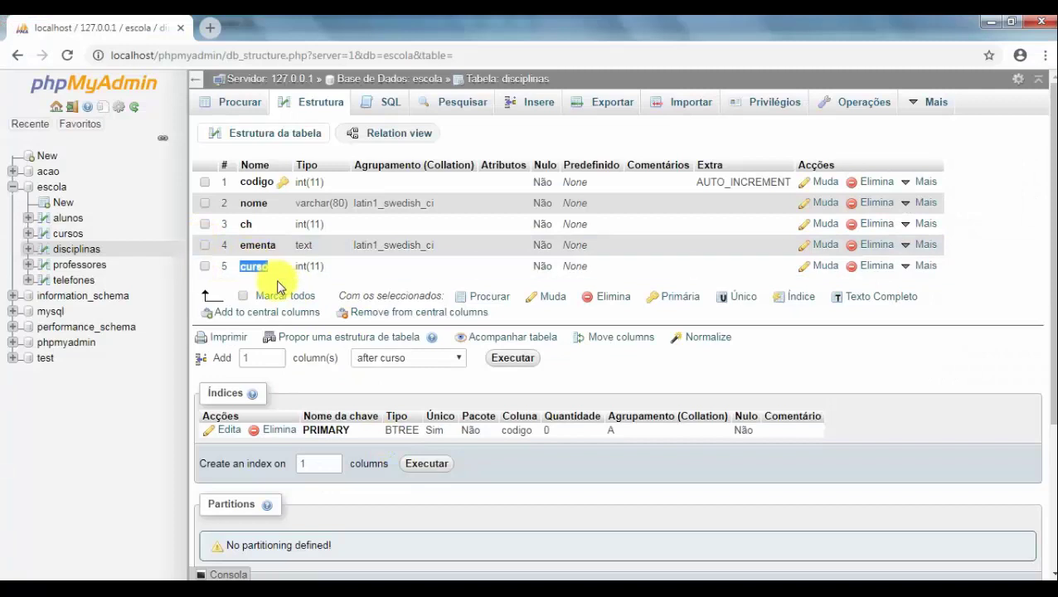
click(380, 140)
click(283, 234)
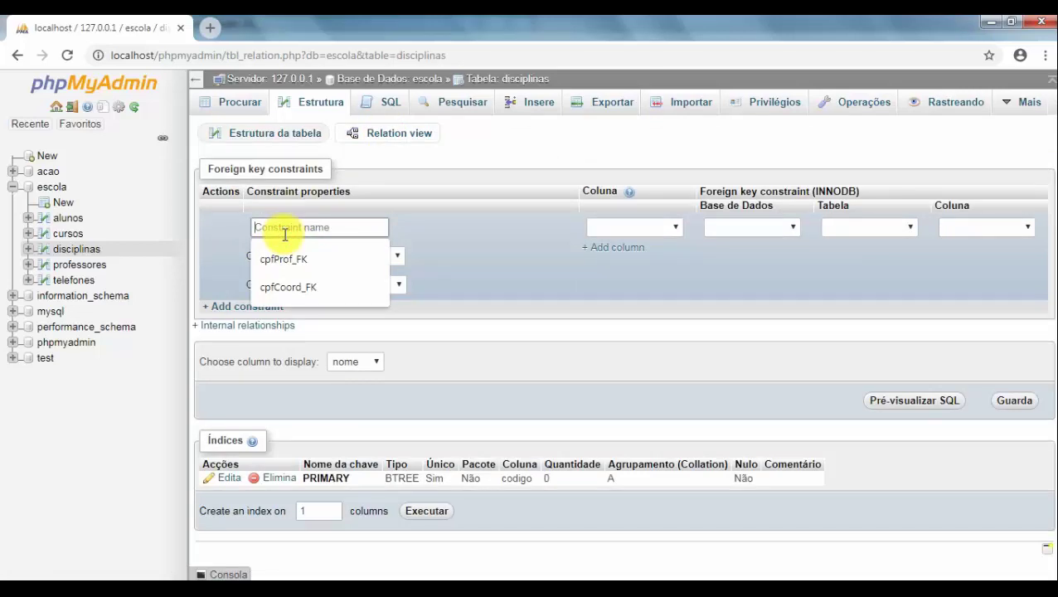
text(curso)
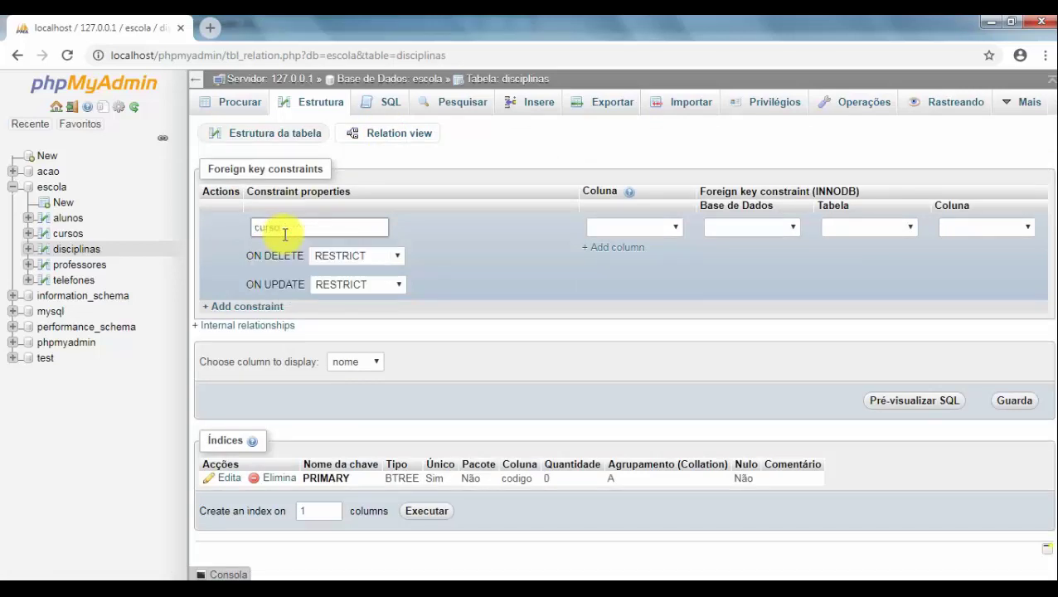
text(_FK)
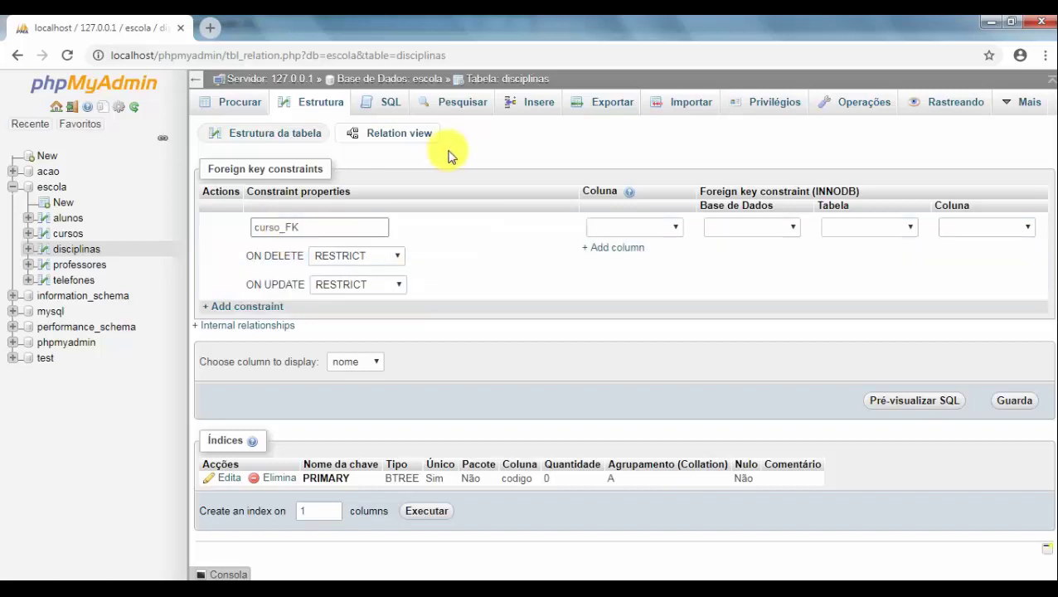
Make curso_FK link the curso column to codigo of the cursos table in the escola database
click(607, 224)
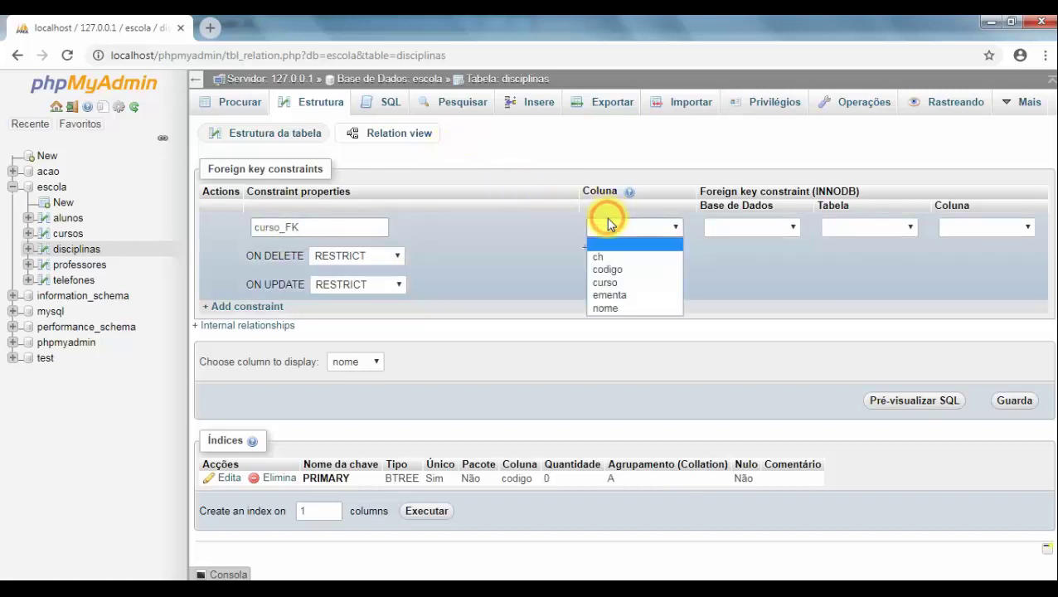
click(605, 282)
click(750, 231)
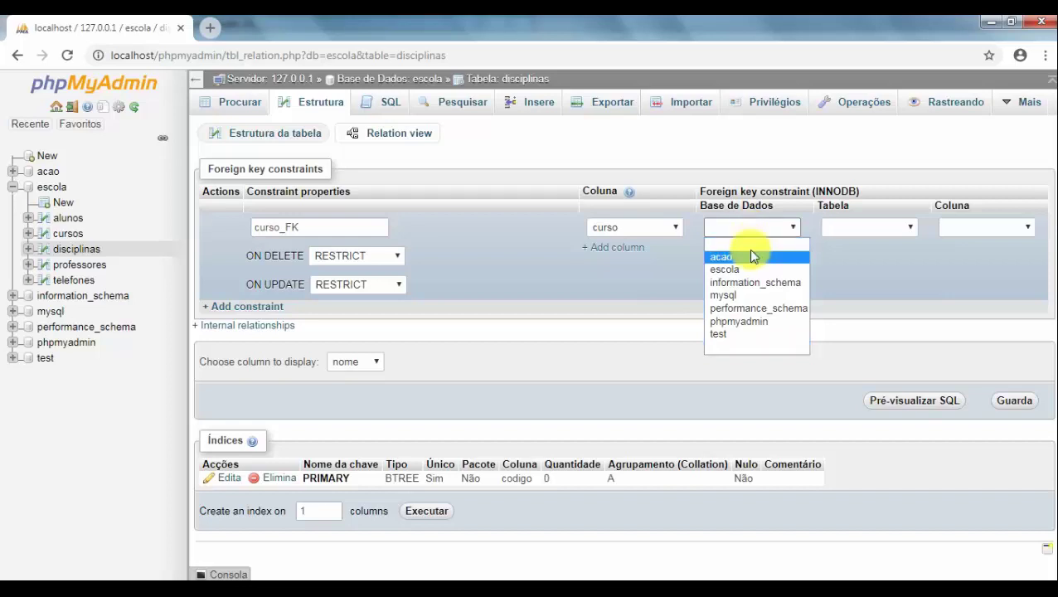
click(744, 269)
click(837, 229)
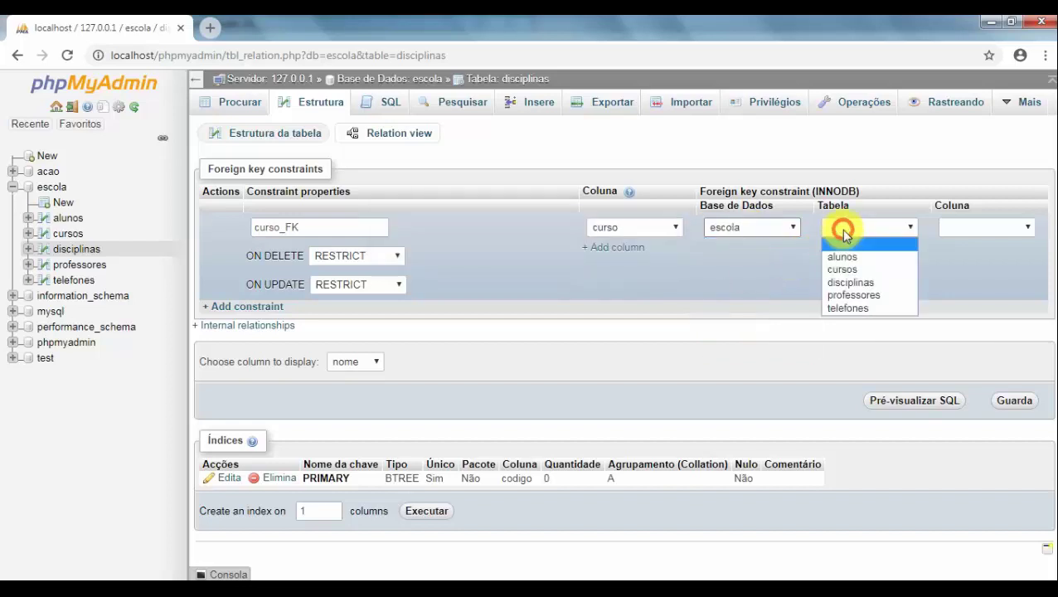
click(847, 269)
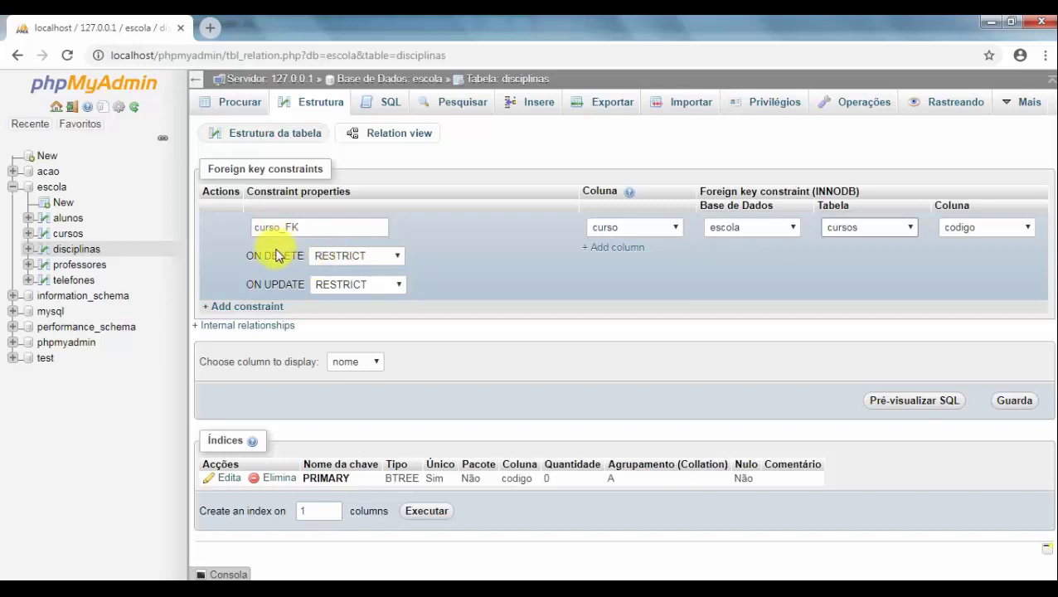
Try CASCADE as the ON DELETE action of curso_FK and return it to RESTRICT, dismissing the Windows colour scheme dialog
drag(250, 252, 305, 257)
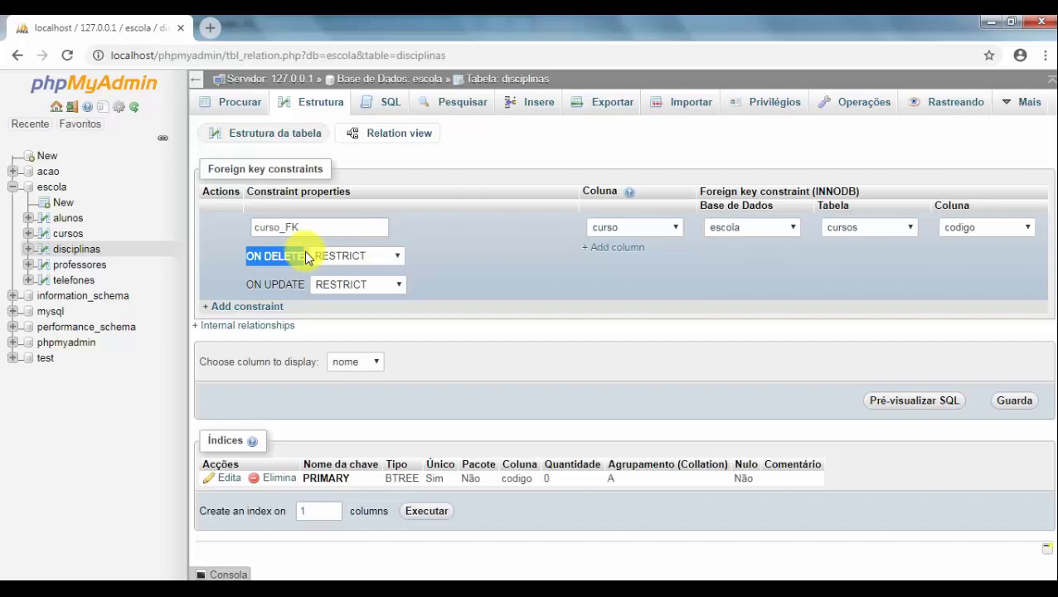
click(344, 255)
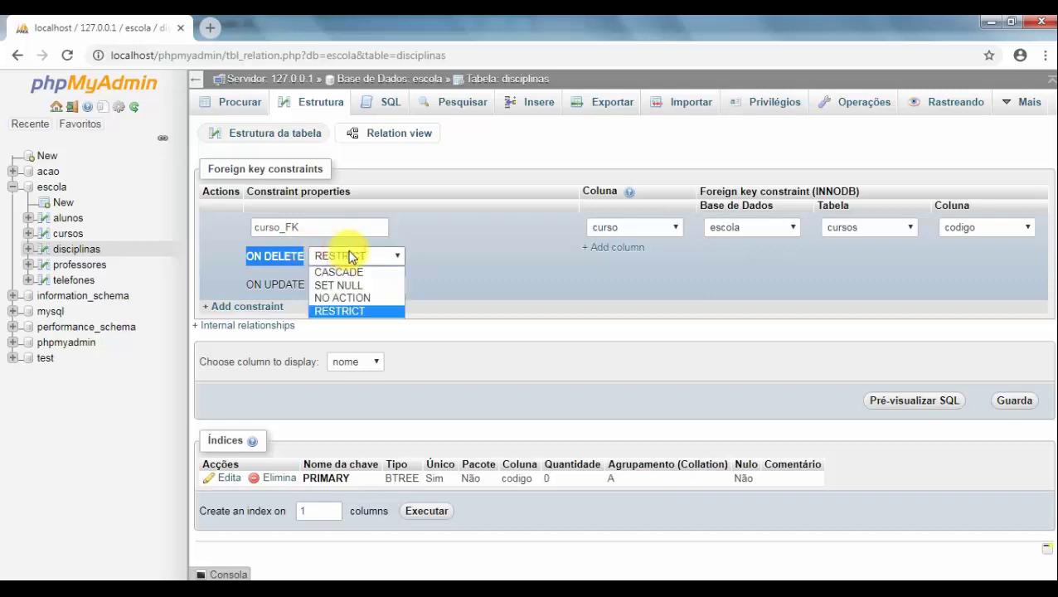
click(347, 270)
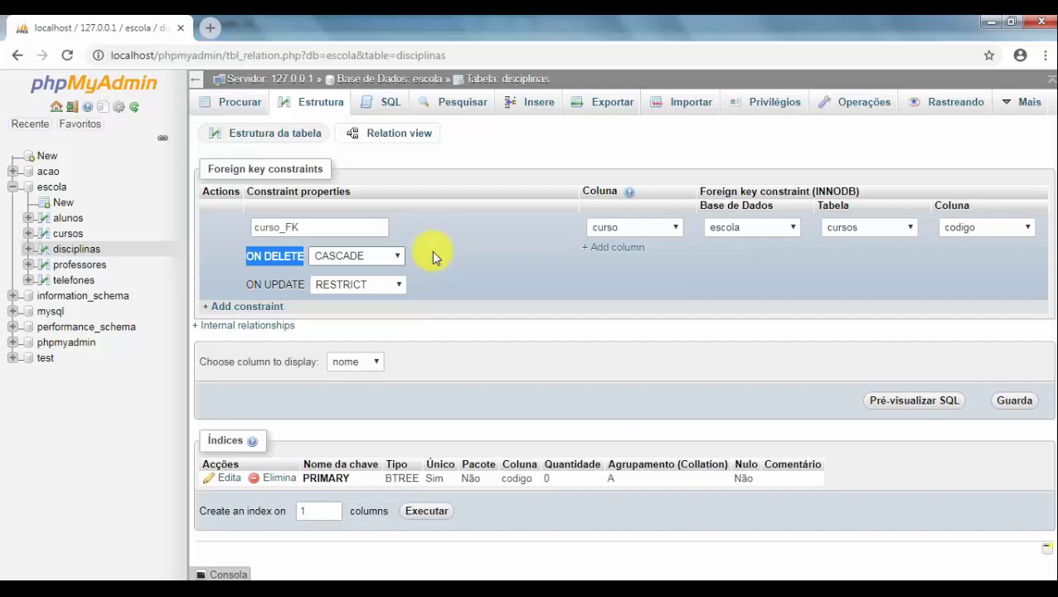
double_click(282, 255)
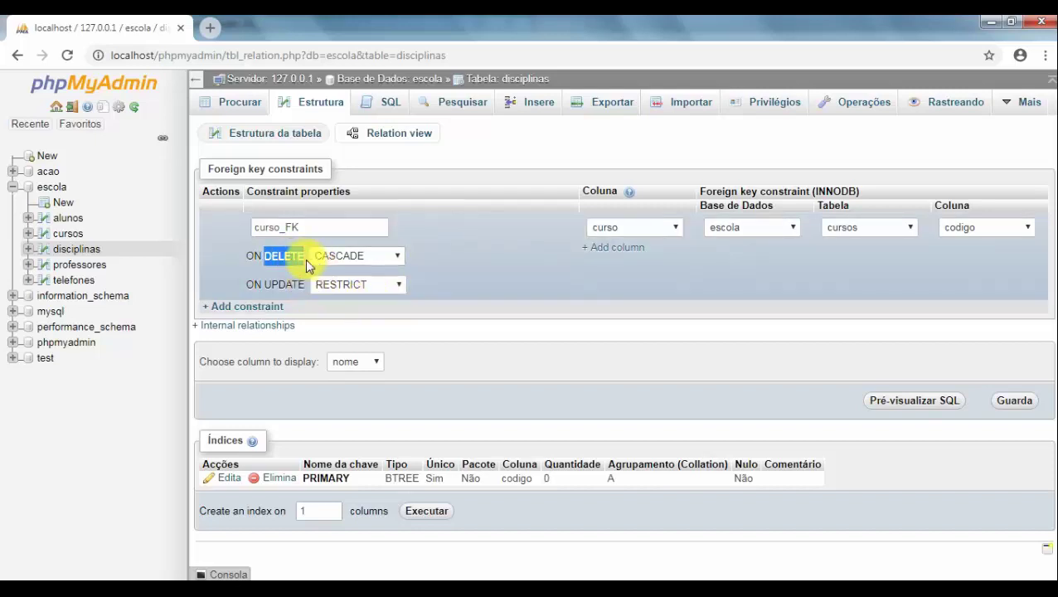
drag(246, 256, 328, 256)
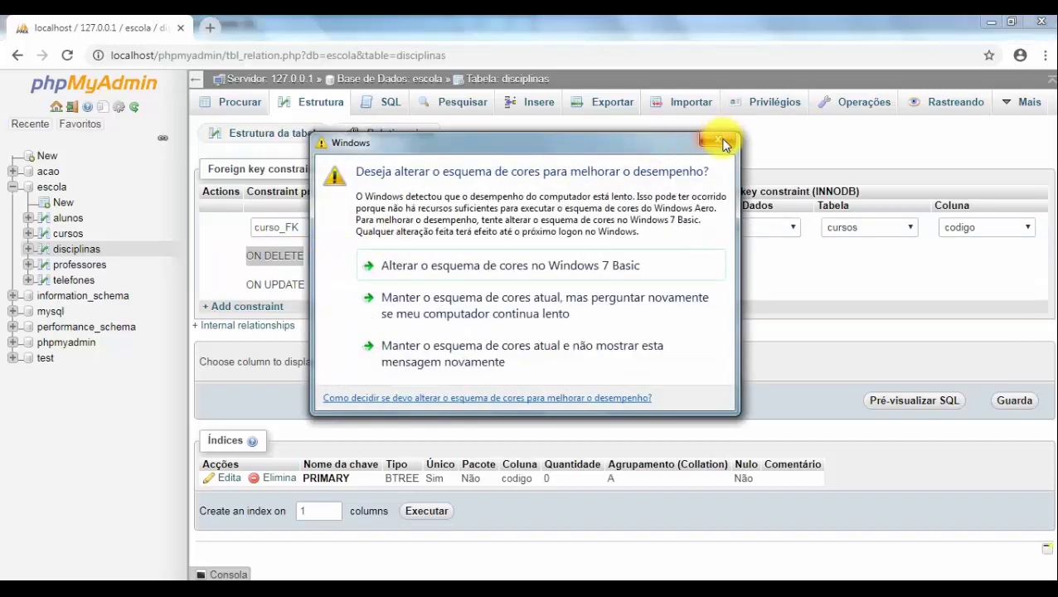
click(719, 140)
click(331, 256)
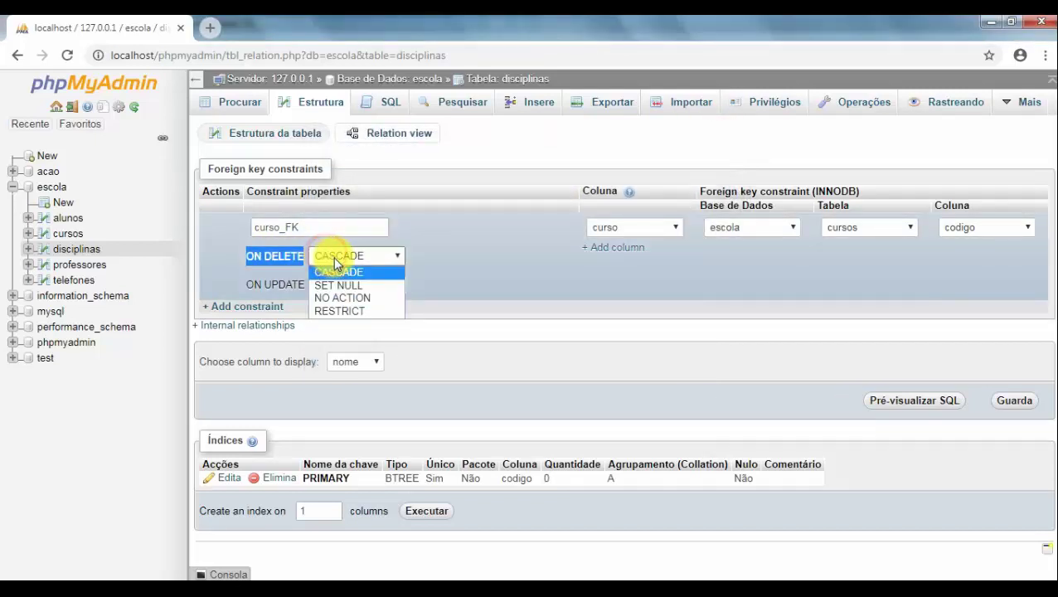
click(336, 310)
click(260, 266)
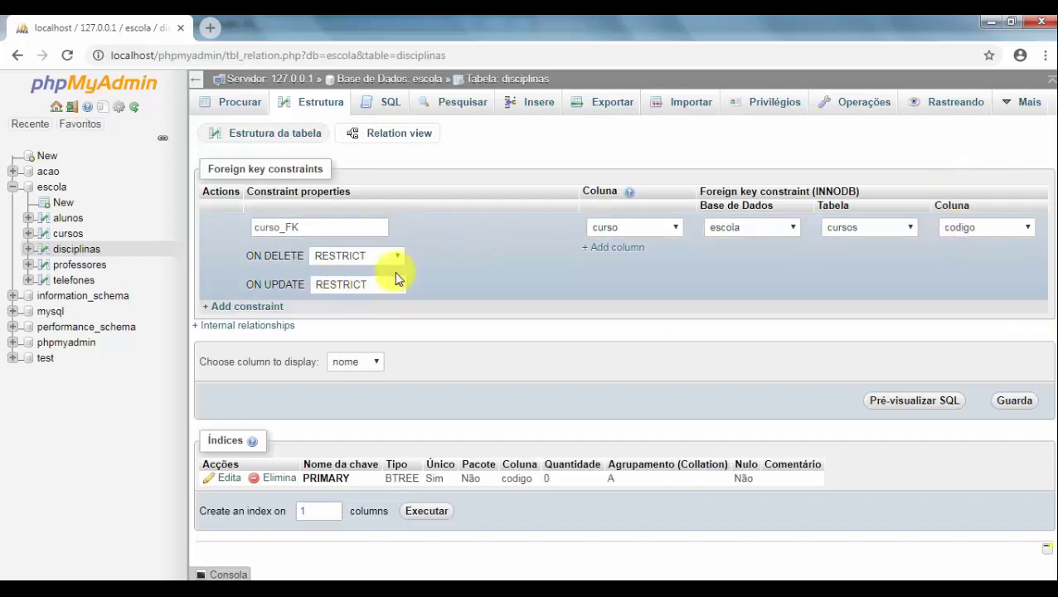
Set the ON UPDATE action of curso_FK to CASCADE and save the constraint
click(353, 283)
click(349, 301)
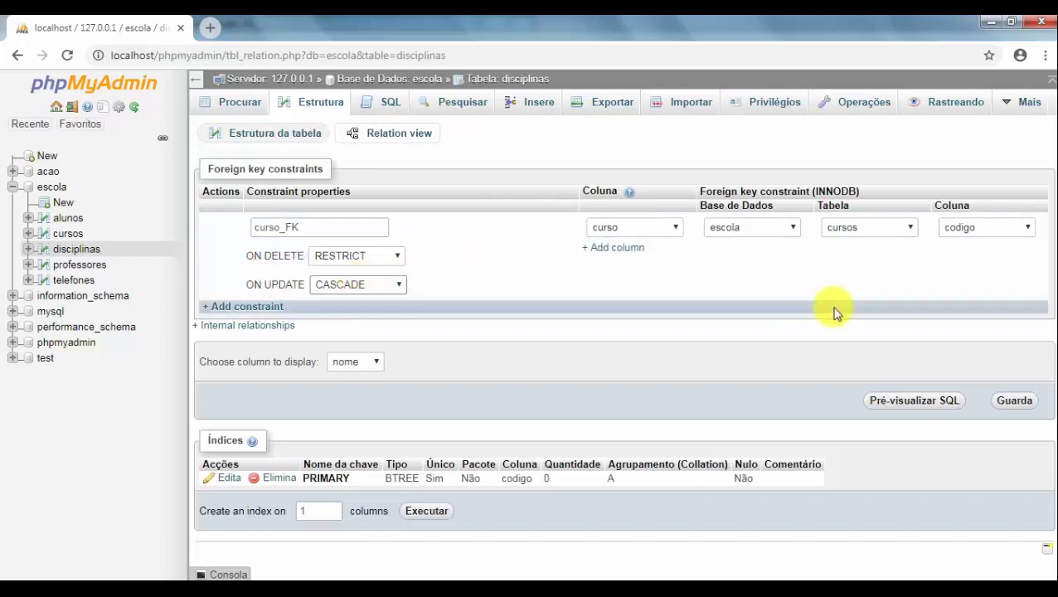
click(1013, 404)
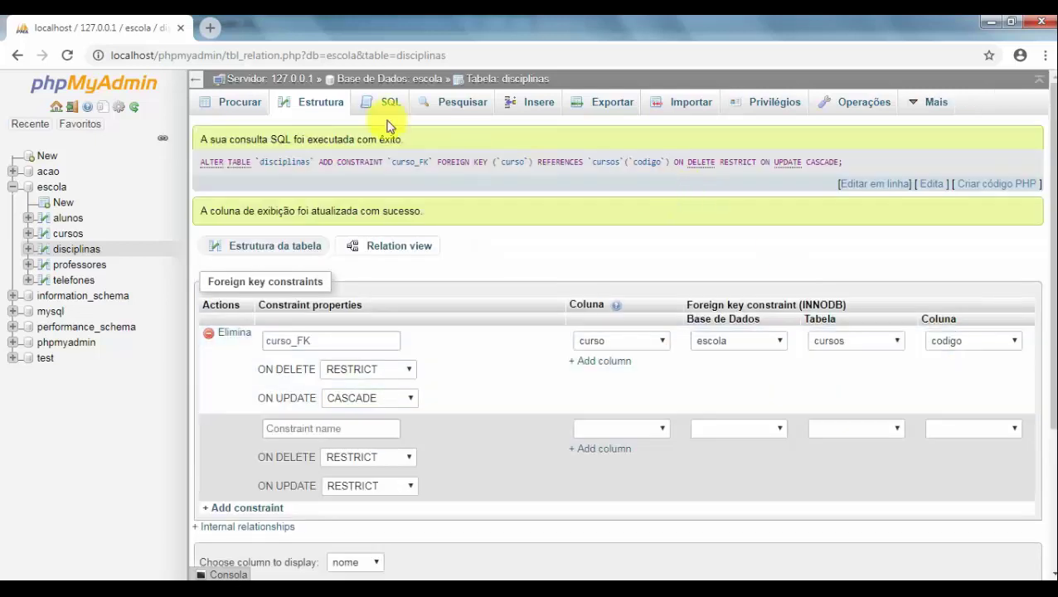
Review the table structure of disciplinas and highlight the AlunosDisciplinas definition in the exercise PDF
click(327, 111)
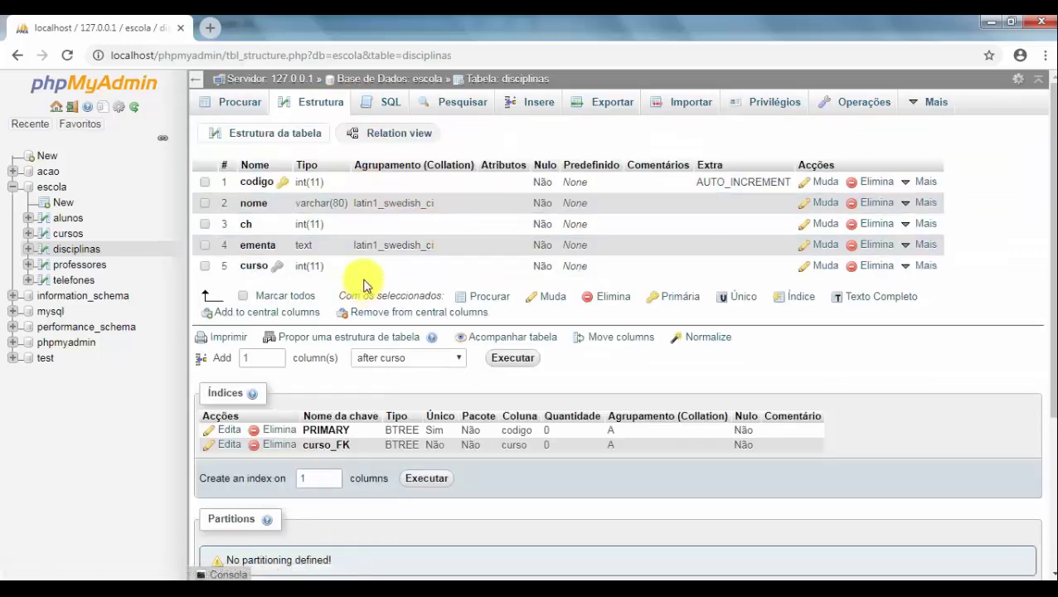
key(alt+Tab)
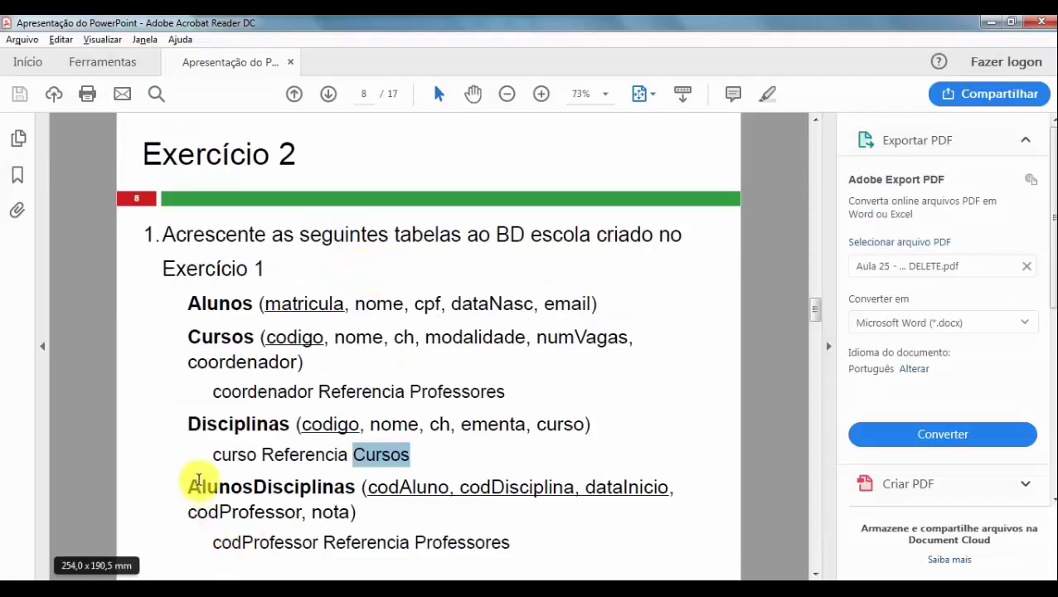
drag(200, 486, 363, 487)
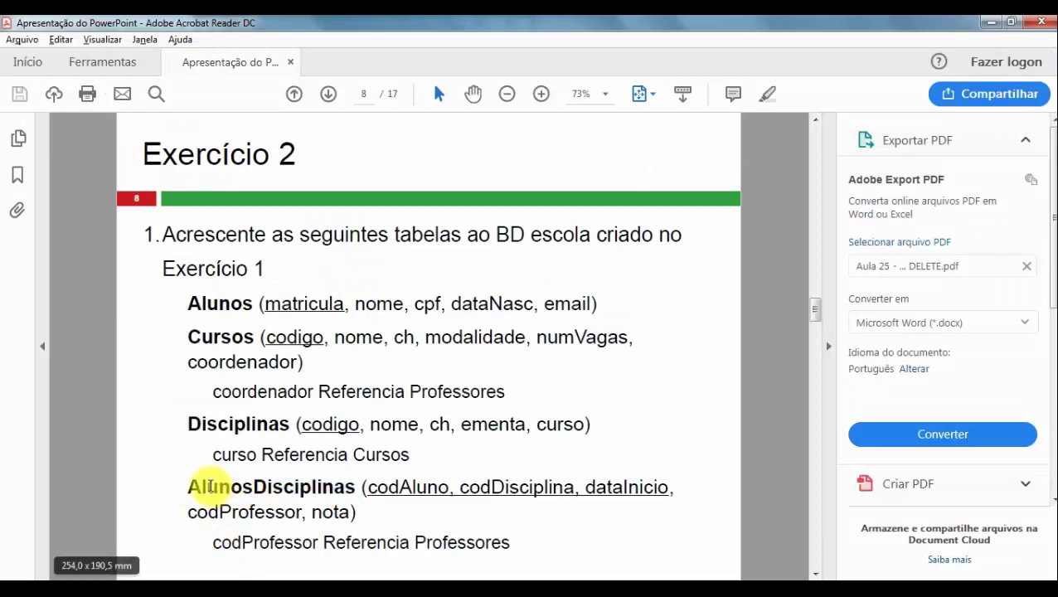
drag(203, 485, 378, 508)
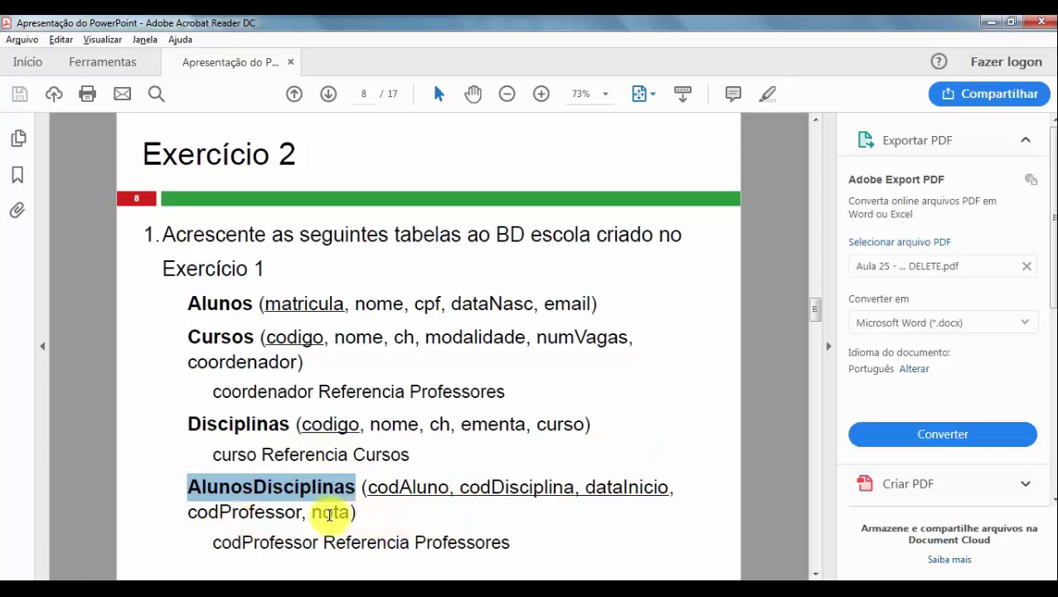
key(alt+Tab)
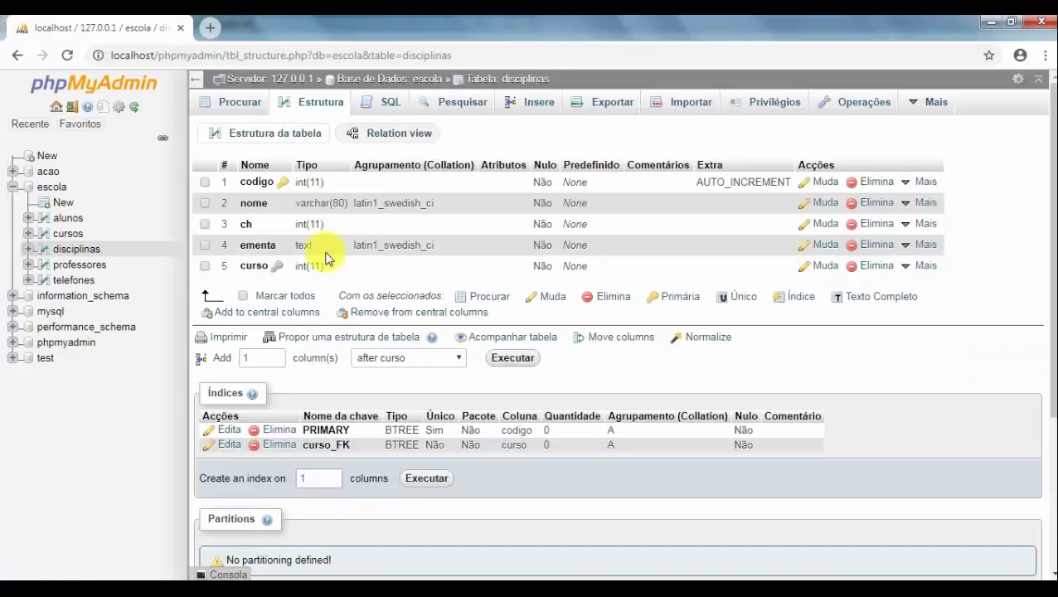
Dismiss the Windows colour scheme dialog and start a new table named alunosdisciplinas in the escola database
click(717, 138)
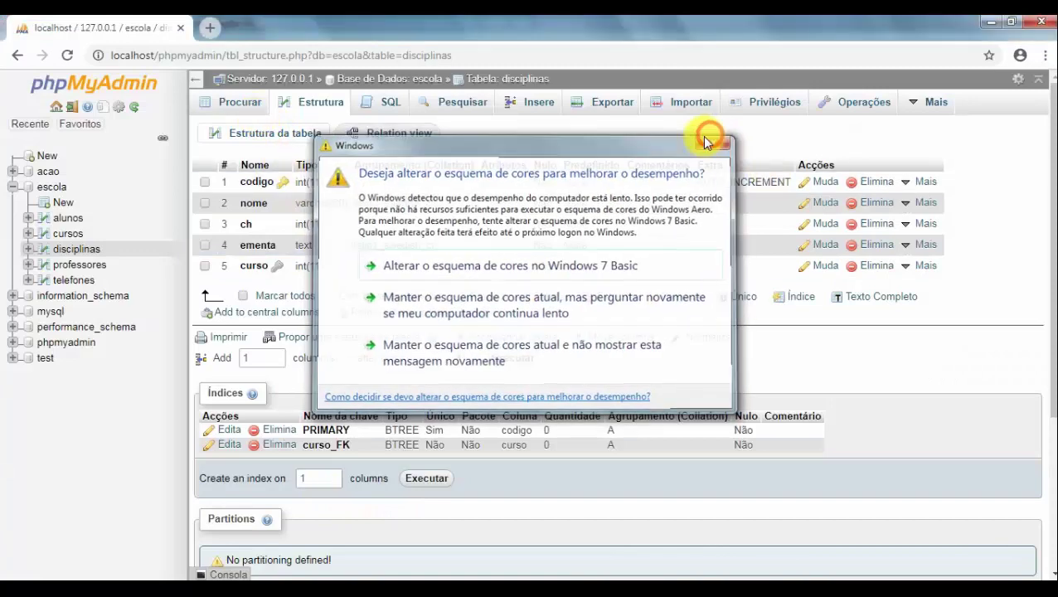
click(63, 202)
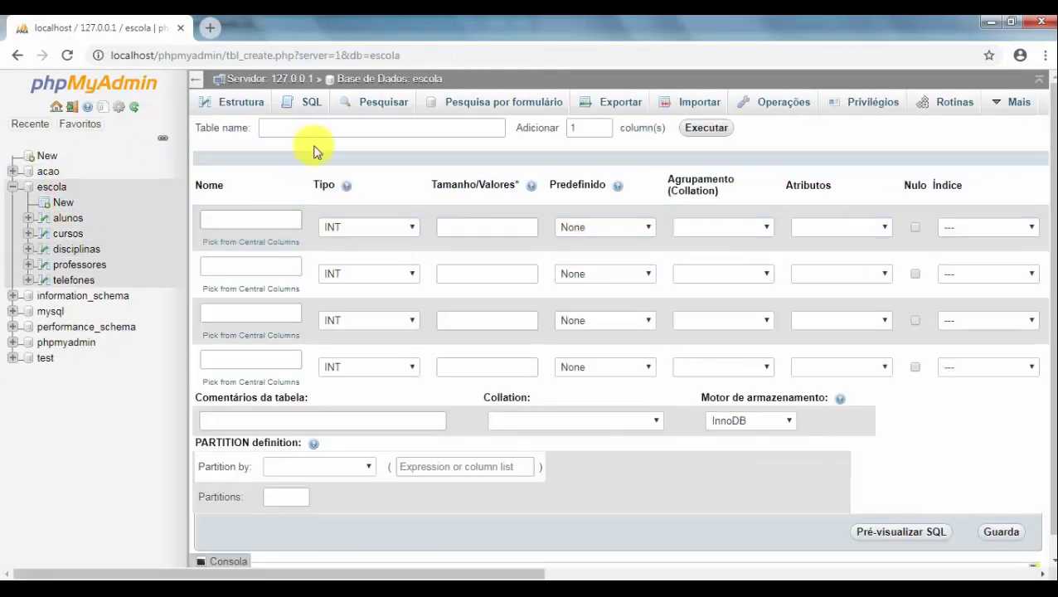
click(303, 127)
key(alt+Tab)
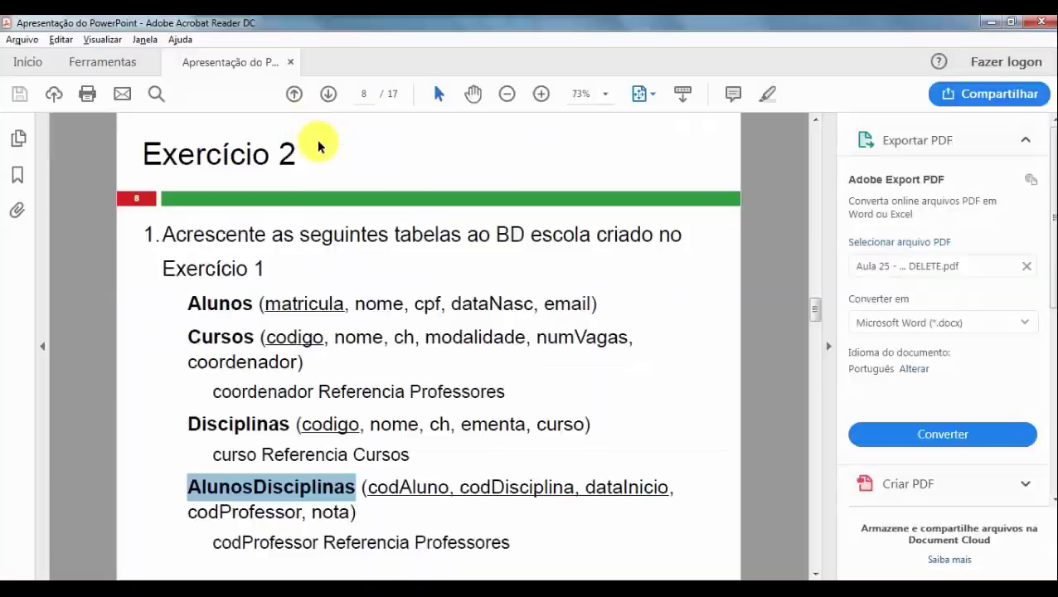
key(alt+Tab)
text(alunosdisci)
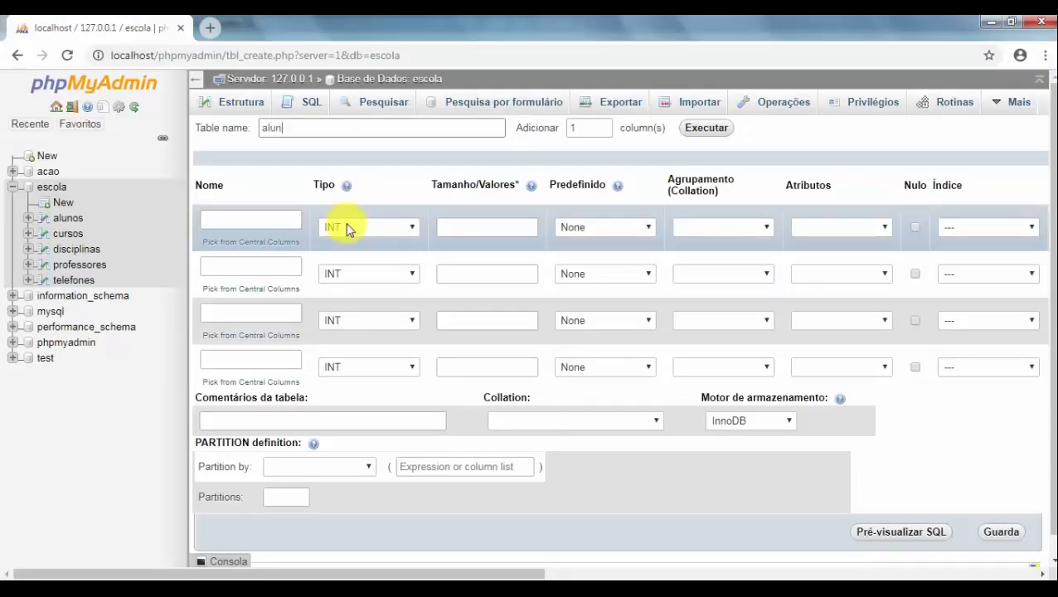
text(plinas)
Consult the AlunosDisciplinas fields in the exercise PDF and add one more column row to the new table
key(alt+Tab)
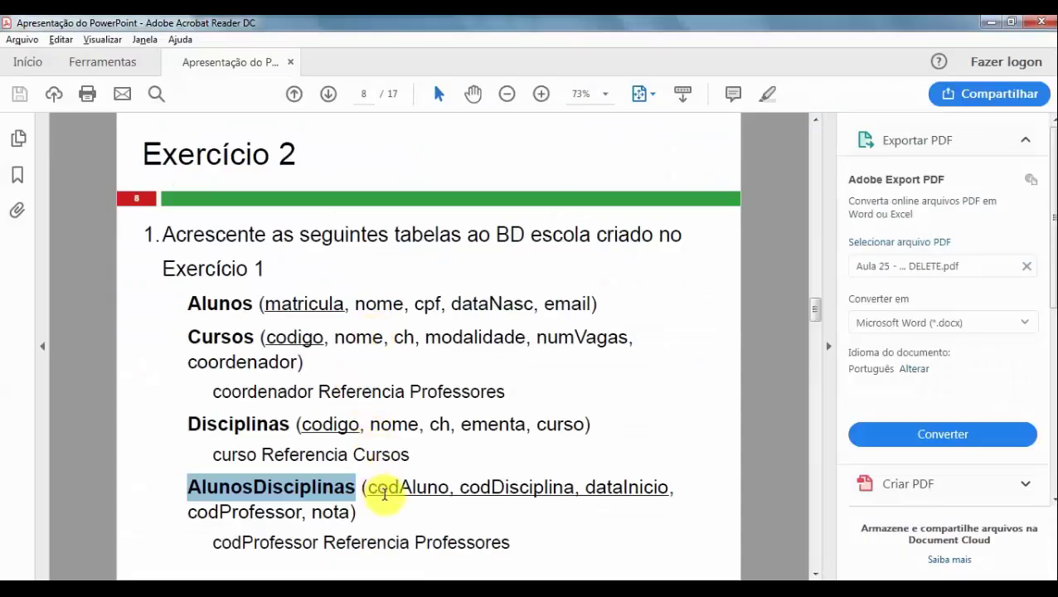
key(alt+Tab)
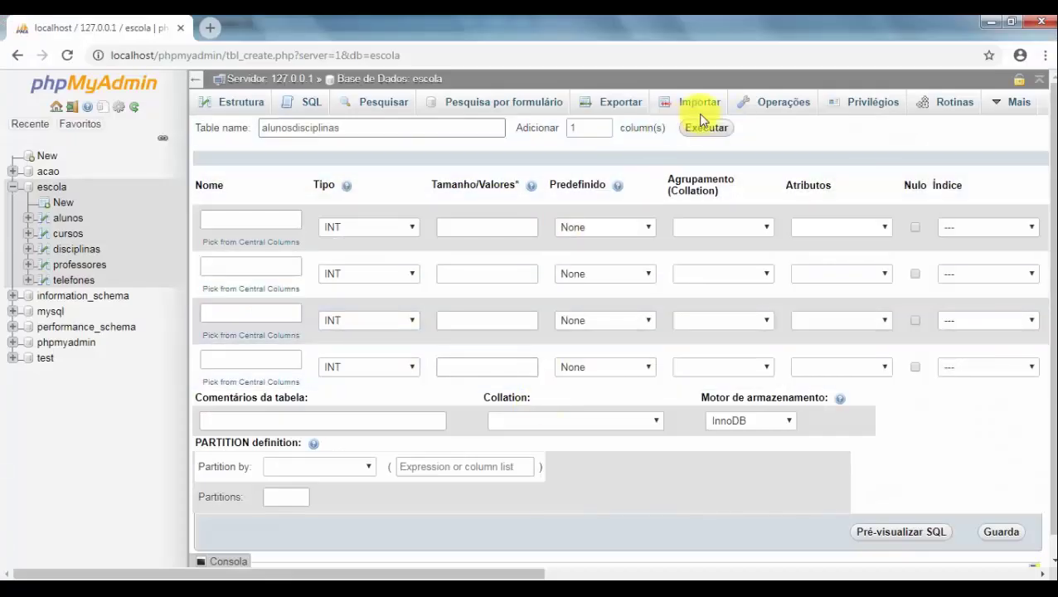
click(700, 129)
Name the first two columns of alunosdisciplinas codAluno and codDisciplina, following the exercise PDF
key(alt+Tab)
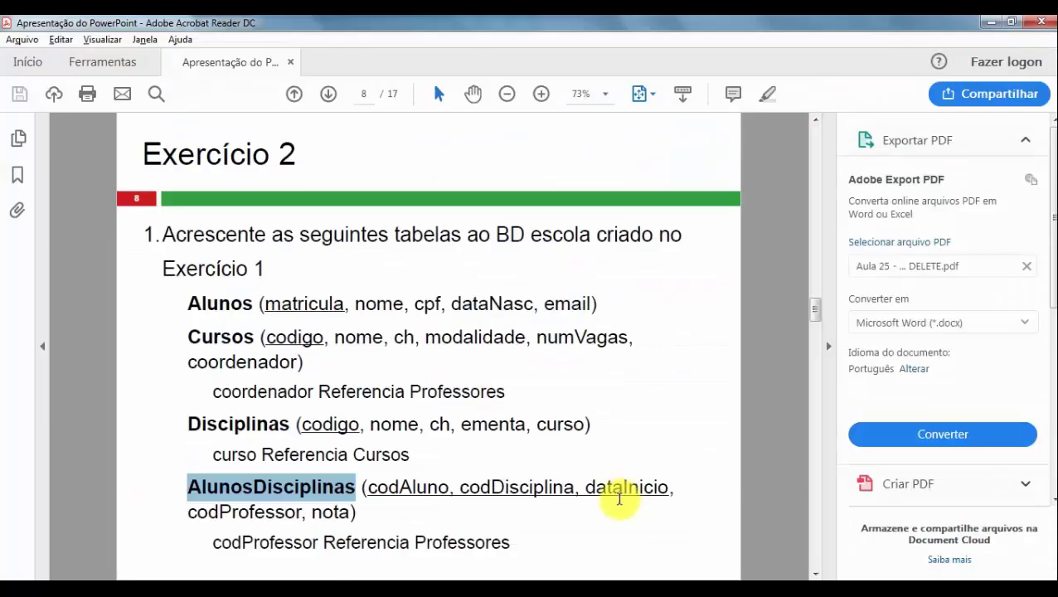
key(alt+Tab)
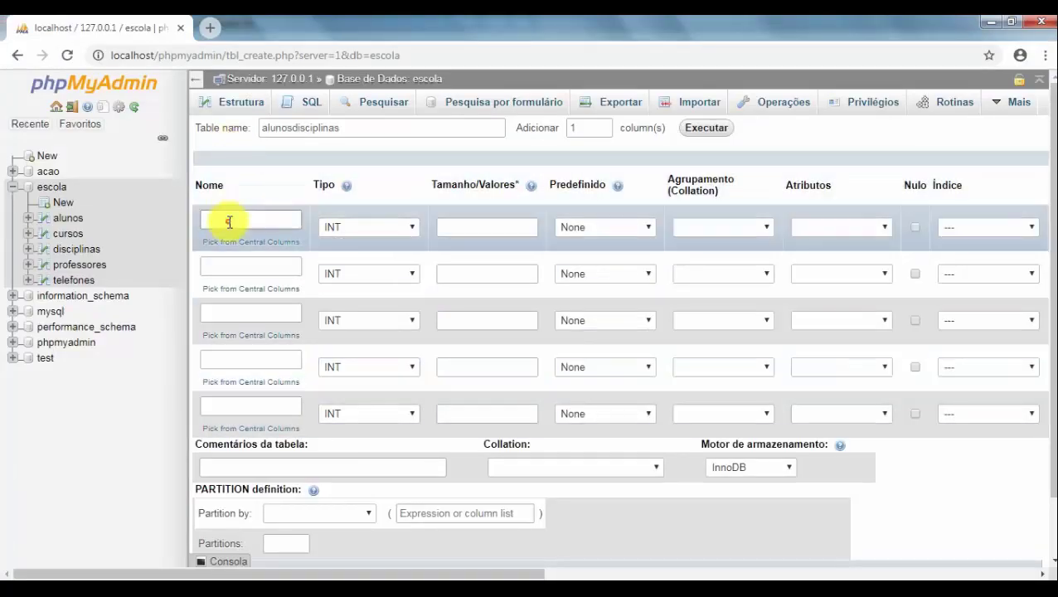
click(230, 220)
text(codA)
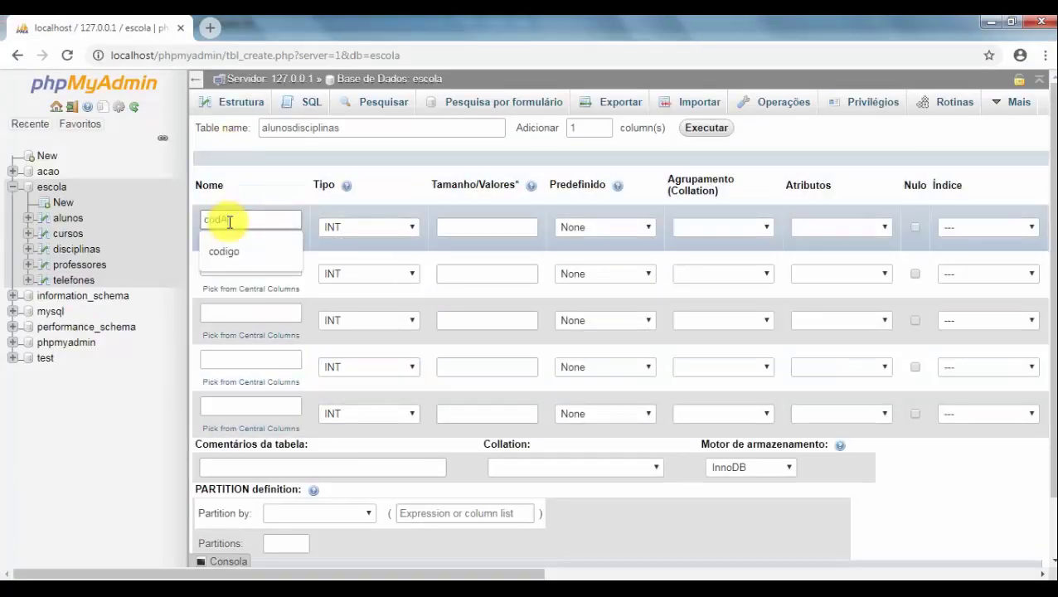
text(luno)
key(alt+Tab)
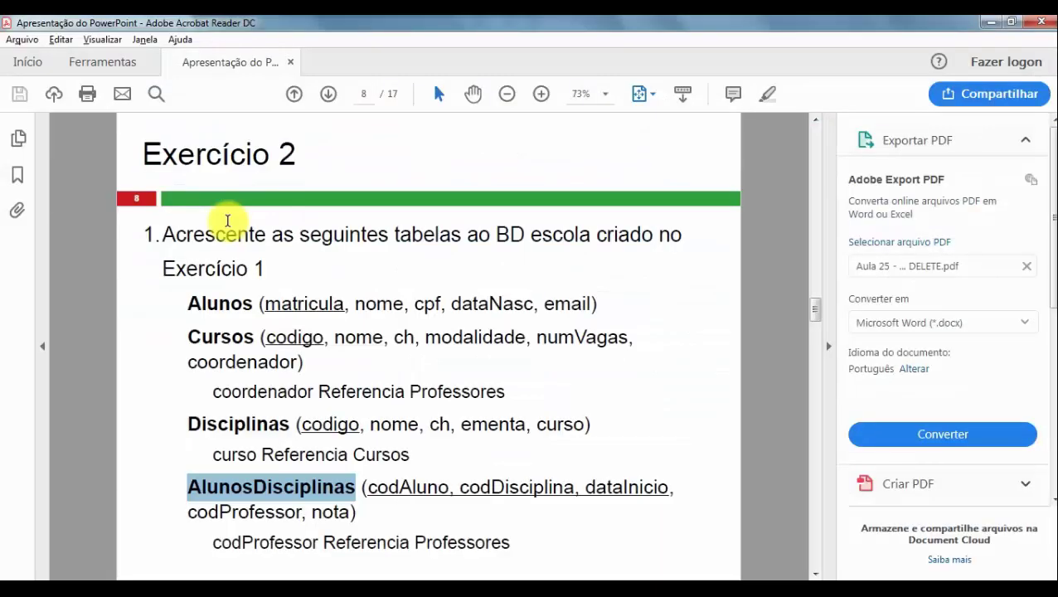
key(alt+Tab)
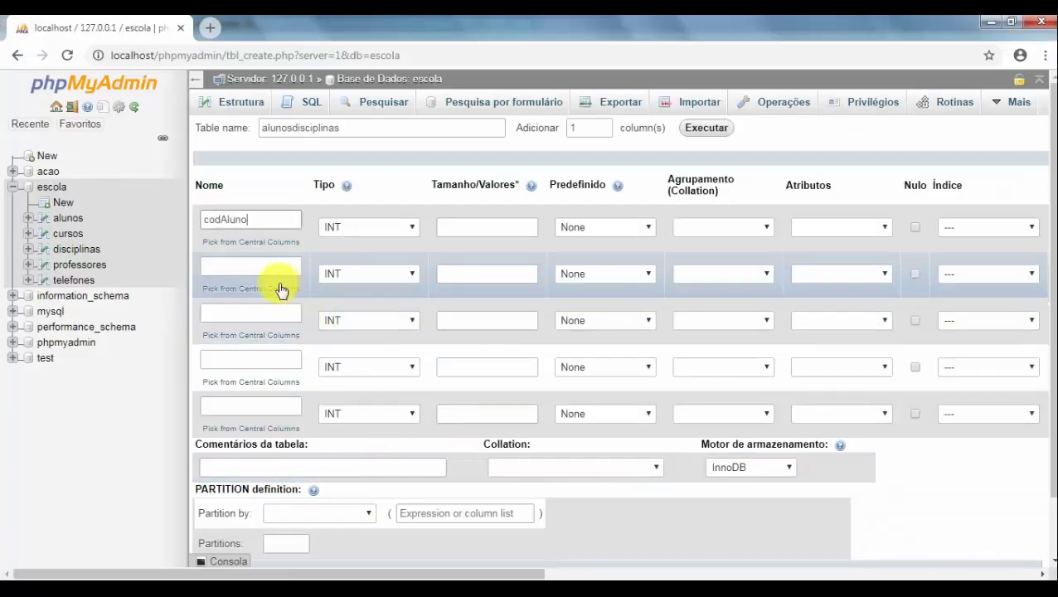
click(266, 265)
text(cod)
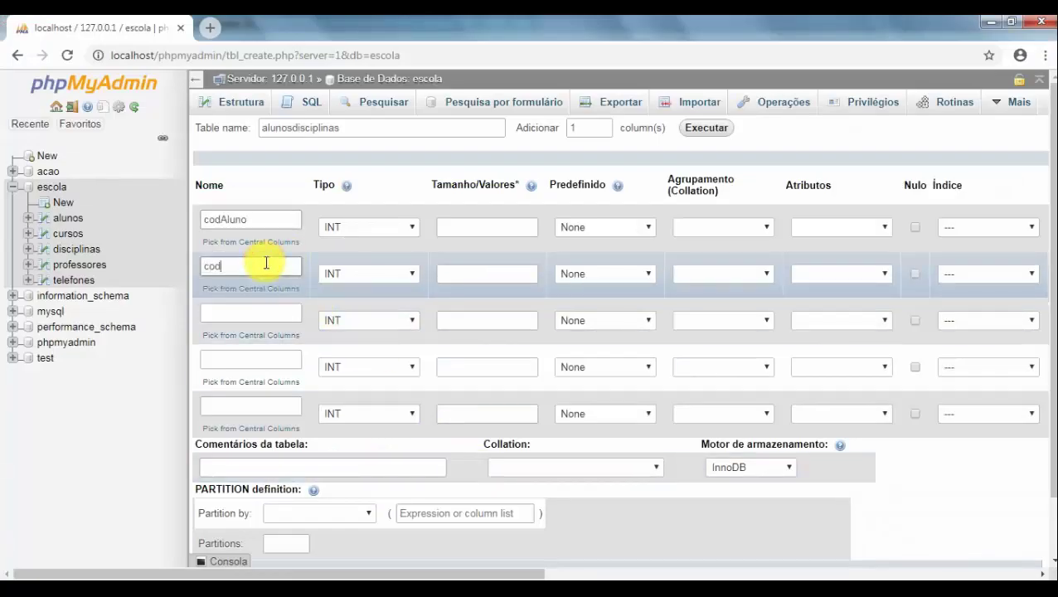
text(Disciplina)
Name the third column of alunosdisciplinas dataInicio, as given in the exercise PDF, and set its type to DATE
key(alt+Tab)
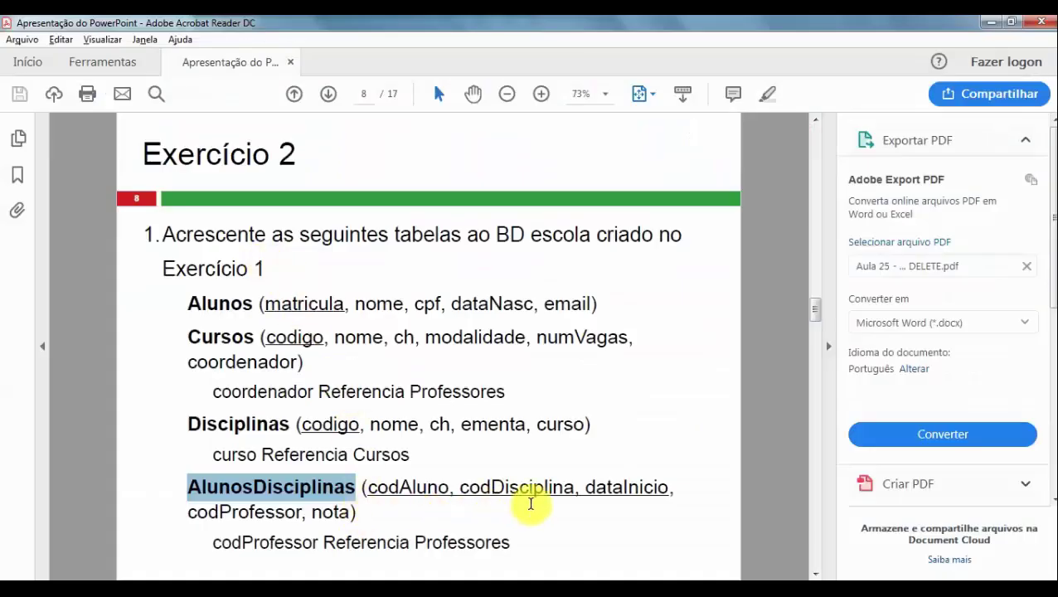
key(alt+Tab)
click(232, 311)
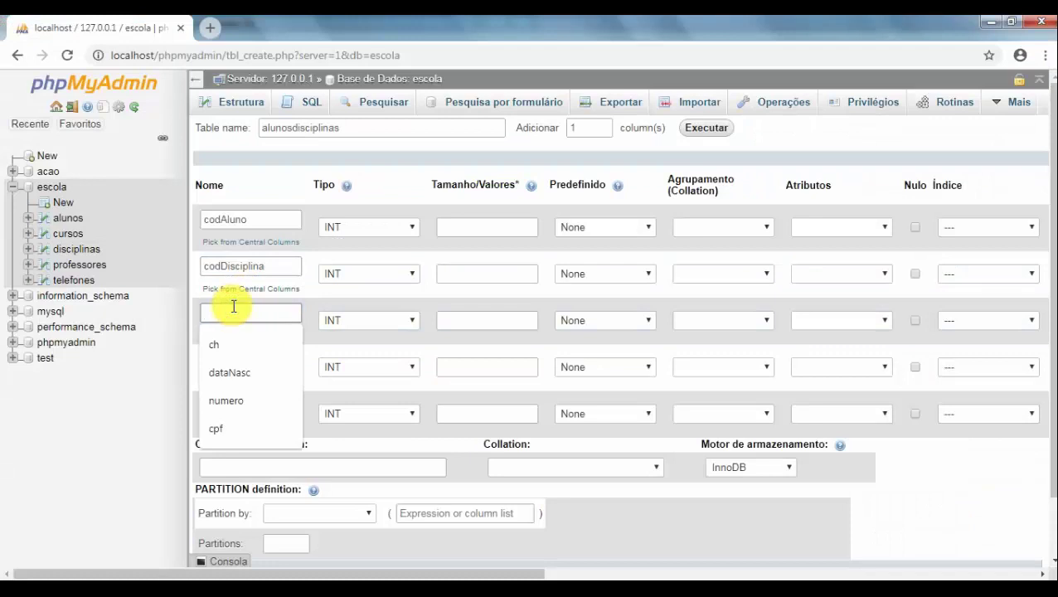
text(dataInicio)
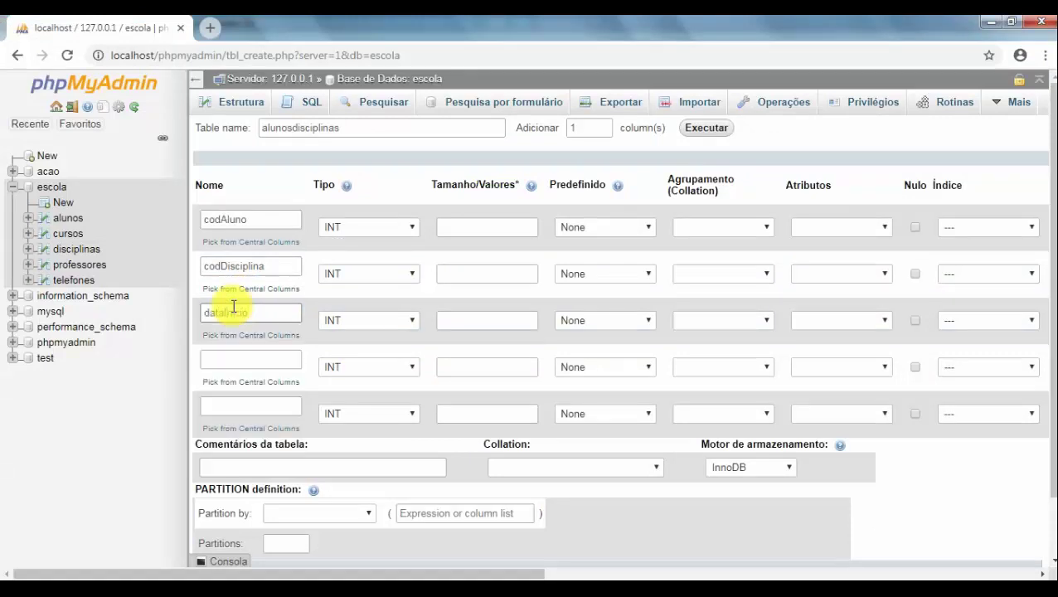
click(368, 319)
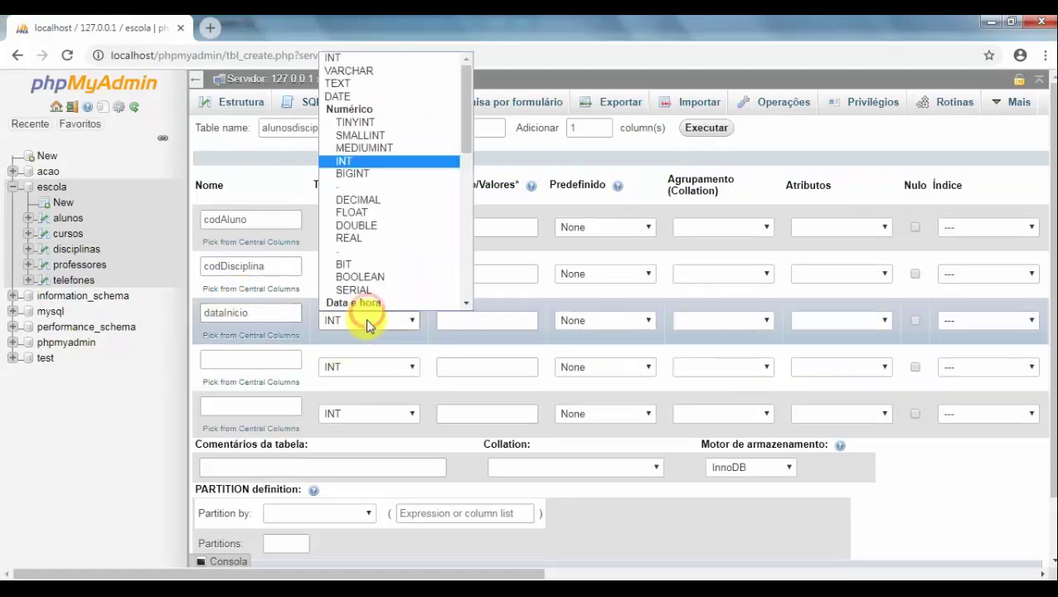
click(352, 96)
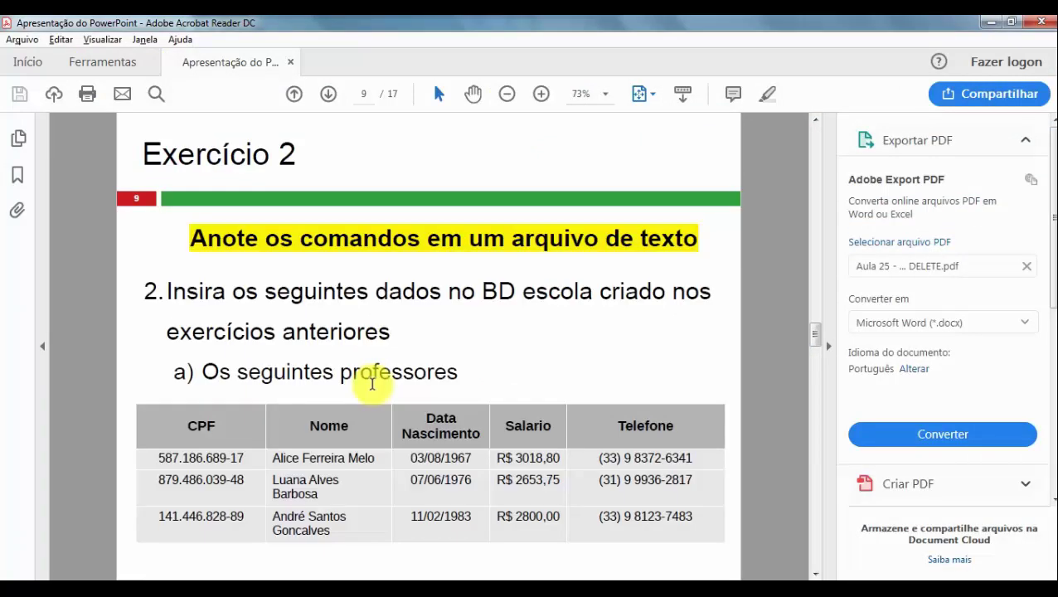
Return to slide 8 of the exercise PDF and highlight the codProfessor reference to Professores
key(Left)
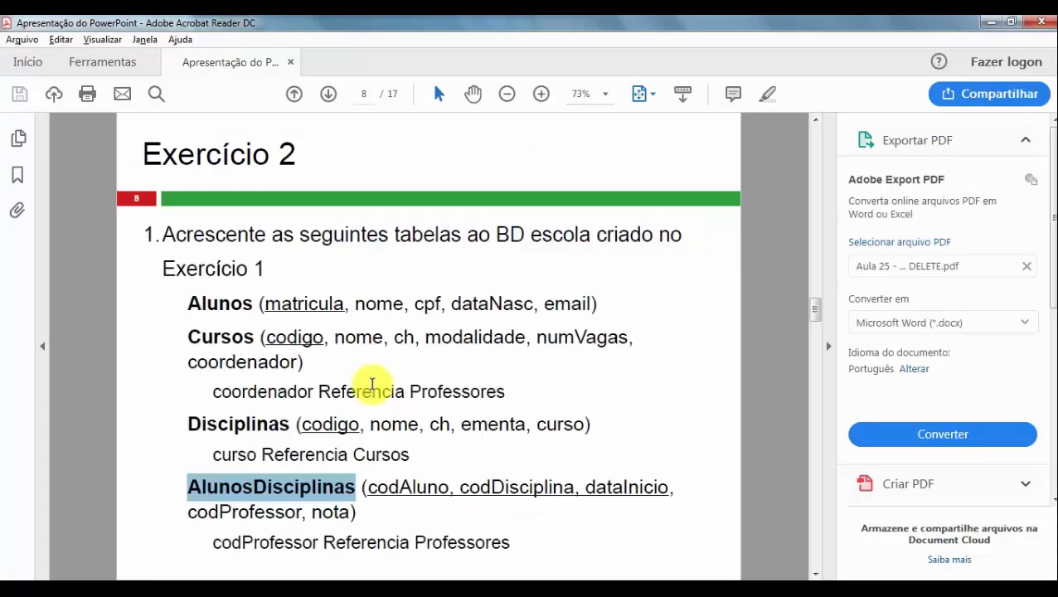
drag(240, 543, 473, 541)
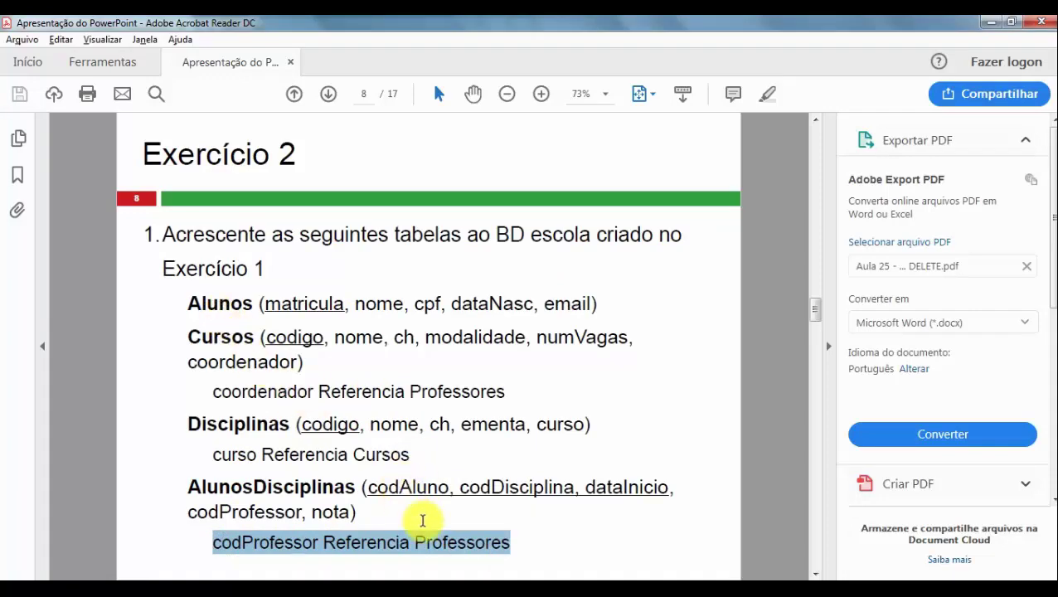
key(alt+Tab)
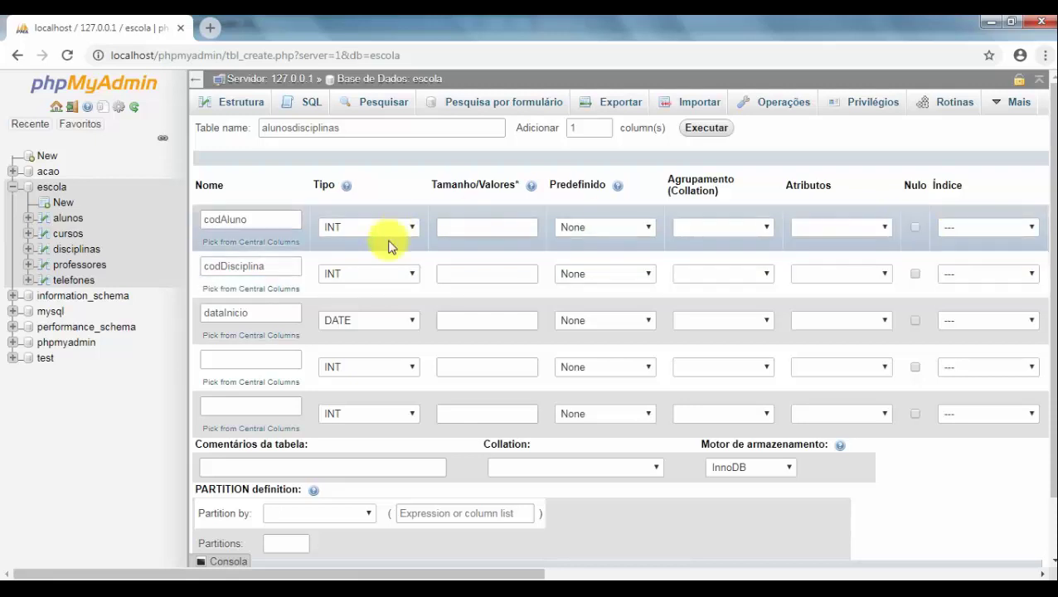
Set the index of both codAluno and codDisciplina to PRIMARY, confirming the index for each
click(955, 228)
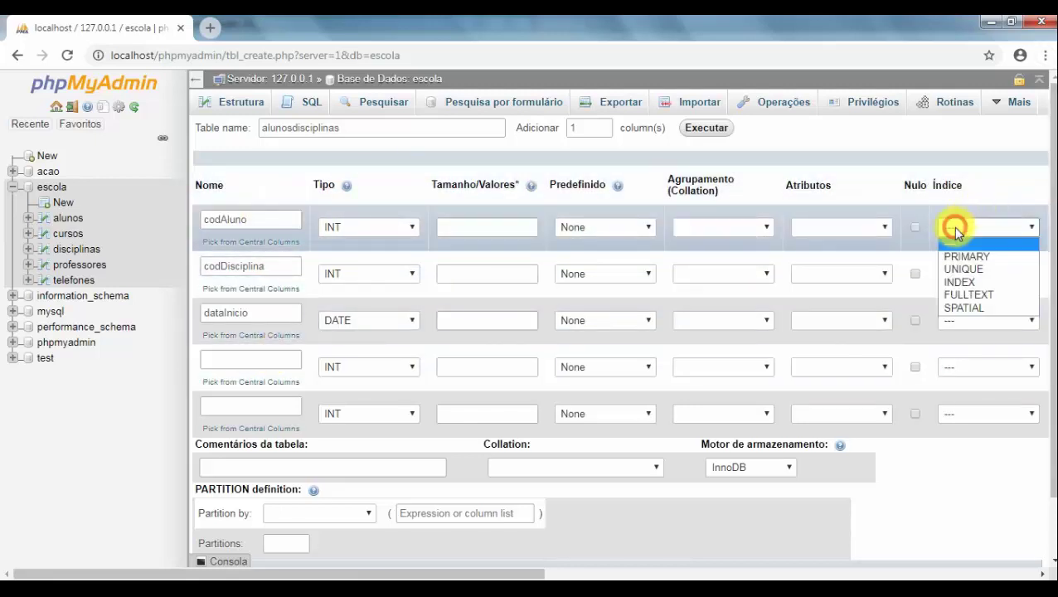
click(962, 256)
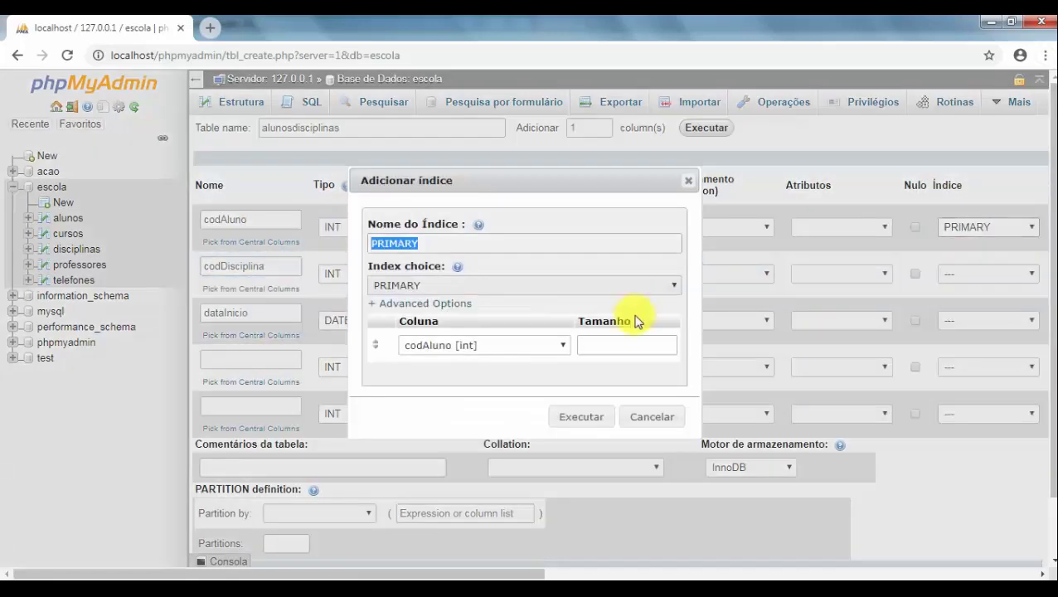
click(578, 416)
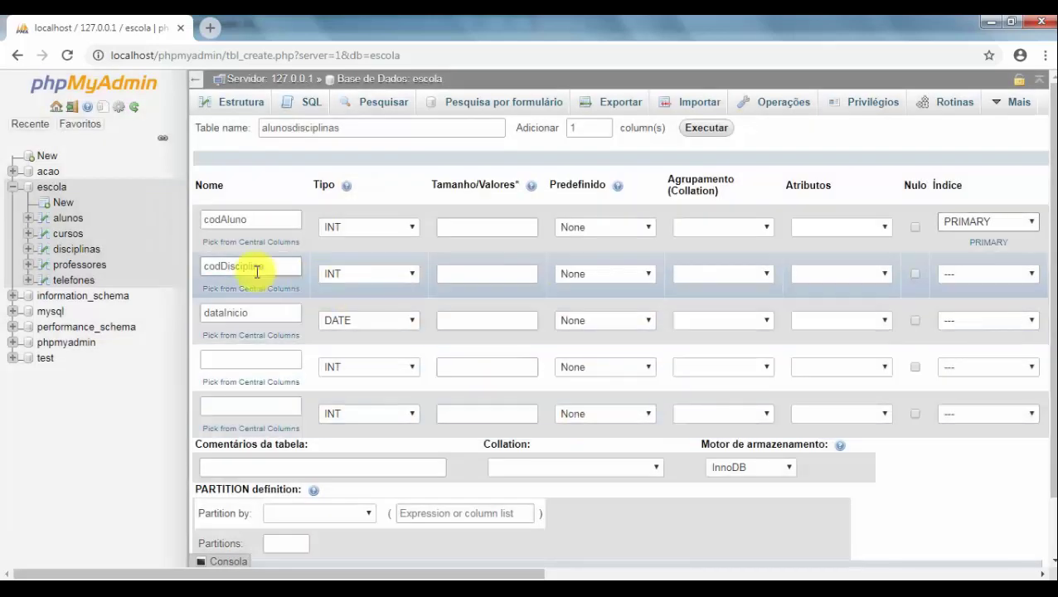
click(999, 273)
click(954, 301)
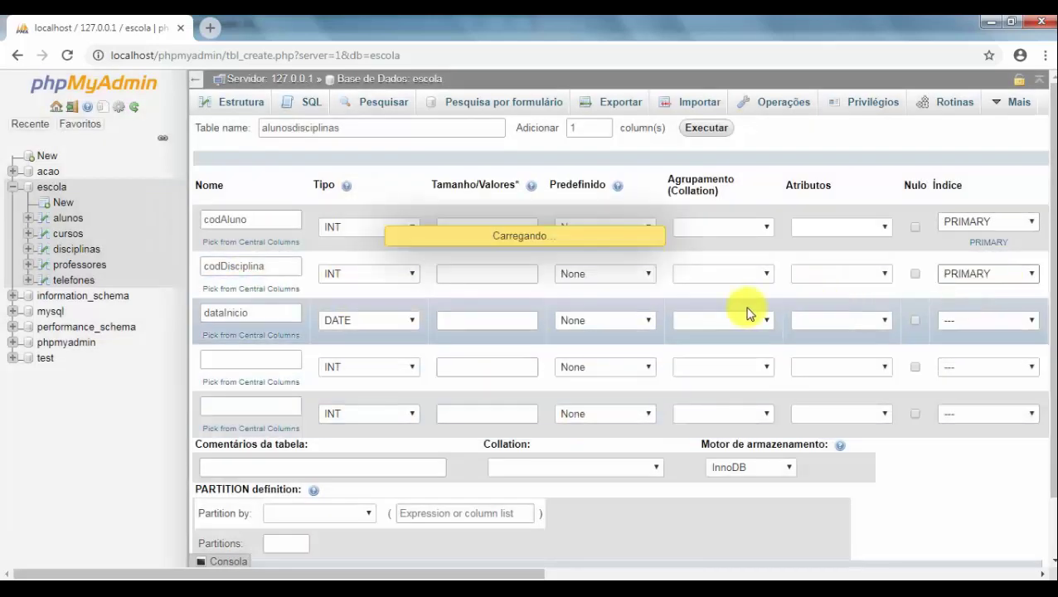
click(578, 431)
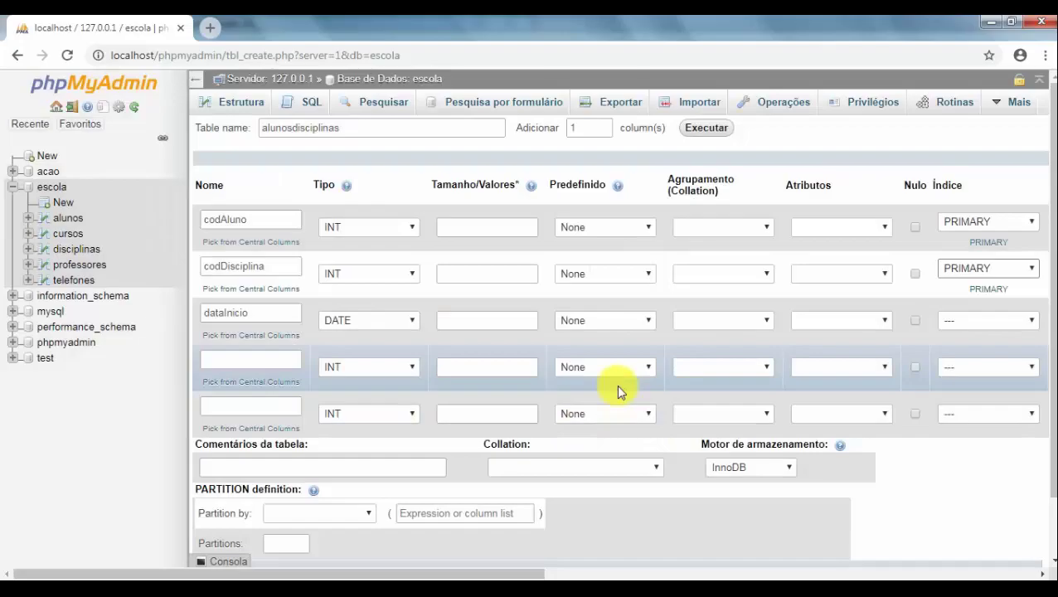
Examine the underlined AlunosDisciplinas key fields codAluno, codDisciplina and dataInicio in the PDF, keeping the current Windows colour scheme without further prompts
key(alt+Tab)
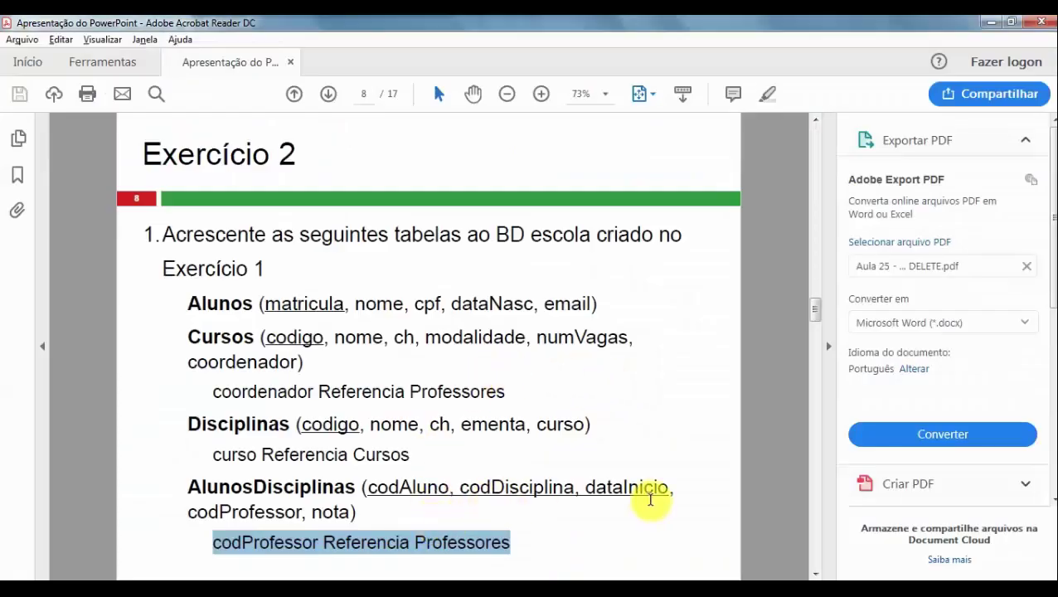
key(alt+Tab)
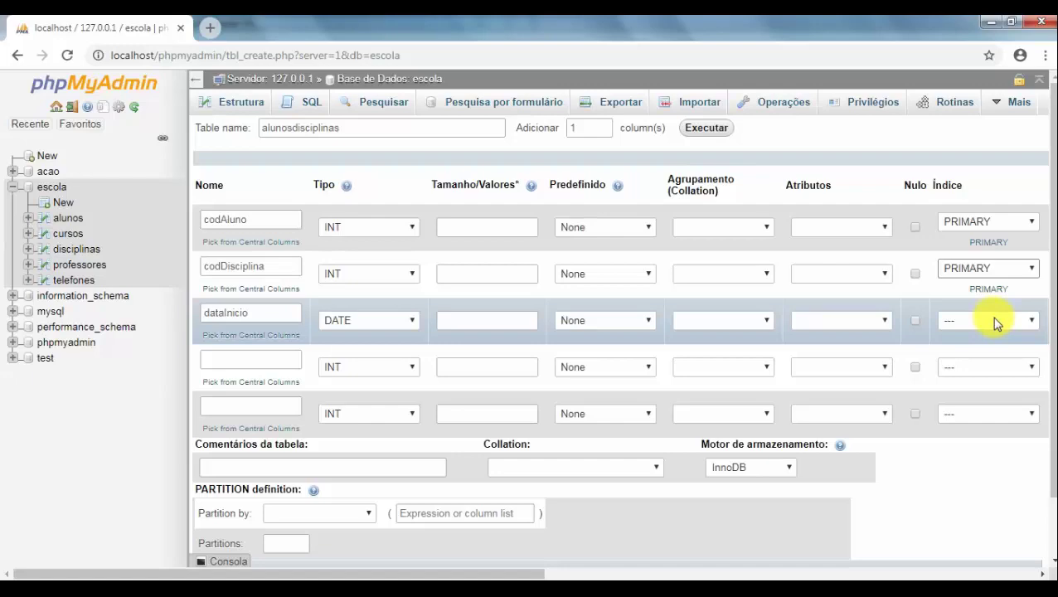
key(alt+Tab)
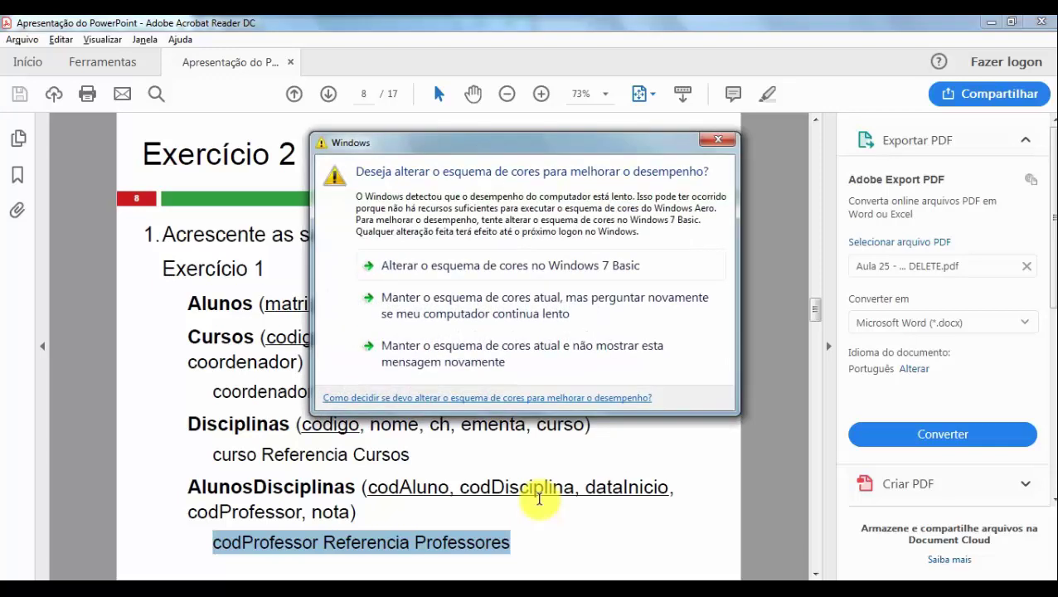
click(516, 353)
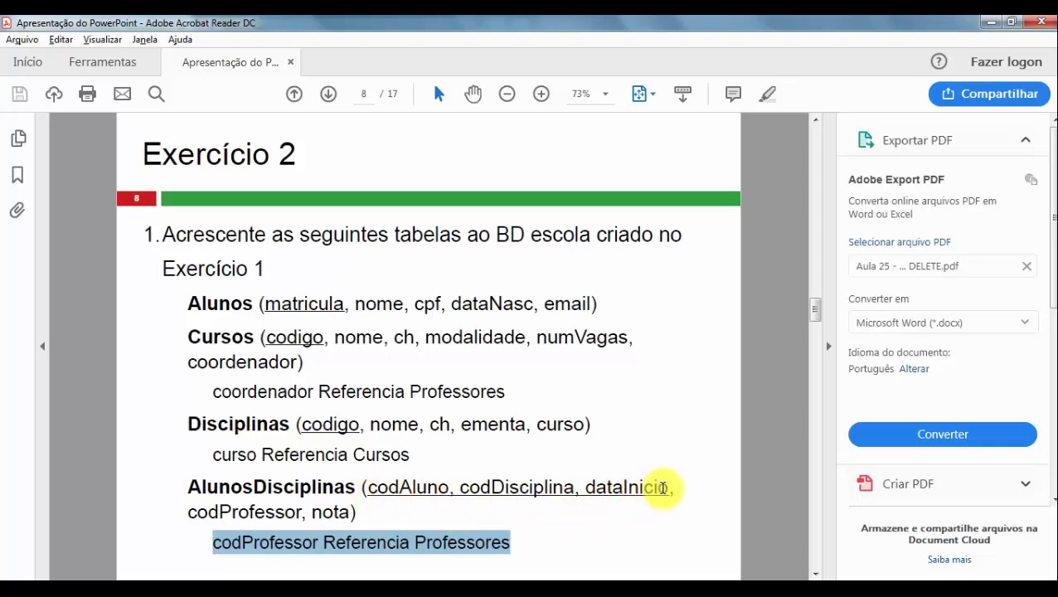
drag(369, 486, 635, 493)
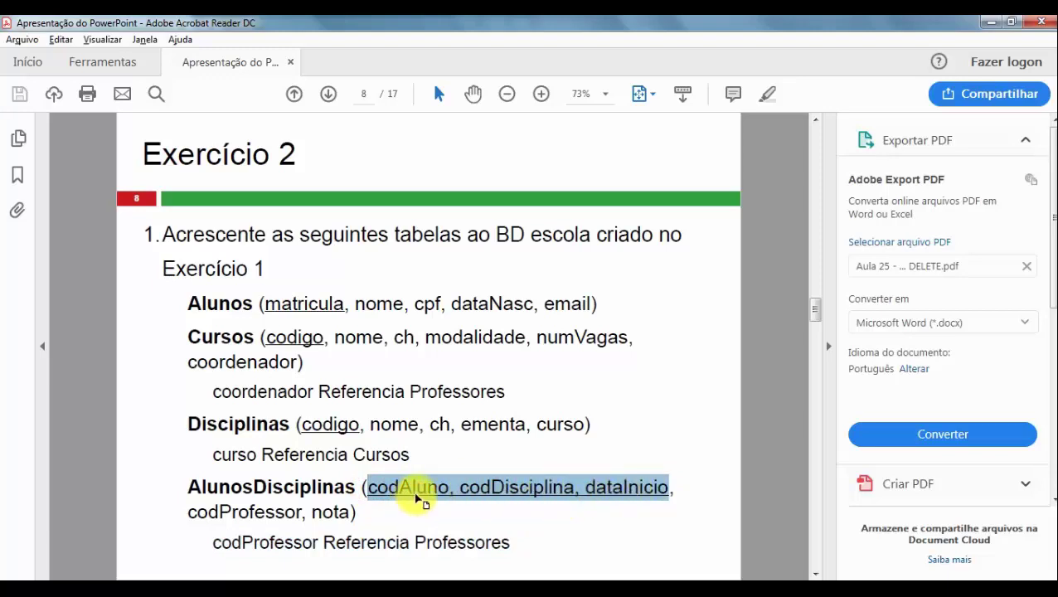
Following the underlined key fields in the PDF, set the dataInicio index to PRIMARY, confirming it together with codAluno and codDisciplina
drag(459, 486, 624, 491)
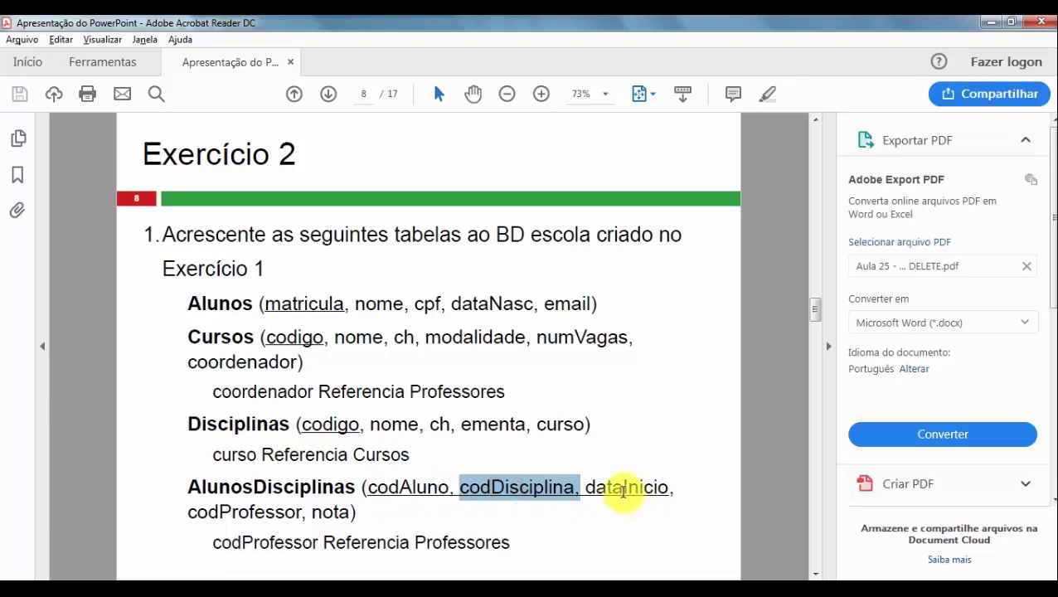
double_click(624, 491)
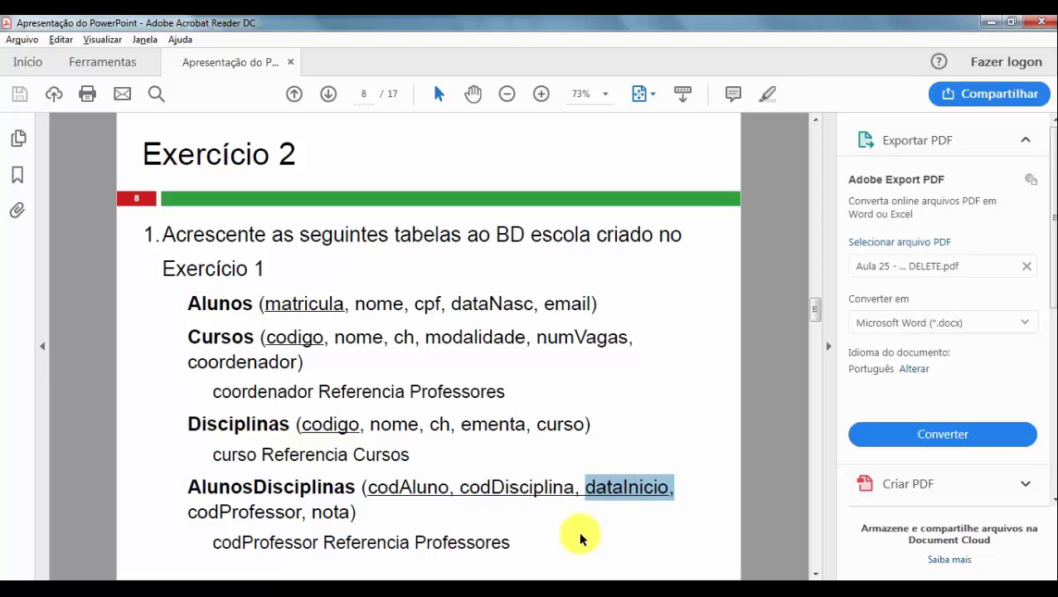
drag(671, 489, 441, 496)
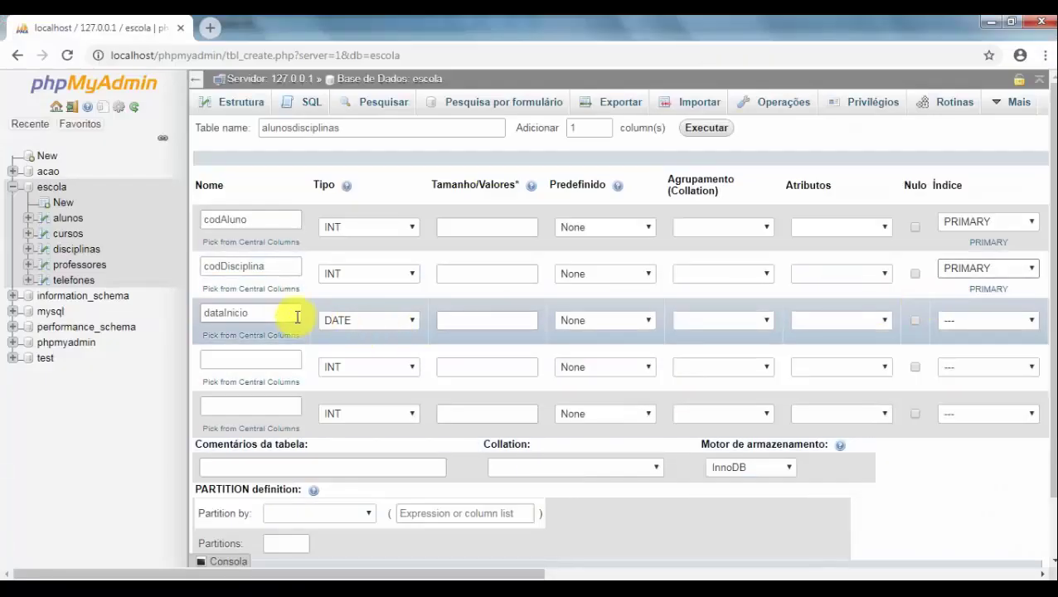
click(1001, 320)
click(968, 348)
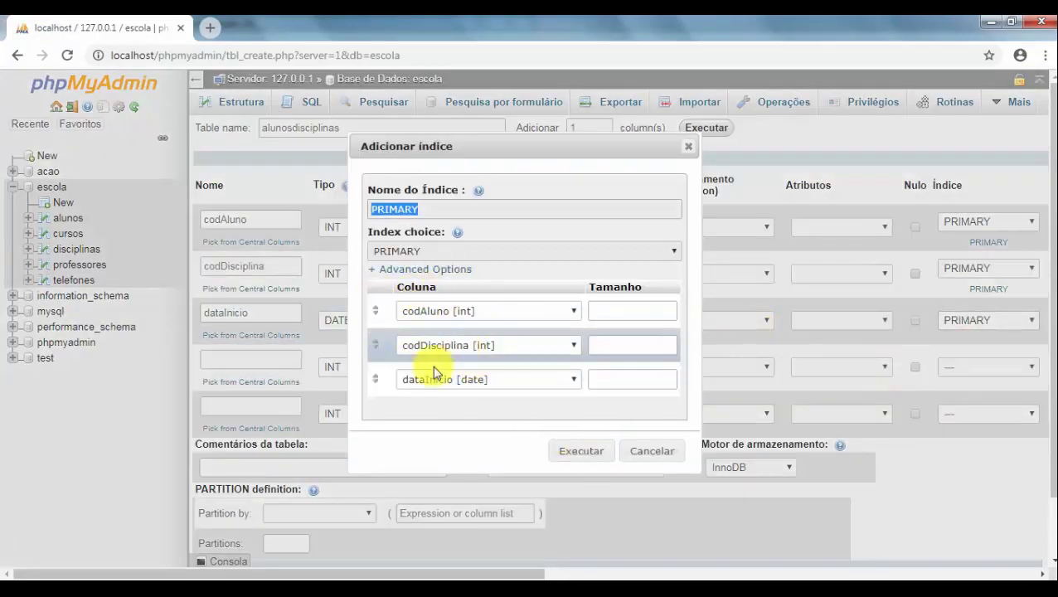
click(572, 458)
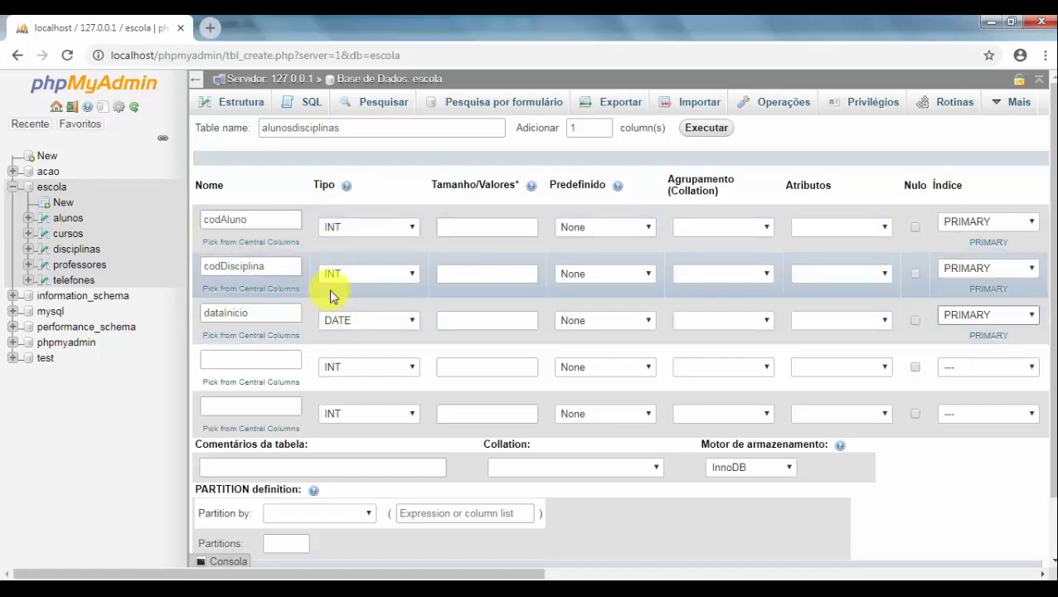
Check the codProfessor reference to Professores in the exercise PDF and name the fourth column of alunosdisciplinas codProfessor
key(alt+Tab)
click(577, 502)
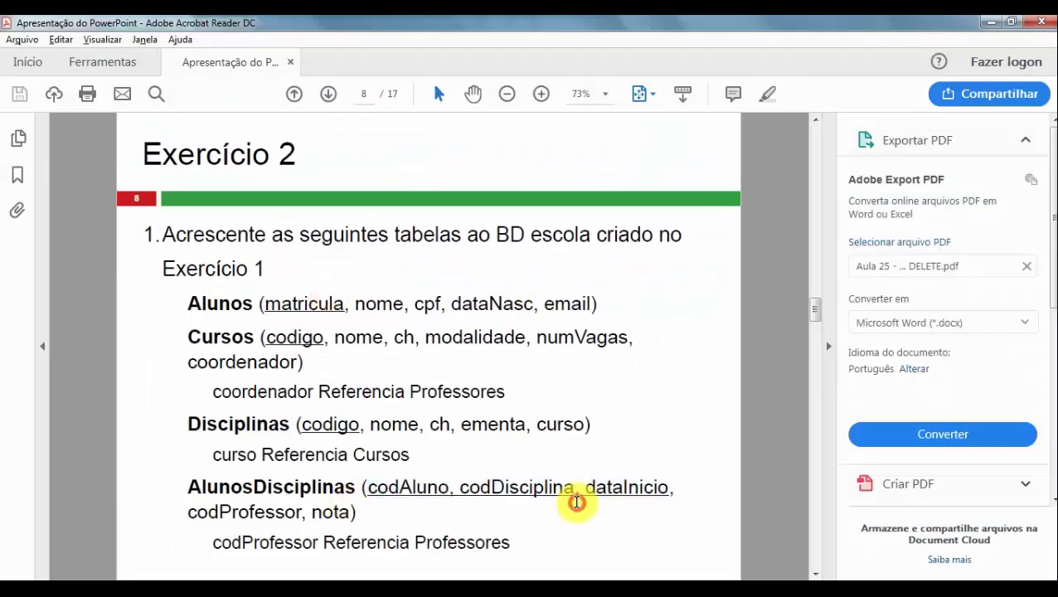
double_click(248, 514)
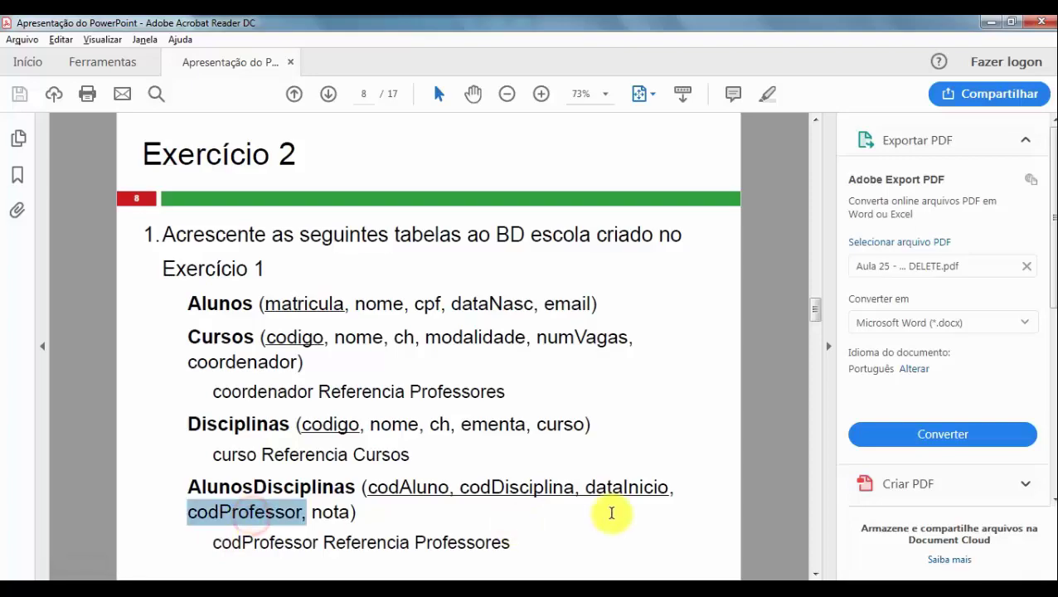
double_click(465, 546)
key(alt+Tab)
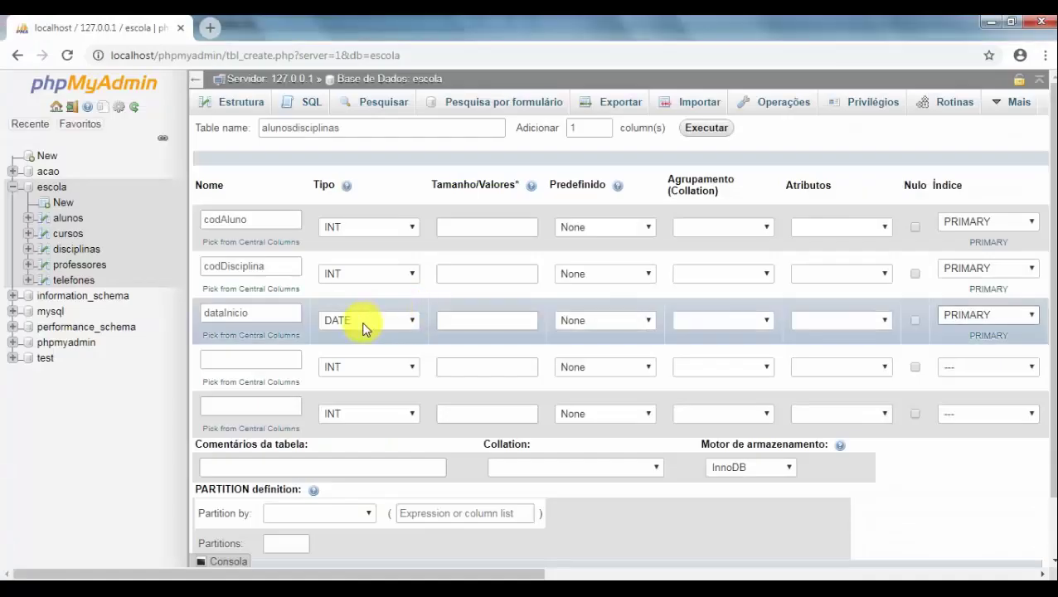
click(274, 359)
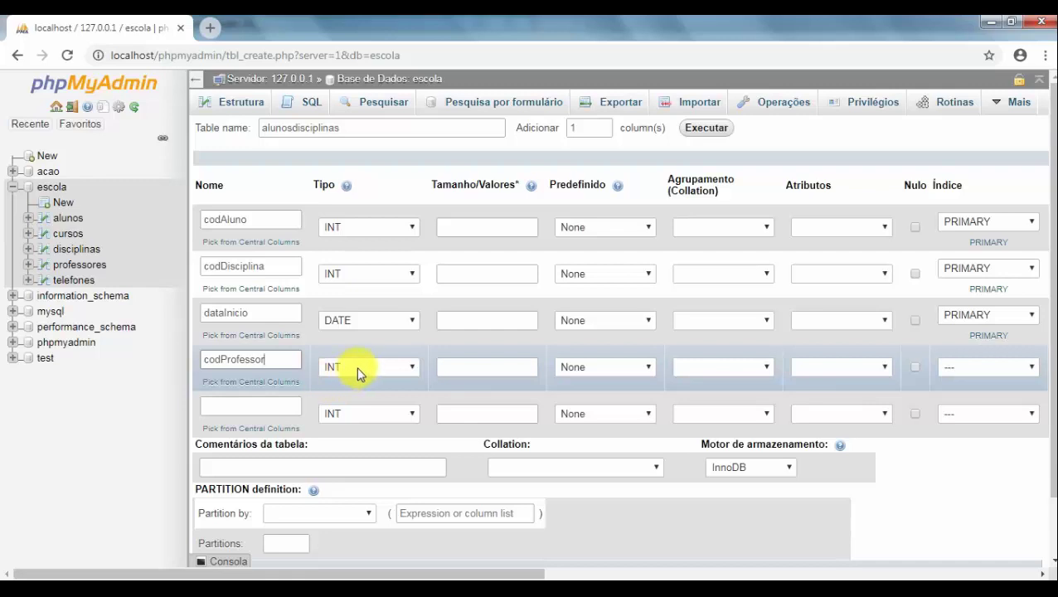
Open the structure of the professores table in a separate browser tab and check the data type of its cpf key
right_click(96, 265)
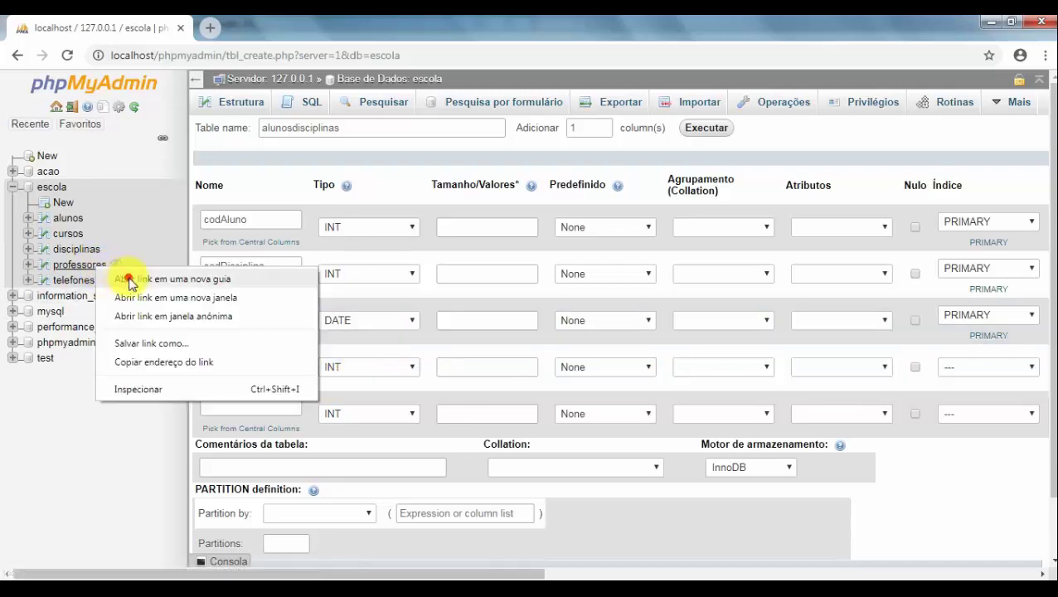
click(130, 279)
click(267, 25)
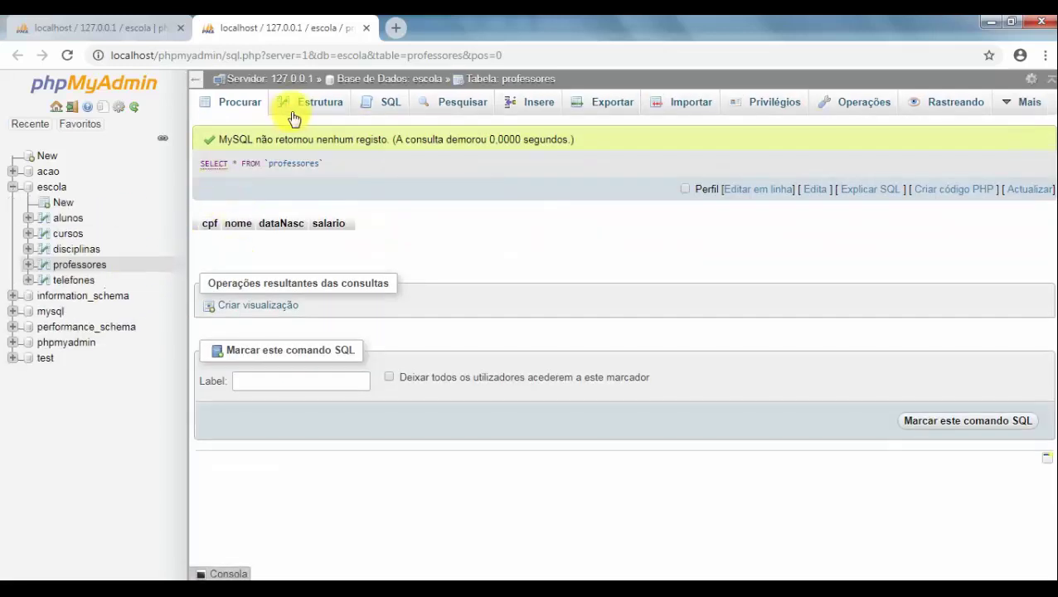
click(300, 104)
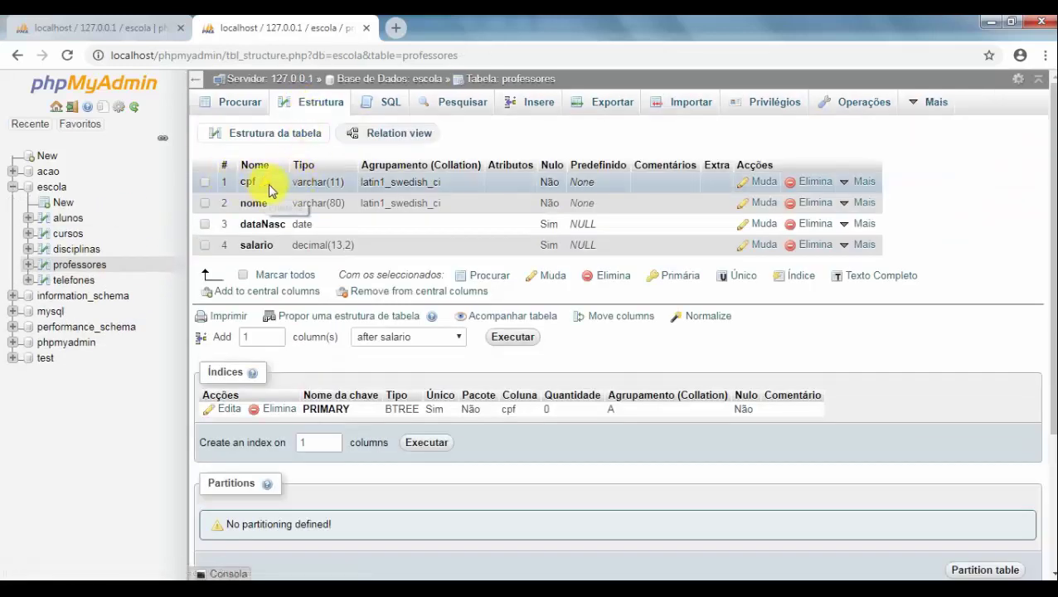
drag(295, 181, 349, 182)
click(343, 184)
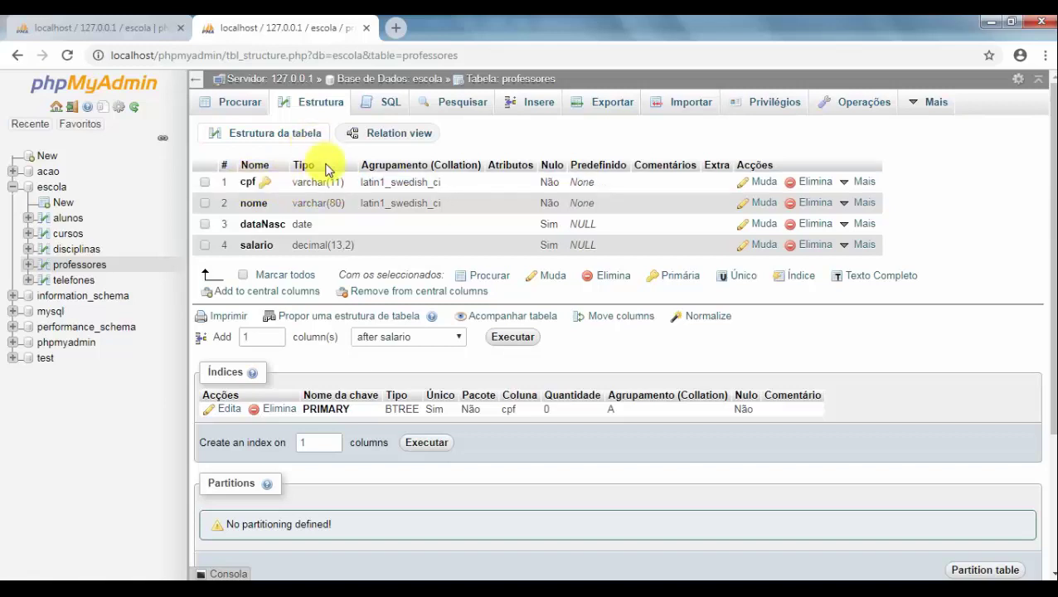
Set the codProfessor column of alunosdisciplinas to type VARCHAR with length 11
click(133, 27)
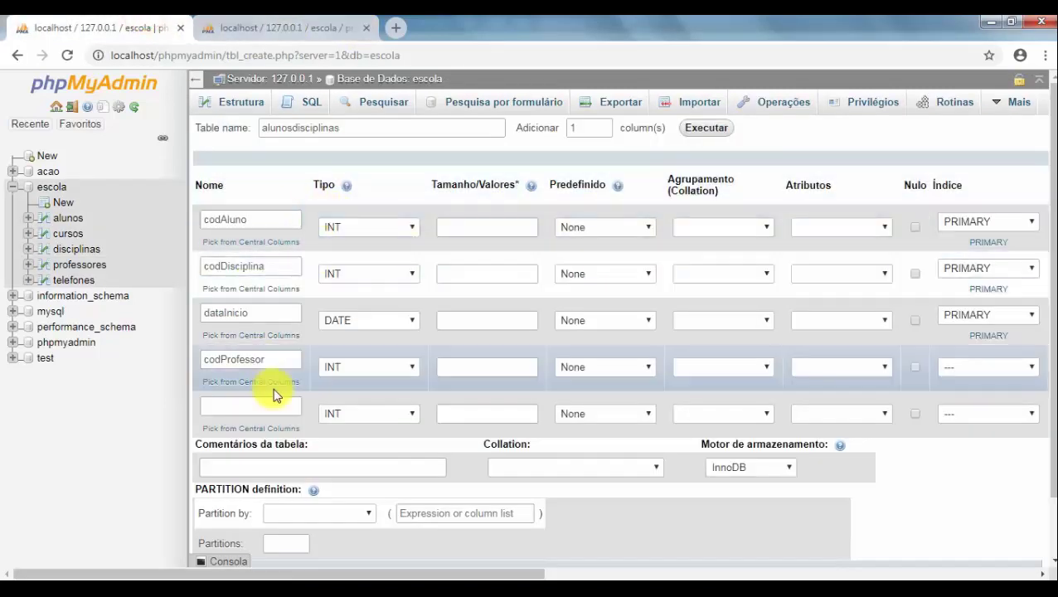
click(388, 367)
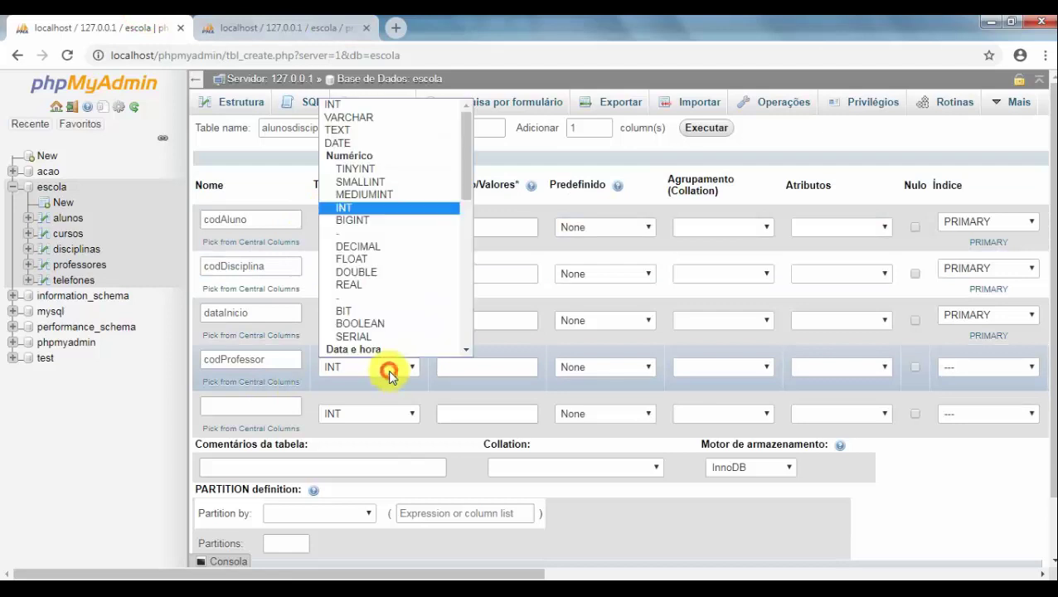
click(348, 117)
click(456, 366)
text(11)
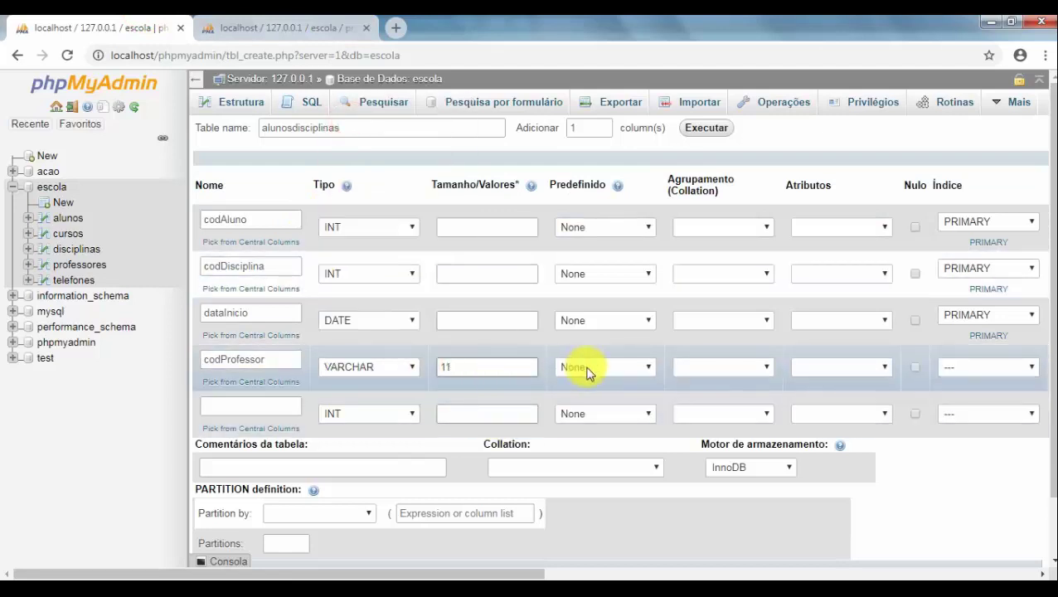
click(894, 476)
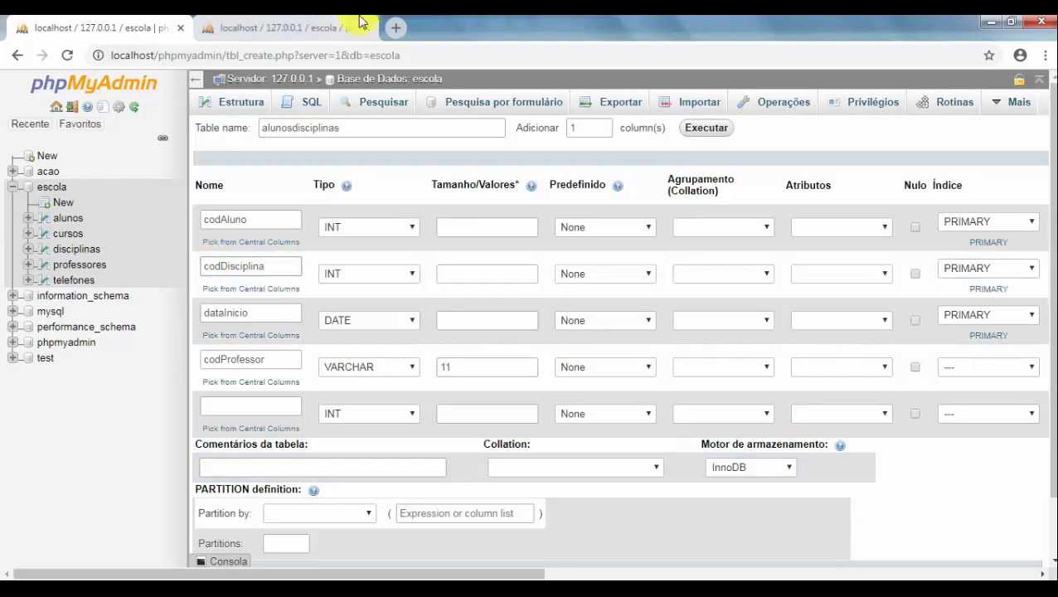
Check the data type of codigo in the disciplinas table structure against the codDisciplina column being defined
click(362, 23)
click(76, 249)
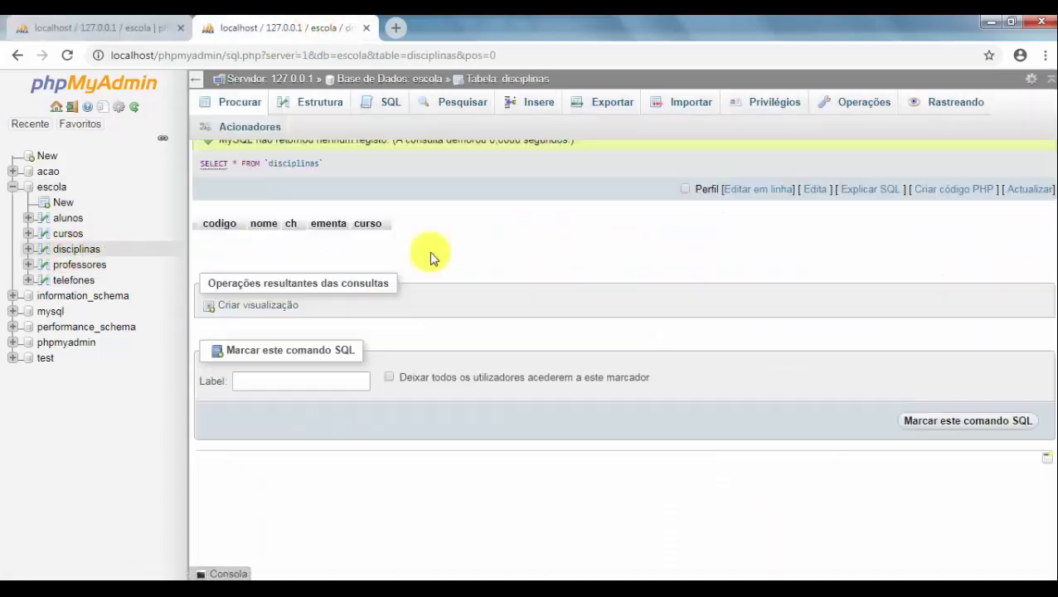
click(315, 102)
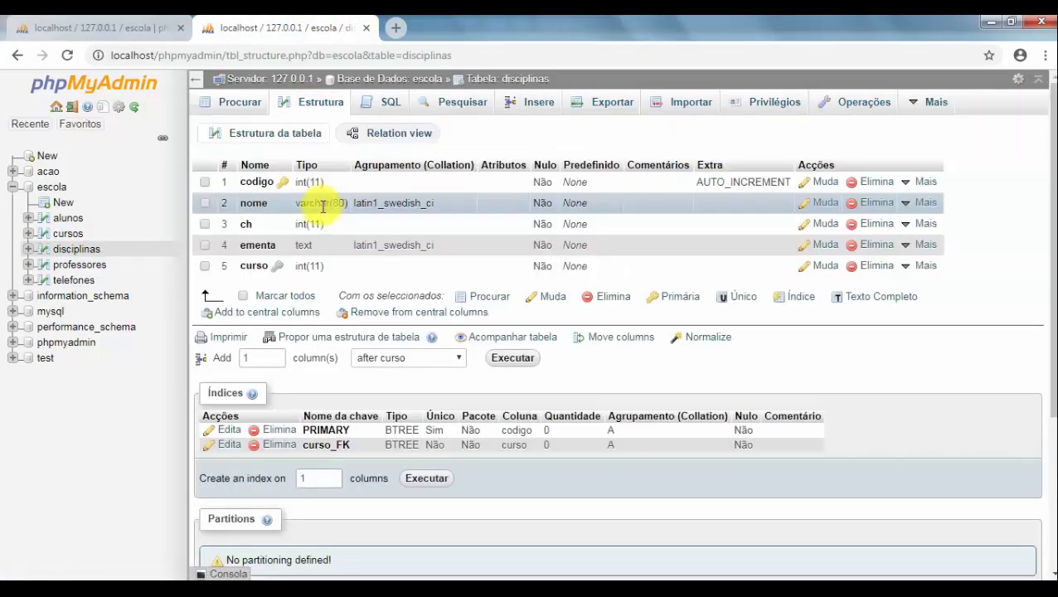
double_click(302, 181)
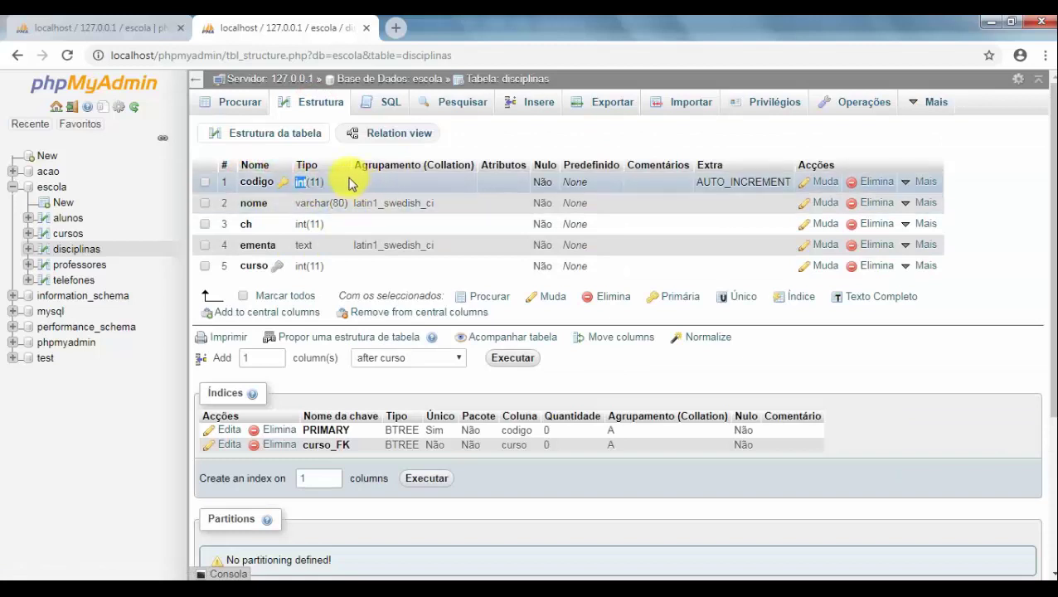
click(112, 24)
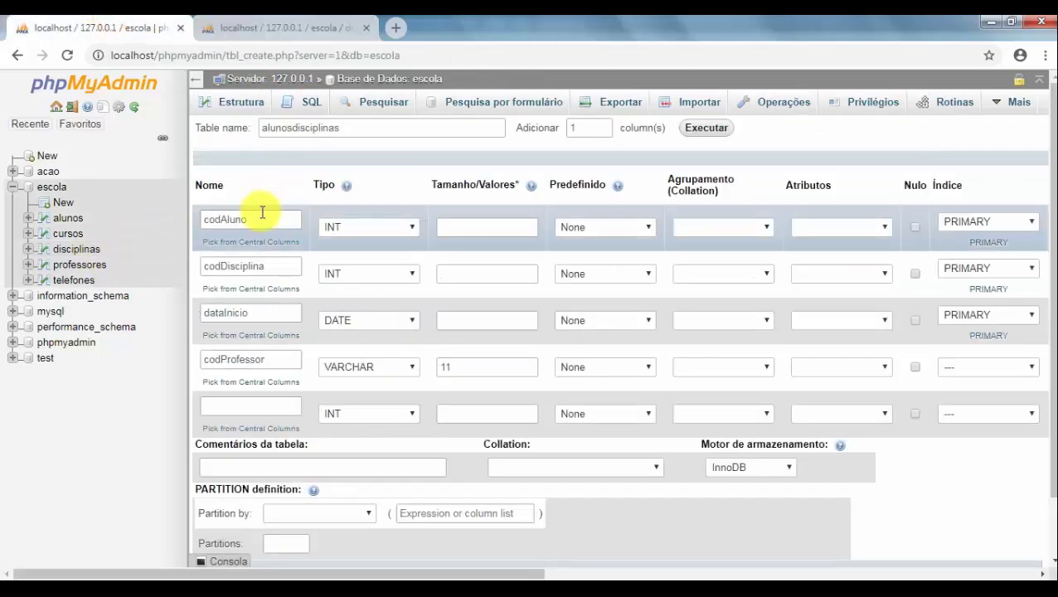
Check the data type of matricula in the alunos table structure and return to the alunosdisciplinas definition
click(273, 28)
click(42, 217)
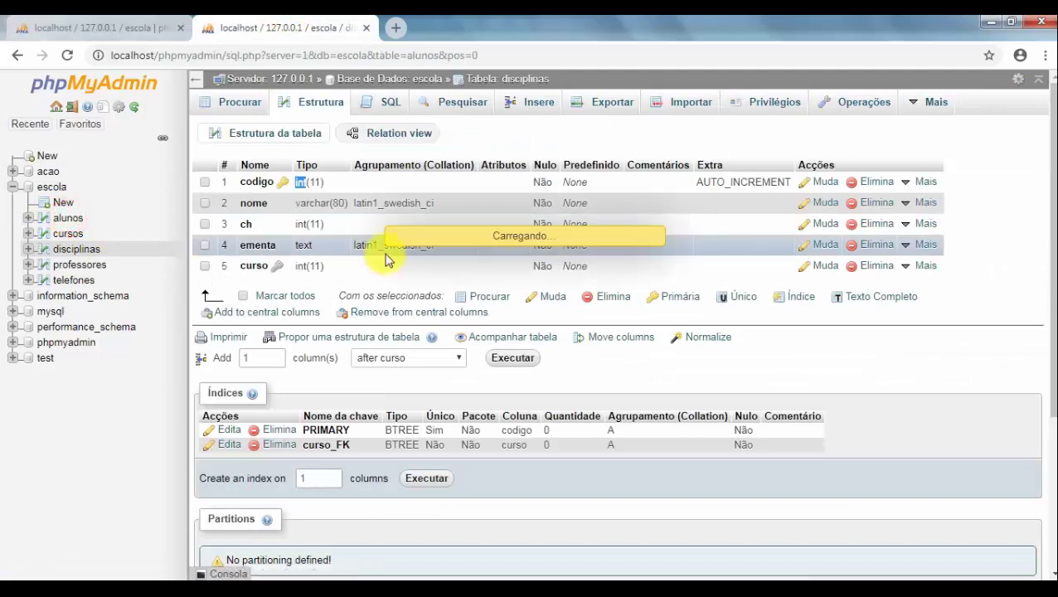
click(309, 101)
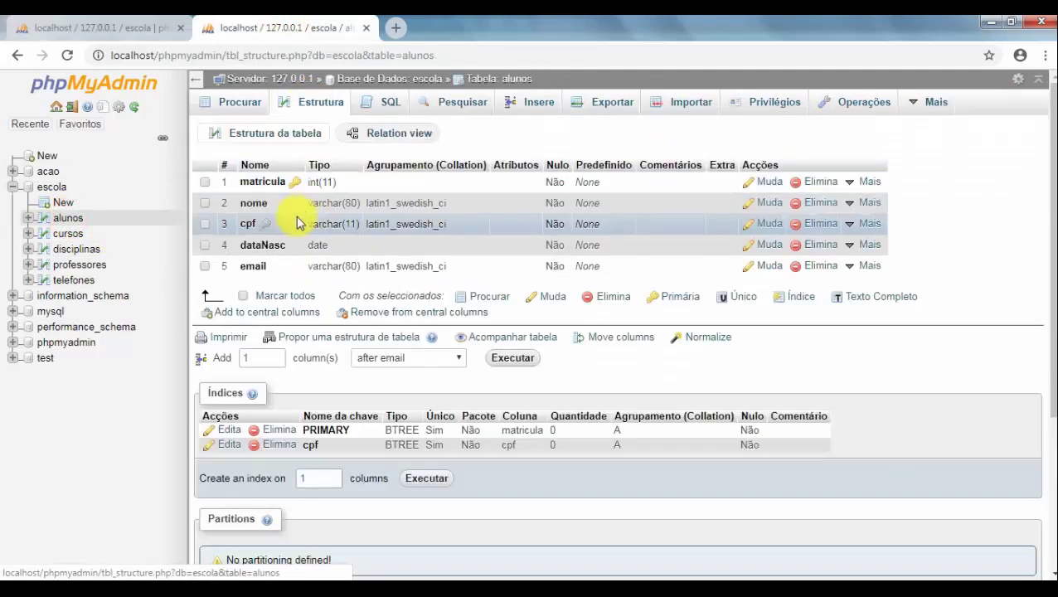
double_click(263, 181)
click(315, 184)
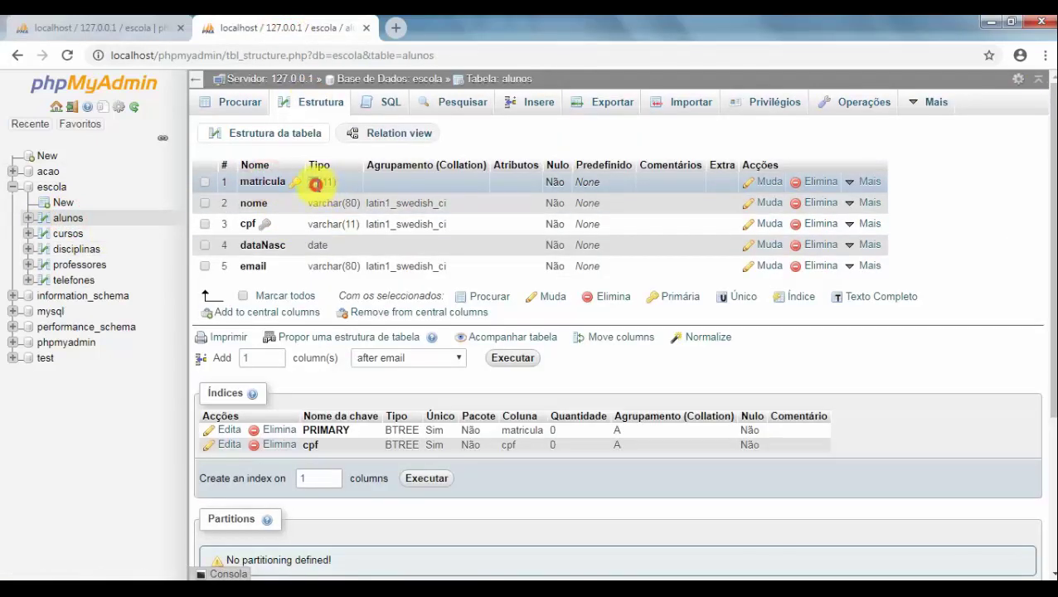
double_click(315, 184)
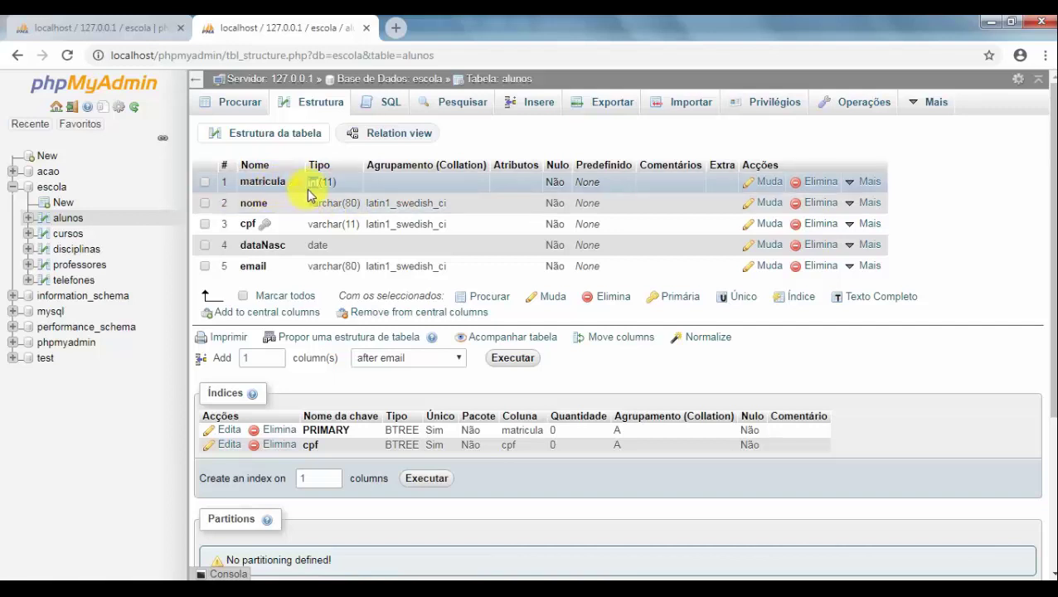
click(157, 22)
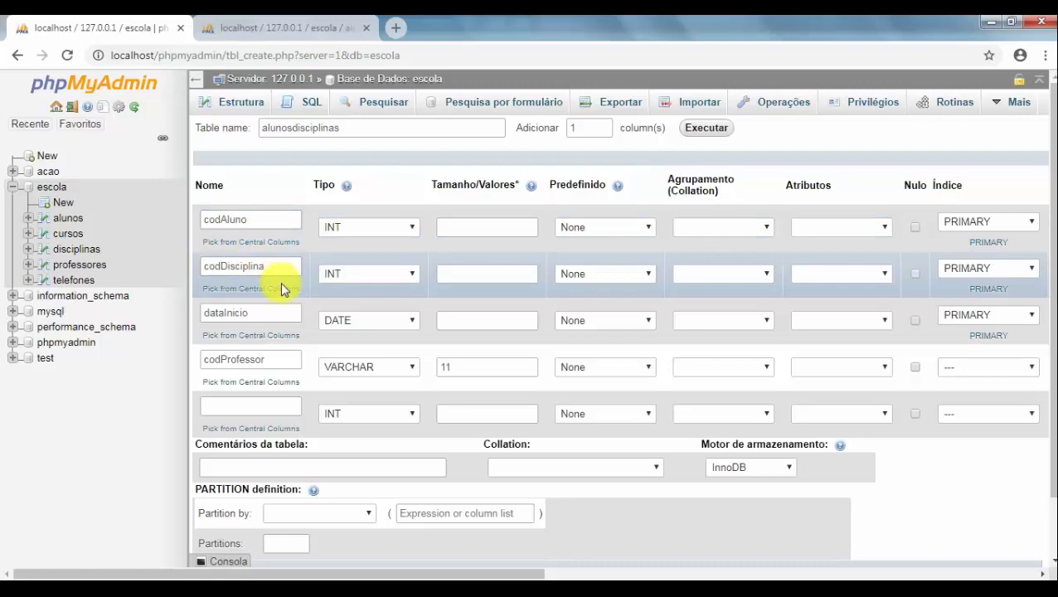
Name the fifth column of alunosdisciplinas nota, as in the exercise PDF, with type DECIMAL and length 13,2
key(alt+Tab)
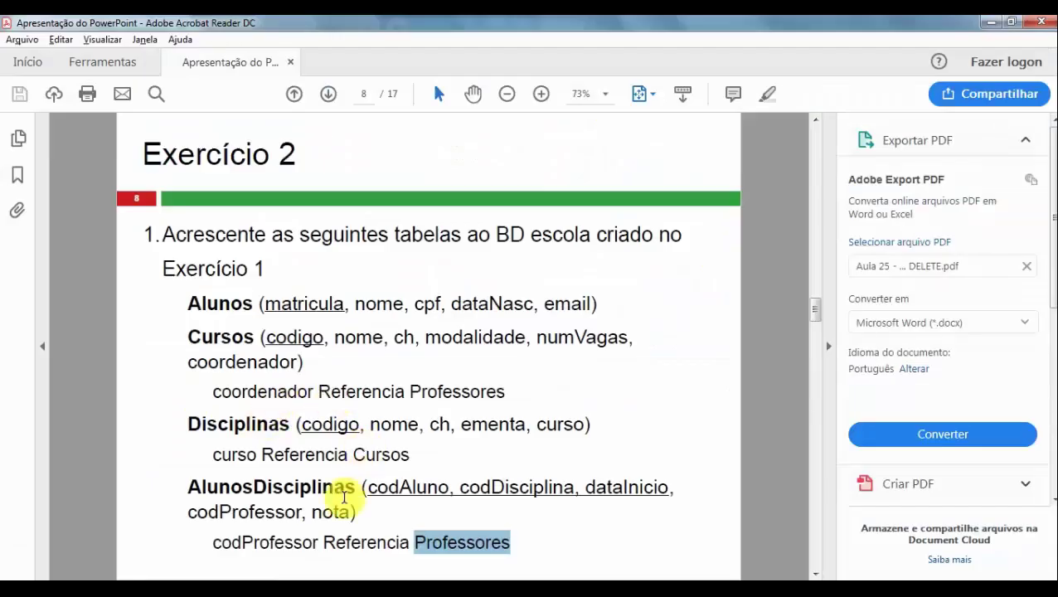
key(alt+Tab)
click(273, 410)
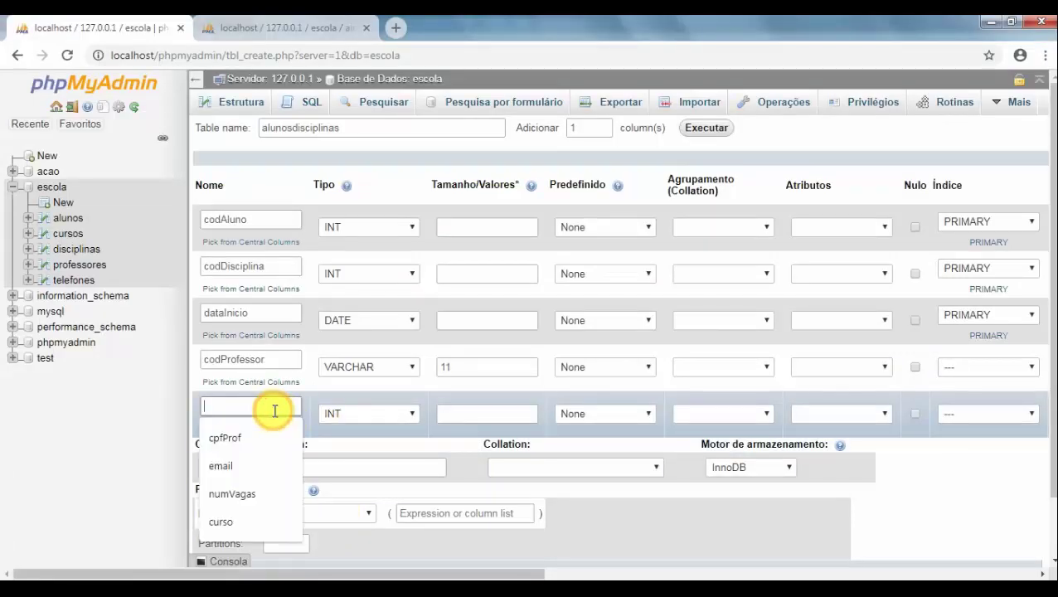
text(nota)
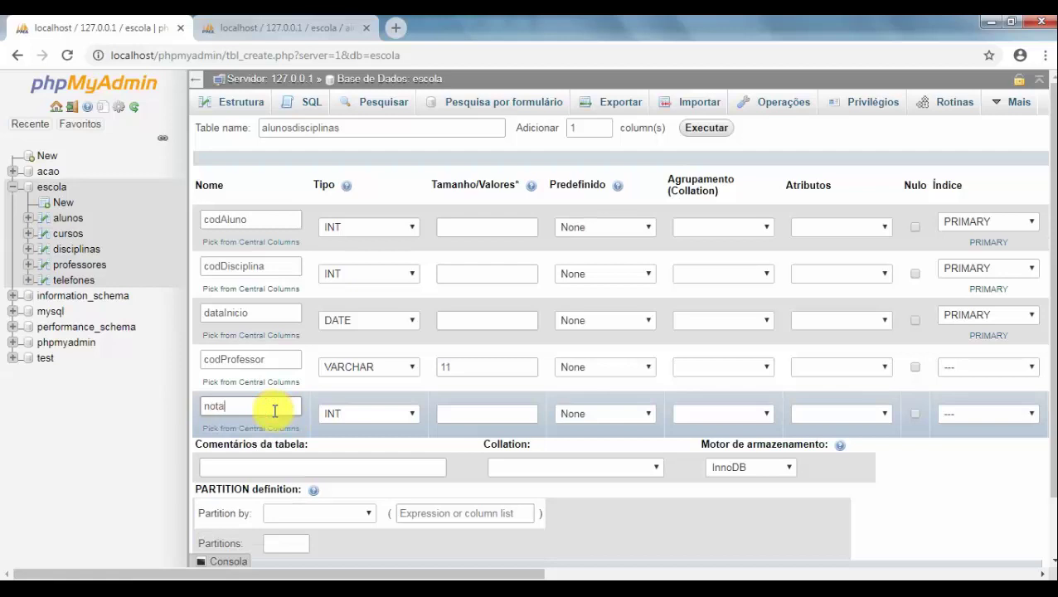
click(354, 416)
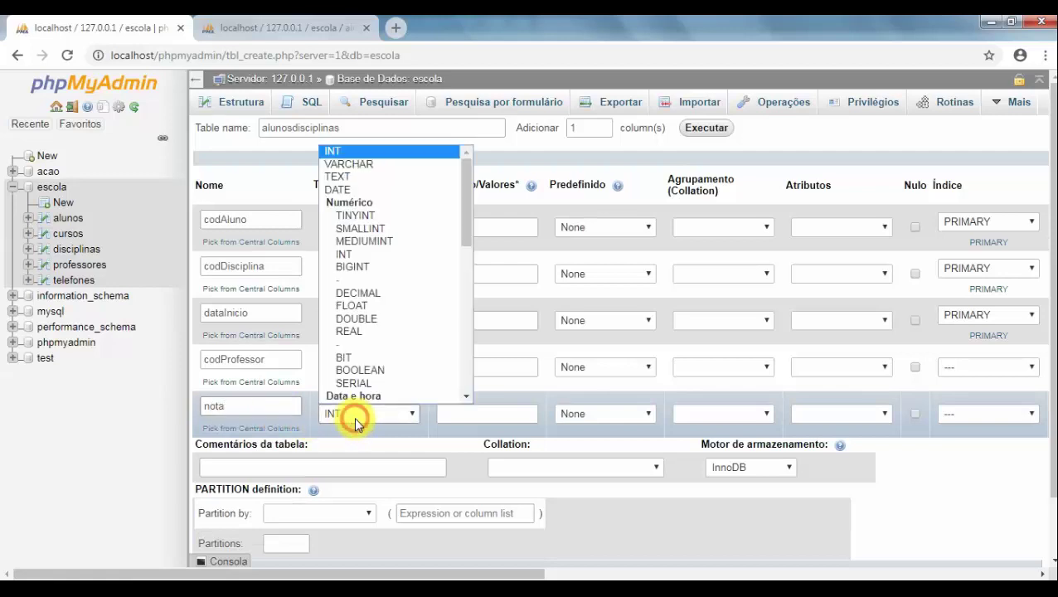
click(353, 293)
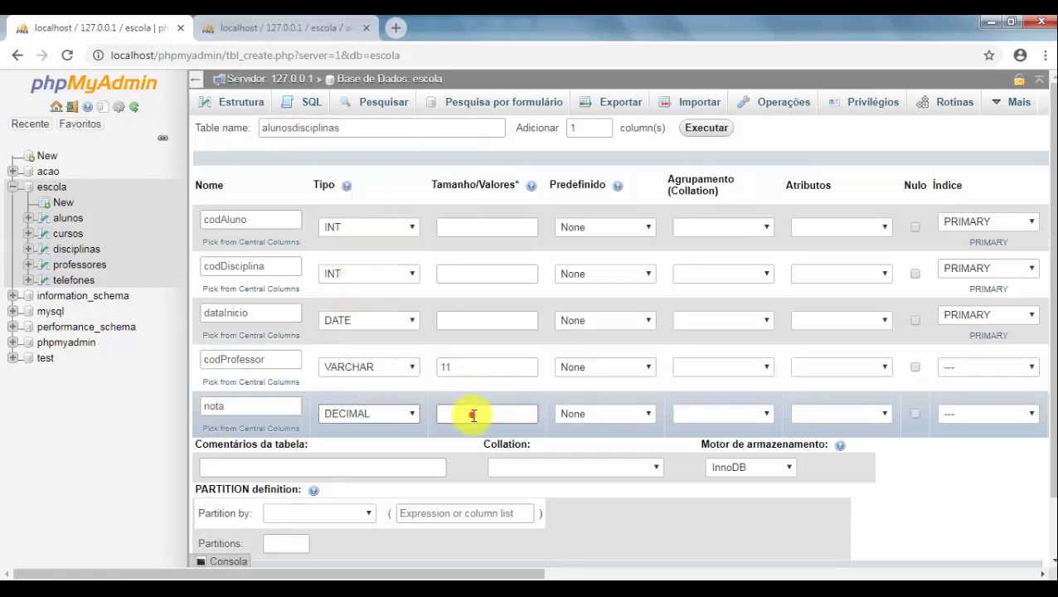
click(472, 413)
text(13,2)
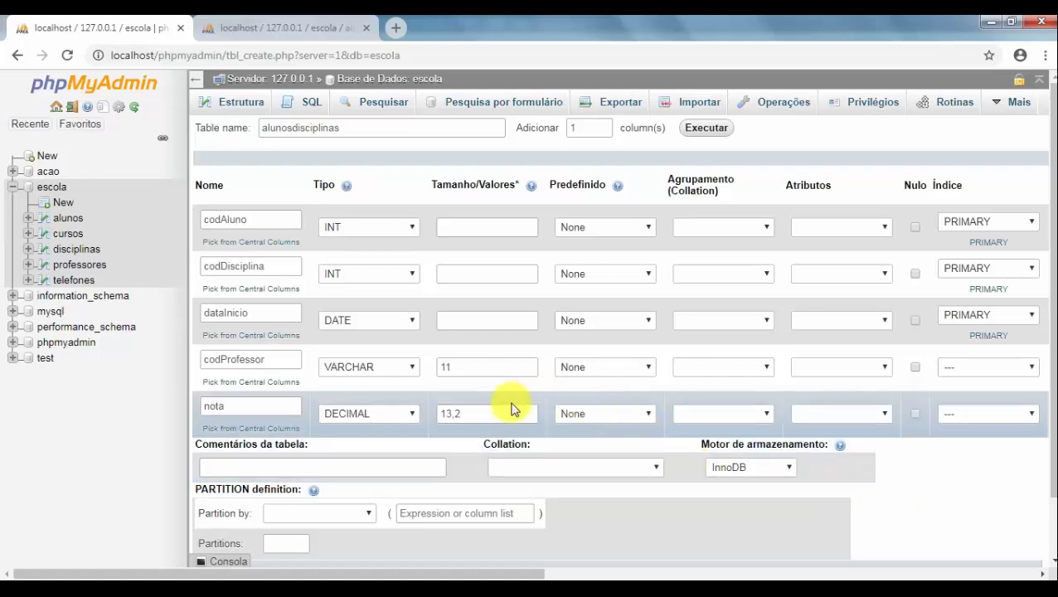
drag(513, 412, 447, 412)
key(BackSpace)
key(ctrl+z)
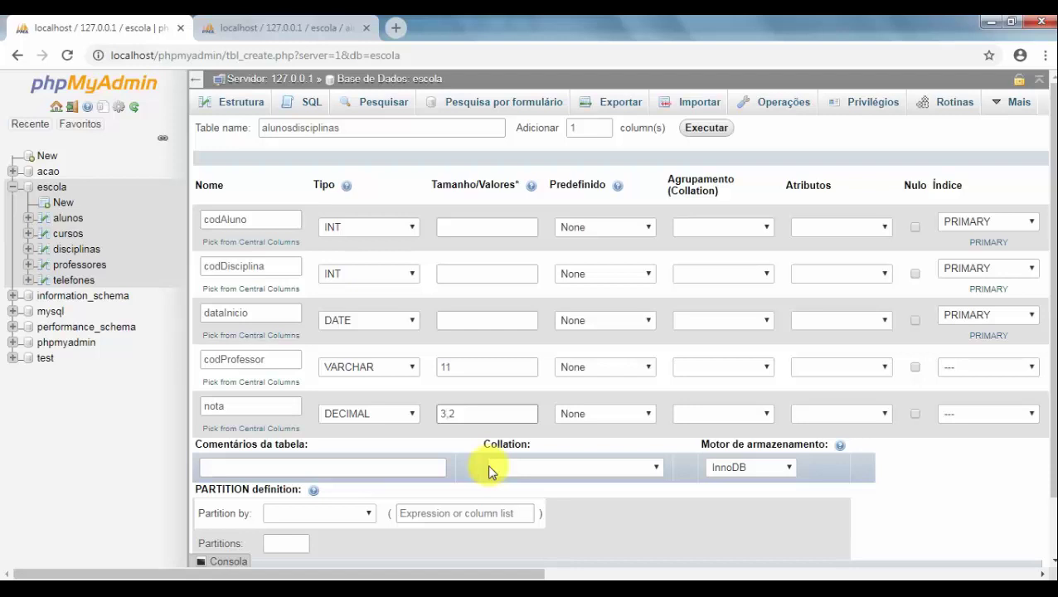
text(1)
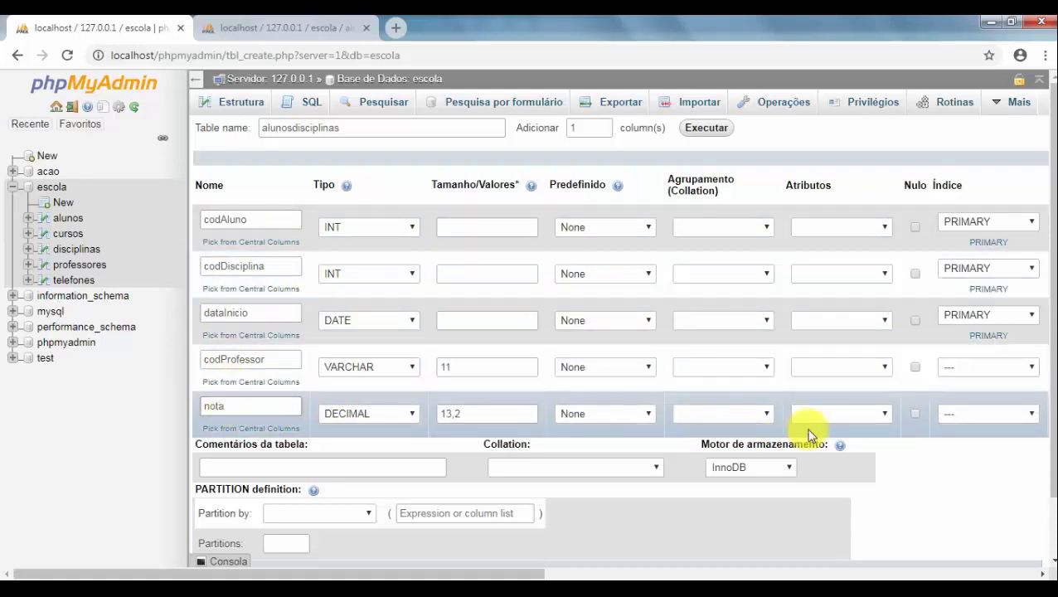
Allow null values in the nota column
click(914, 414)
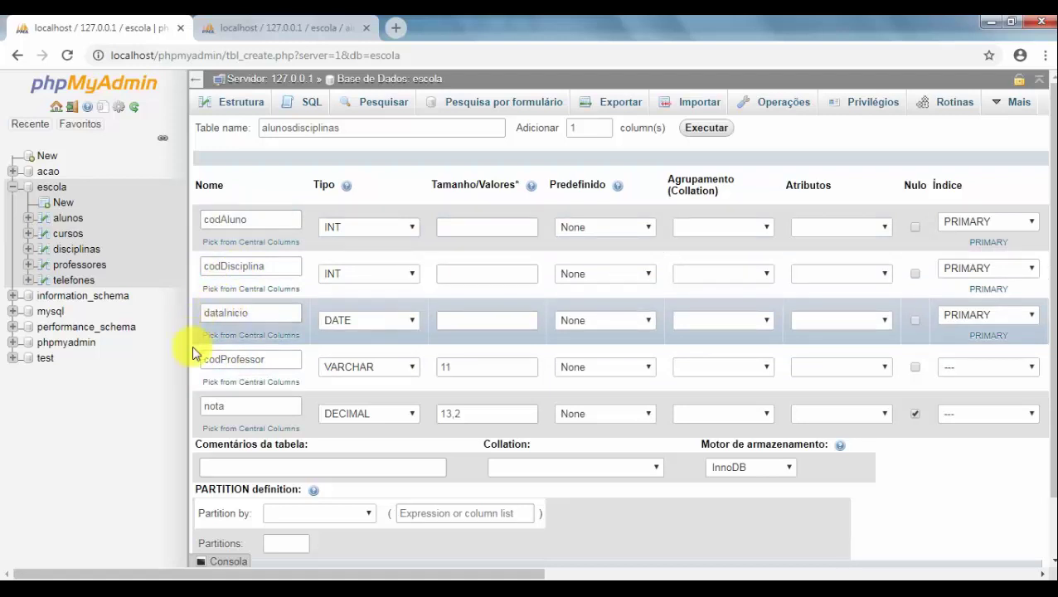
Check the alunosdisciplinas column definitions against the exercise PDF and save the new table
click(915, 414)
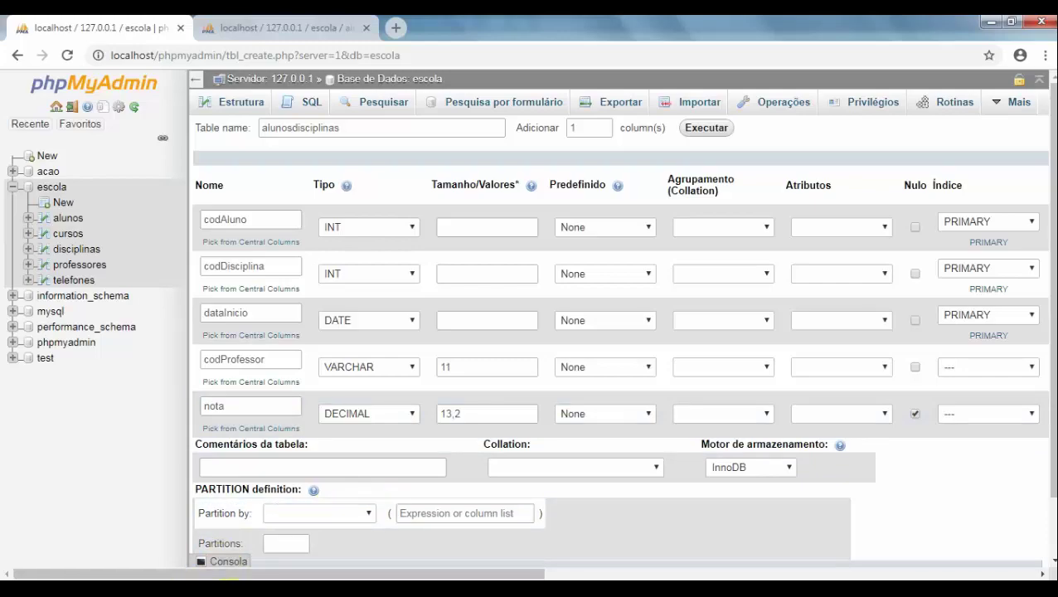
key(alt+Tab)
key(alt+Tab)
scroll(937, 510, down, 2)
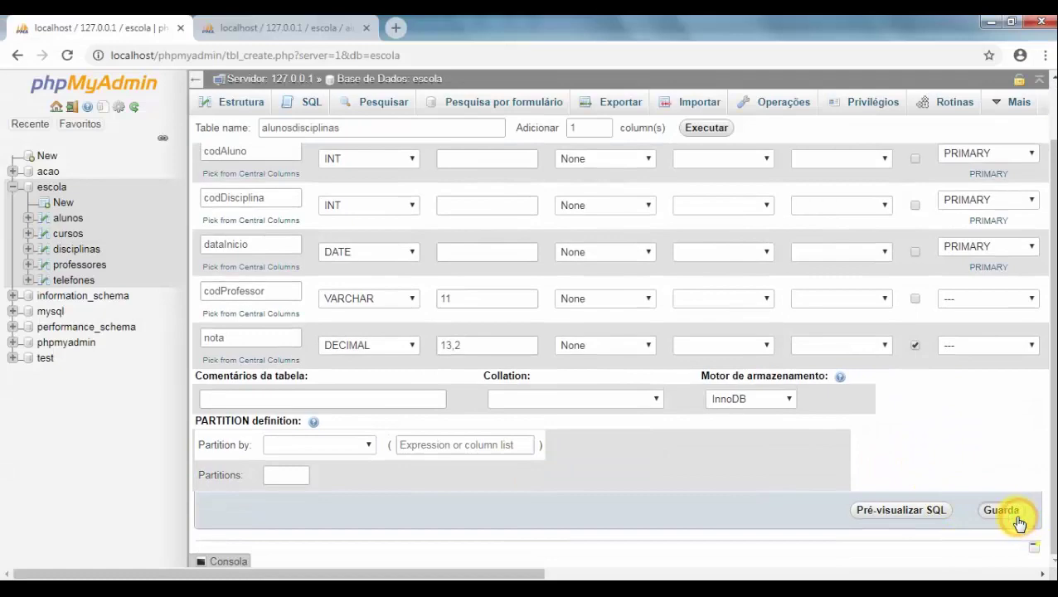
click(1001, 511)
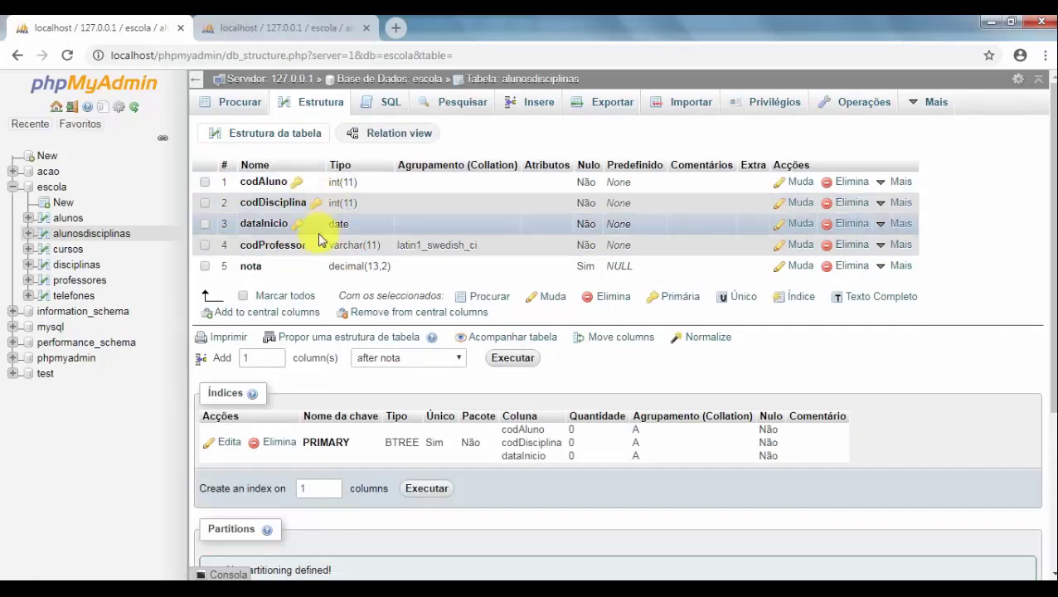
Open the relation settings of alunosdisciplinas and name the first foreign key constraint codAluno_FK
key(alt+Tab)
key(alt+Tab)
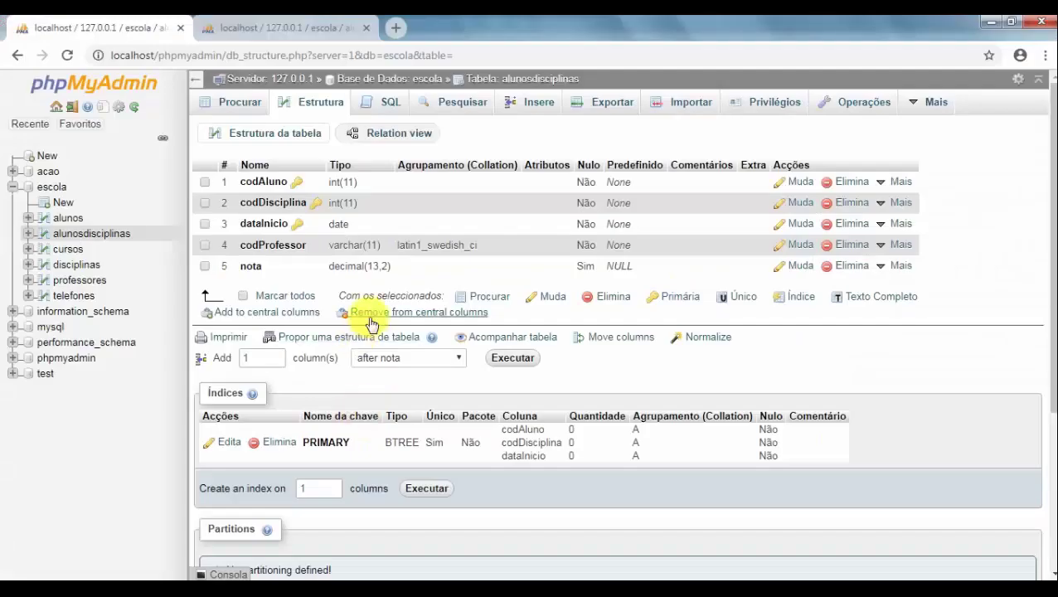
click(394, 135)
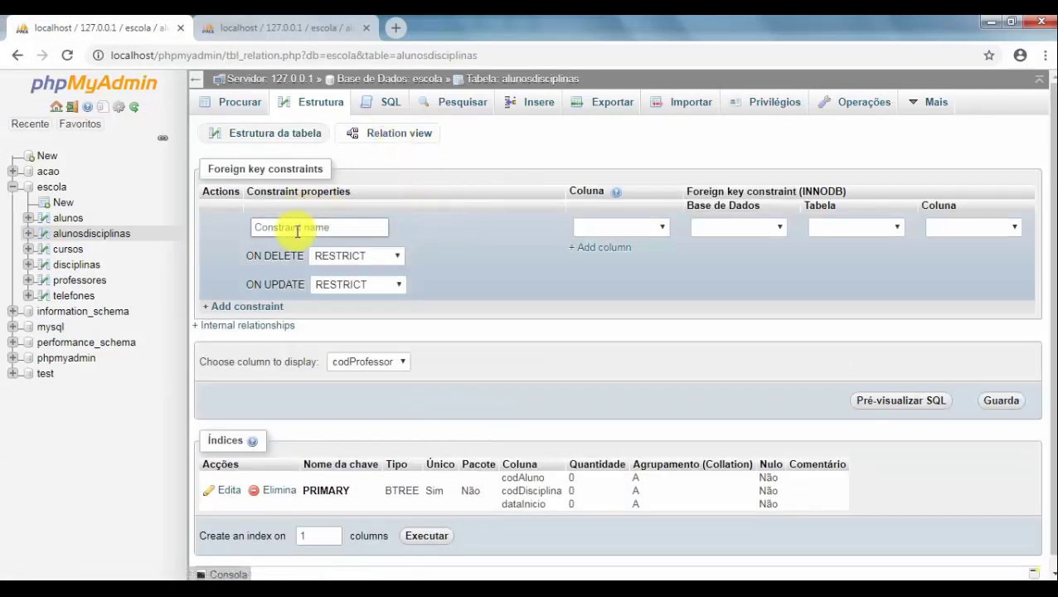
click(297, 231)
key(alt+Tab)
key(alt+Tab)
click(292, 225)
text(codAluno_FK)
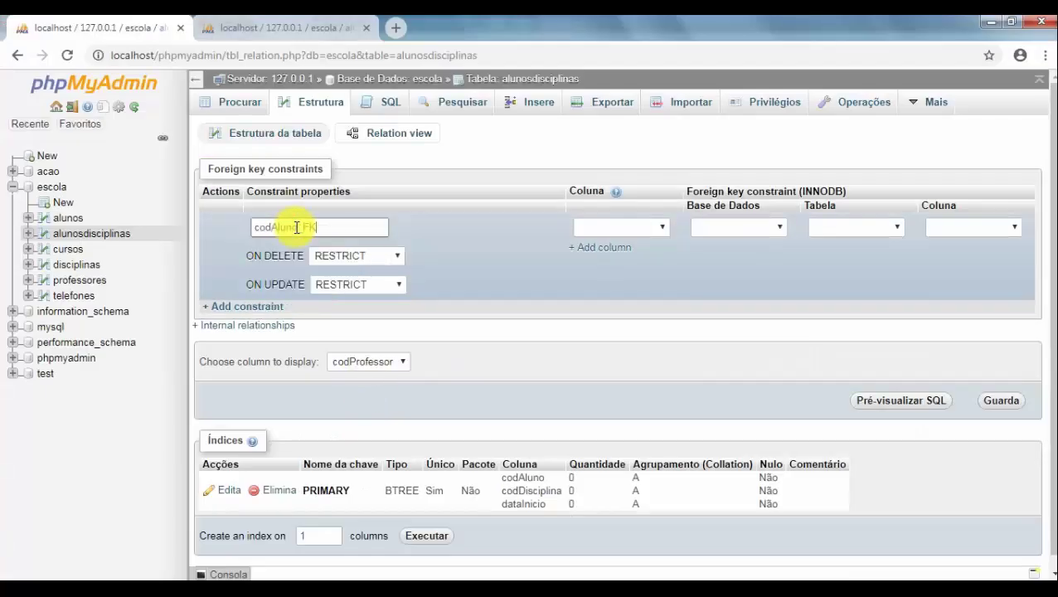
key(Return)
Link the codAluno column in codAluno_FK to matricula of the alunos table in the escola database
click(621, 227)
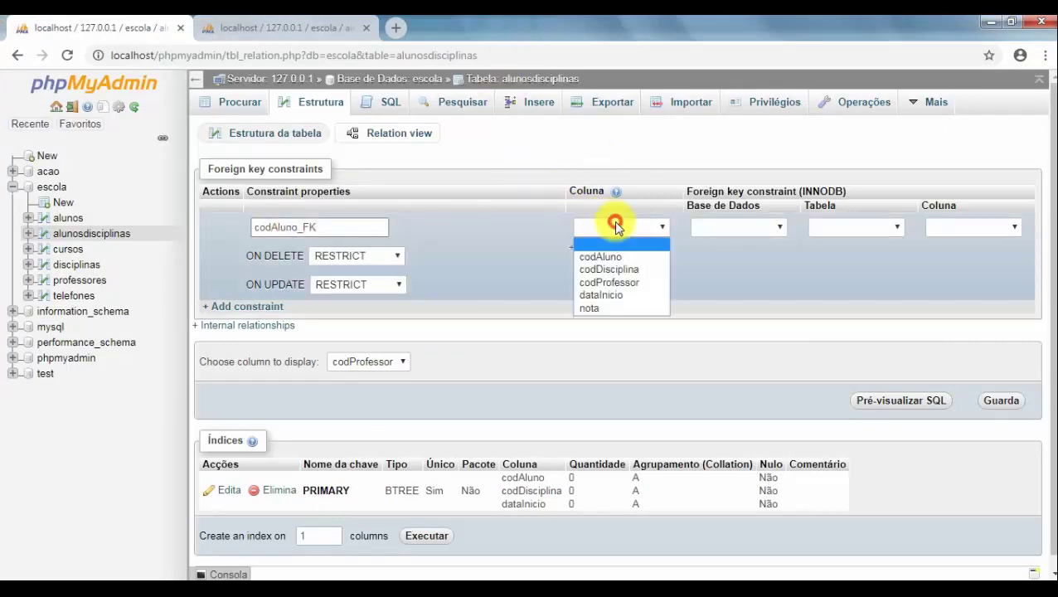
click(604, 257)
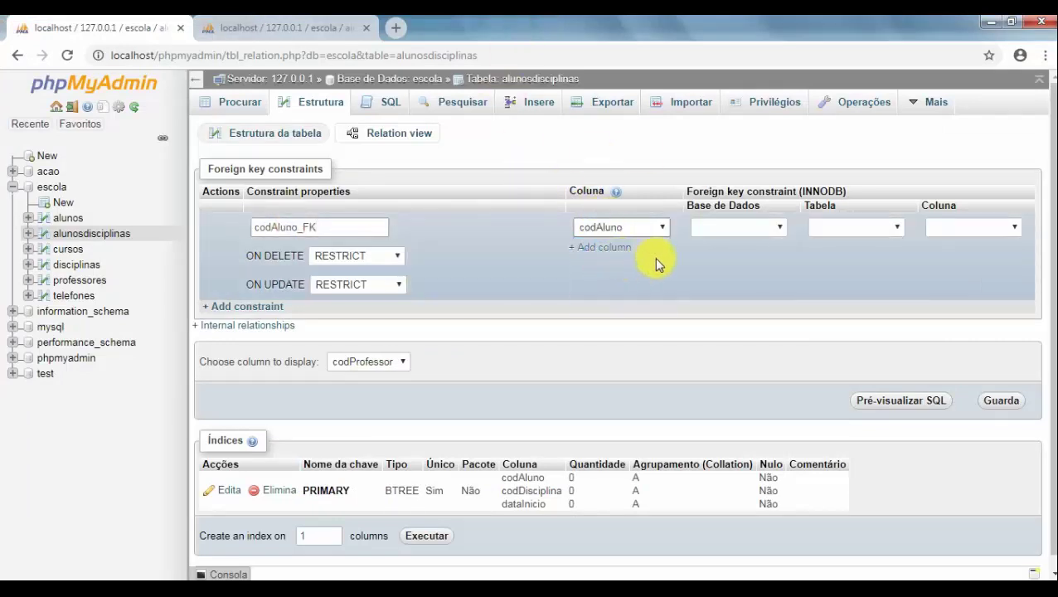
click(710, 235)
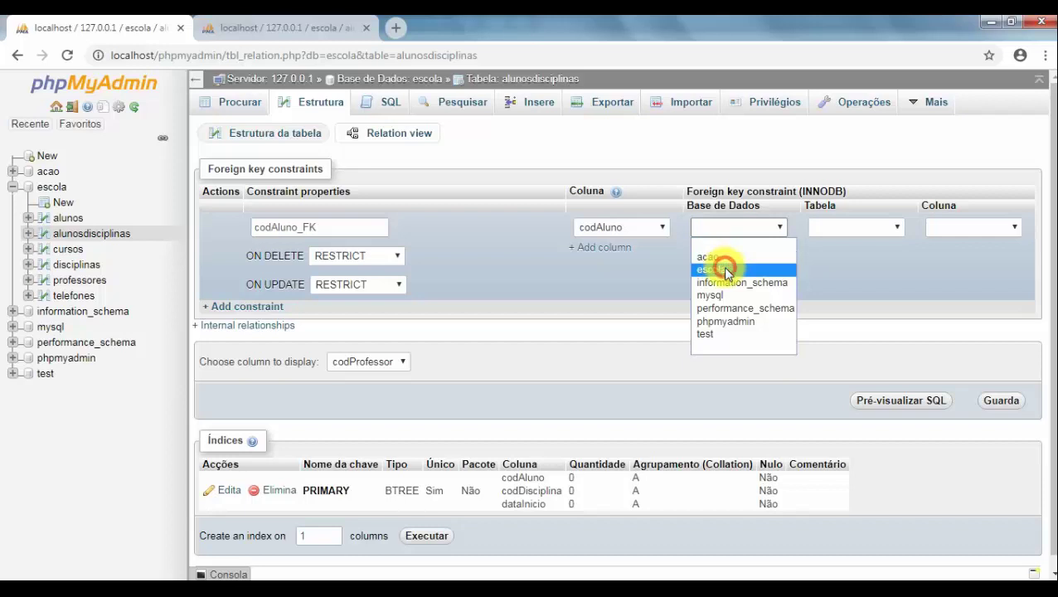
click(722, 267)
click(826, 232)
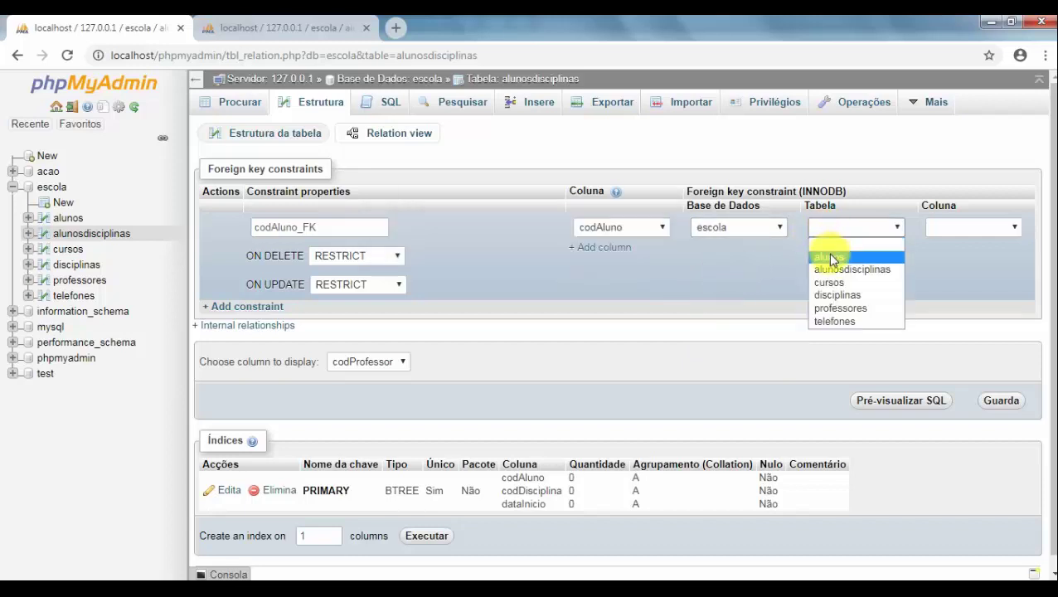
click(850, 257)
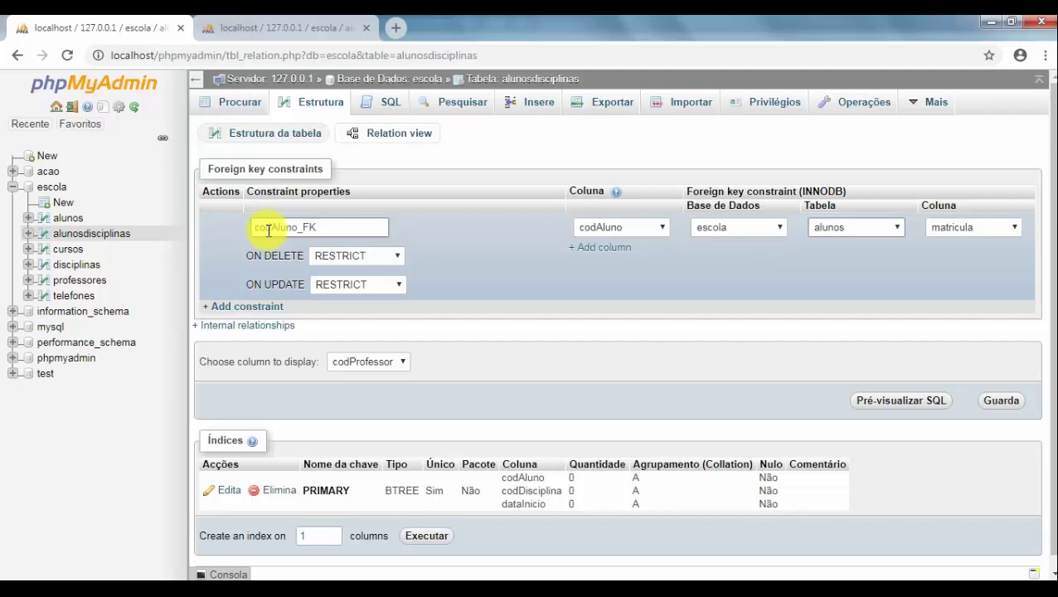
Set ON UPDATE to CASCADE for codAluno_FK and save the foreign key
drag(247, 255, 354, 259)
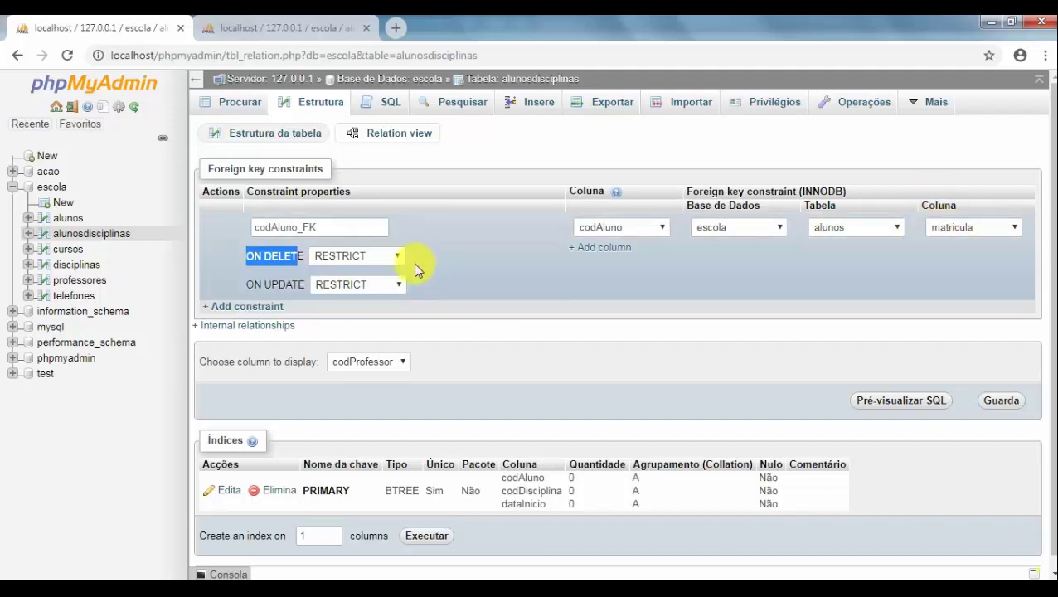
click(364, 287)
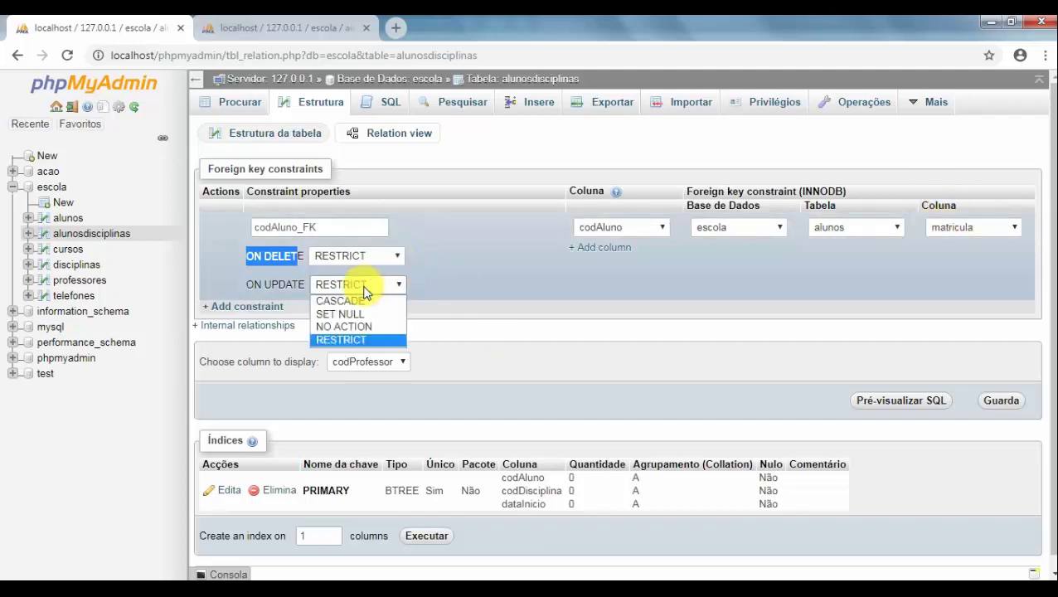
click(347, 300)
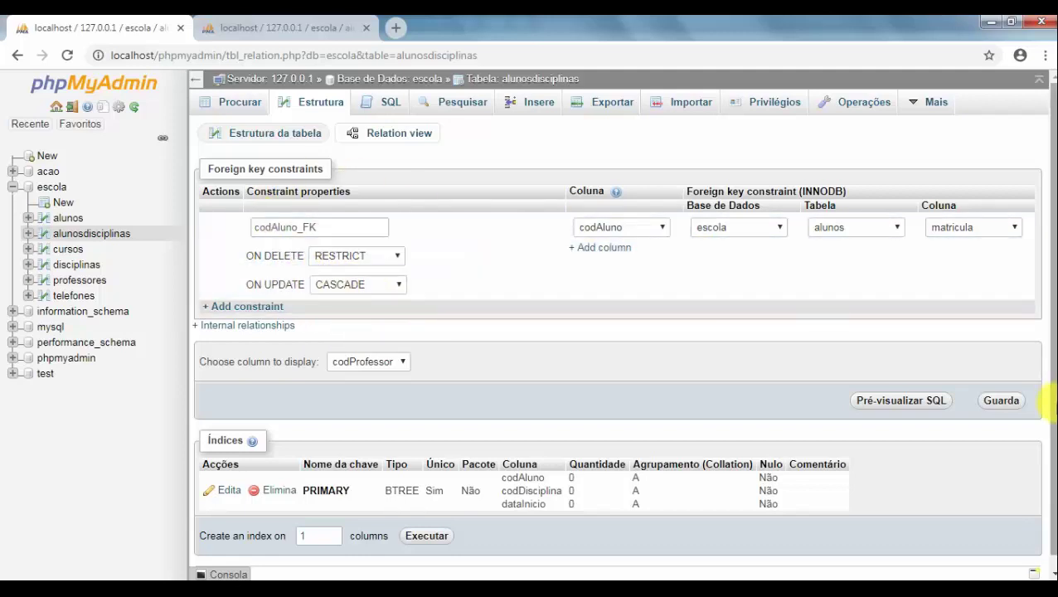
click(1013, 404)
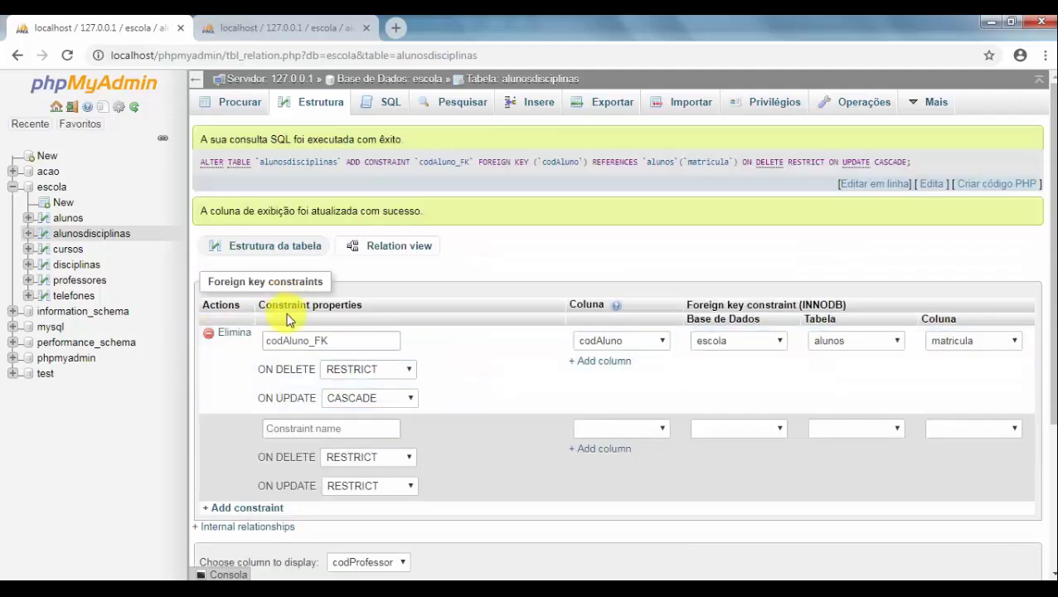
Name the second foreign key constraint of alunosdisciplinas codDiscip_FK after checking the exercise PDF
scroll(283, 306, down, 2)
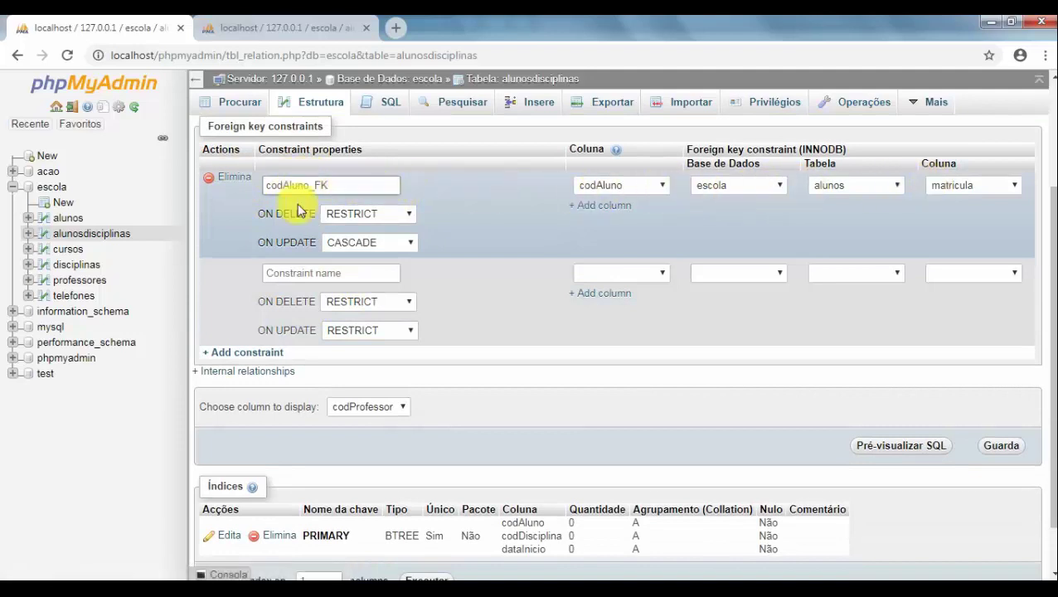
click(290, 274)
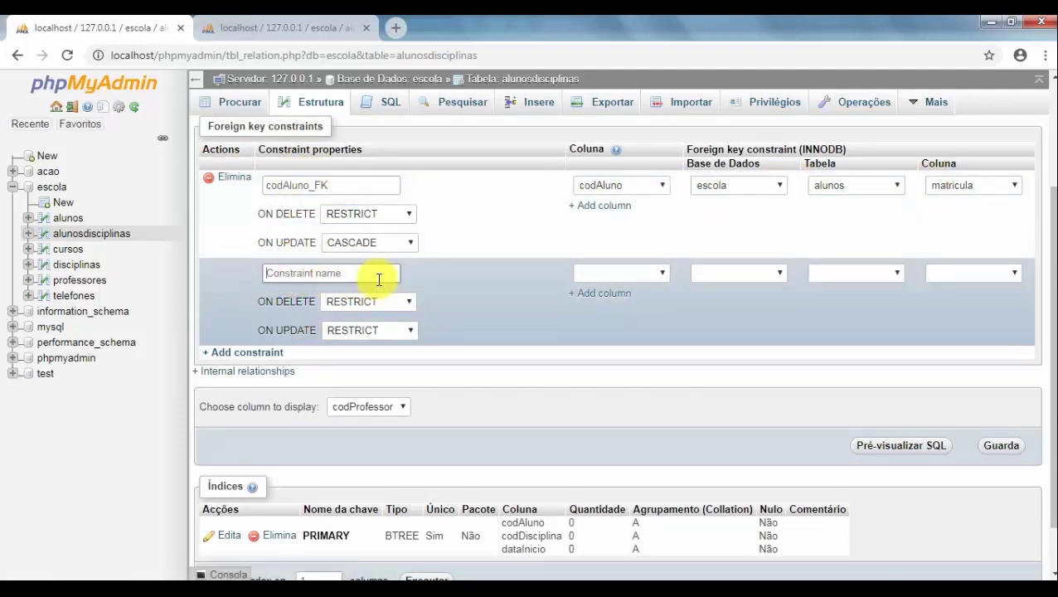
key(alt+Tab)
key(alt+Tab)
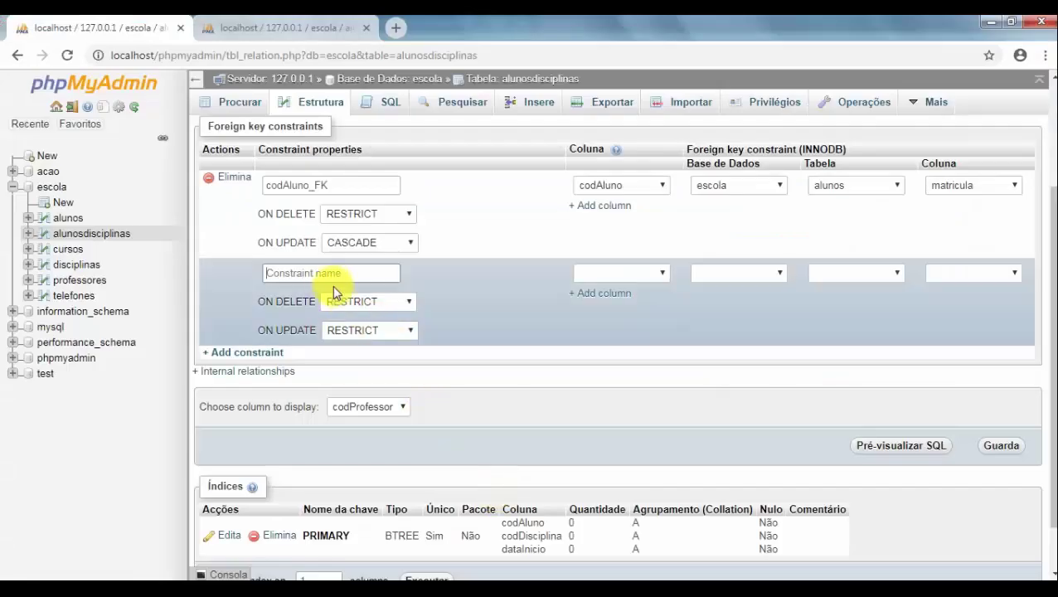
click(314, 271)
text(co)
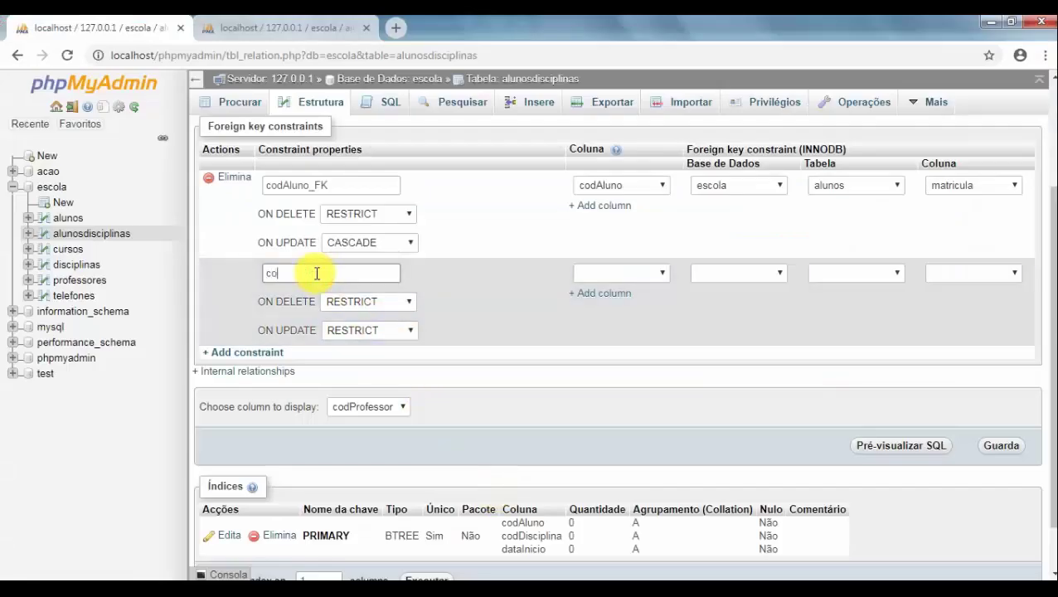
text(dDi)
text(scip_FK)
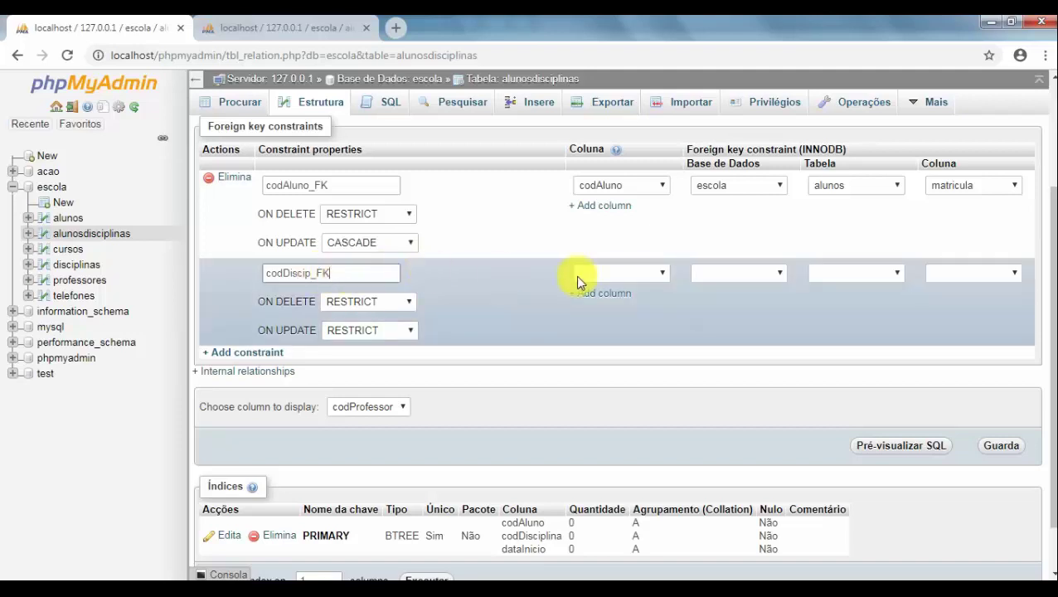
Link the codDisciplina column in codDiscip_FK to codigo of the disciplinas table in the escola database
click(605, 274)
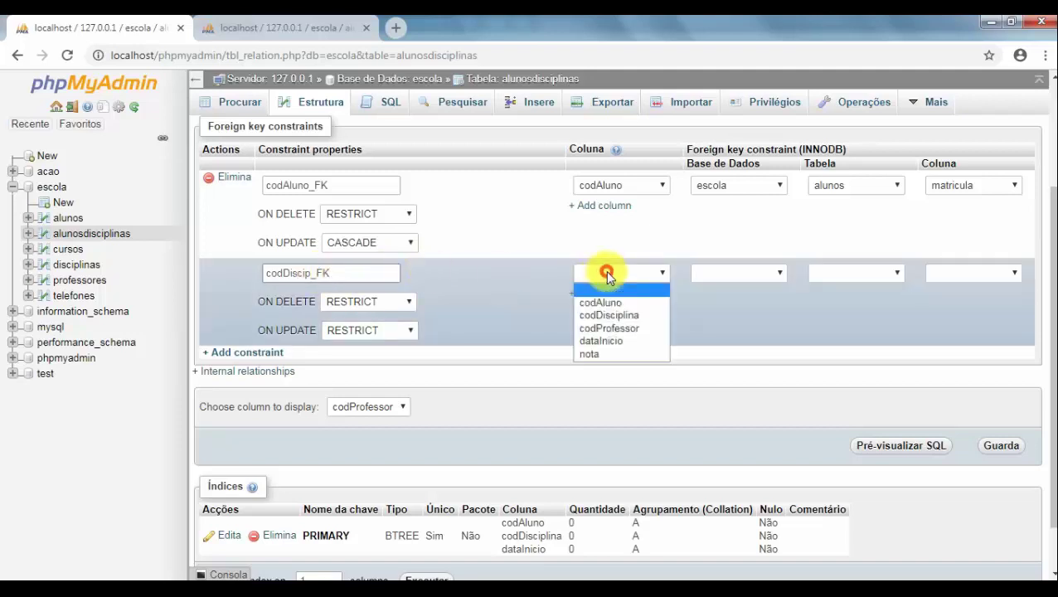
click(616, 318)
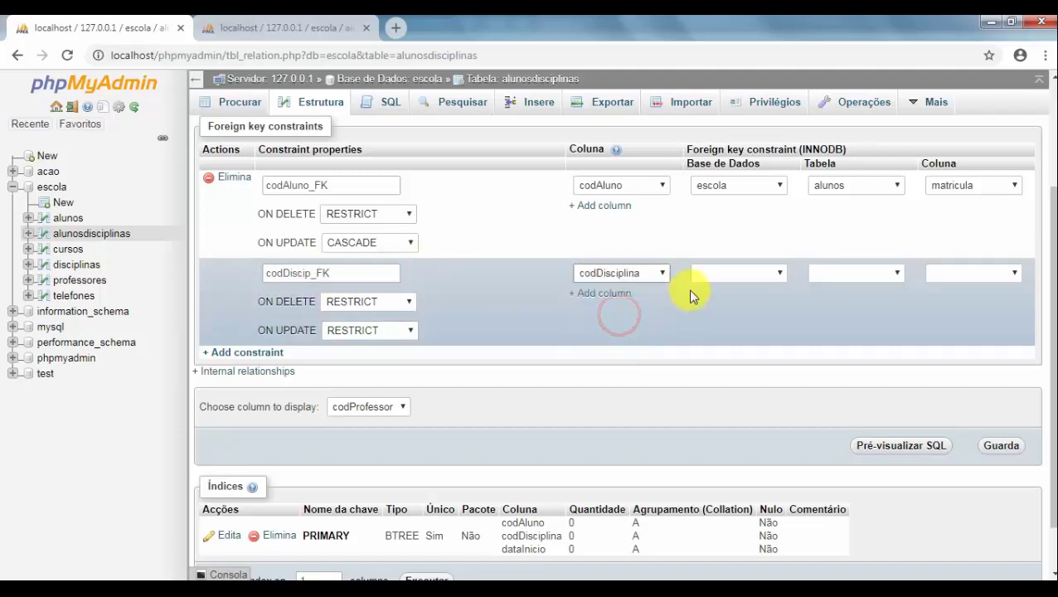
click(733, 274)
click(739, 315)
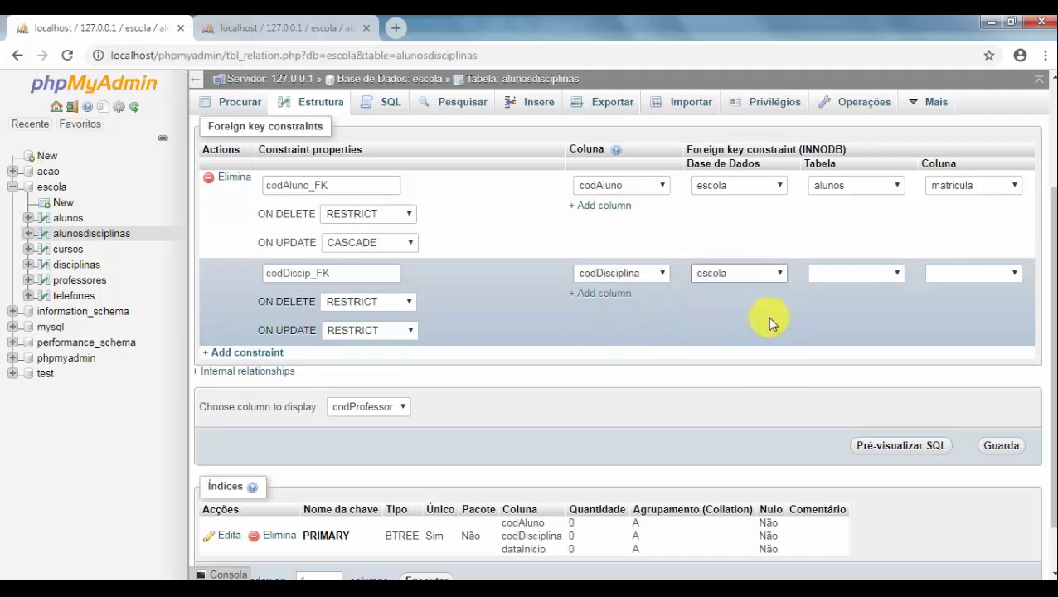
click(831, 275)
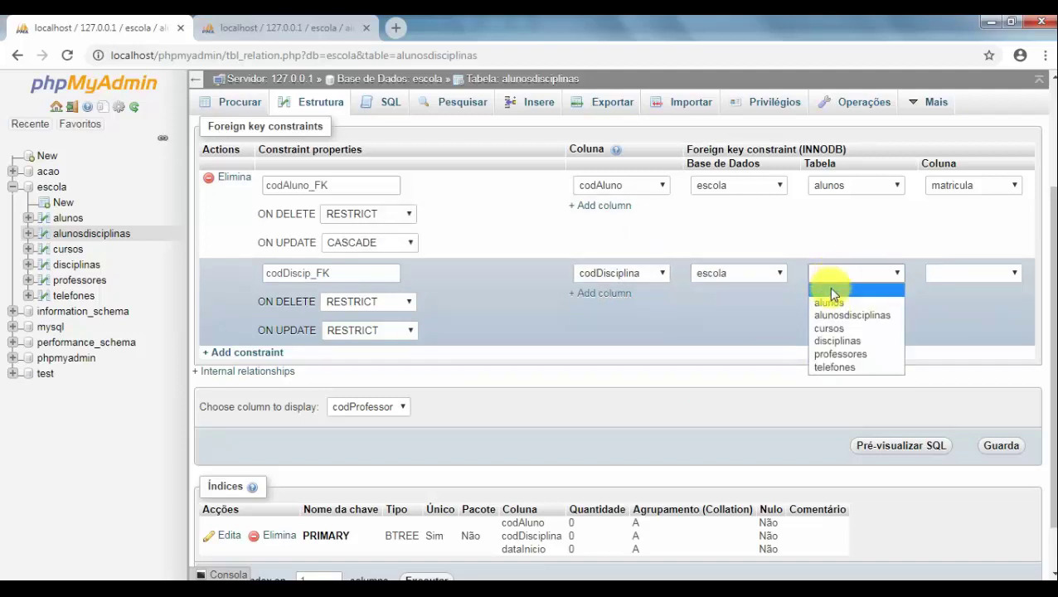
click(839, 342)
click(959, 276)
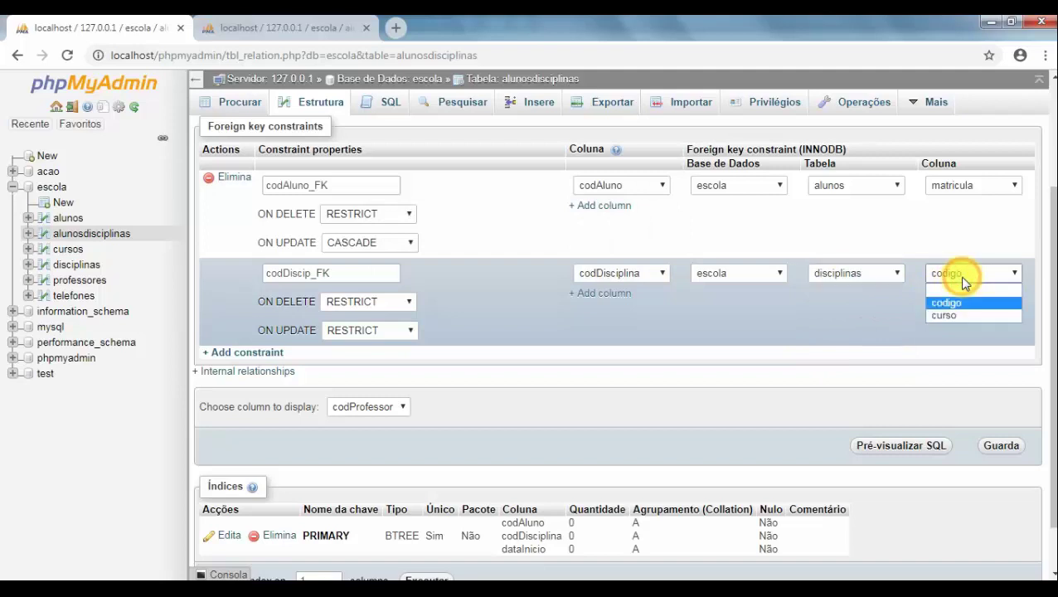
click(945, 302)
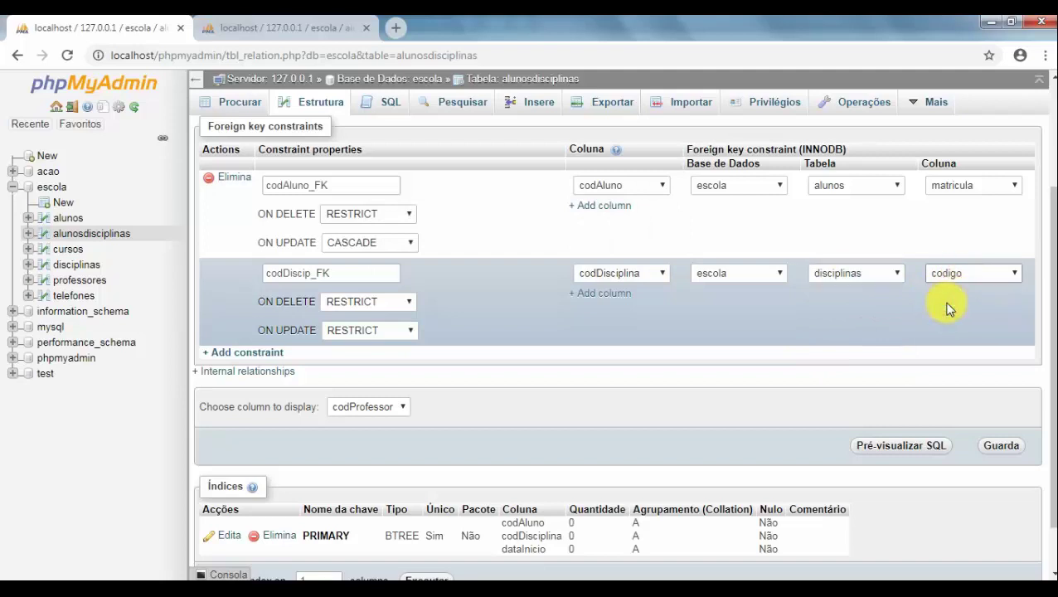
click(968, 275)
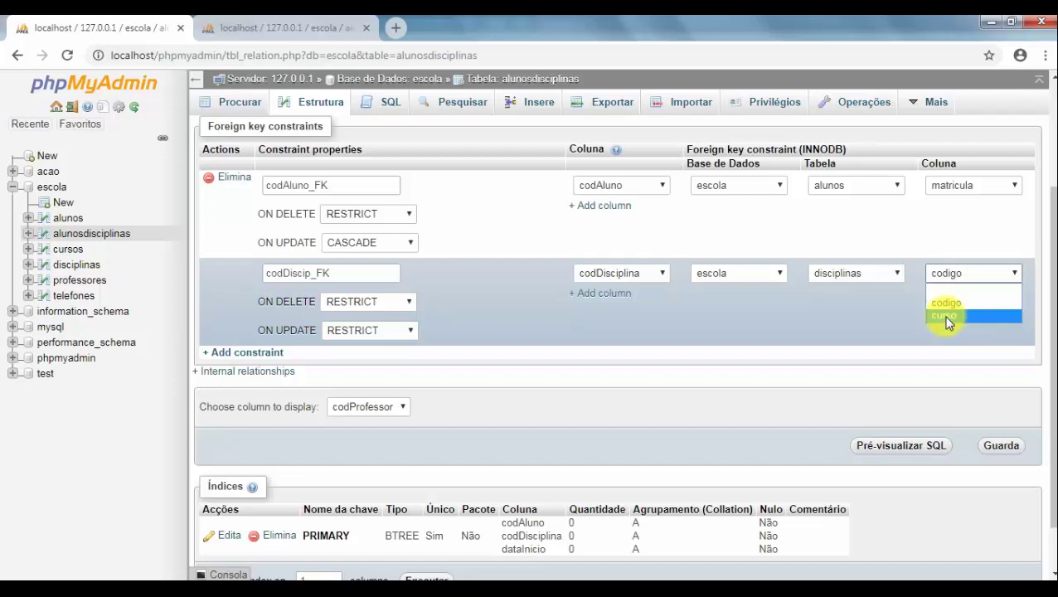
click(942, 302)
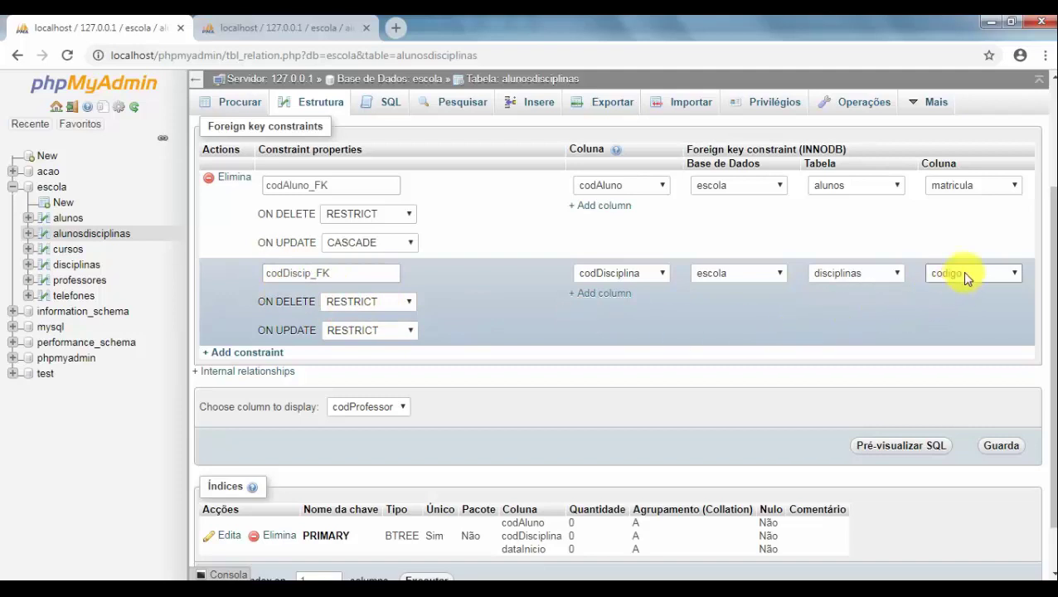
Set ON UPDATE to CASCADE for codDiscip_FK and save the foreign key
click(342, 330)
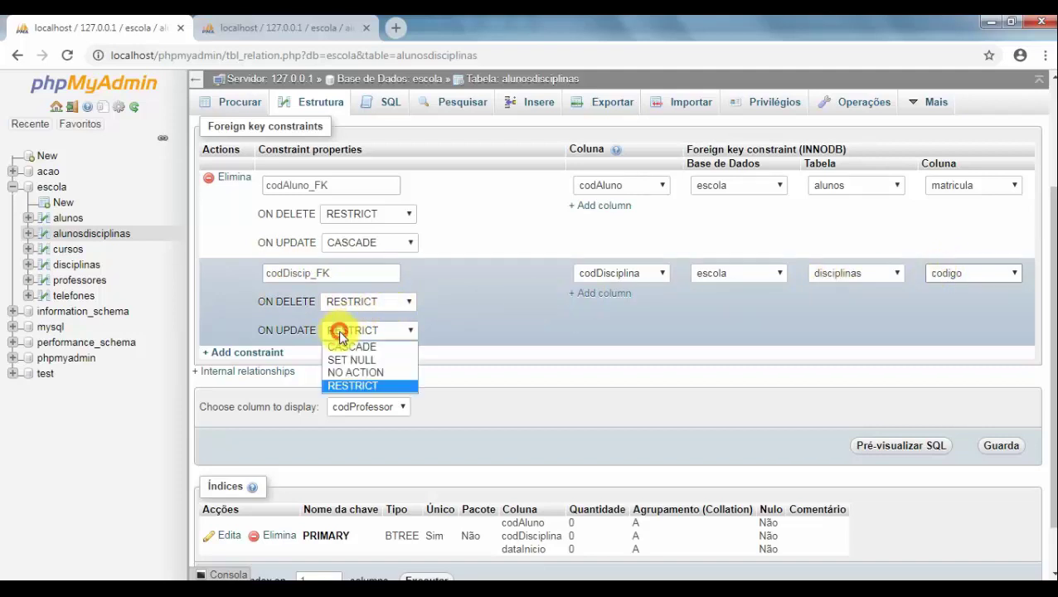
click(347, 345)
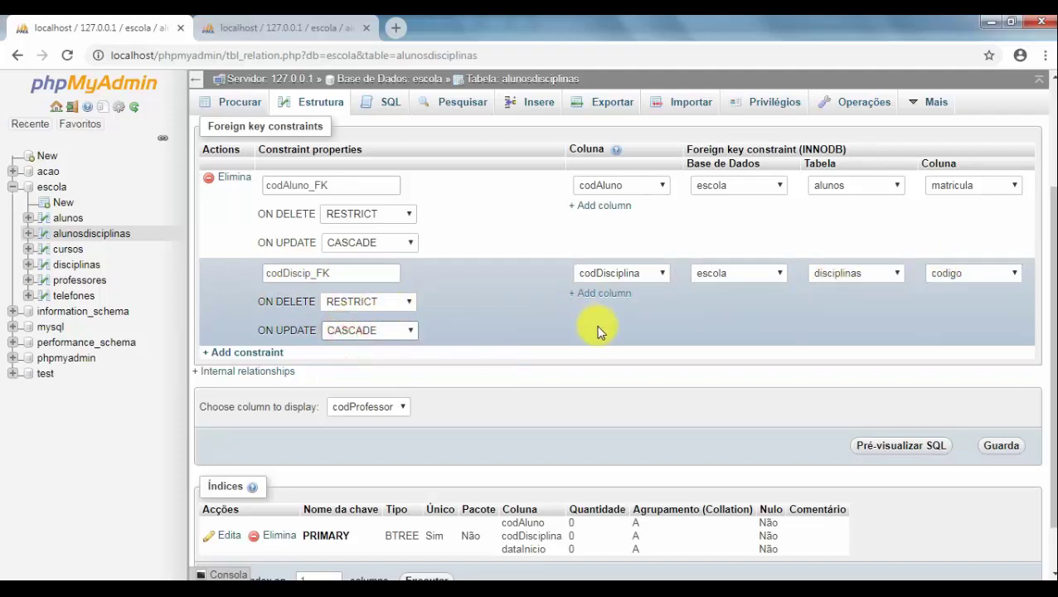
click(1001, 448)
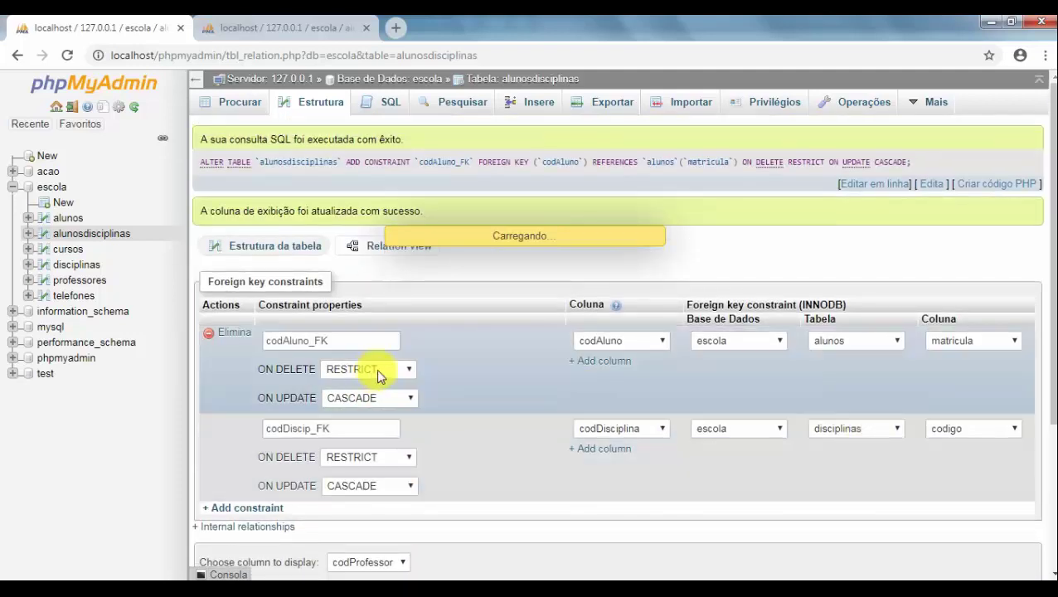
Add a third foreign key constraint to alunosdisciplinas and name it codProf after checking the exercise PDF
scroll(373, 357, down, 3)
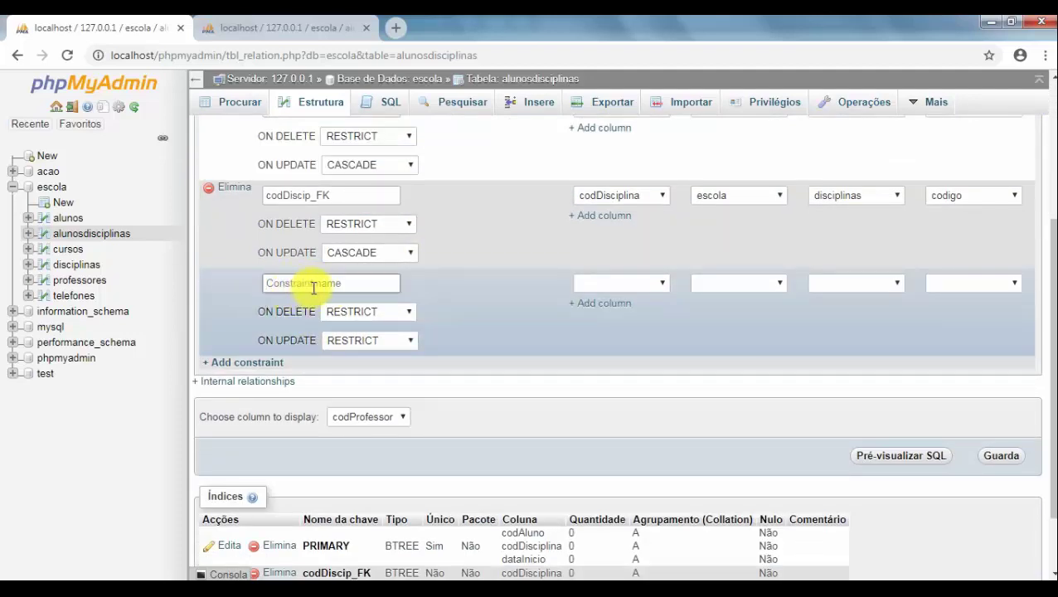
click(242, 362)
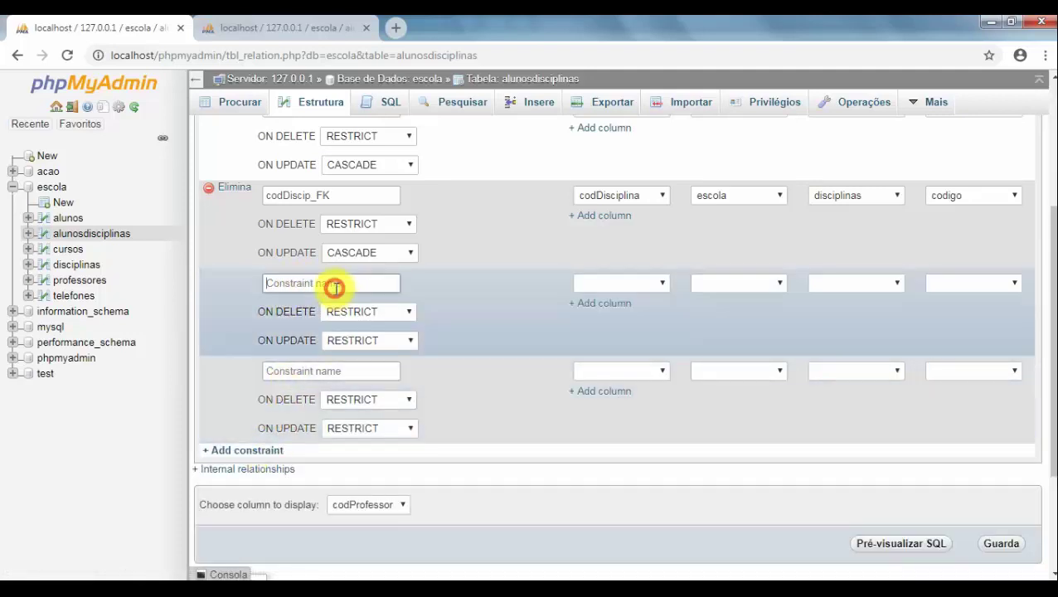
key(alt+Tab)
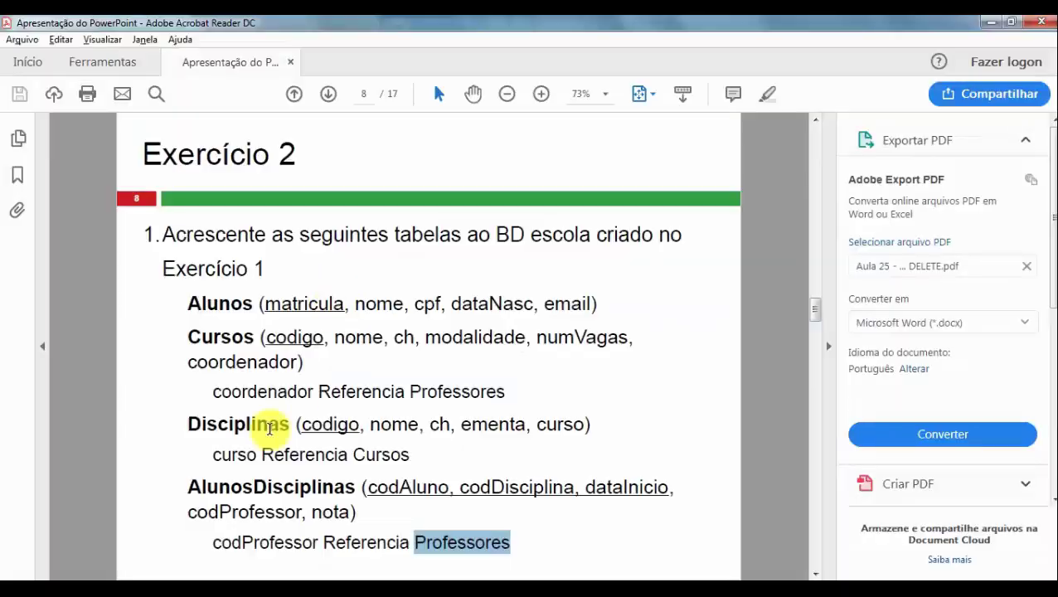
key(alt+Tab)
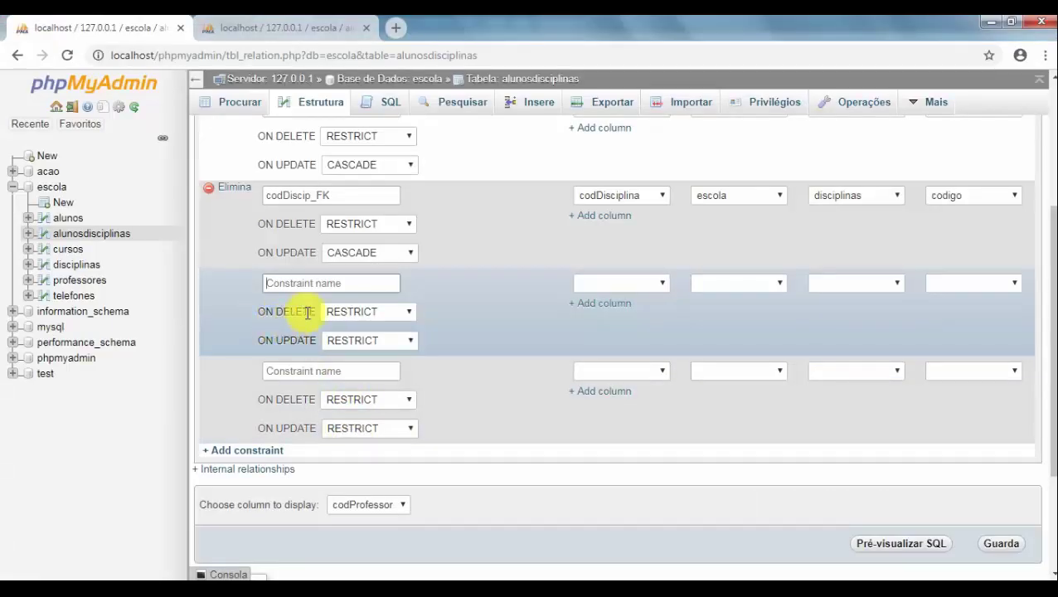
text(codProf)
Link the codProfessor column in the codProf constraint to cpf of the professores table in the escola database
click(623, 283)
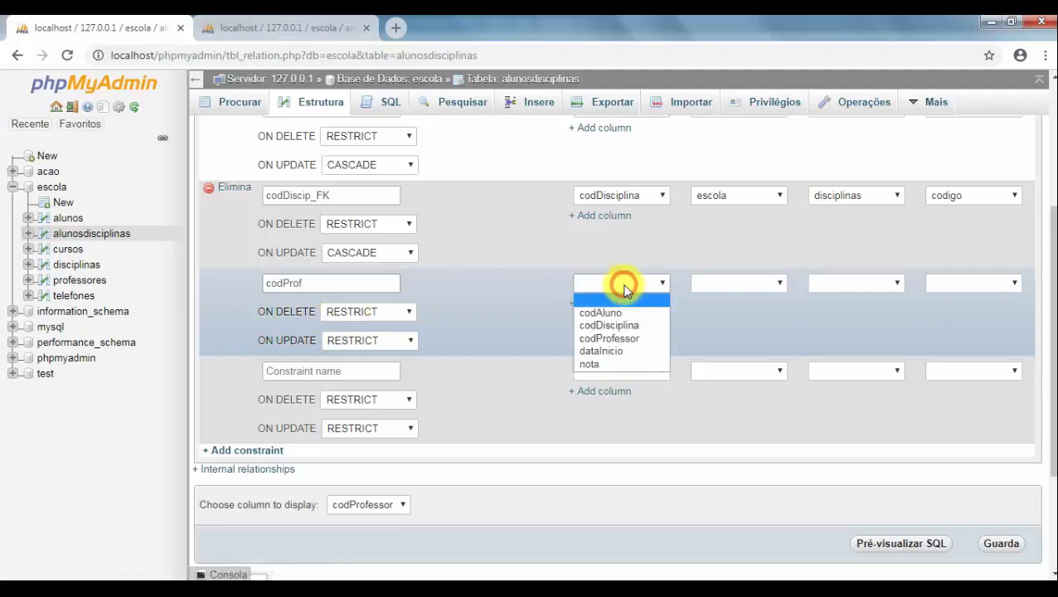
click(620, 338)
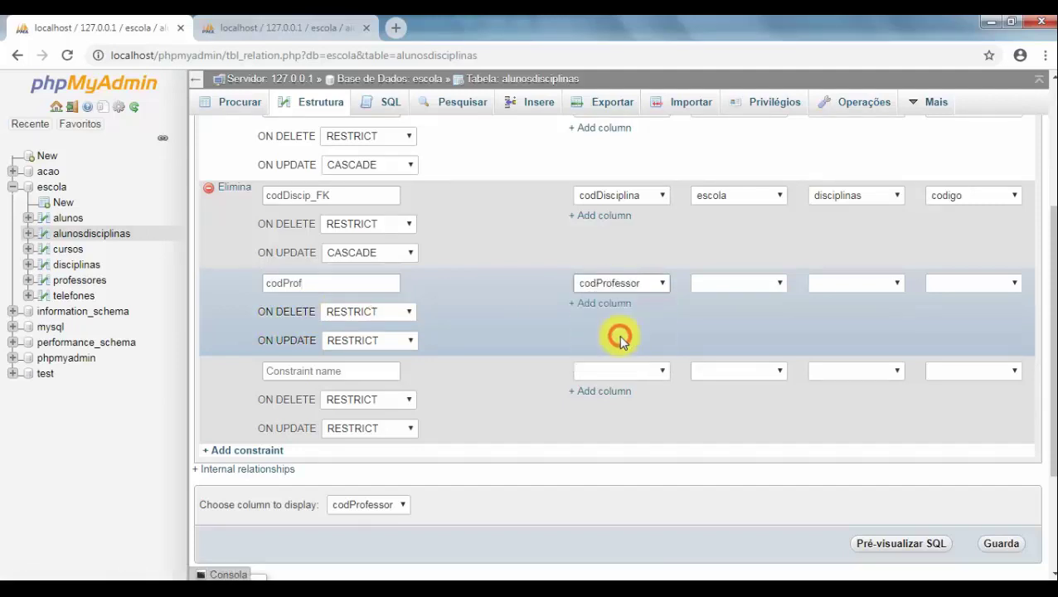
click(727, 280)
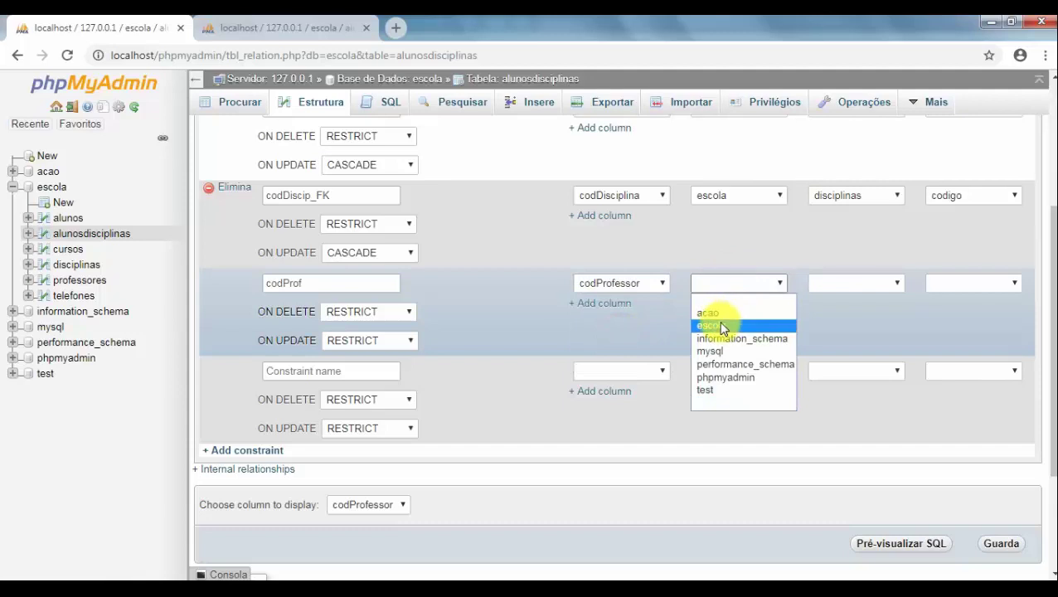
click(730, 324)
click(819, 283)
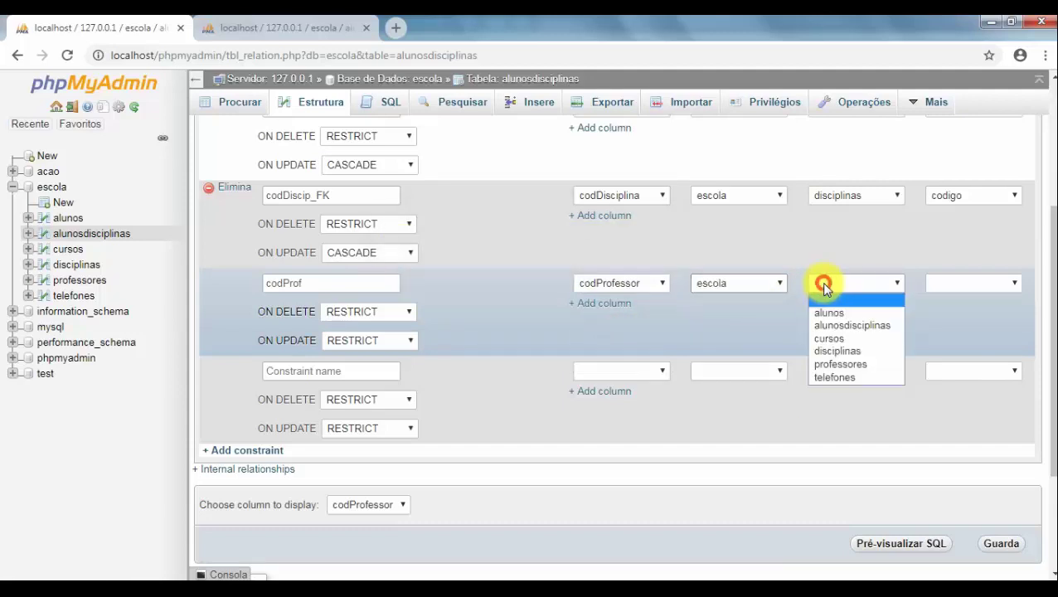
click(863, 366)
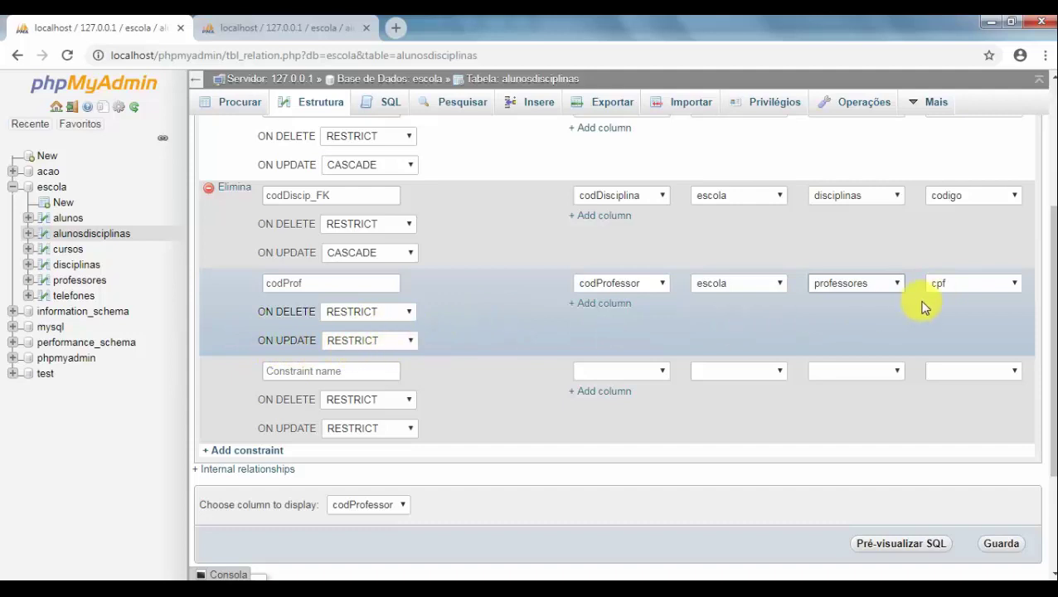
Set ON UPDATE to CASCADE for codProf and save the foreign key
click(346, 346)
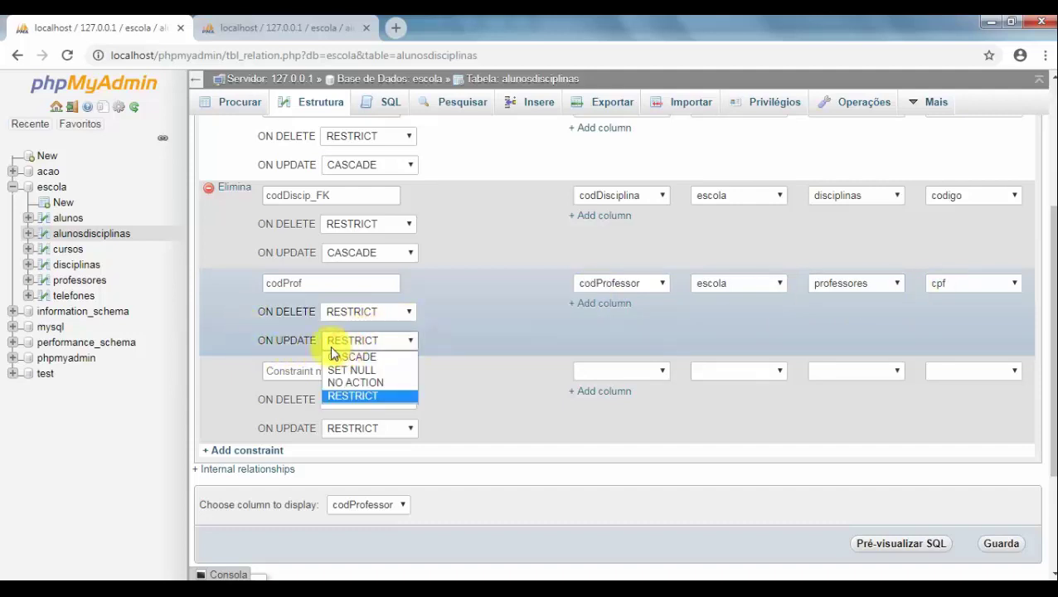
click(717, 343)
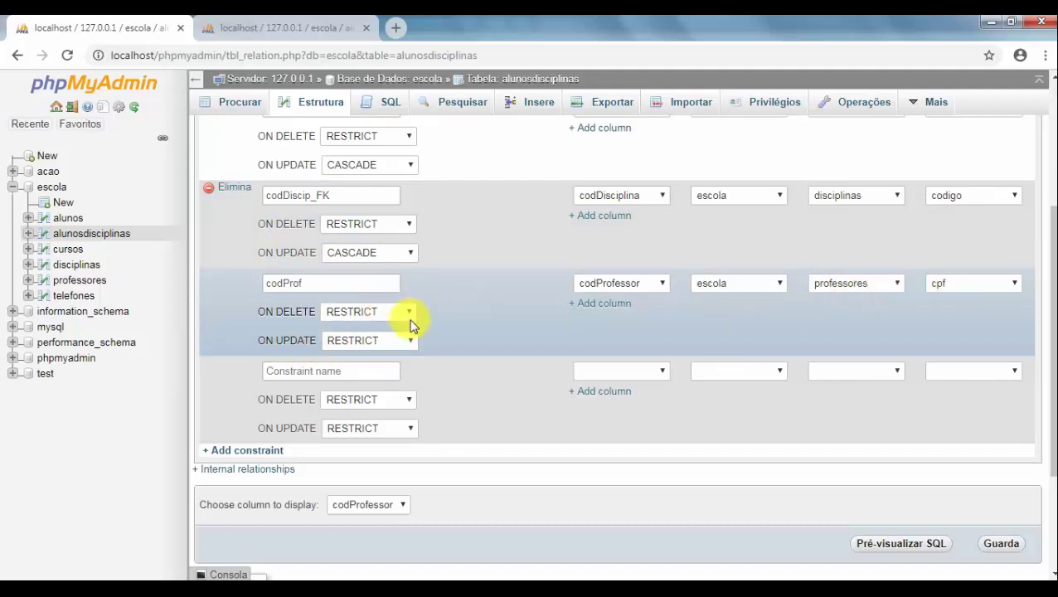
click(370, 340)
click(367, 357)
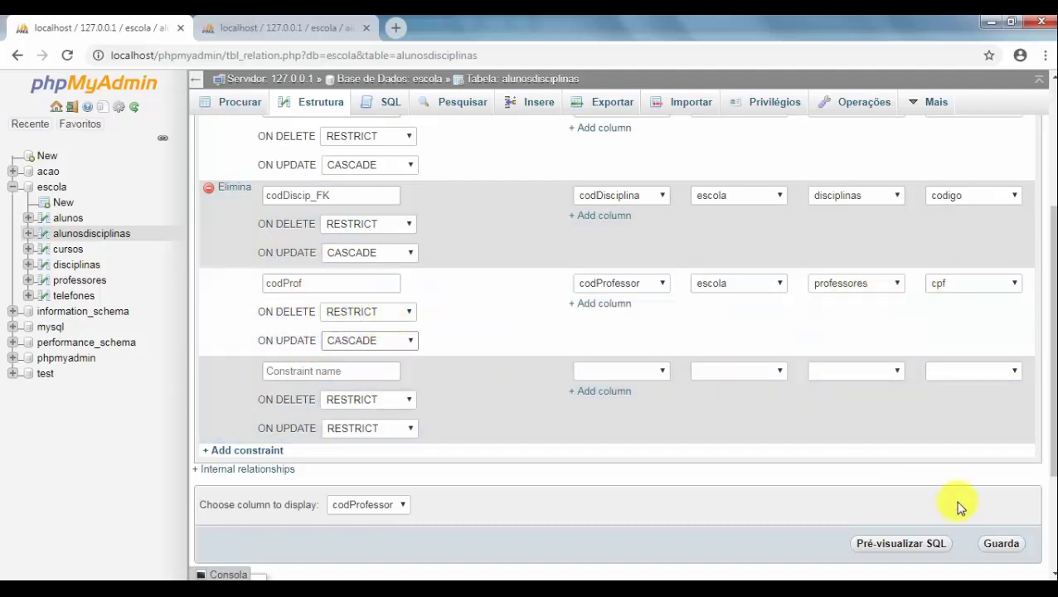
click(1001, 543)
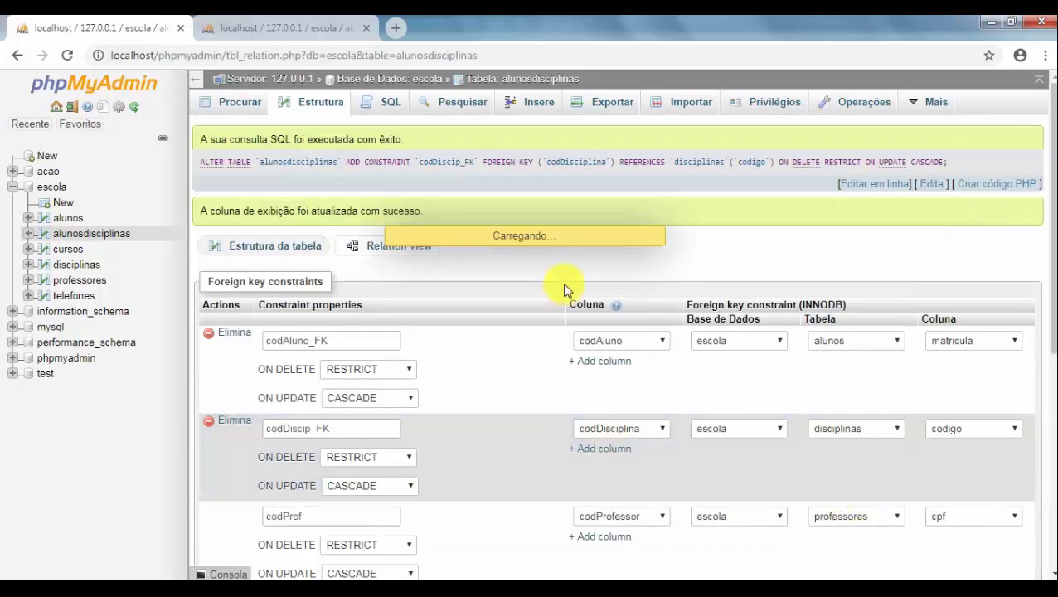
Review the table structure of alunosdisciplinas and switch to Acrobat Reader to read item 2 of Exercício 2 on page 9
click(320, 114)
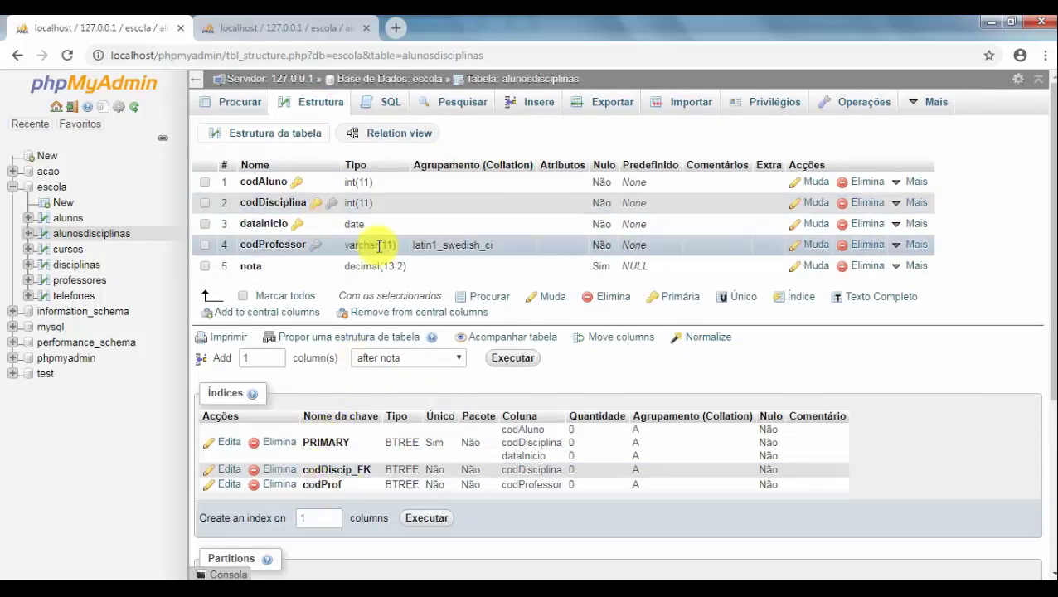
key(alt+Tab)
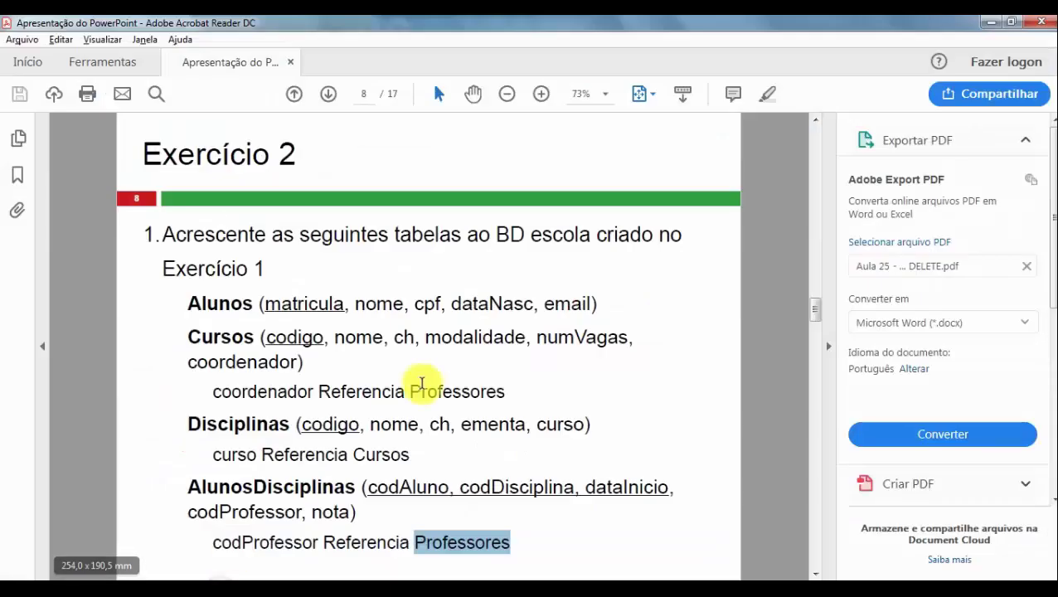
key(Right)
key(Left)
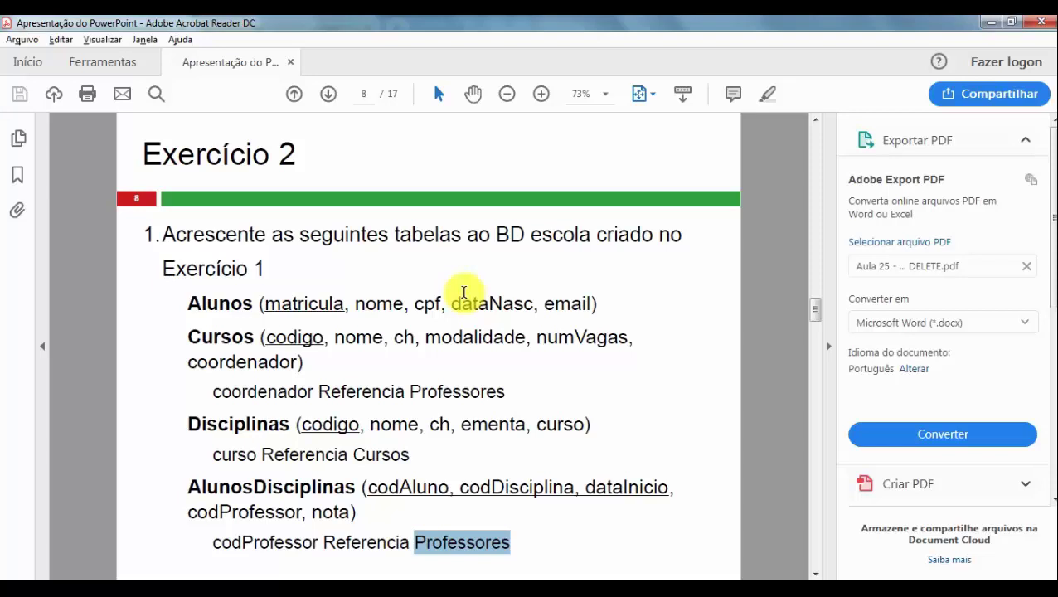
scroll(448, 306, down, 1)
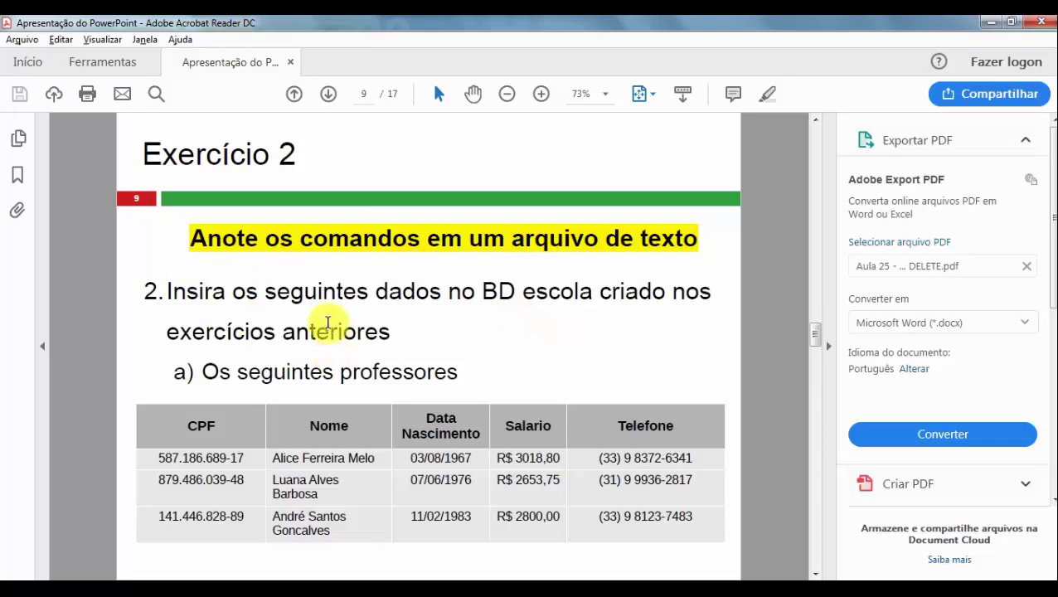